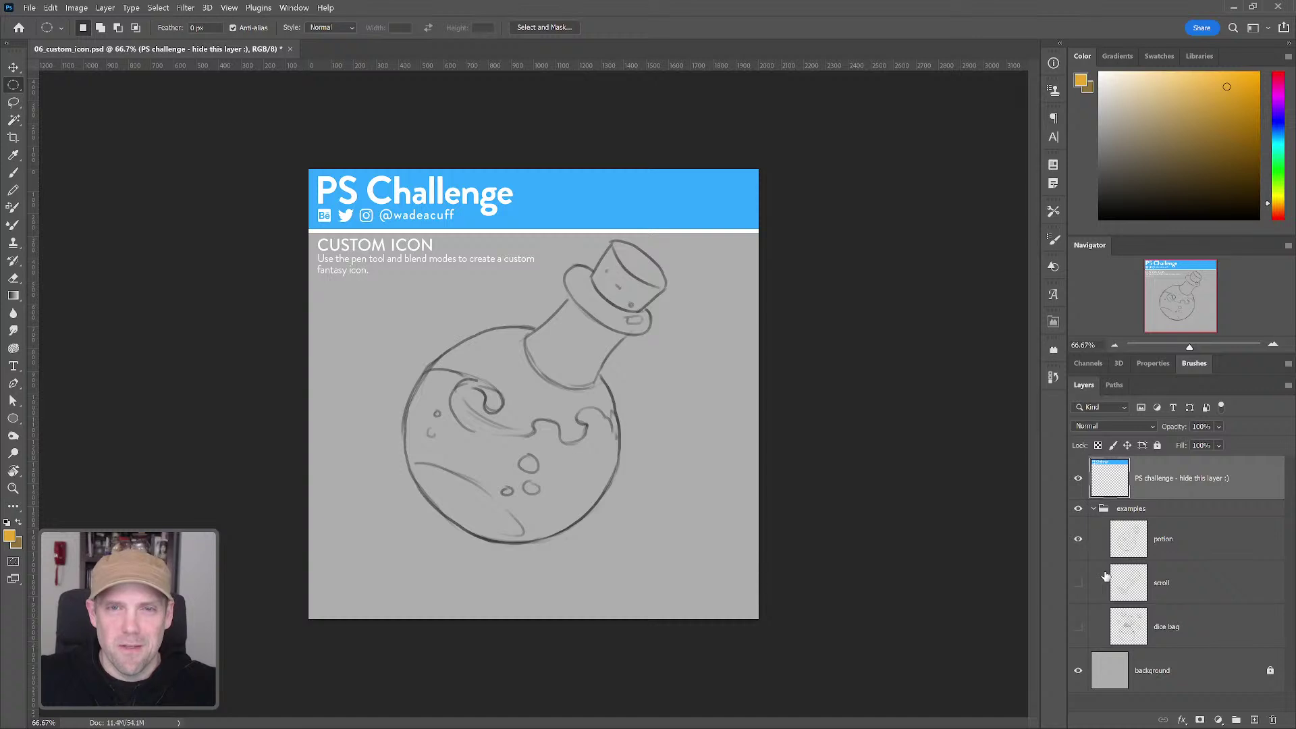
Step: Preview the scroll and dice bag example sketches one at a time, ending with only the potion sketch shown
click(1079, 540)
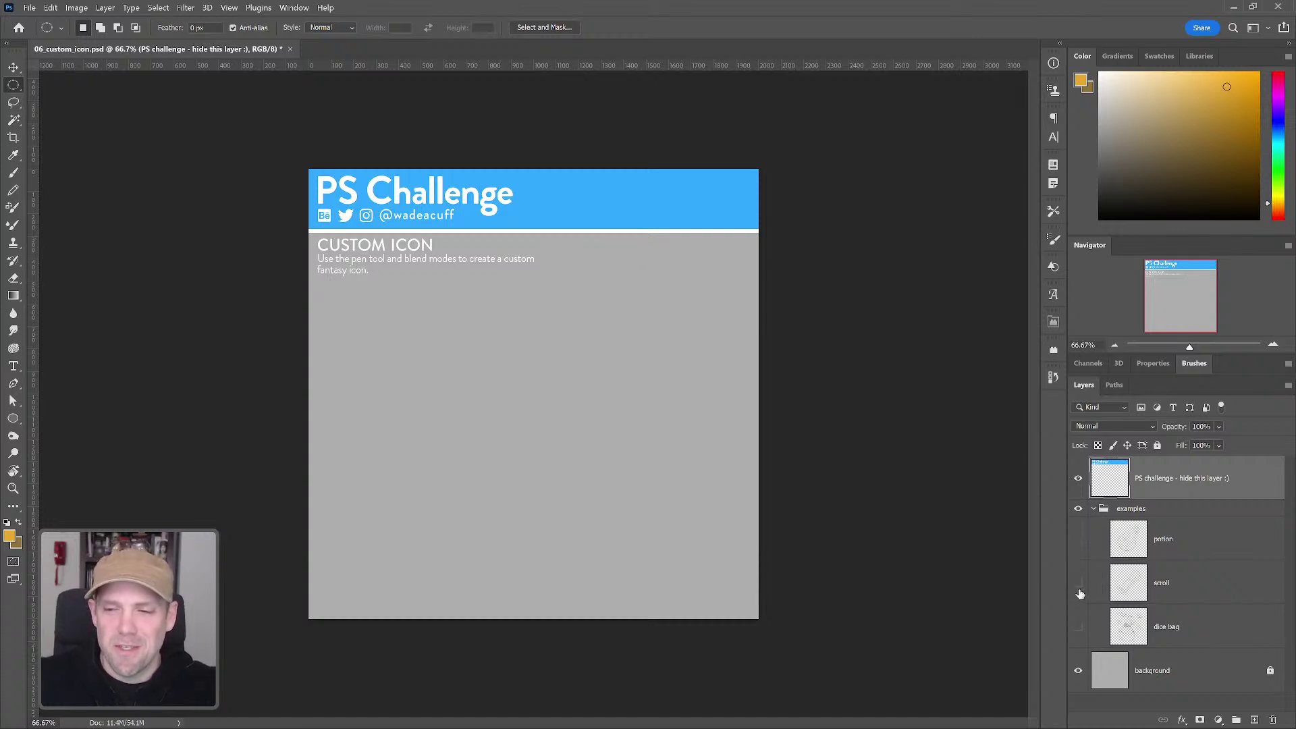
click(1080, 586)
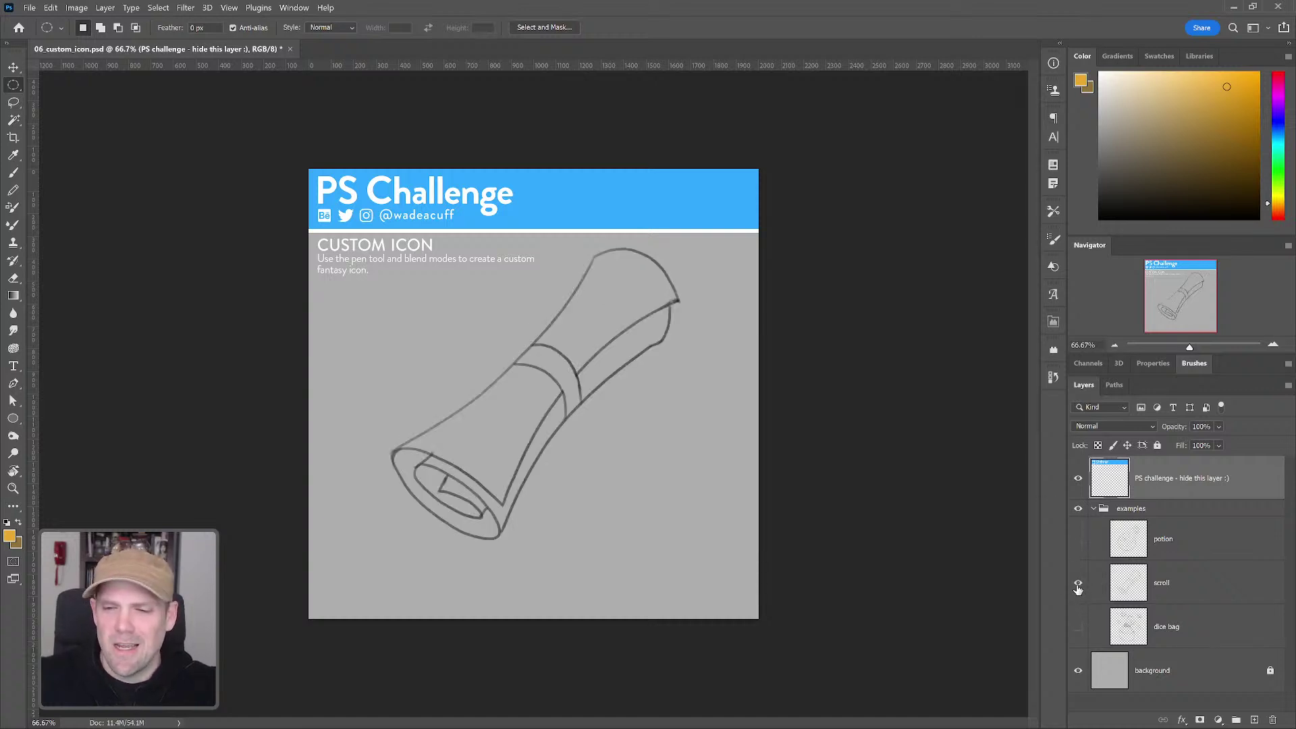
click(1078, 585)
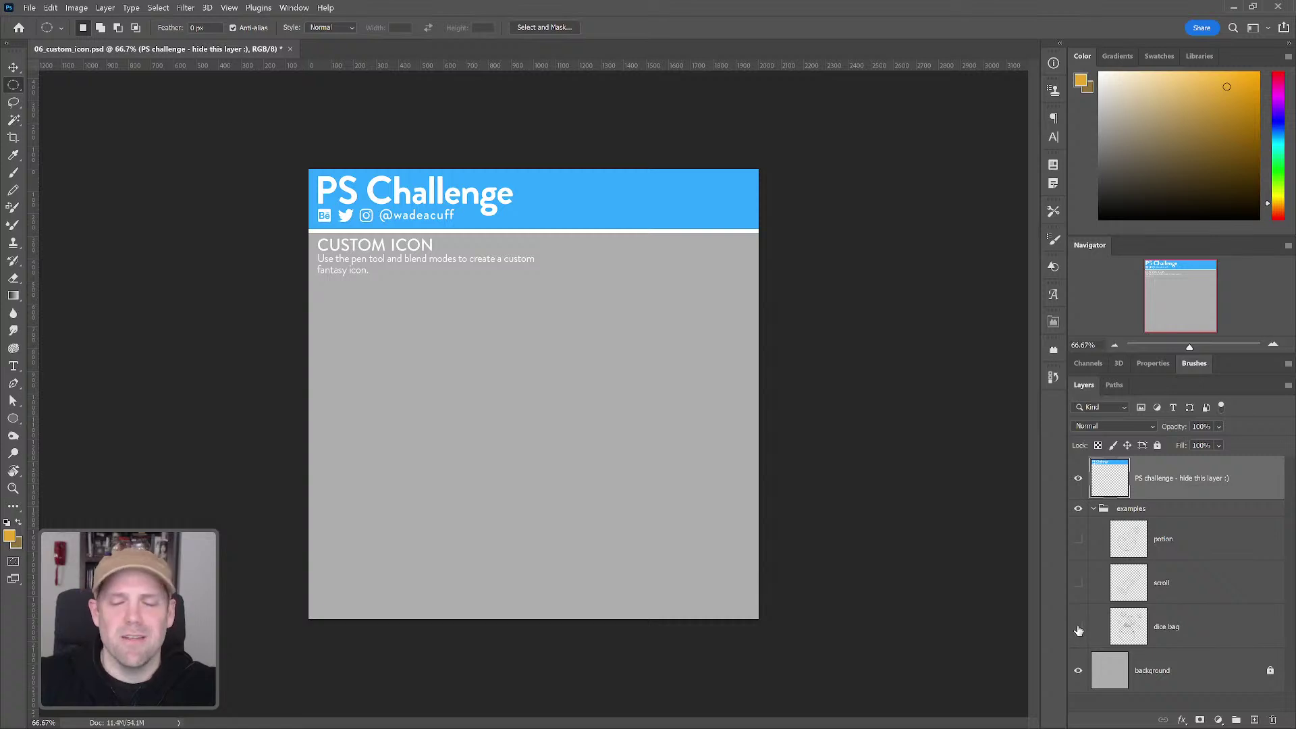
click(1078, 627)
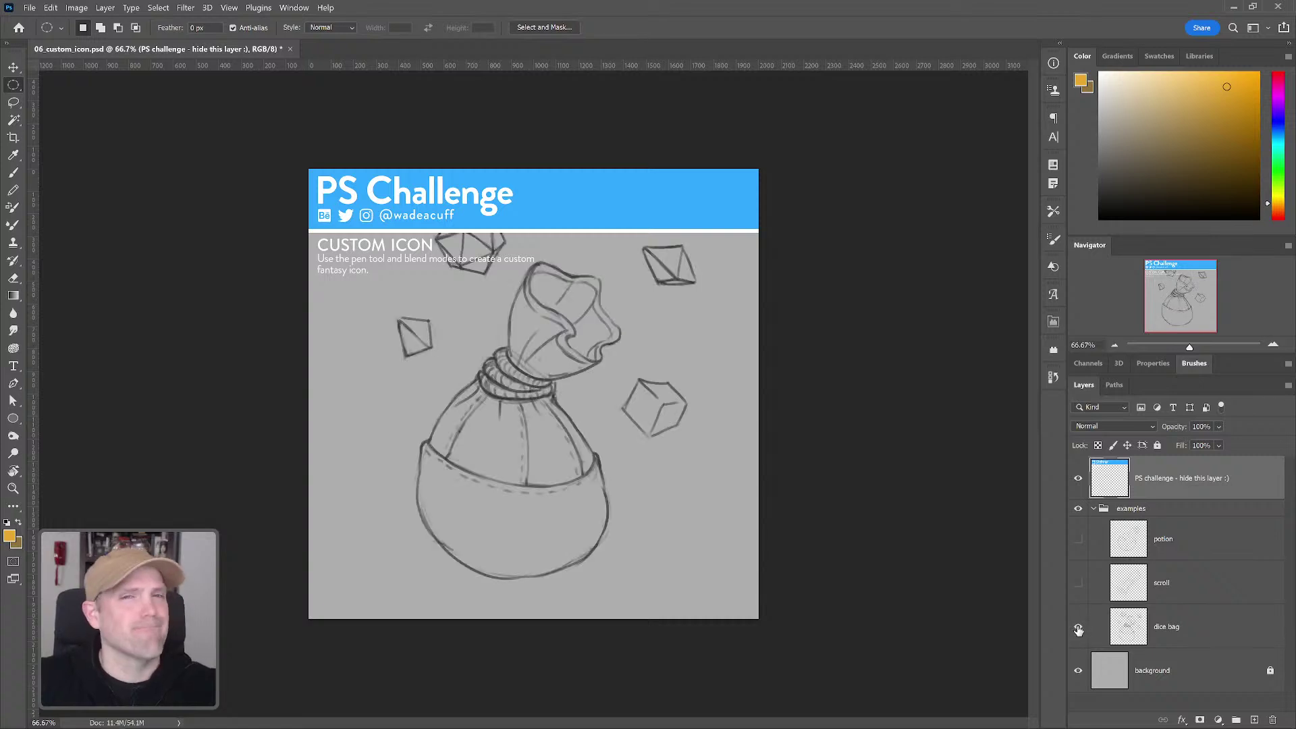
click(1079, 628)
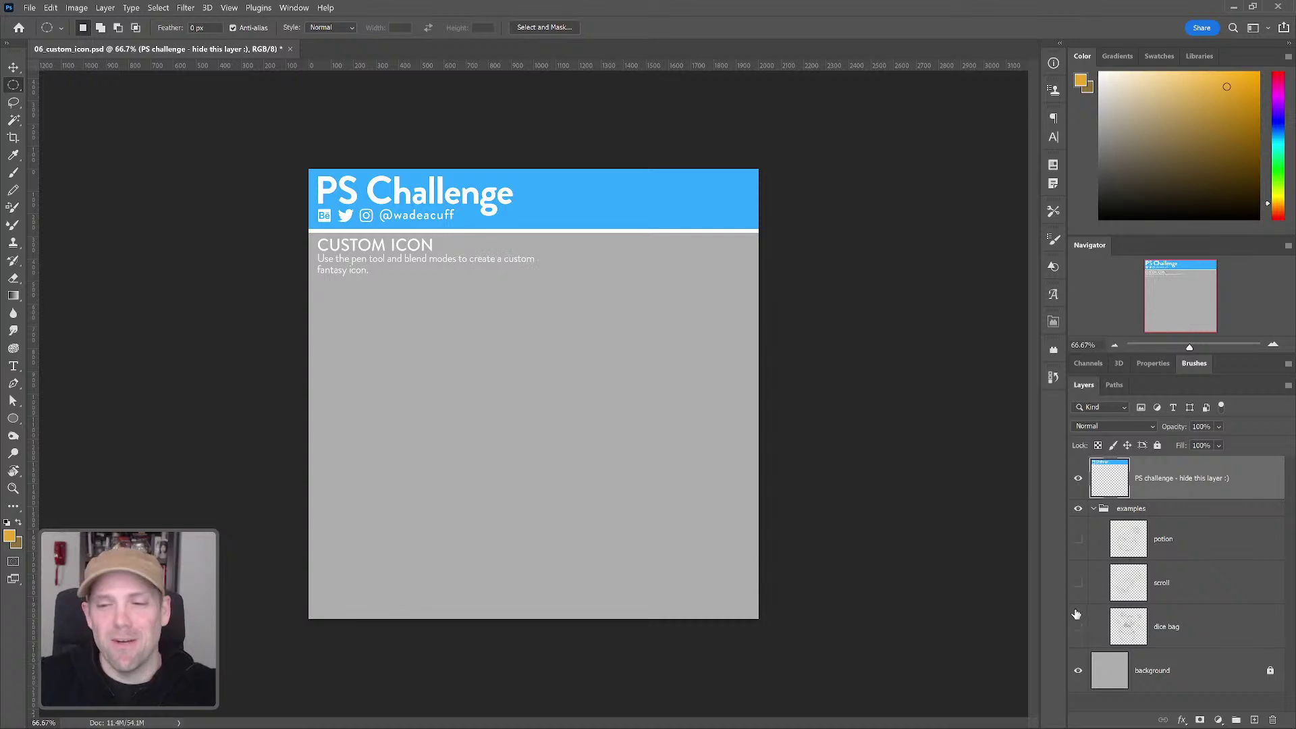
click(1078, 540)
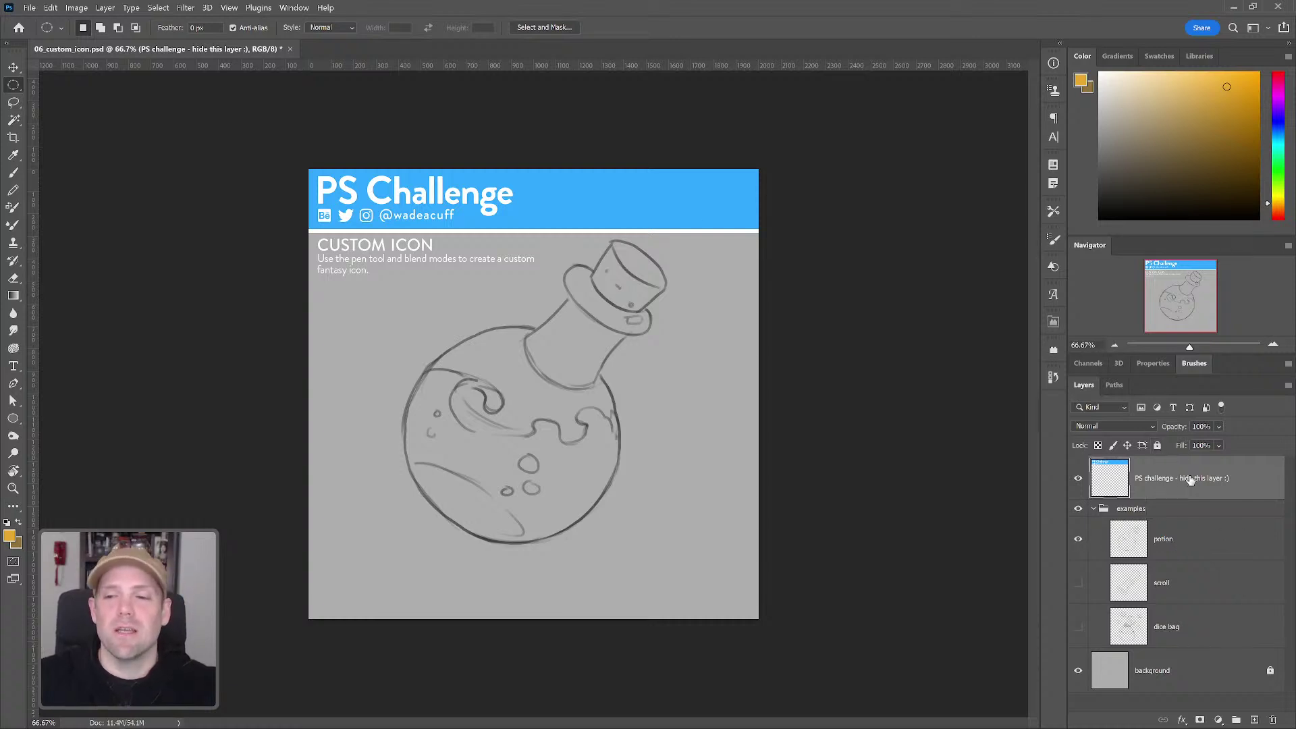
Step: Delete the PS challenge header layer and move the potion layer out of the examples group, above it
drag(1179, 488, 1273, 719)
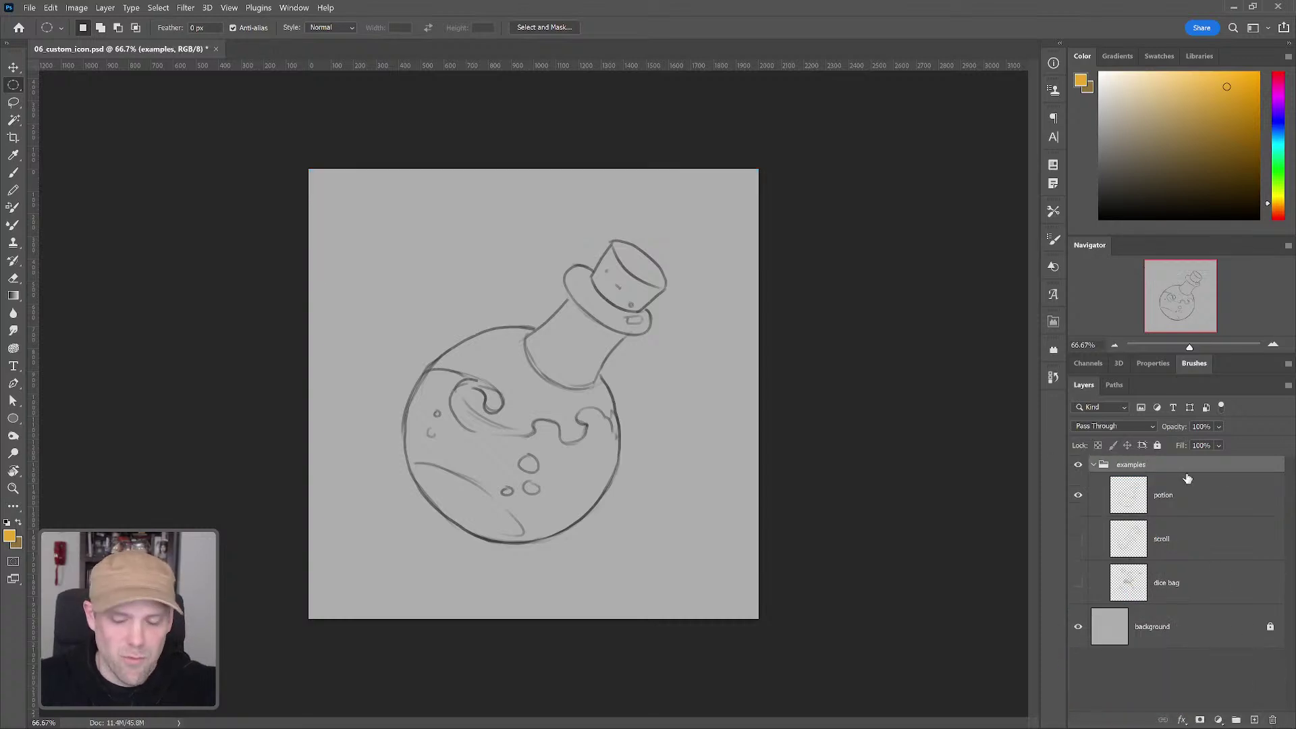
drag(1174, 503, 1171, 459)
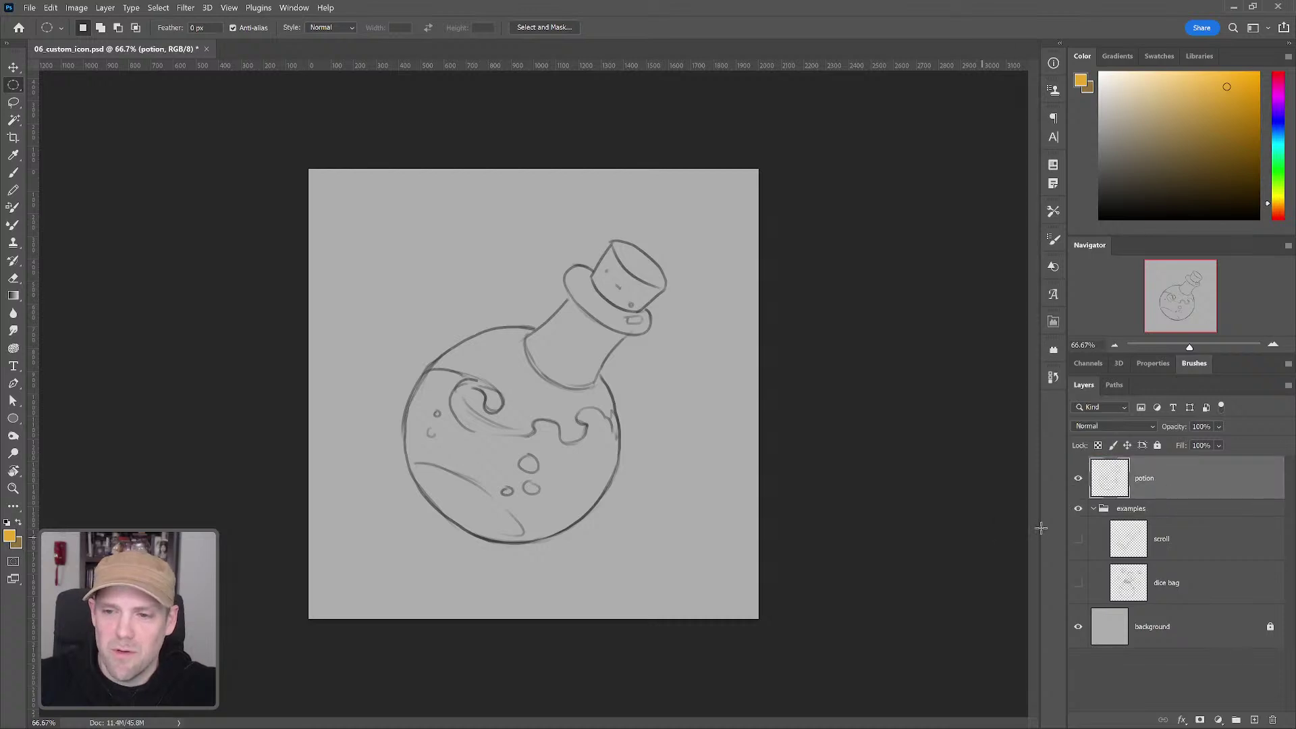
Step: Collapse and hide the examples group, and lower the potion sketch layer's opacity to 62%
click(1093, 509)
click(1079, 511)
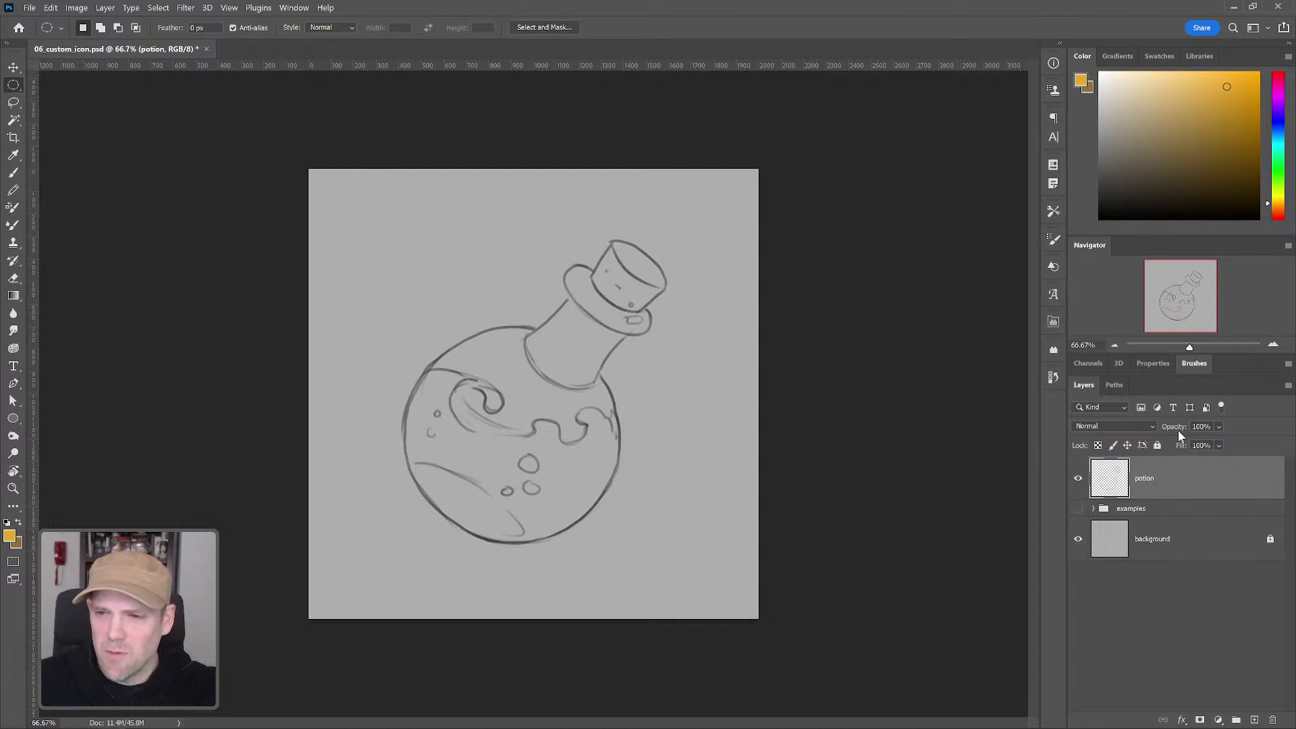
drag(1176, 428, 1153, 428)
click(1207, 592)
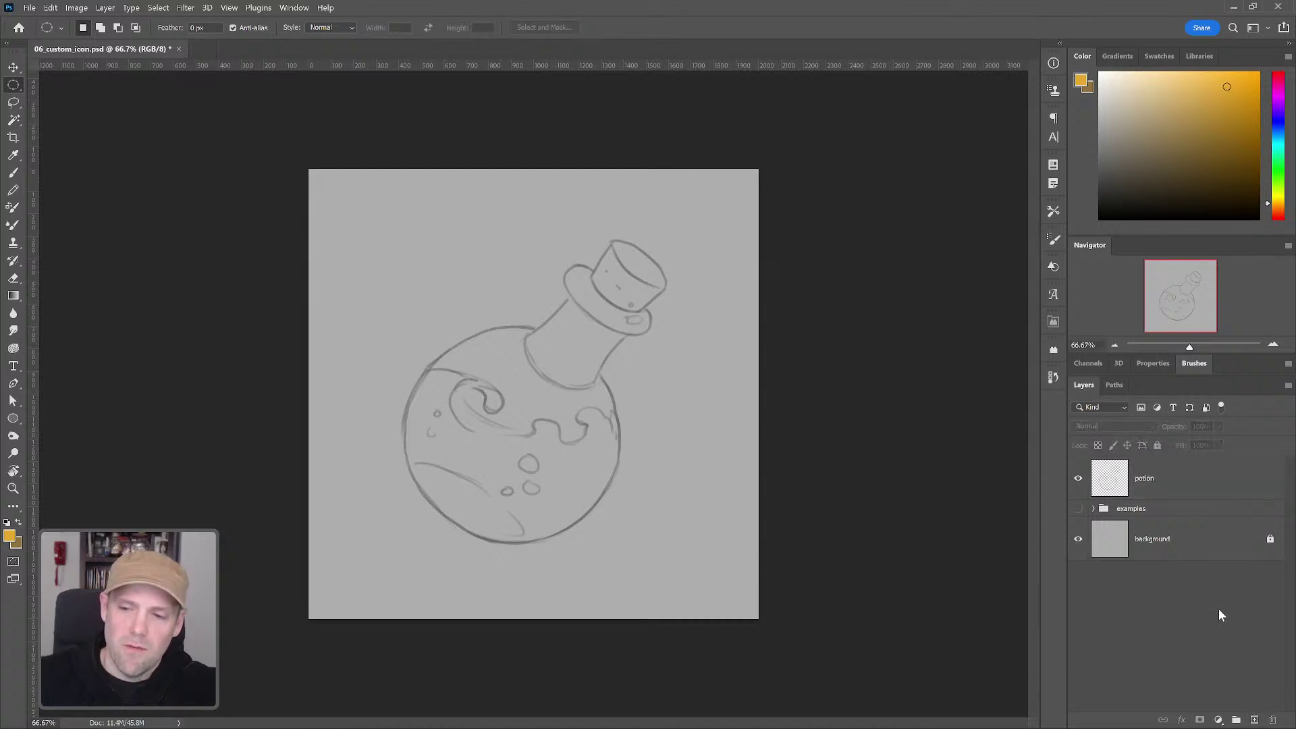
Step: Add a new layer above the potion sketch and name it bottle
click(1254, 719)
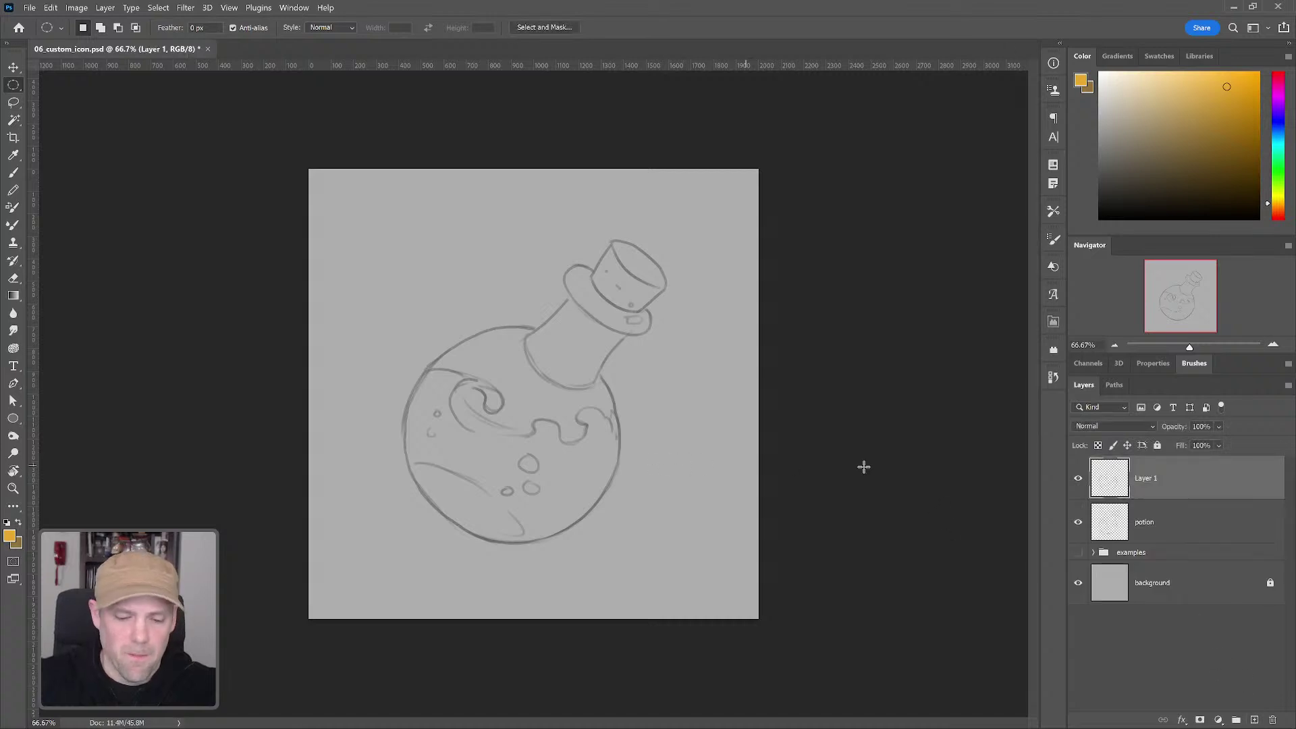
double_click(1146, 478)
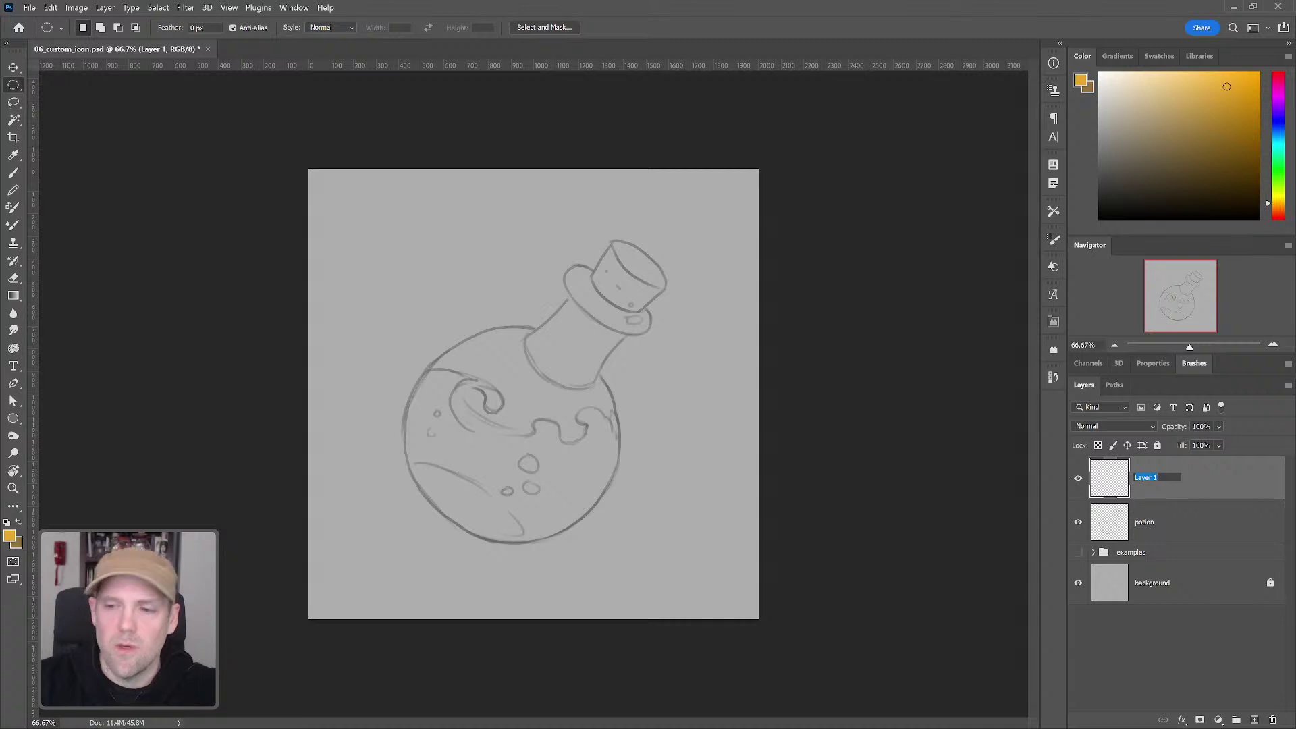
text(bottle)
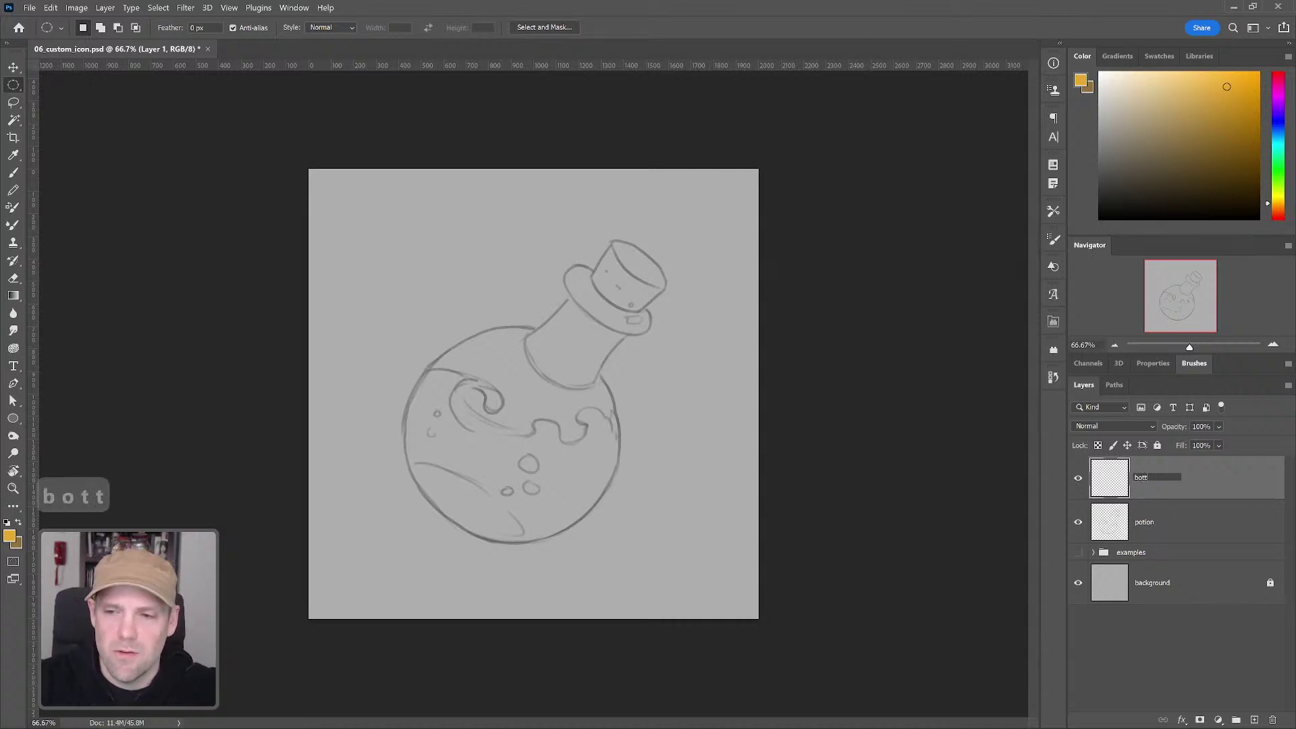
click(1226, 650)
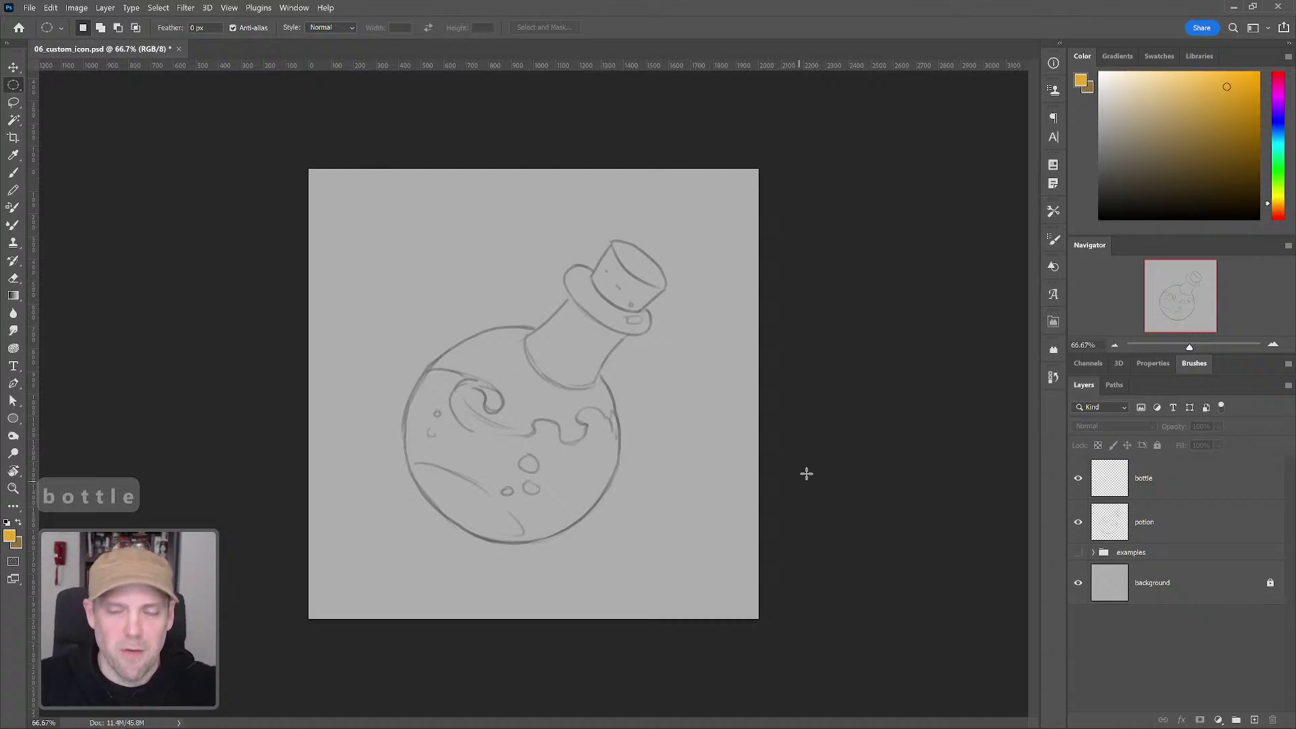
Step: Make a circular Elliptical Marquee selection around the round body of the sketched bottle
key(m)
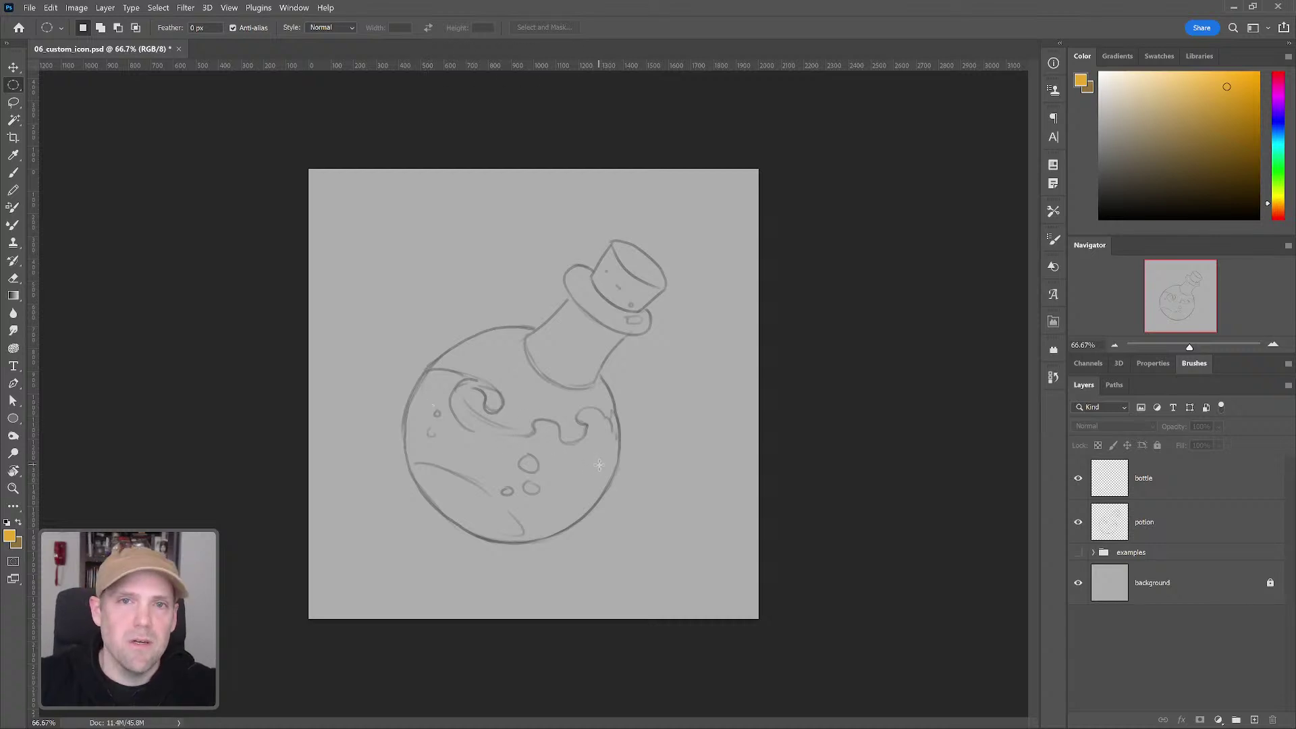
right_click(13, 86)
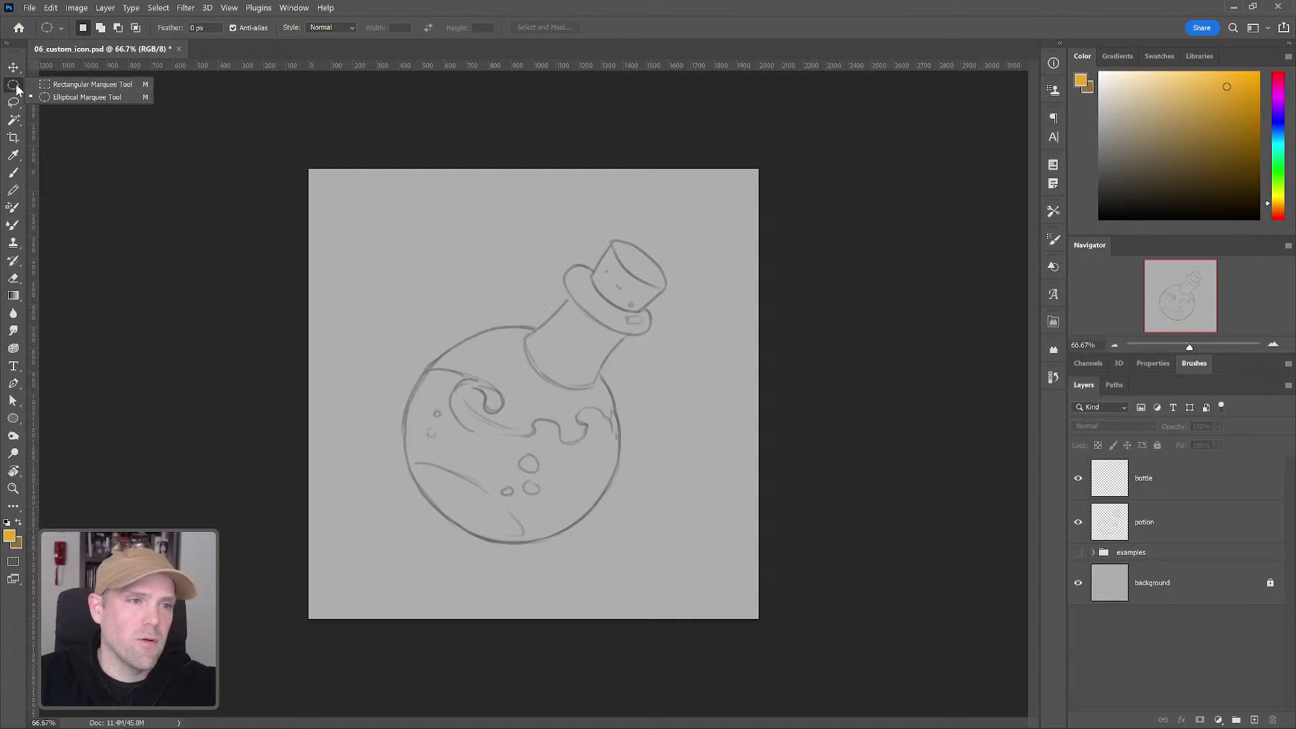
click(84, 97)
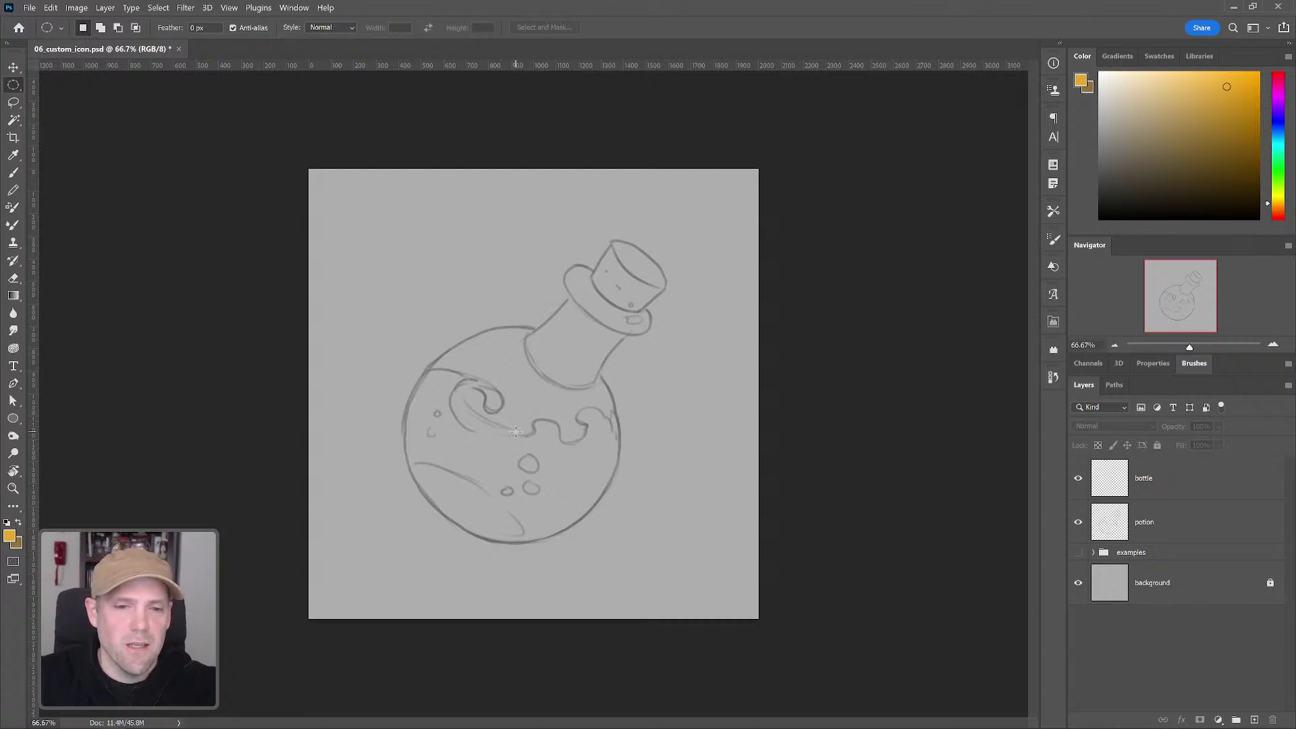
drag(515, 431, 642, 325)
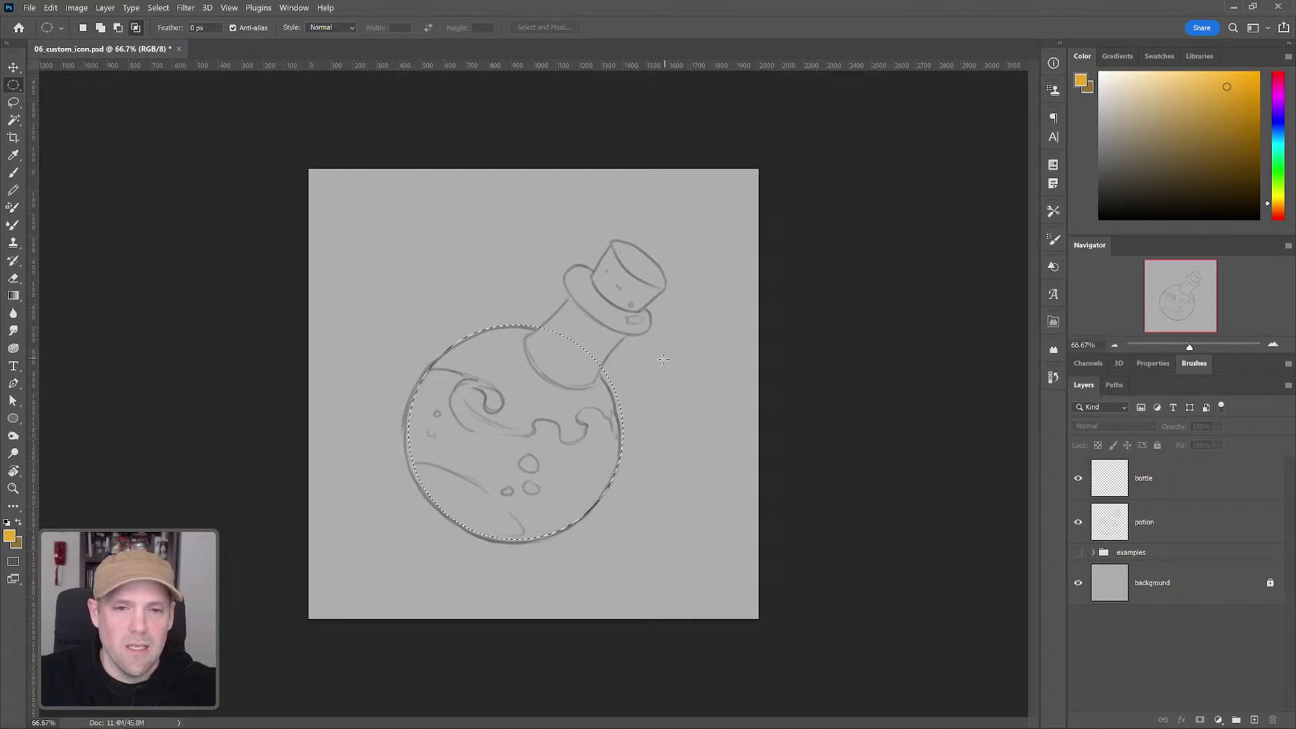
Step: Fill the circular selection with 50% Gray on the bottle layer and deselect it
click(1161, 494)
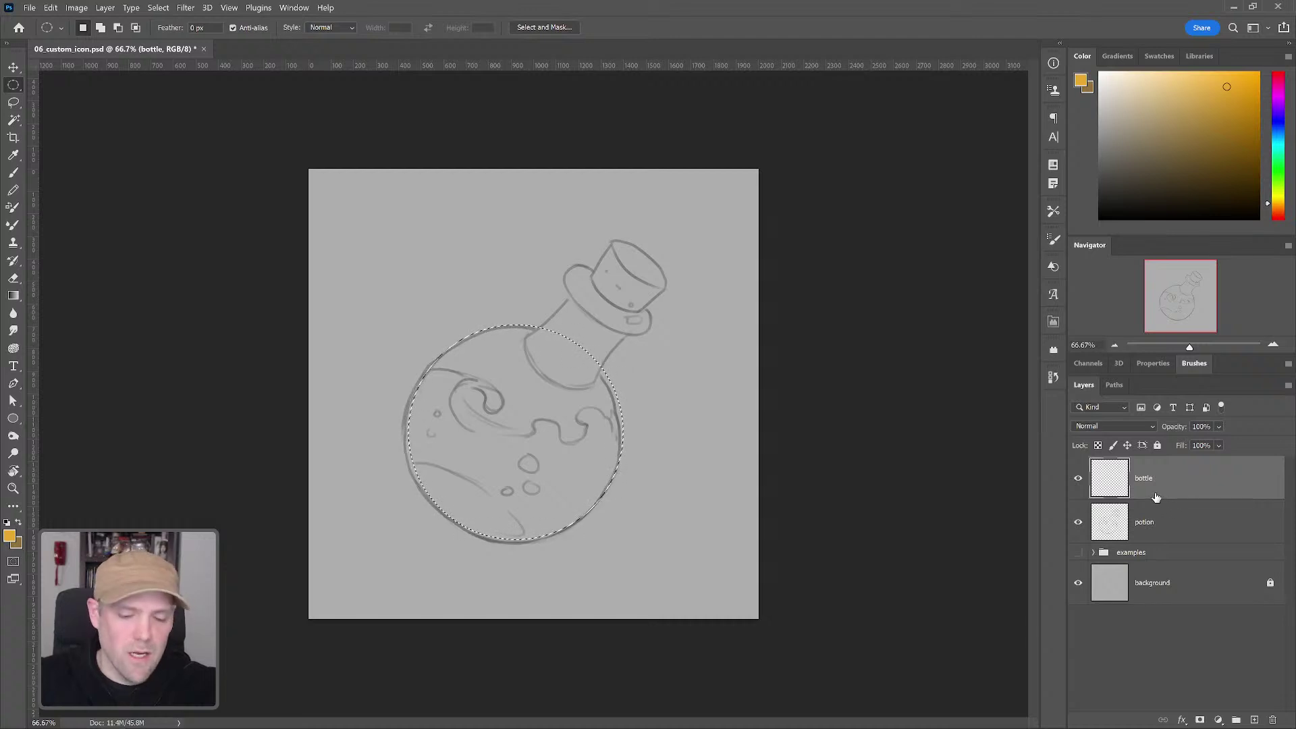
key(shift+F5)
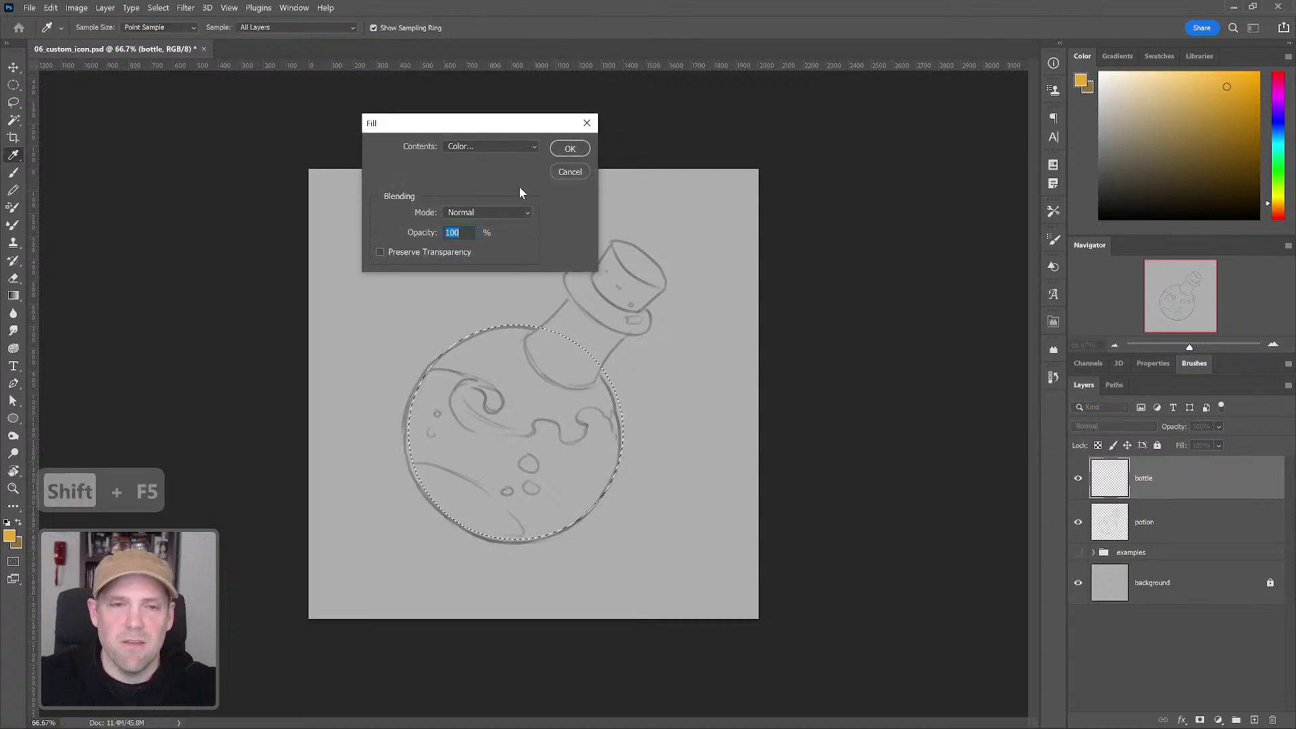
click(533, 146)
click(499, 264)
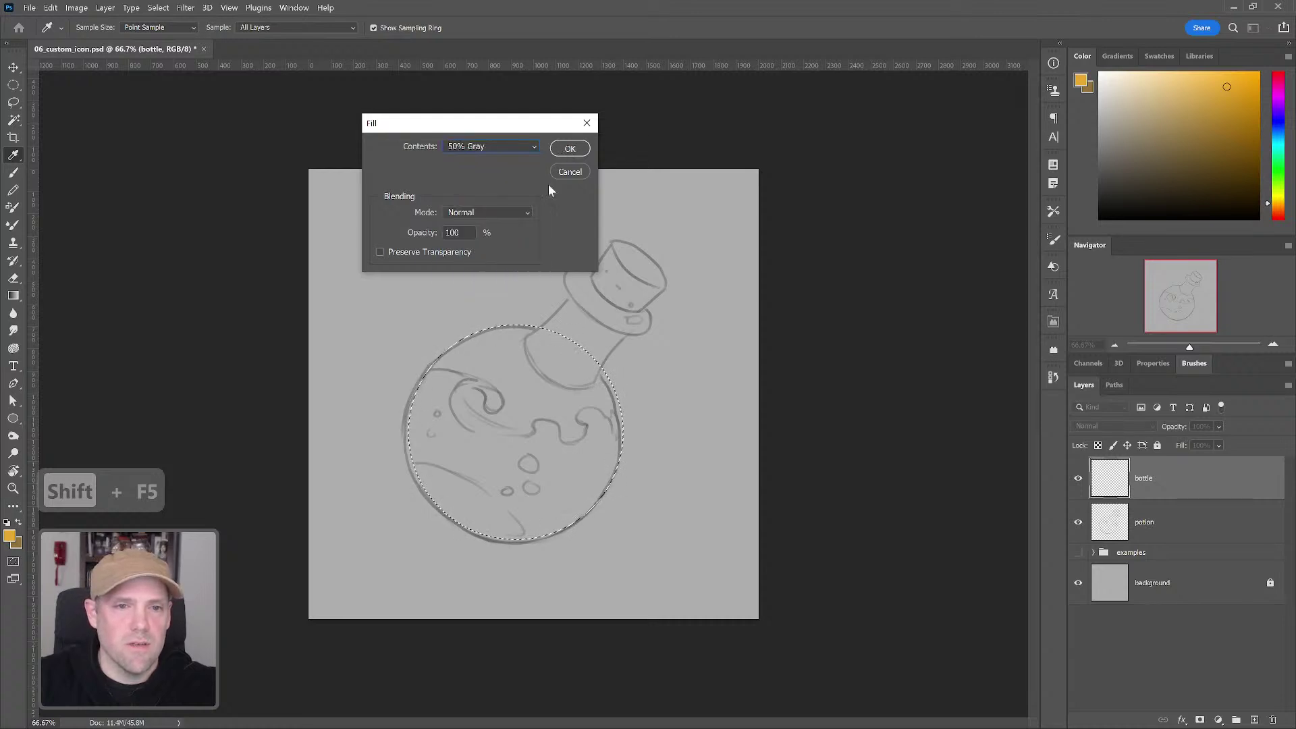
click(571, 149)
key(ctrl+d)
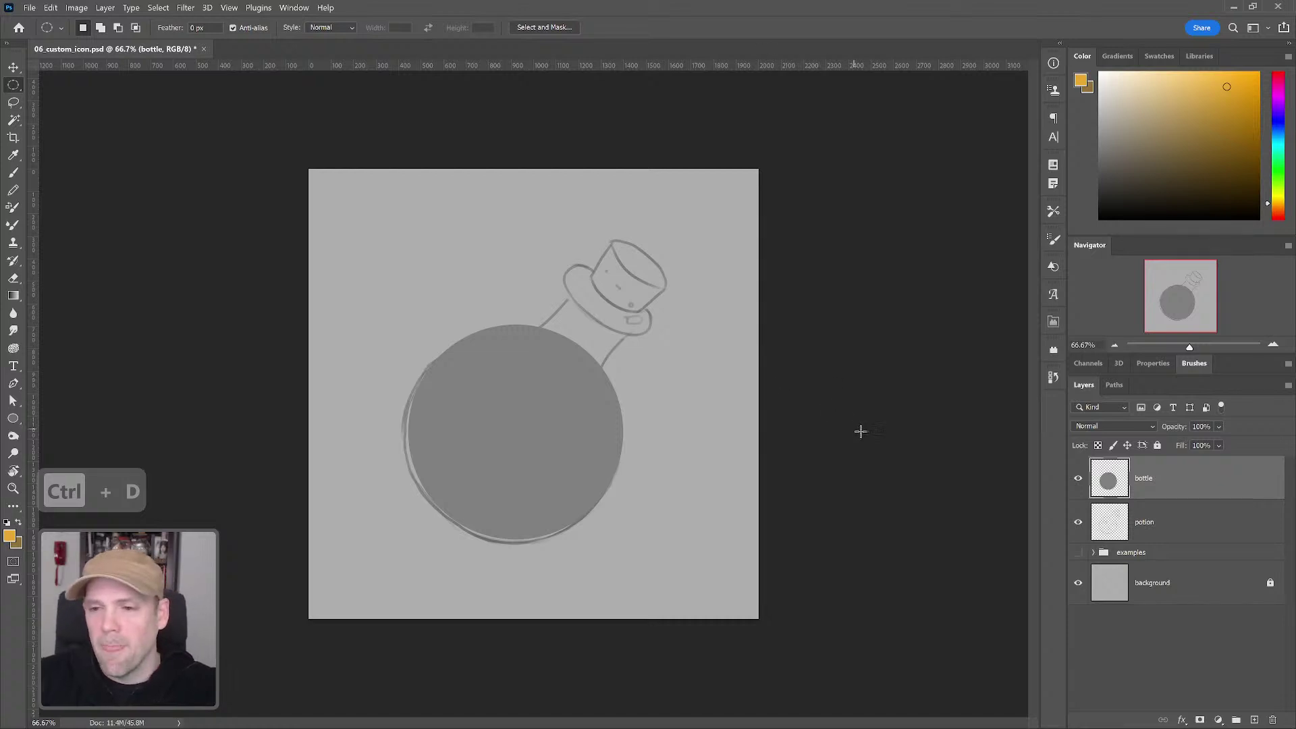
Step: Place the bottle layer beneath the potion sketch layer, above the examples group, and make the potion layer active
drag(1158, 489, 1177, 554)
key(ctrl+z)
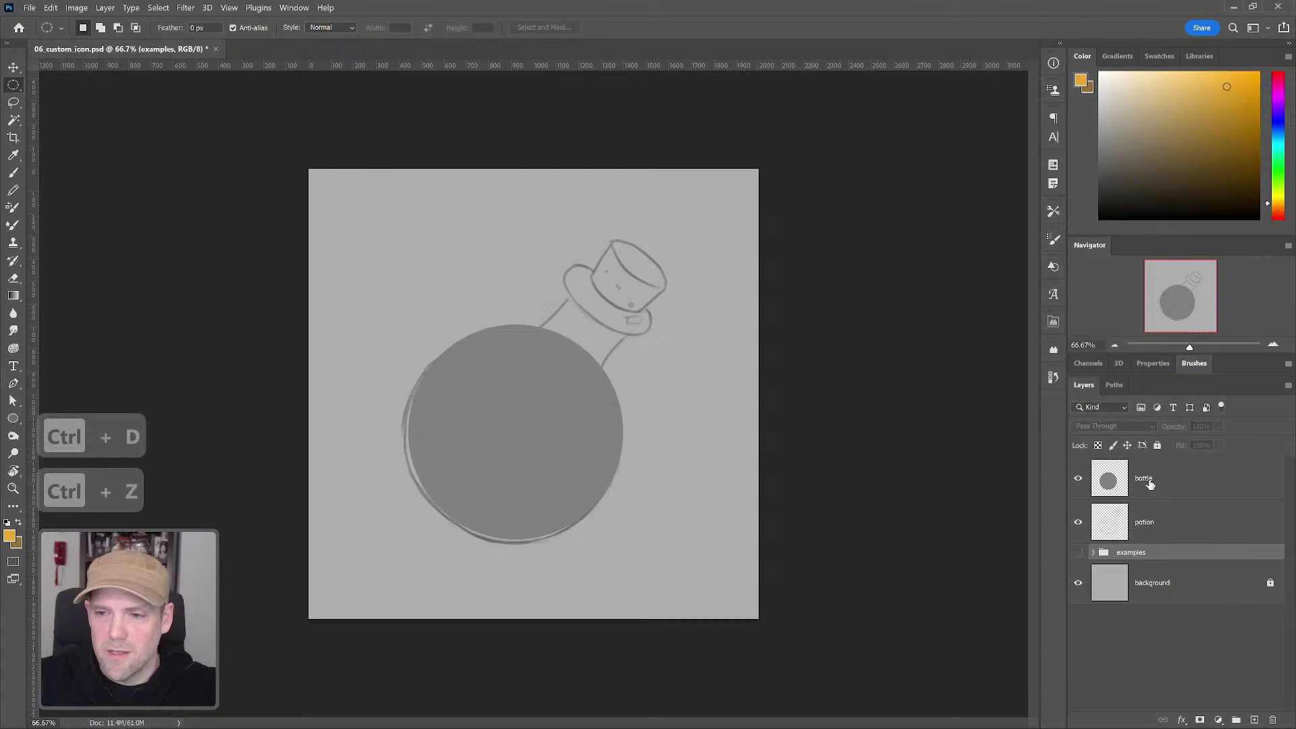
drag(1158, 489, 1169, 544)
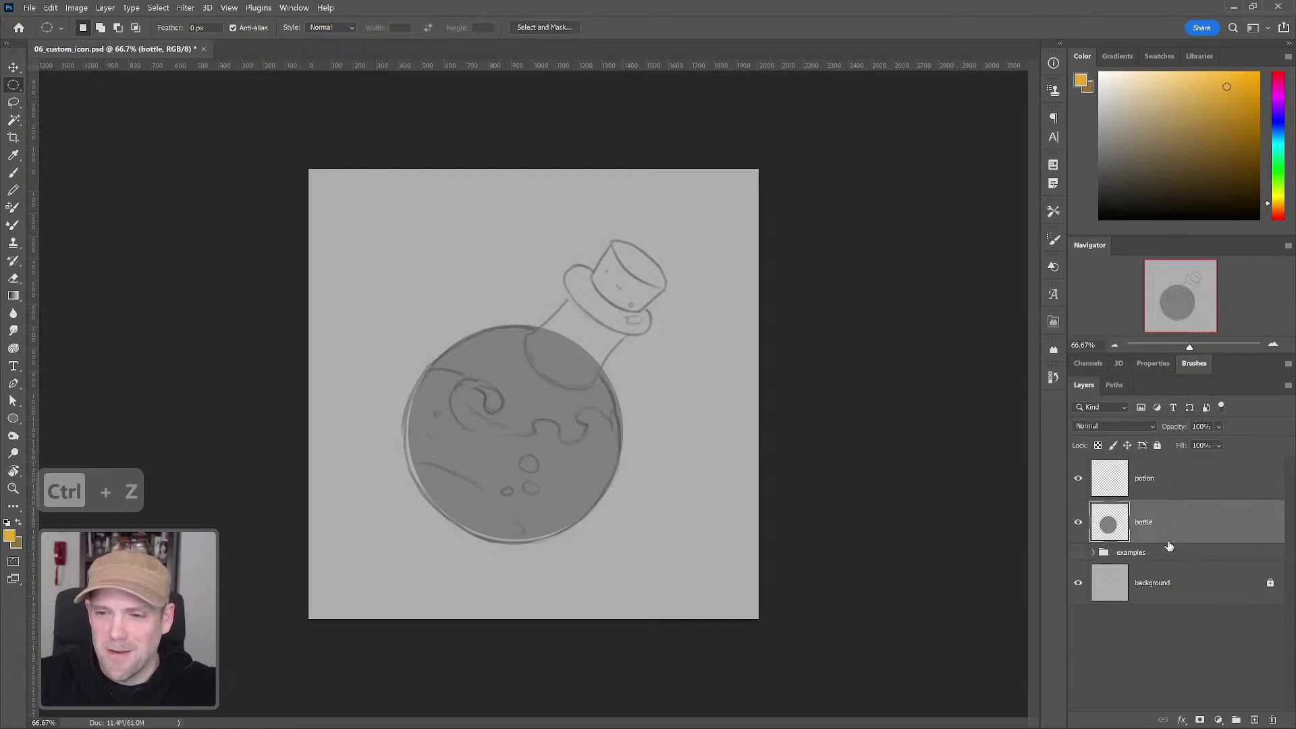
click(1151, 479)
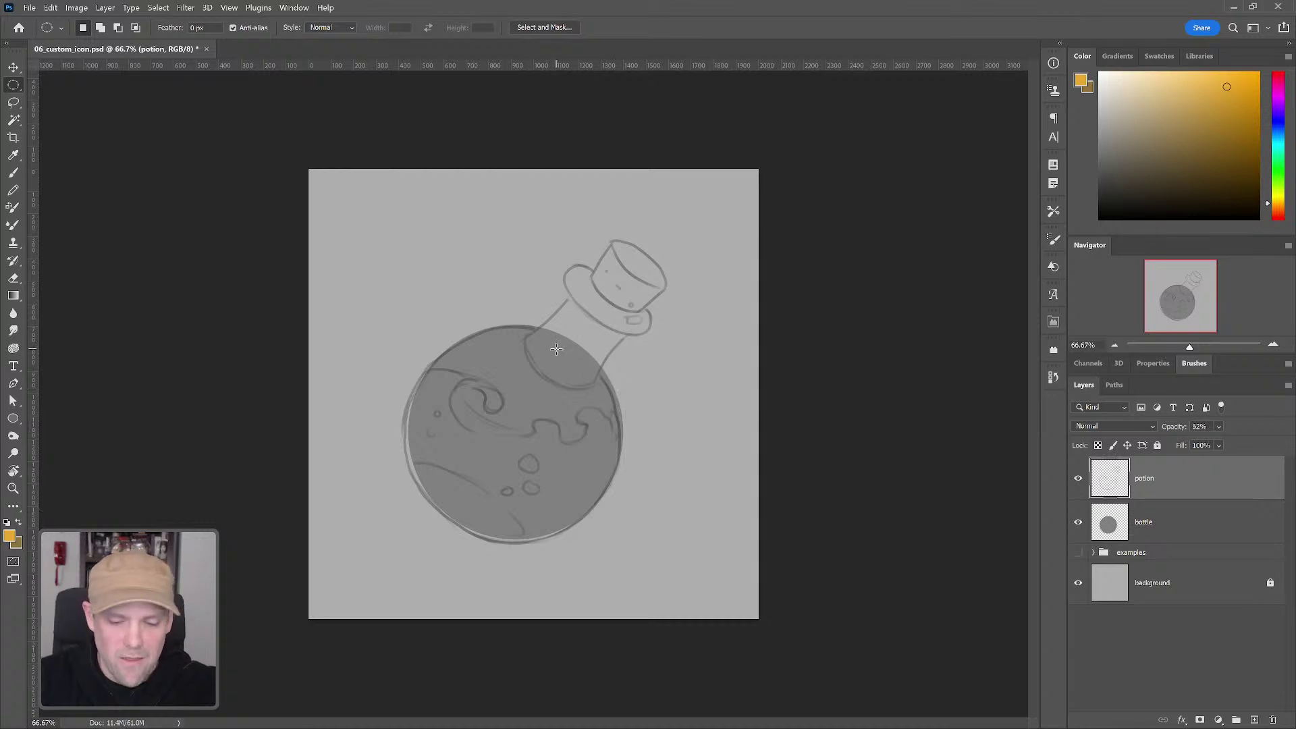
Step: Start a Pen tool path at the left base of the bottle's neck, going up its side and around the lip
key(p)
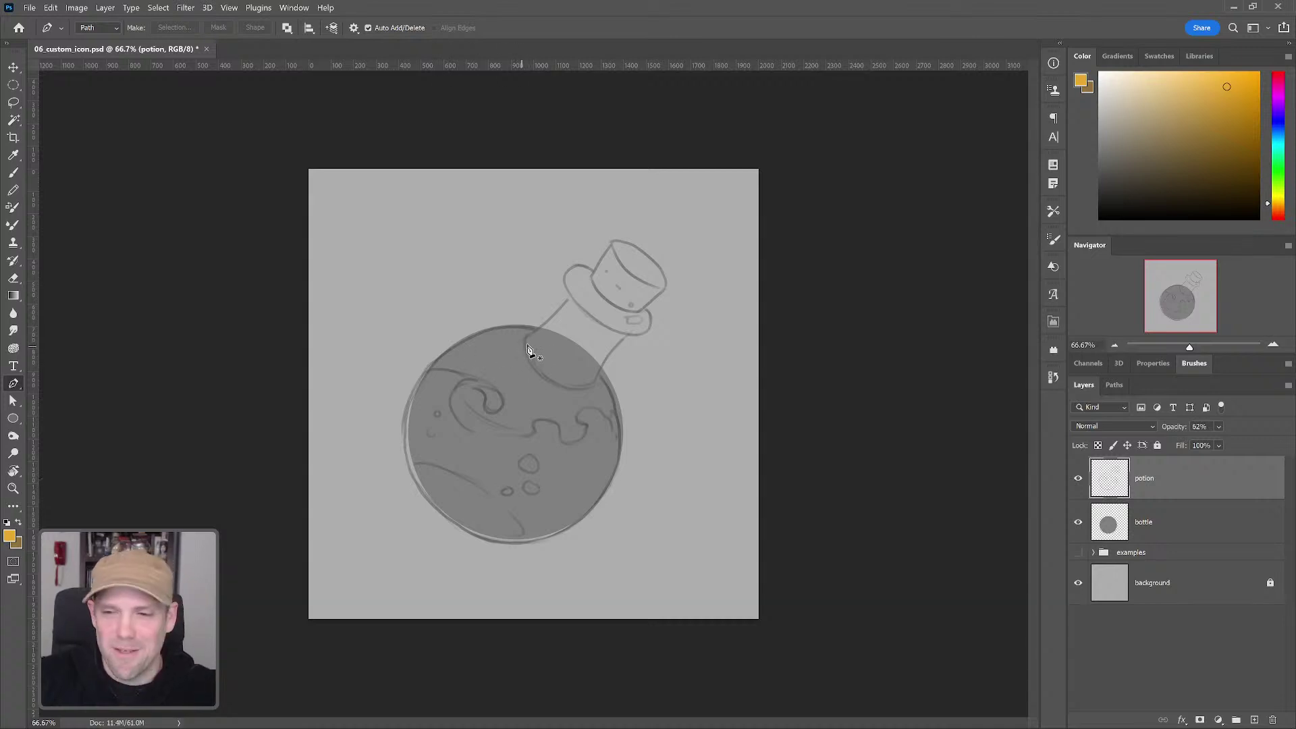
drag(523, 342, 555, 345)
key(ctrl+z)
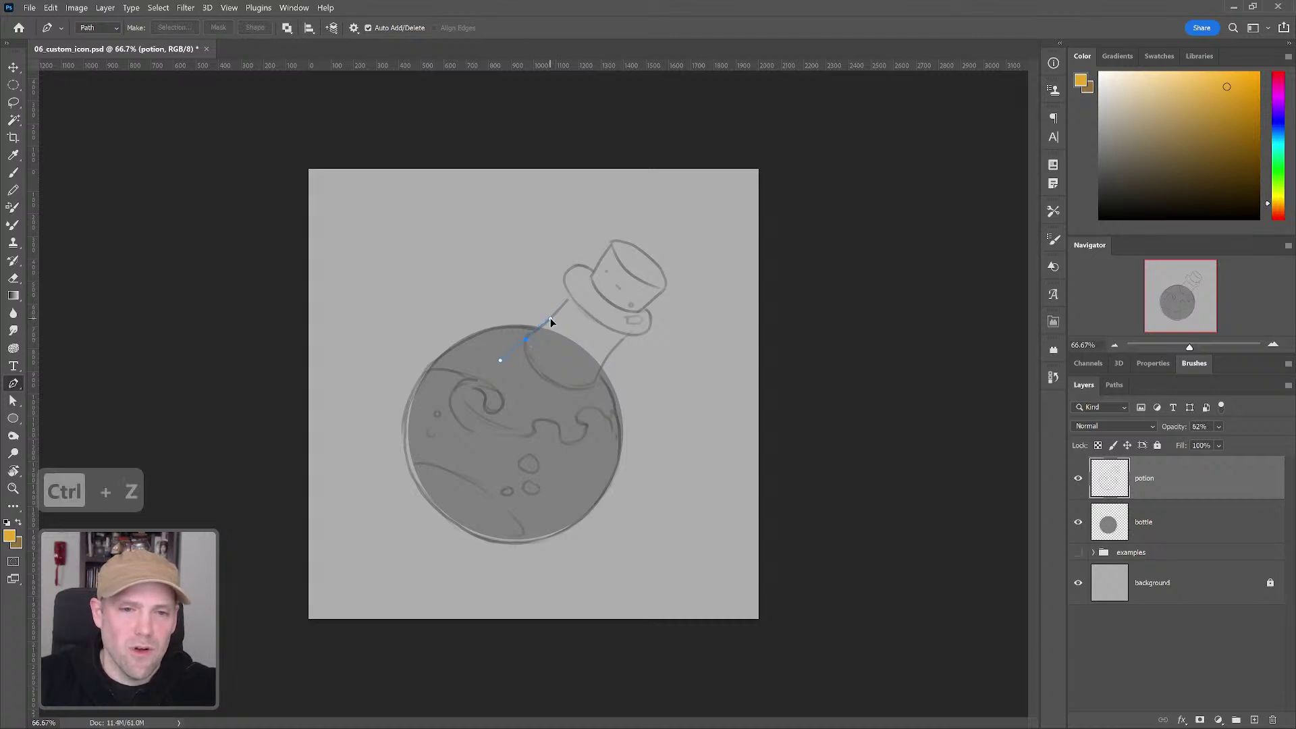
drag(550, 318, 653, 328)
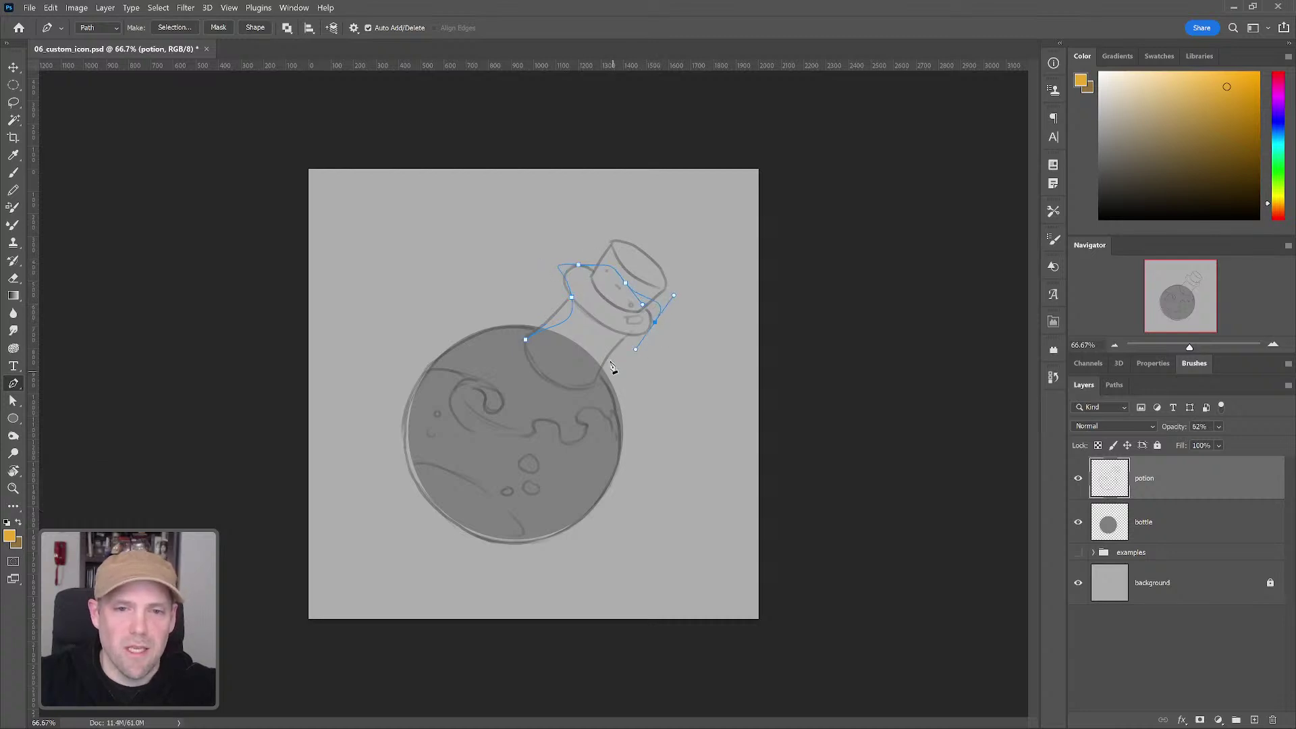
Step: Undo the path points around the lip and retrace the lip's curve from the top of the neck's left side
key(ctrl+z)
key(ctrl+z)
key(ctrl+z)
key(ctrl+z)
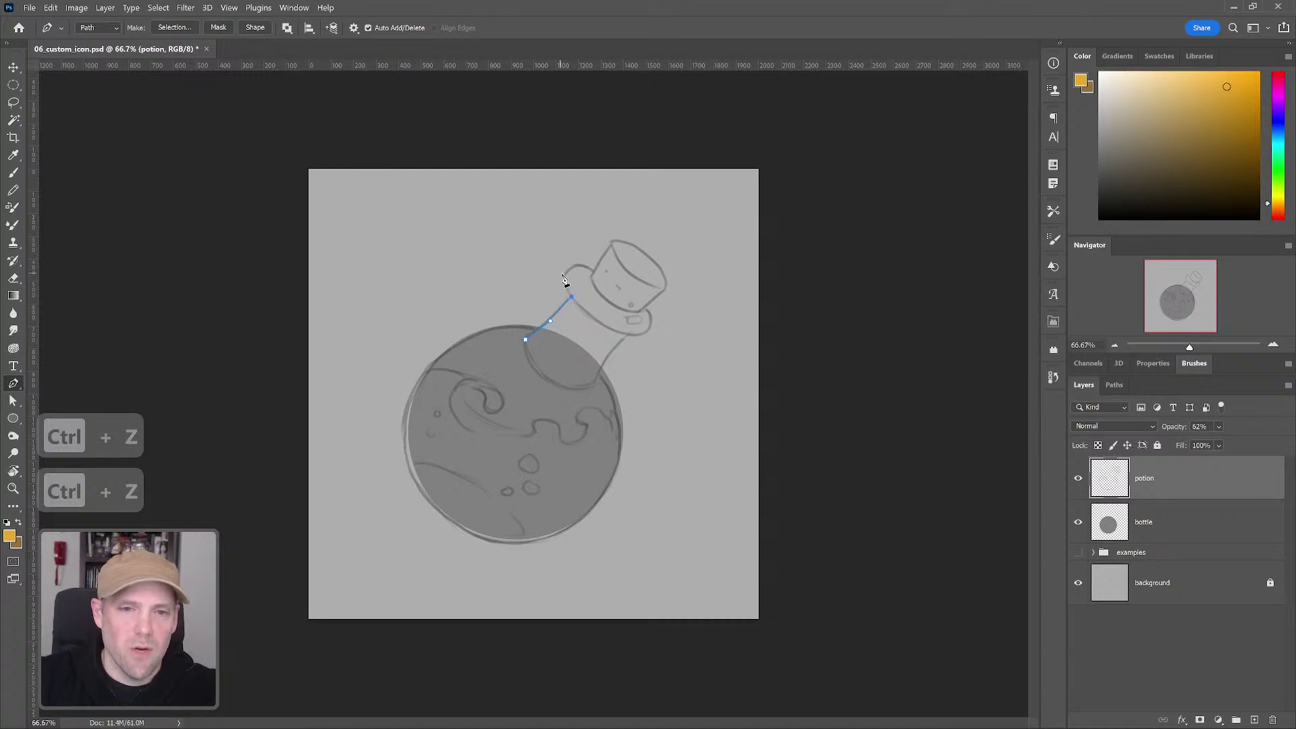
drag(585, 260, 624, 295)
key(ctrl+z)
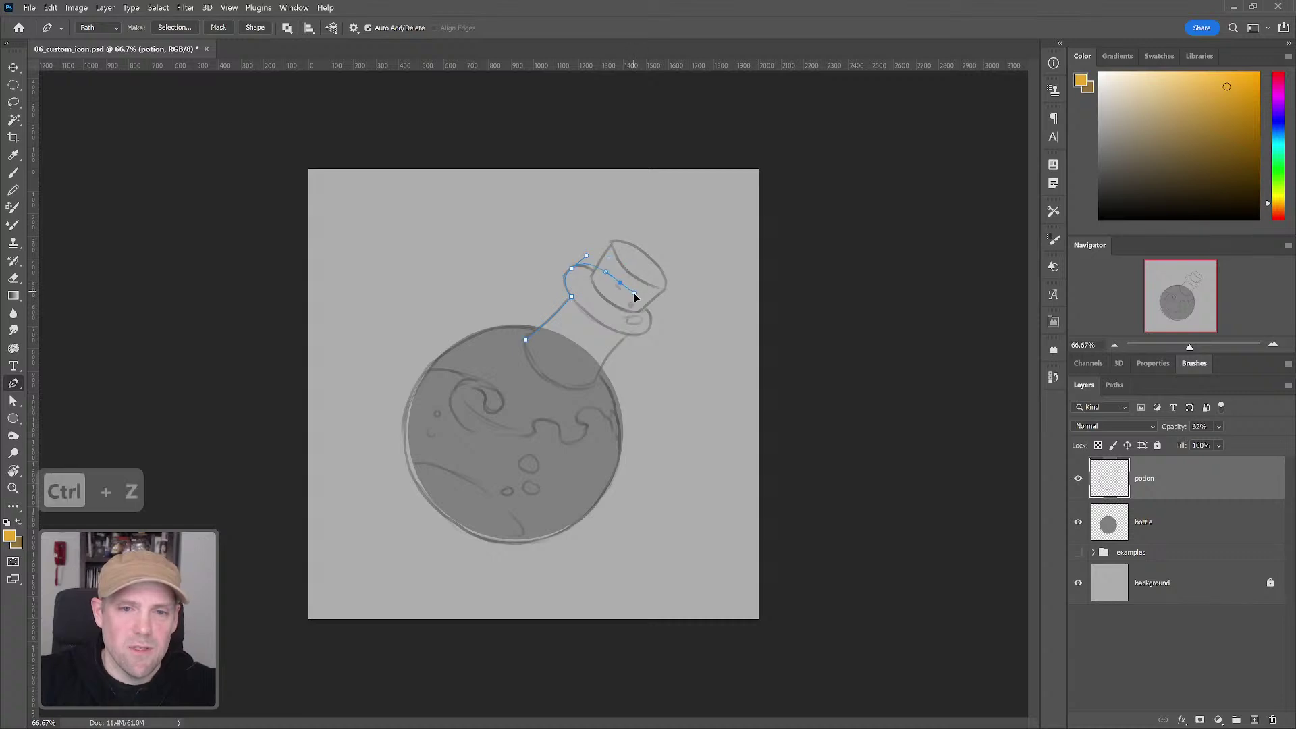
key(ctrl+z)
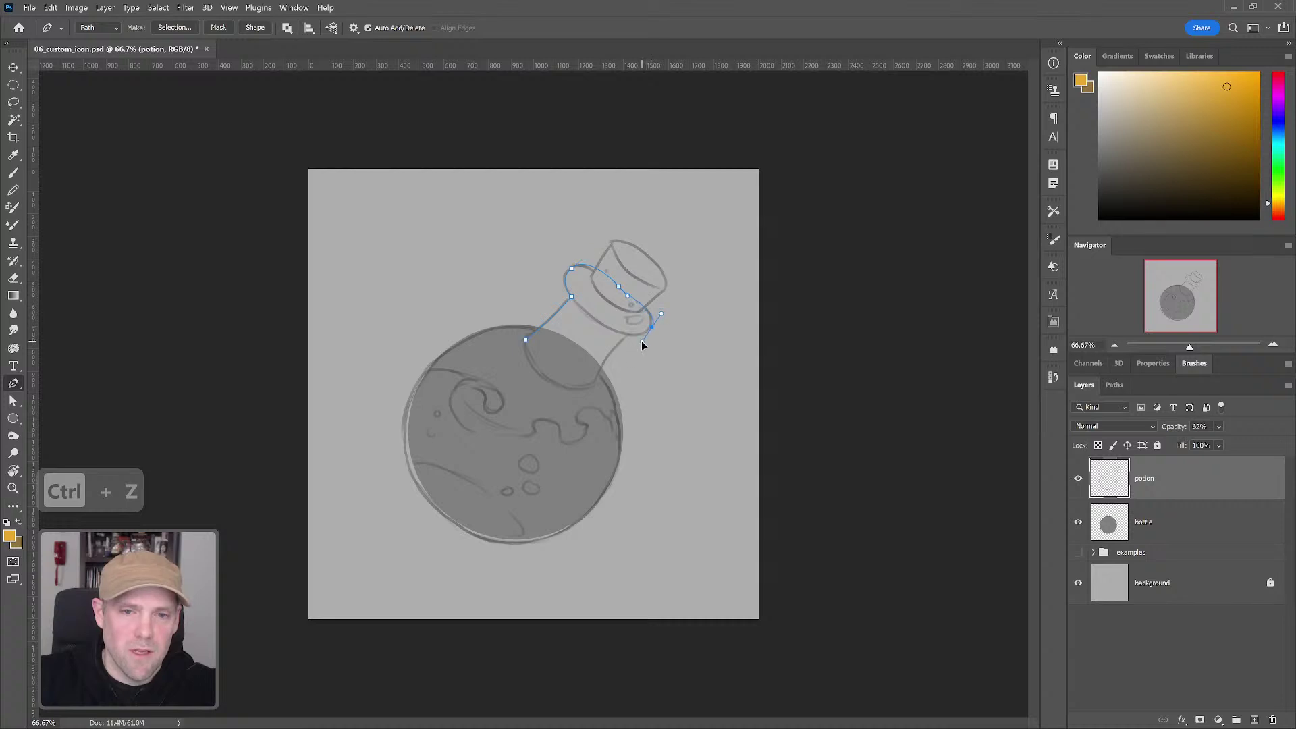
drag(642, 343, 638, 340)
Step: Continue the path down the neck's right side and along its curved base, closing it at the starting point
click(625, 336)
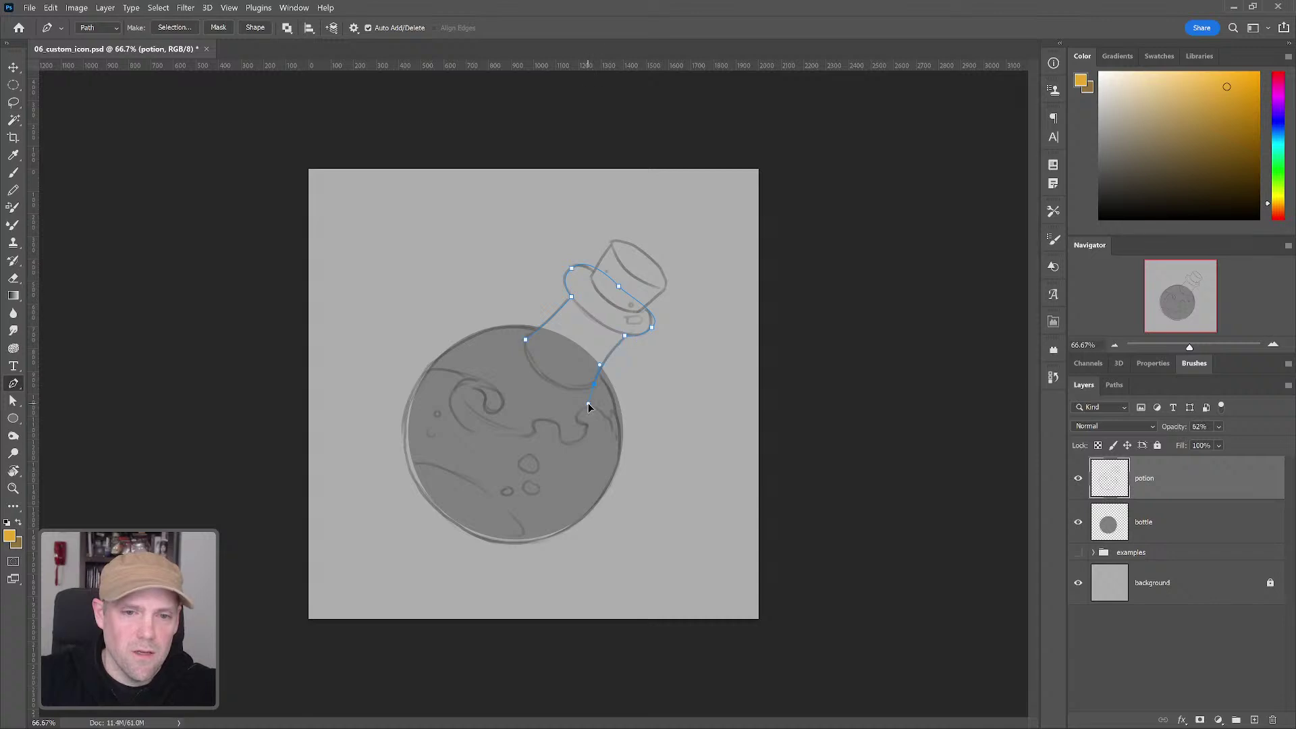
drag(568, 394, 551, 381)
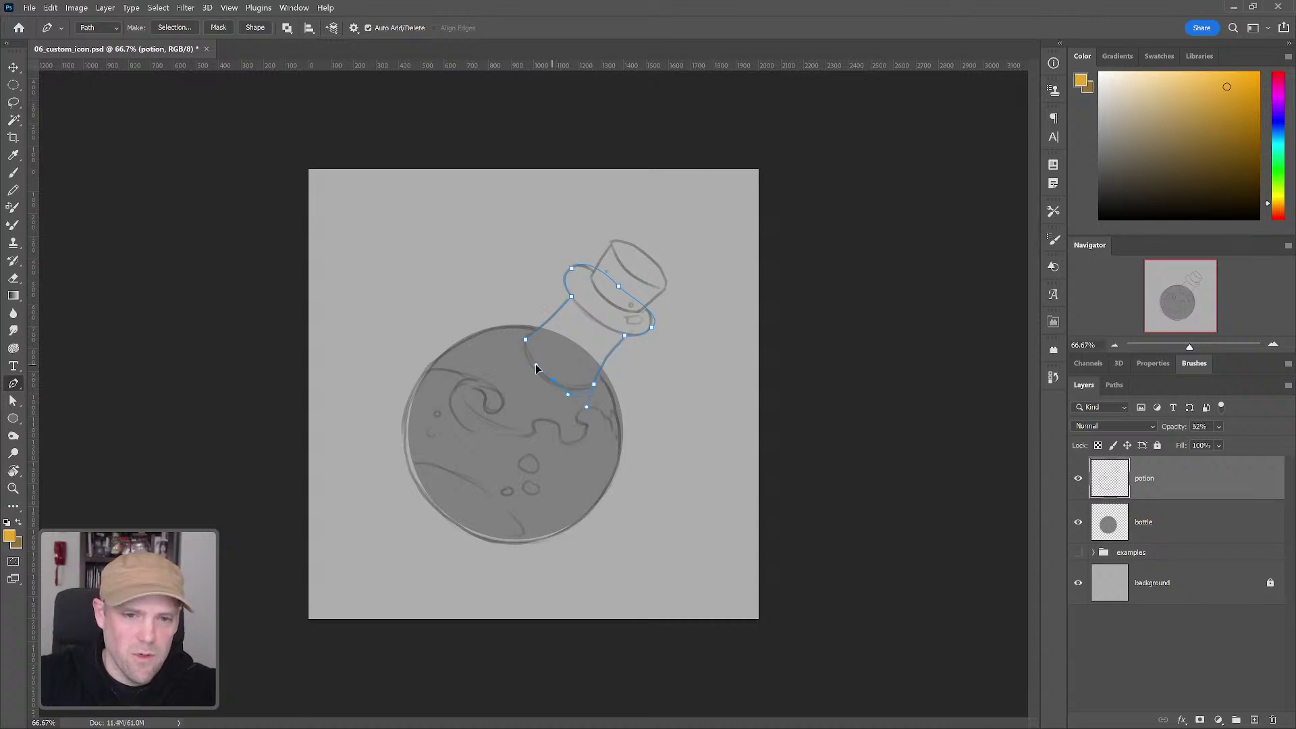
click(536, 370)
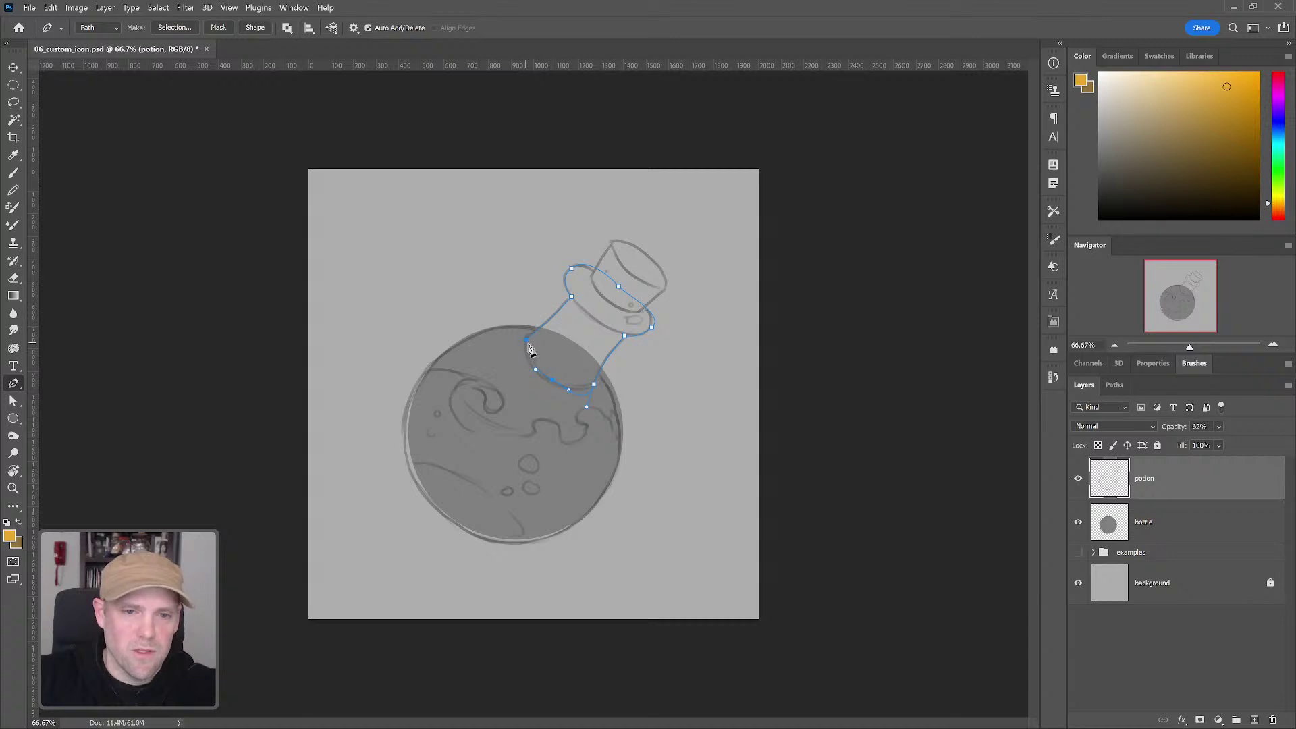
click(527, 342)
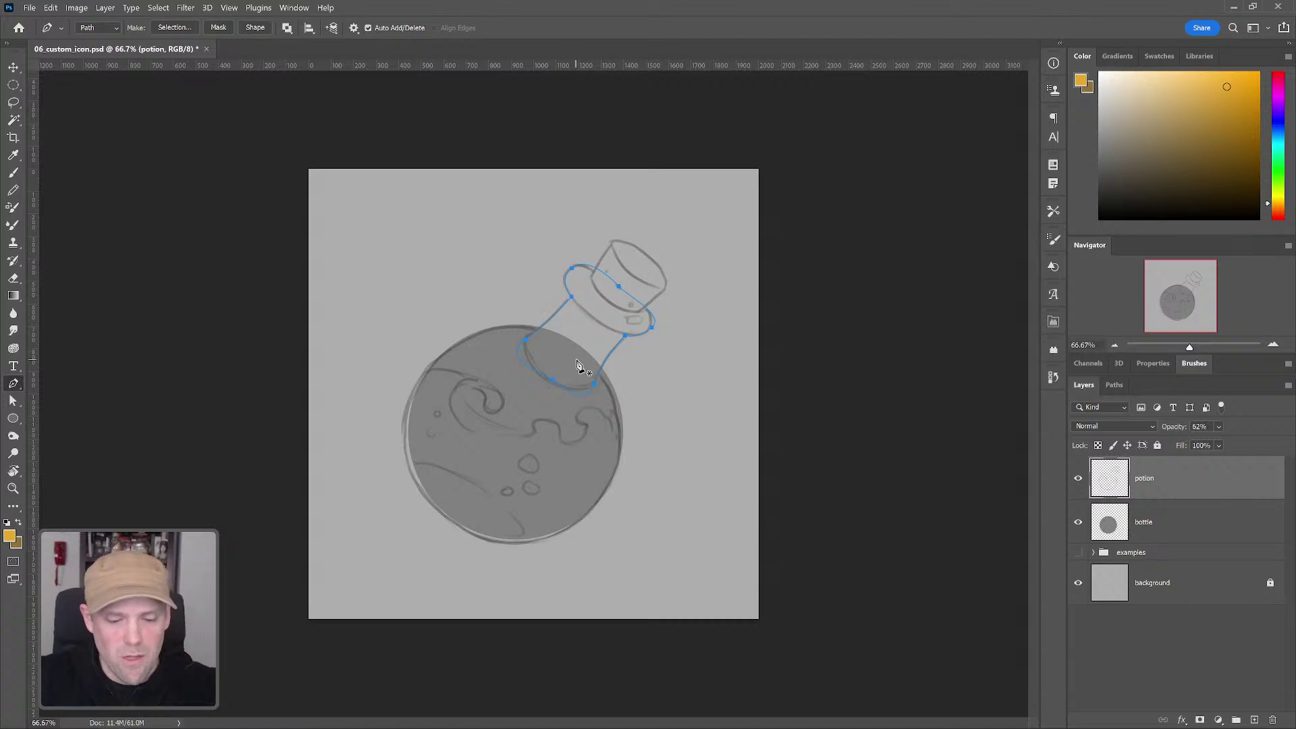
Step: Try adding and moving anchor points around the lower right corner of the neck path, and undo those edits
key(ctrl)
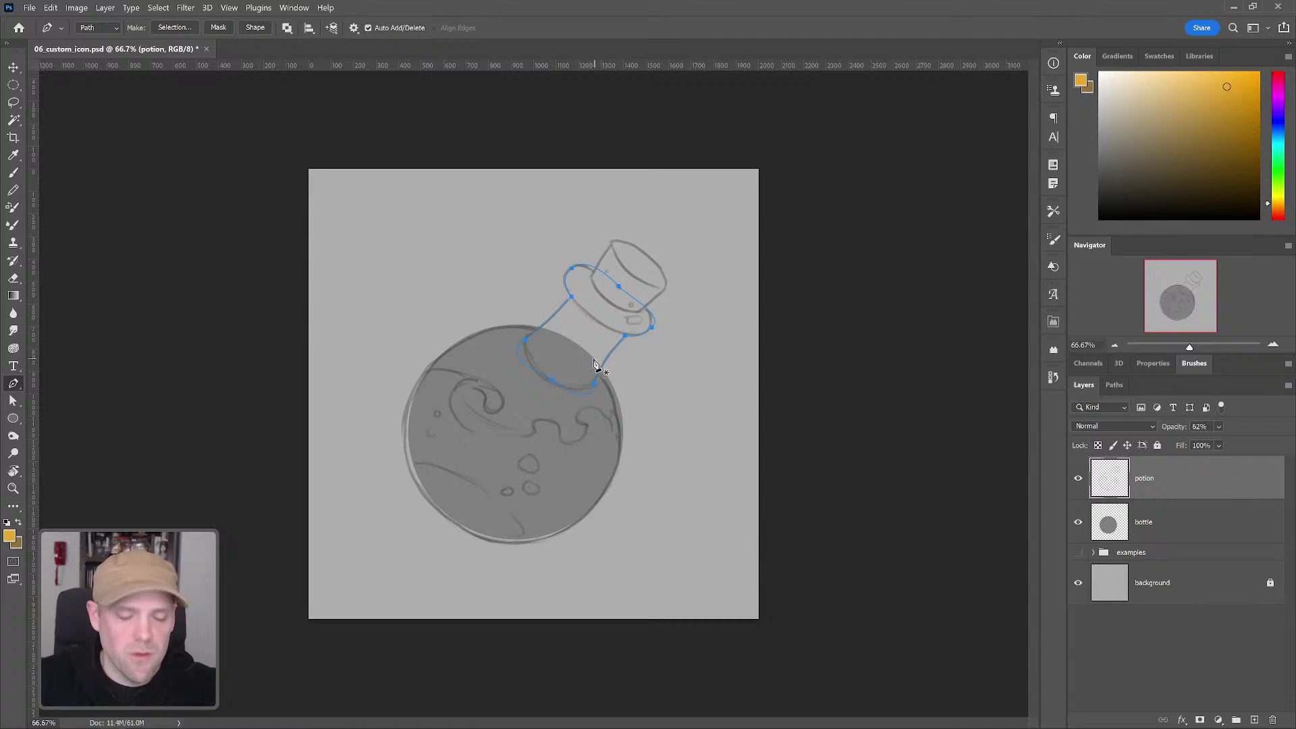
key(ctrl)
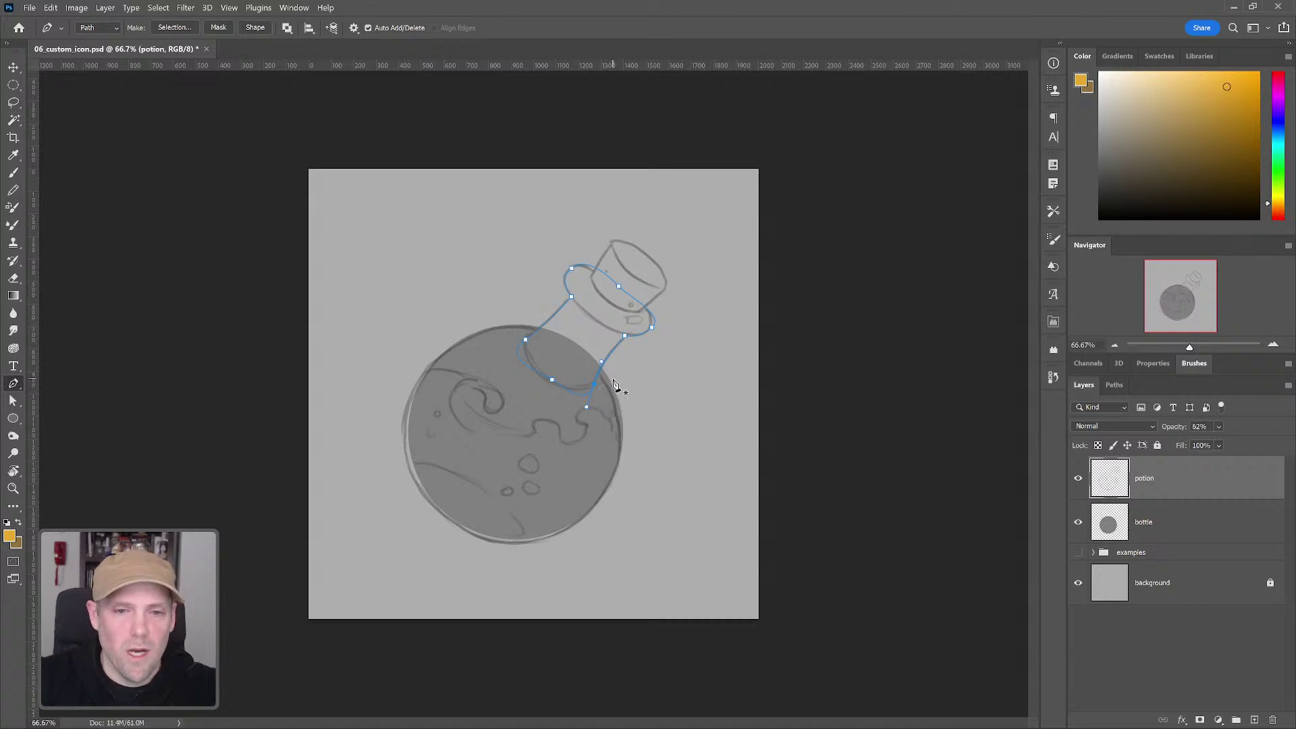
click(606, 389)
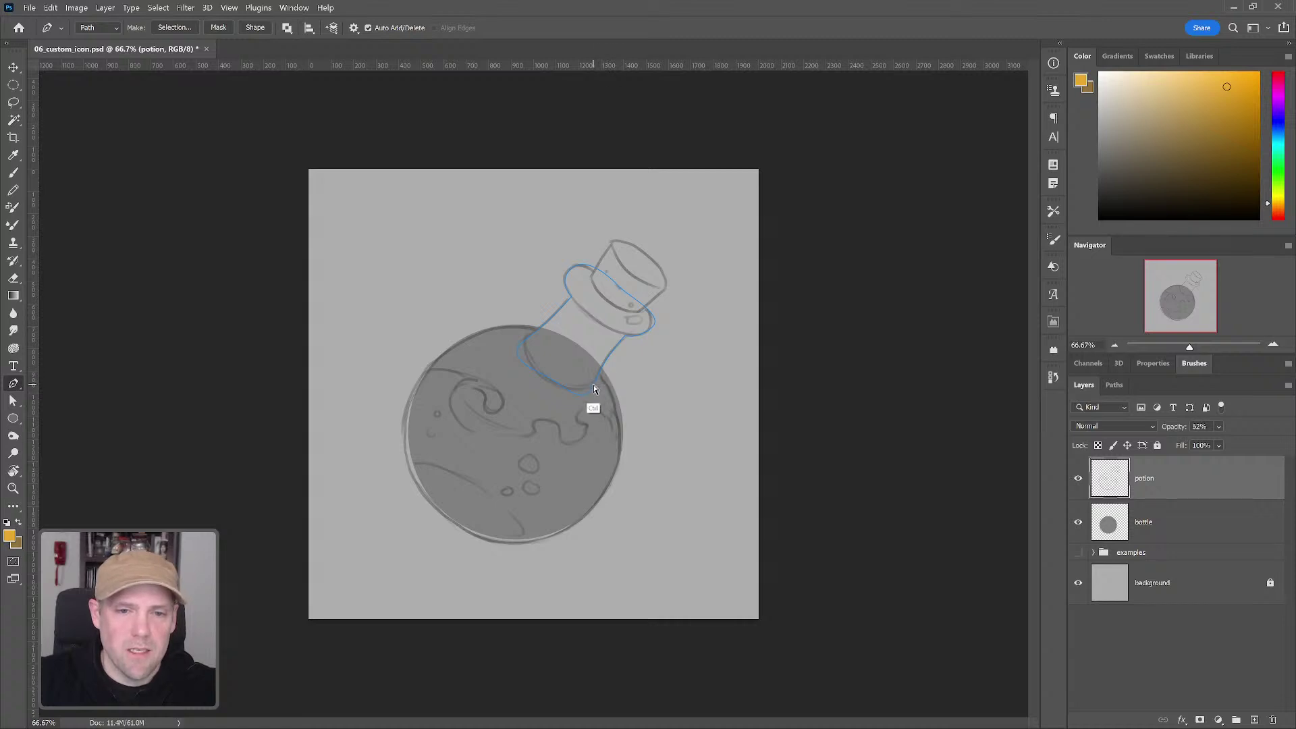
ctrl+click(594, 388)
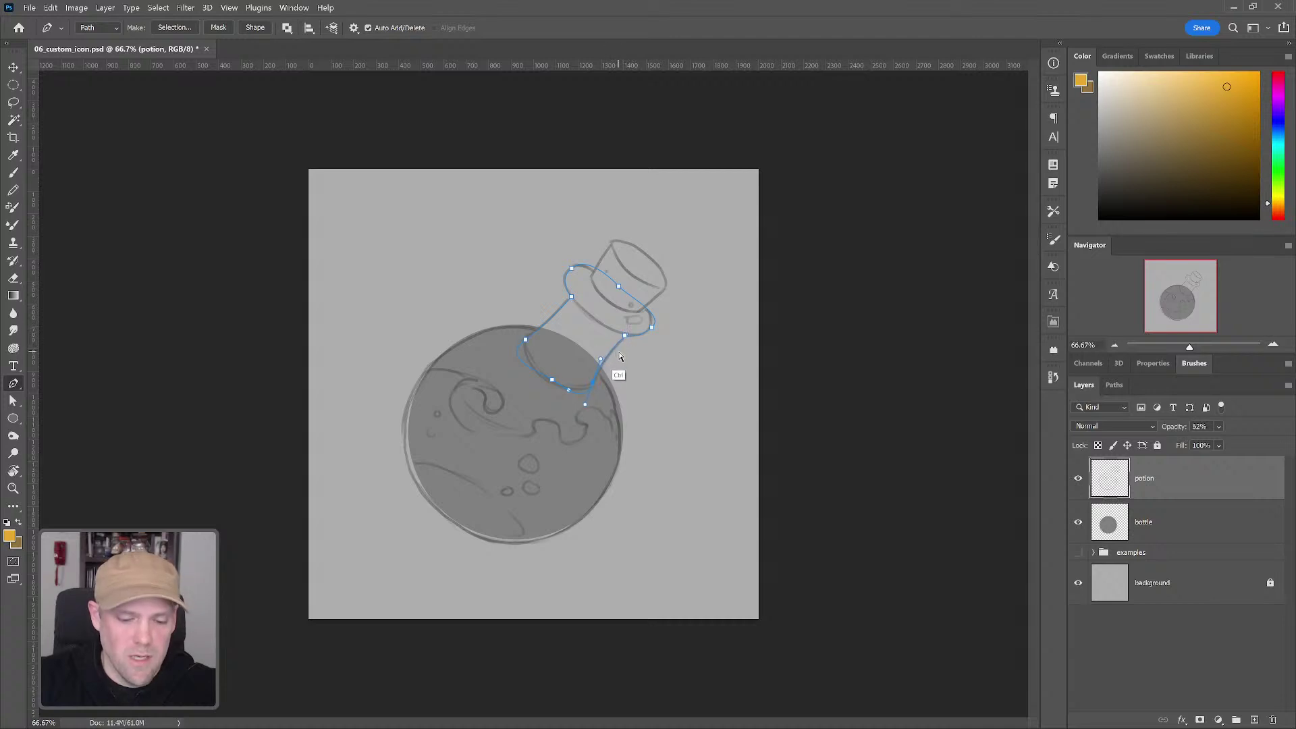
key(ctrl+z)
key(ctrl+z)
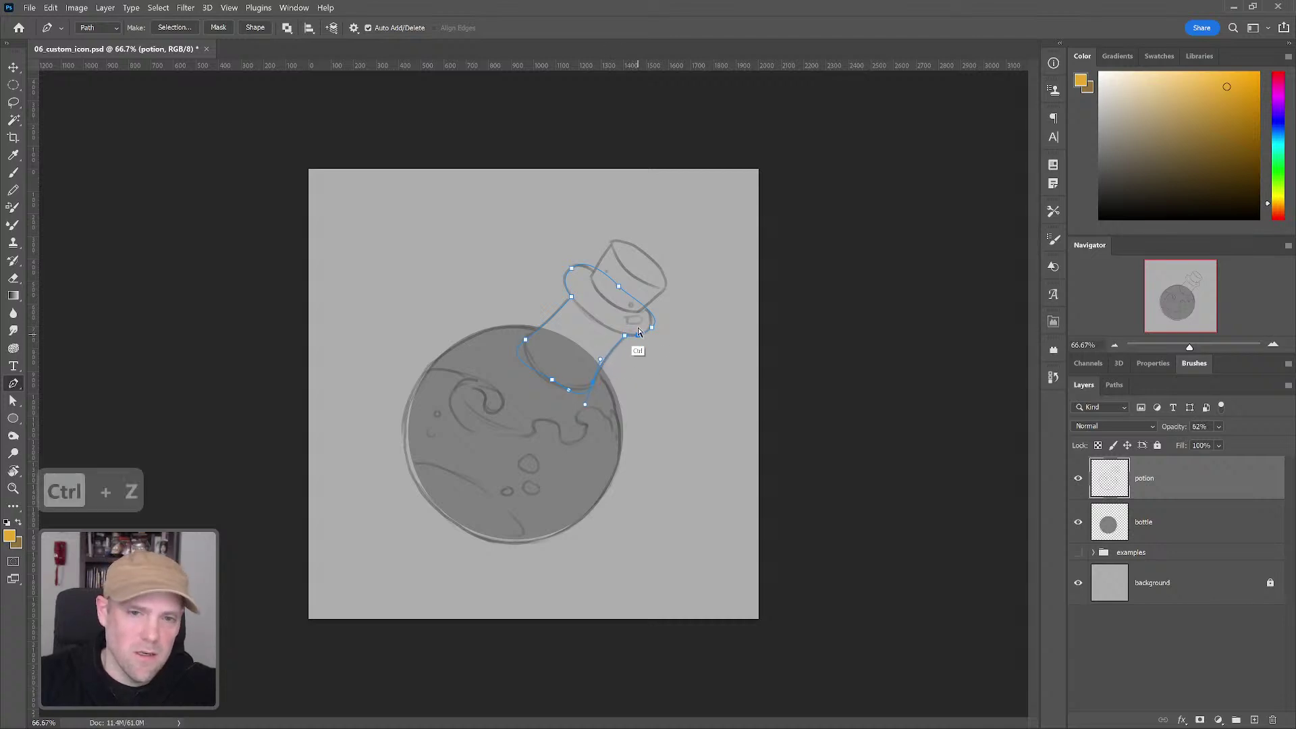
Step: Adjust the anchor point and direction handles along the lip's upper edge and right end so the curve follows the sketch
ctrl+click(623, 290)
mouse_move(666, 315)
mouse_down()
mouse_move(662, 335)
mouse_move(660, 312)
mouse_up()
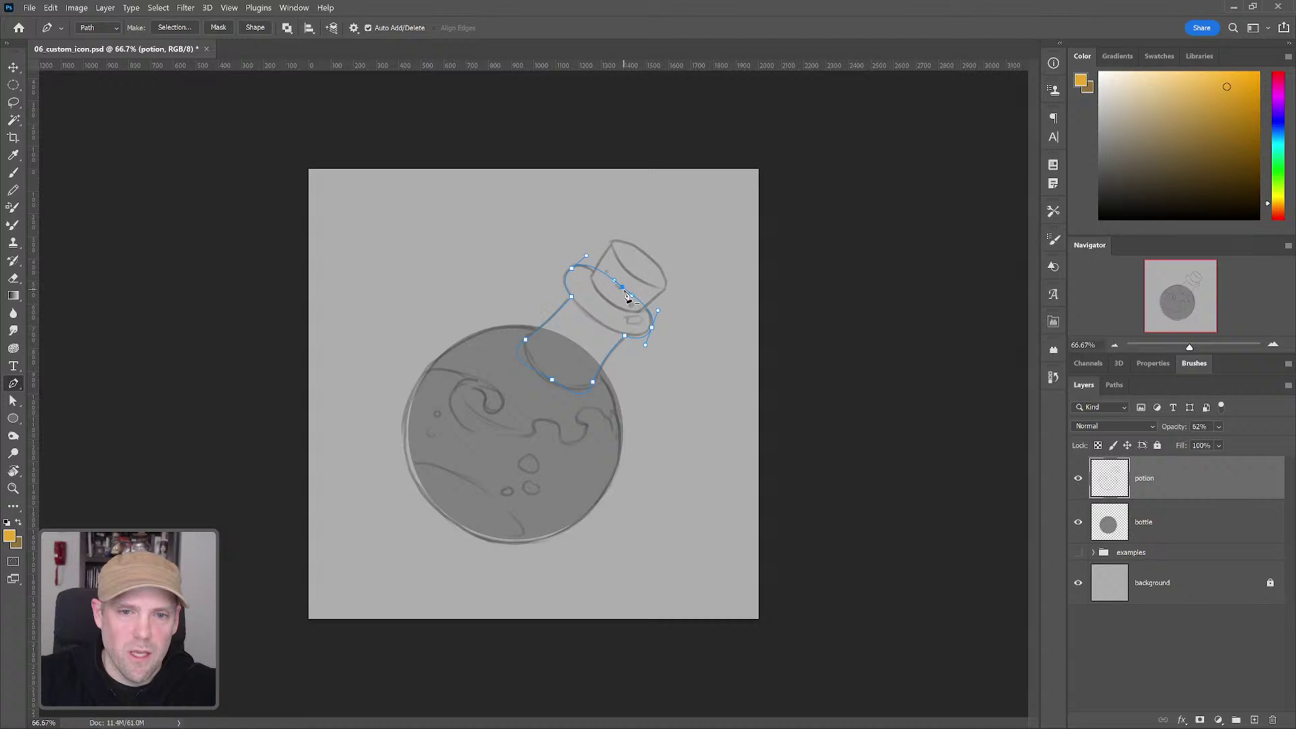
drag(625, 292, 626, 294)
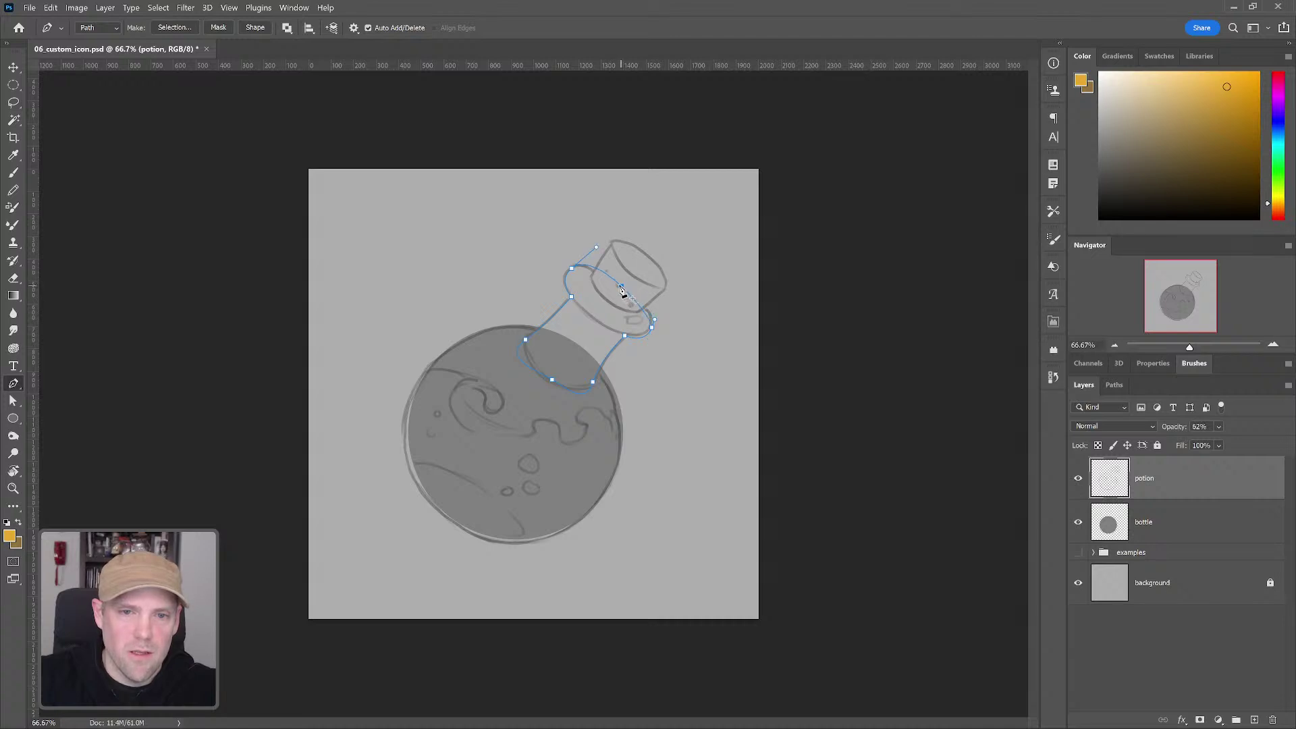
drag(621, 287, 644, 304)
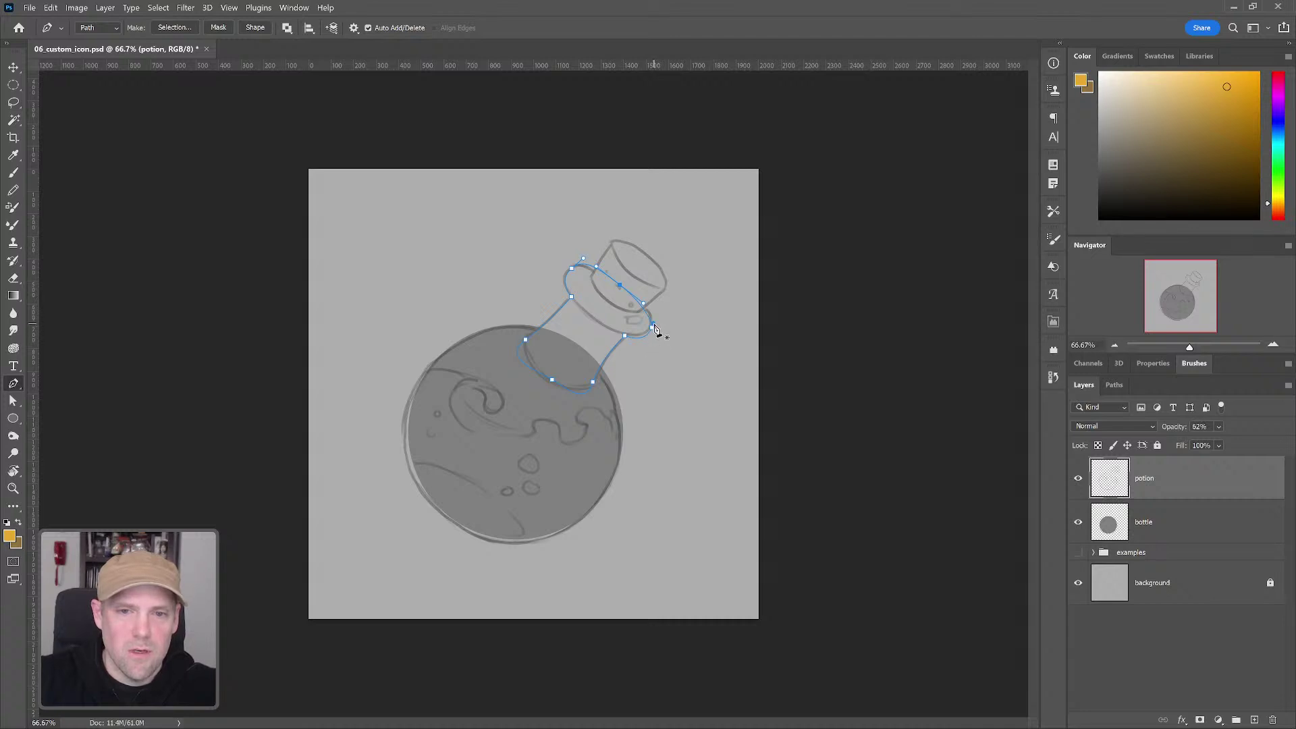
mouse_move(653, 327)
mouse_down()
mouse_move(651, 343)
mouse_move(660, 318)
mouse_up()
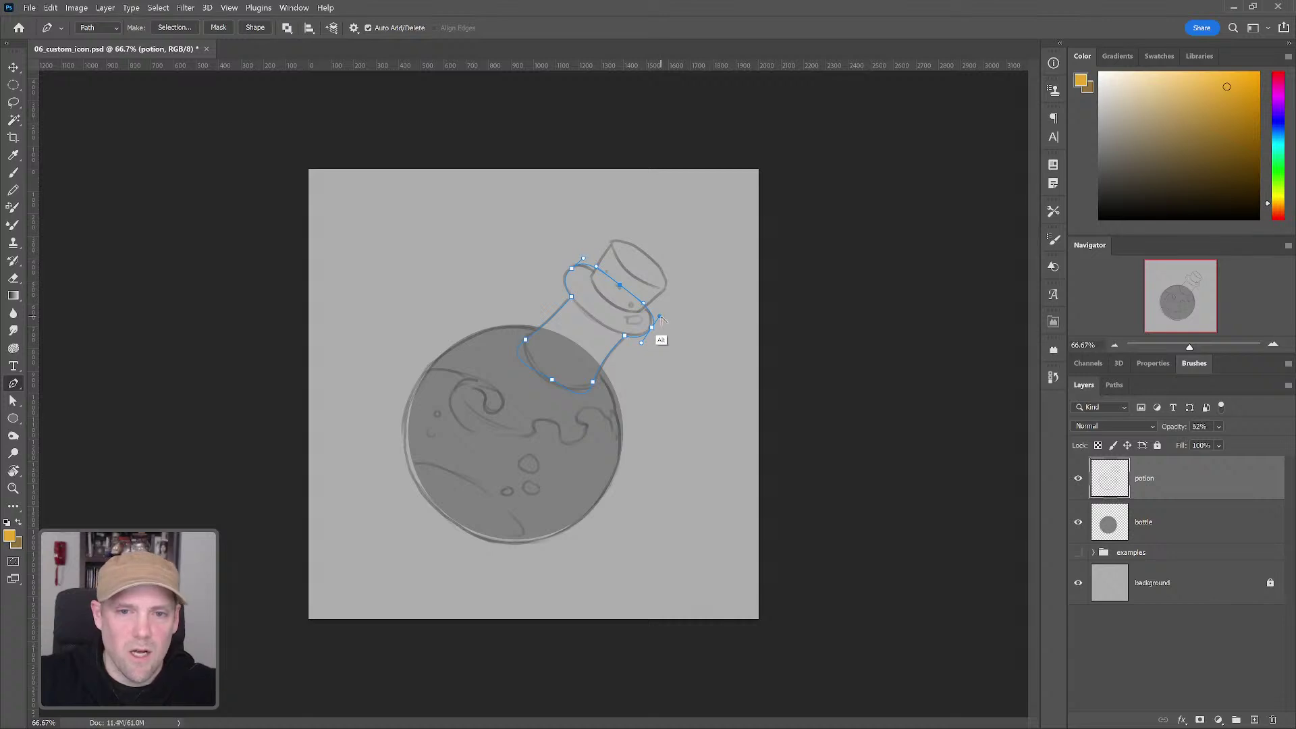
drag(666, 328, 661, 305)
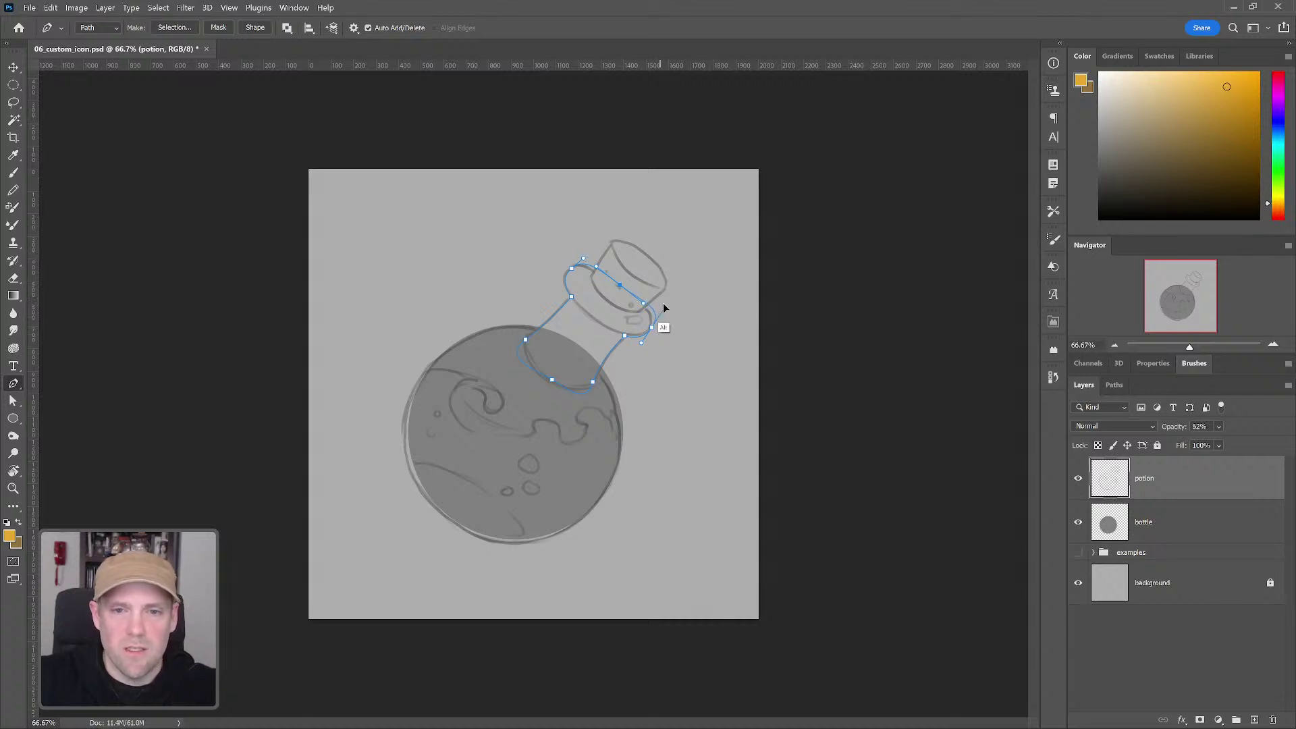
key(ctrl+z)
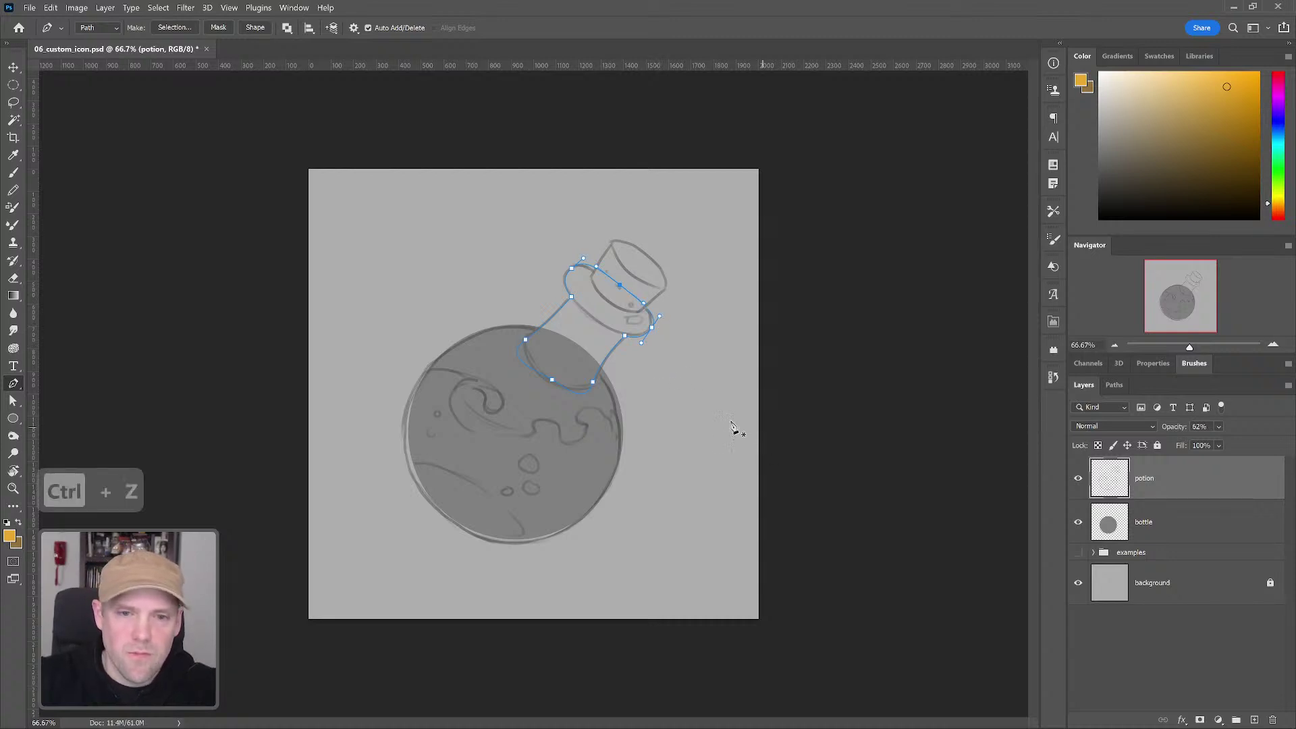
Step: Delete the old saved paths Path 1, Path 2 and cork, keeping only the Work Path
click(293, 8)
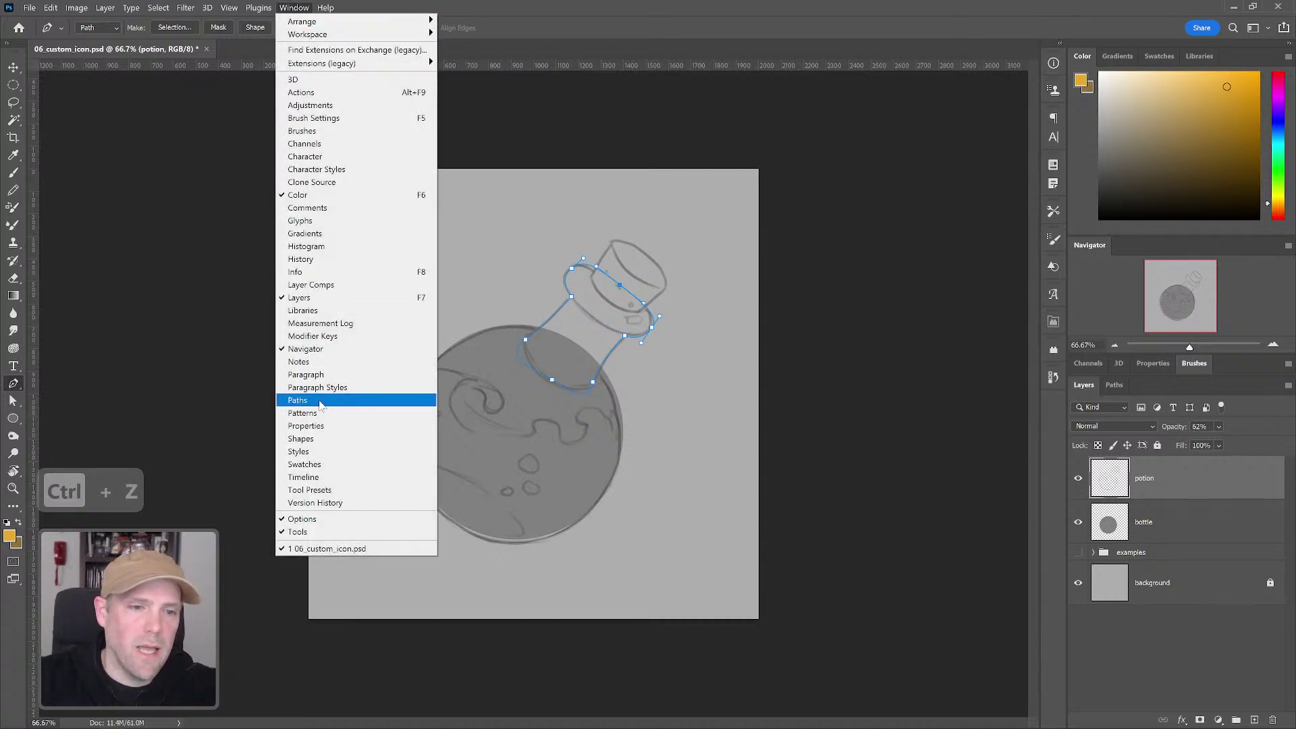
click(322, 400)
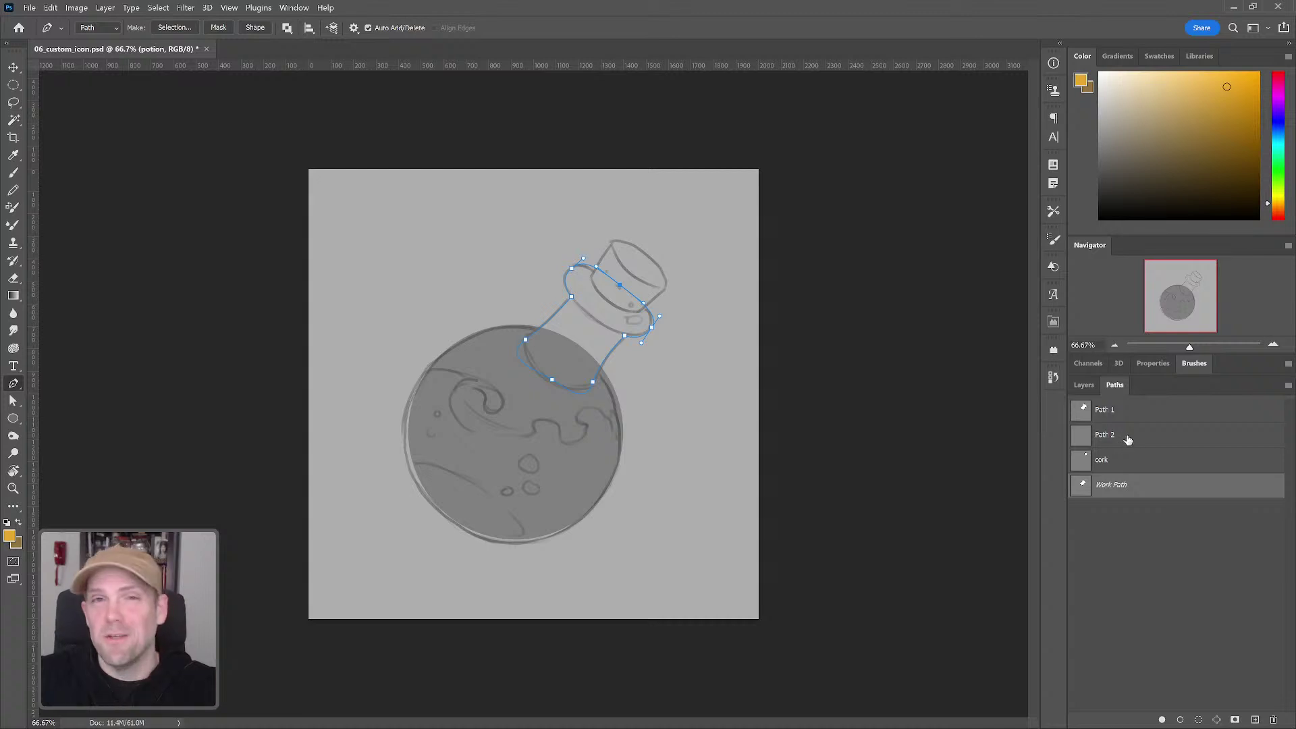
click(1124, 414)
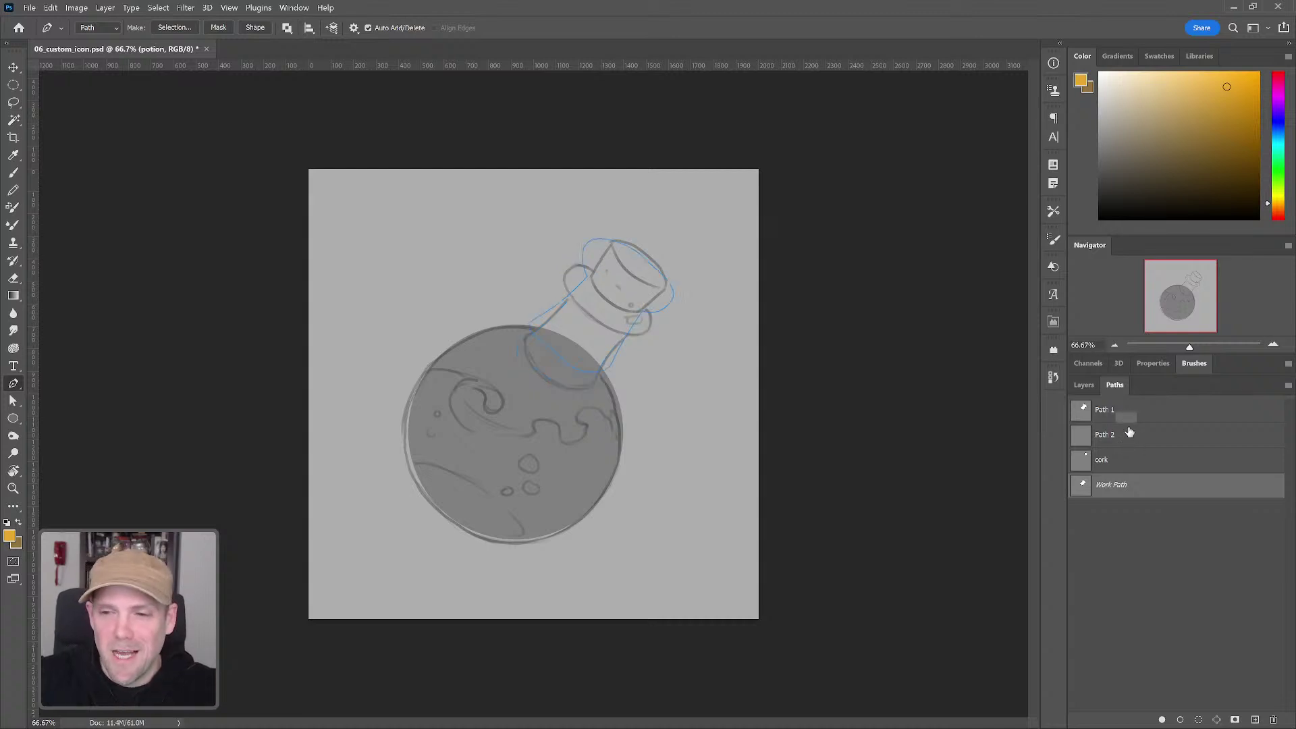
shift+click(1152, 465)
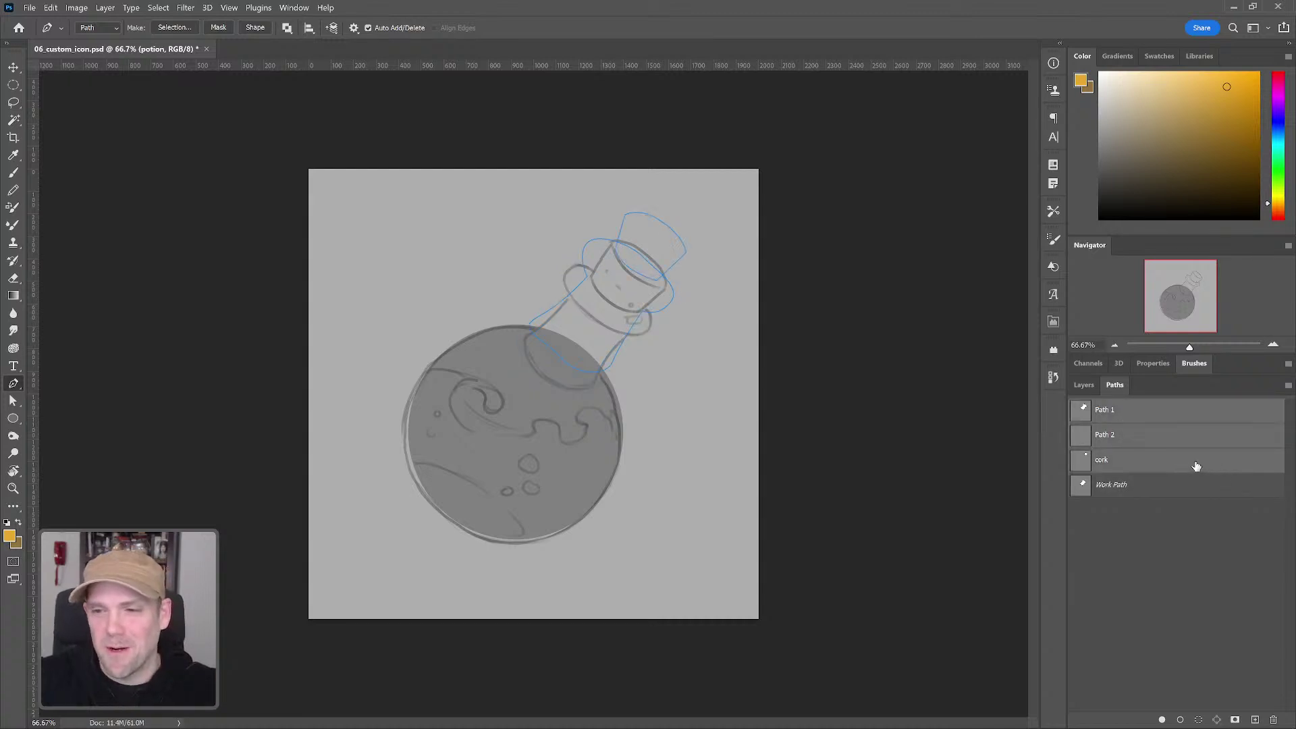
click(1276, 720)
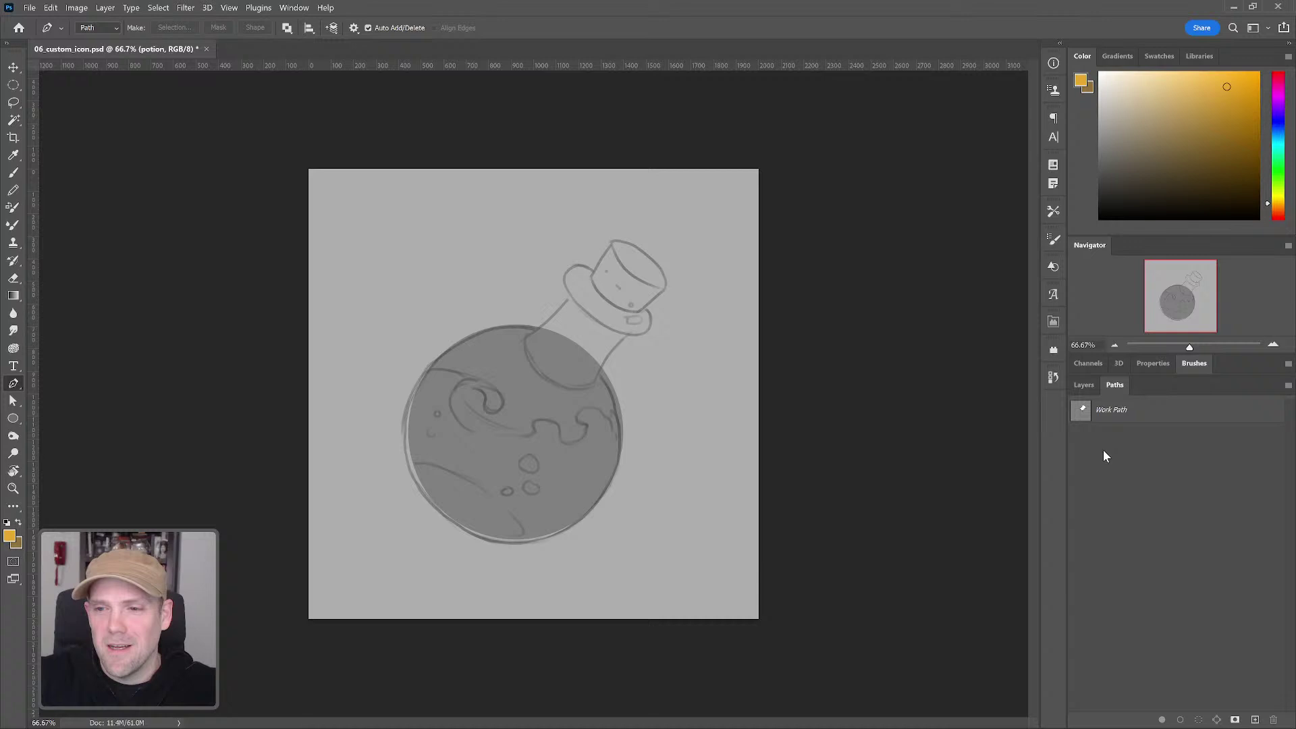
Step: Save the Work Path under the name neck
click(1116, 415)
double_click(1116, 415)
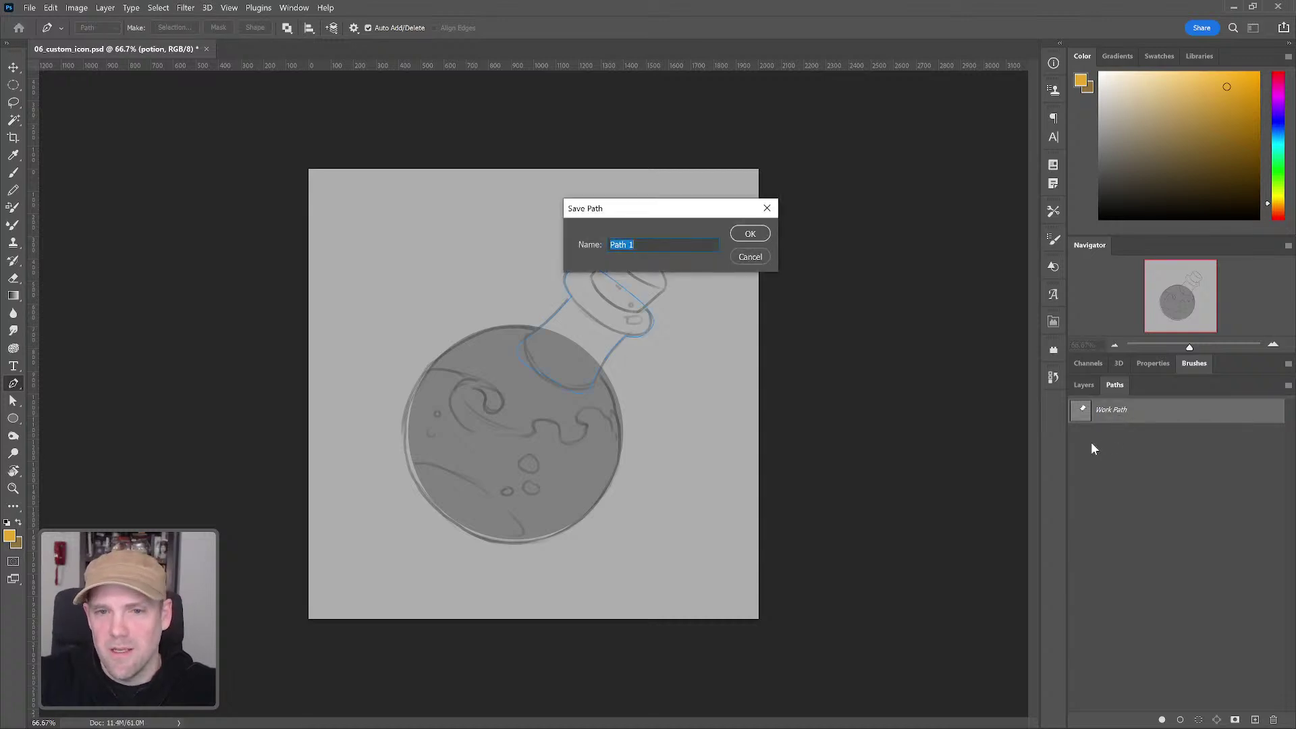
text(n)
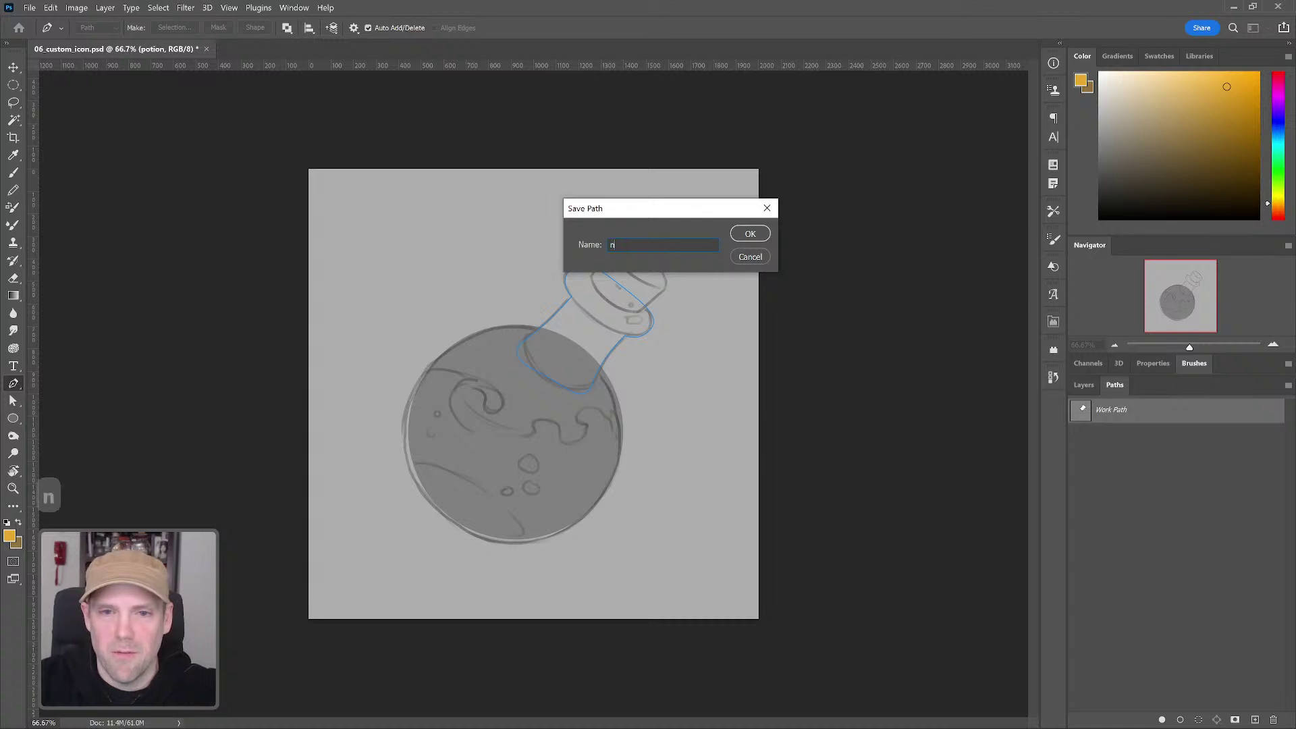
text(eck)
key(Return)
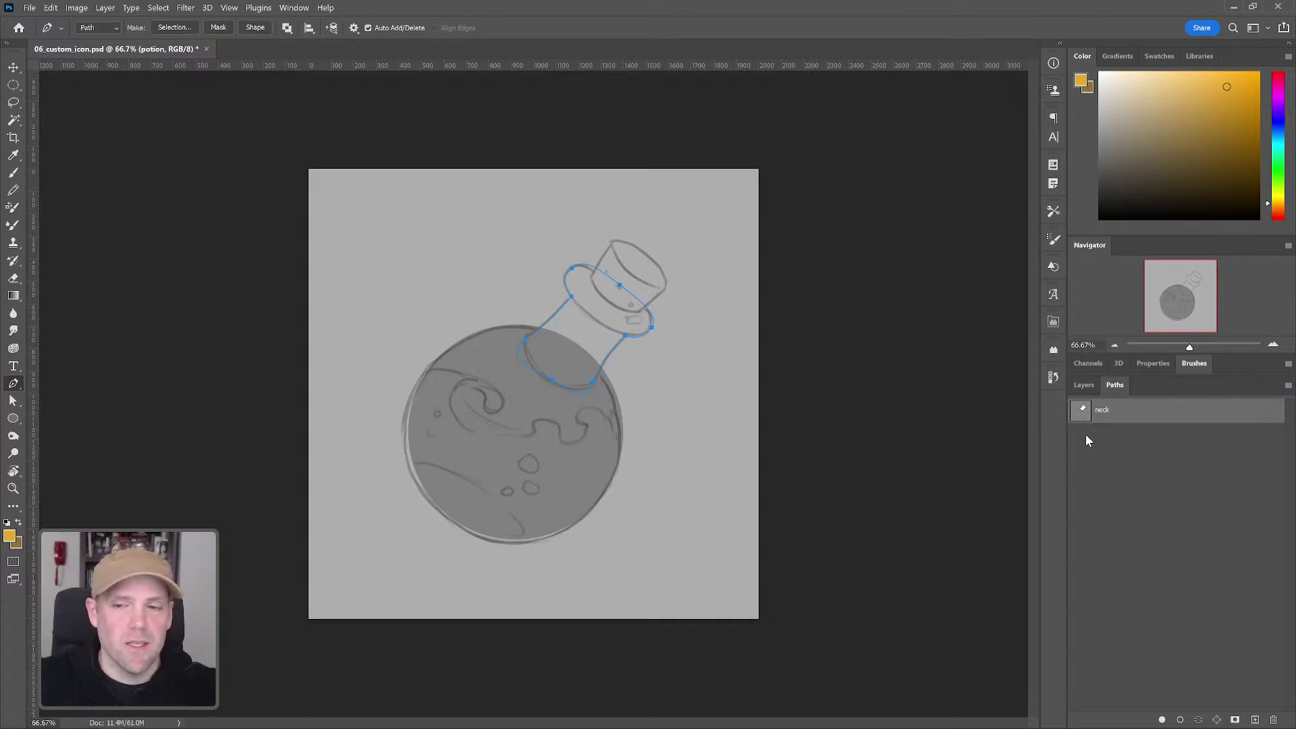
Step: Try loading the neck path as a selection, undo it and make the neck path active again
click(1201, 719)
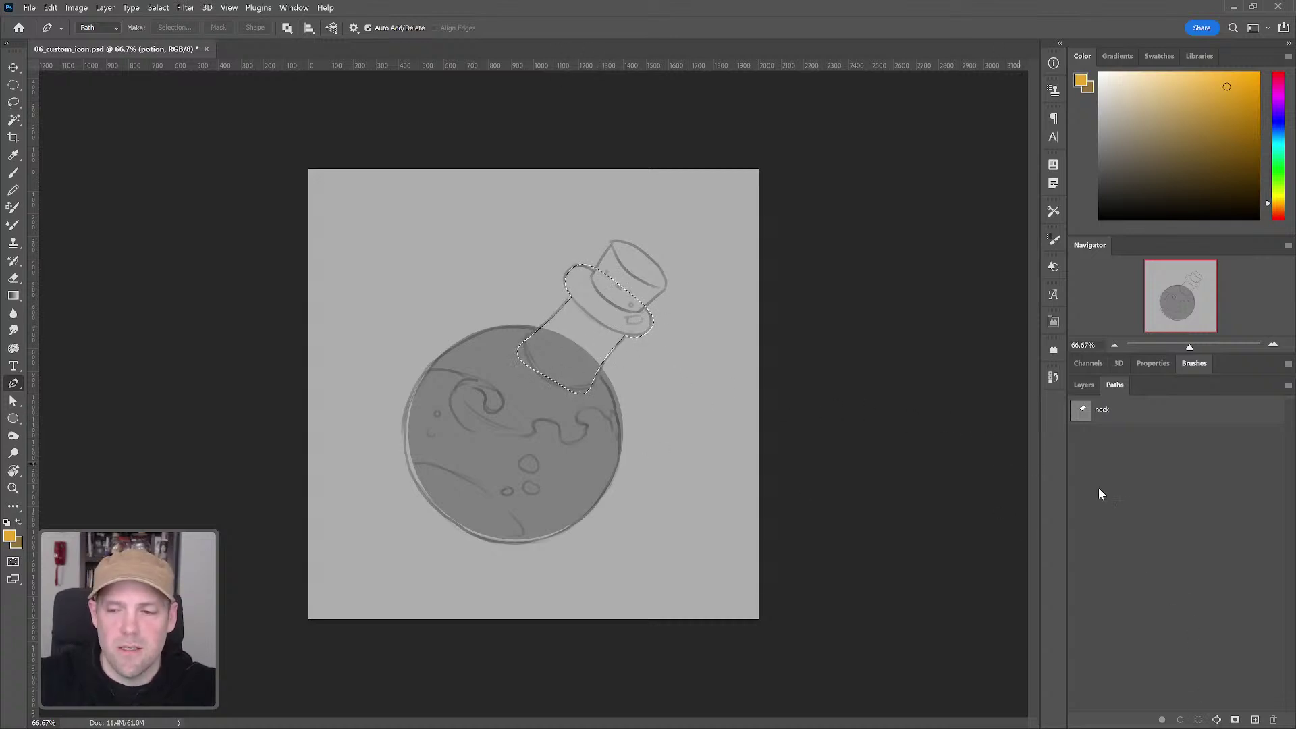
key(ctrl+z)
click(1104, 427)
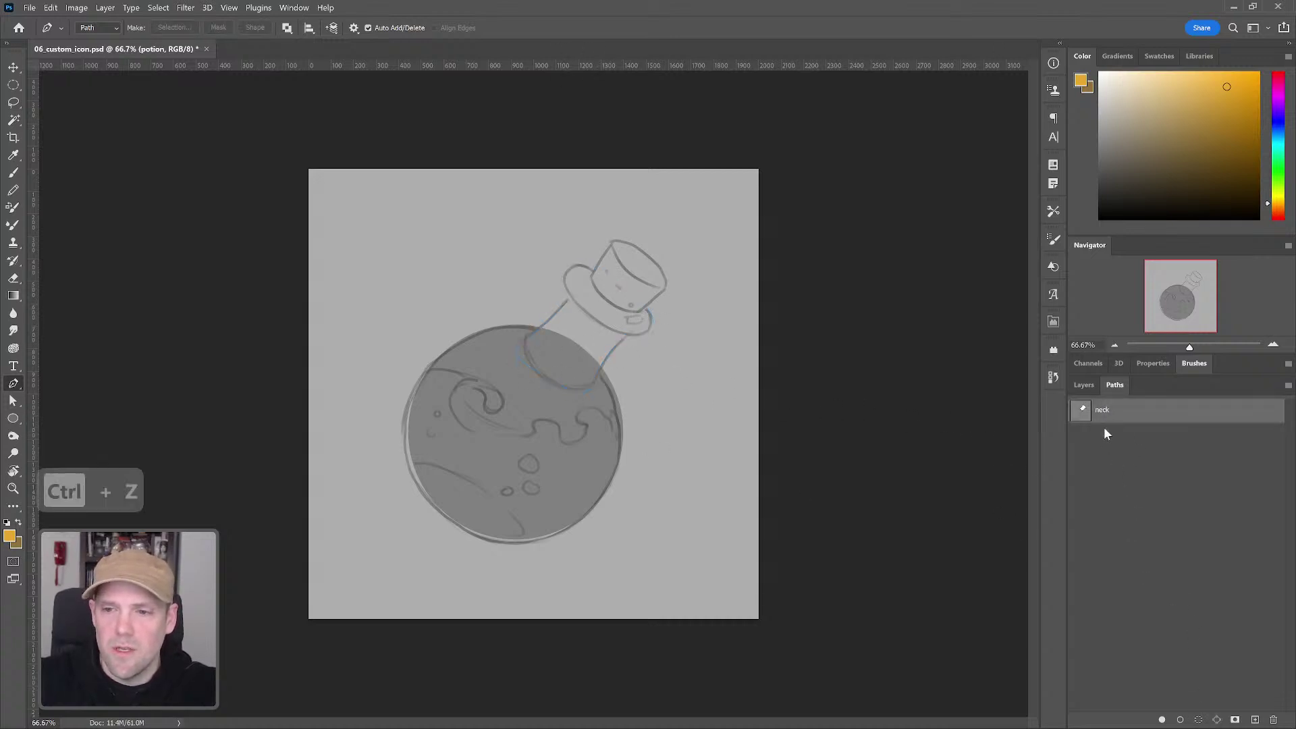
click(1102, 420)
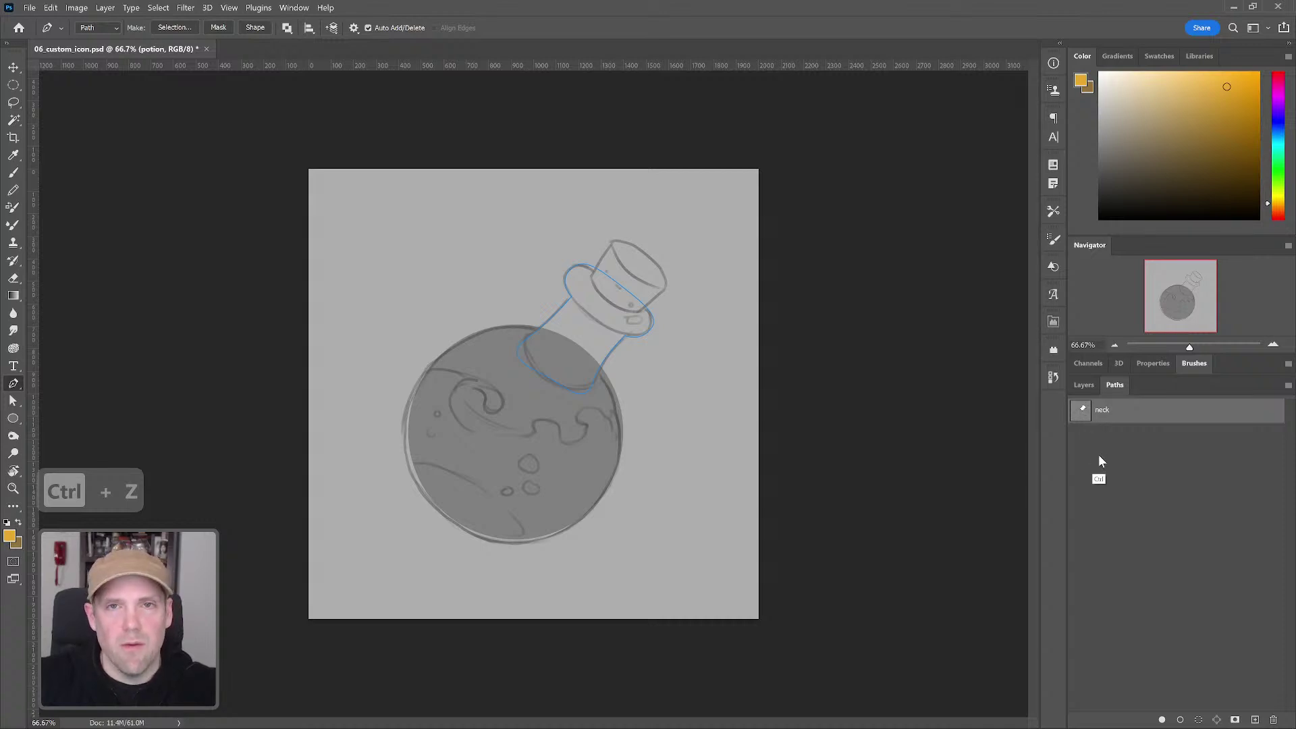
Step: Load the neck path as a selection and add the bottle layer's outline to it
ctrl+click(1082, 413)
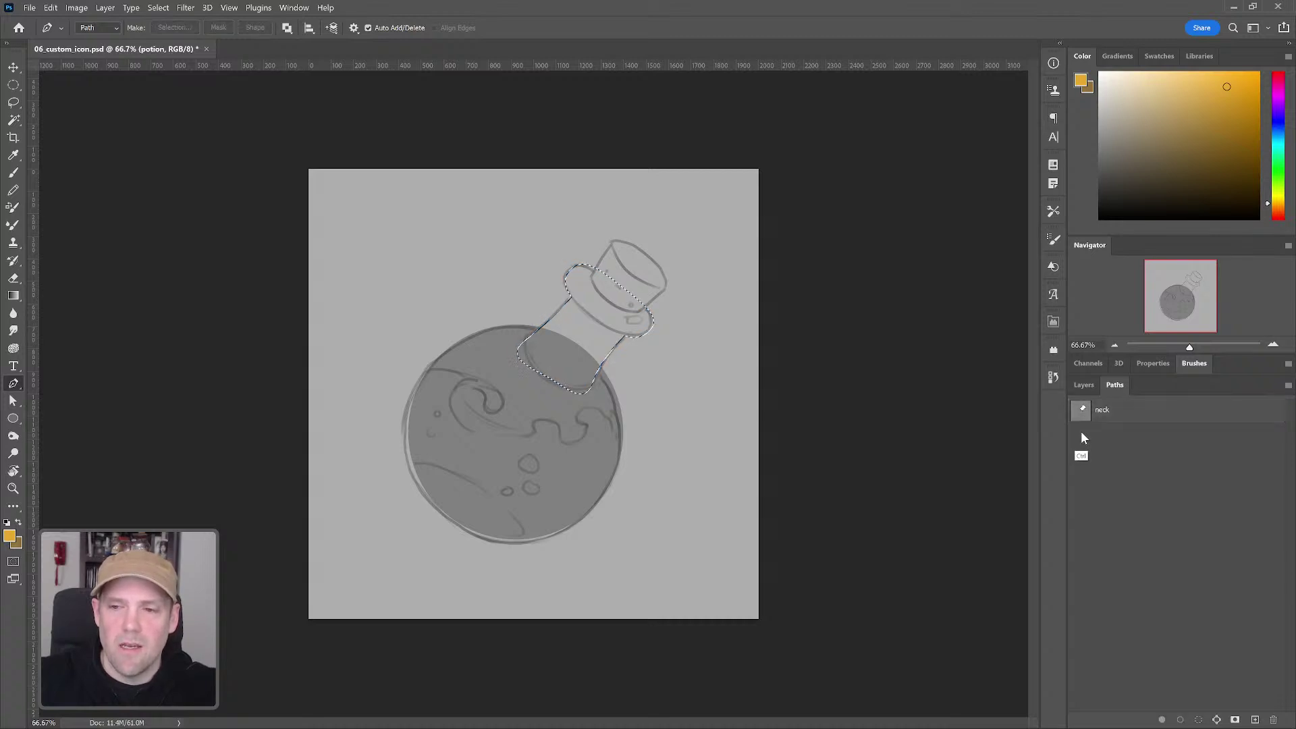
click(1084, 387)
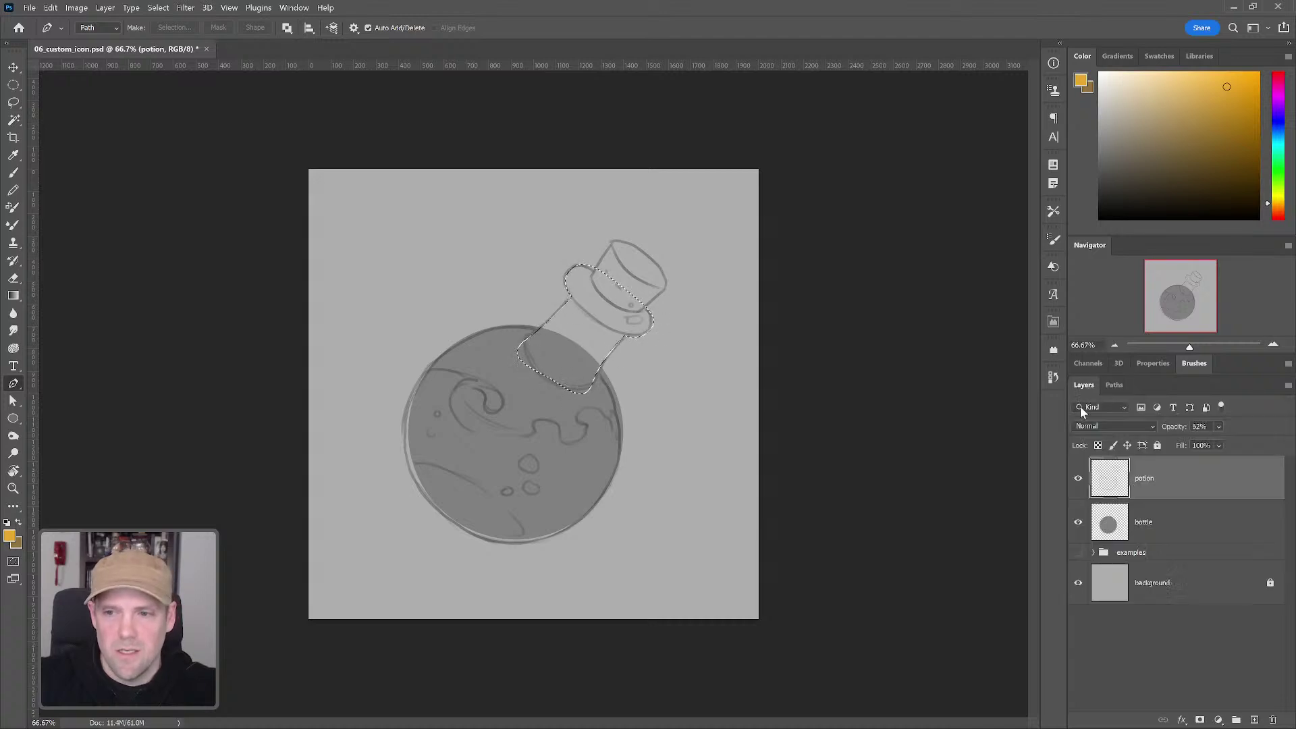
ctrl+shift+click(1110, 526)
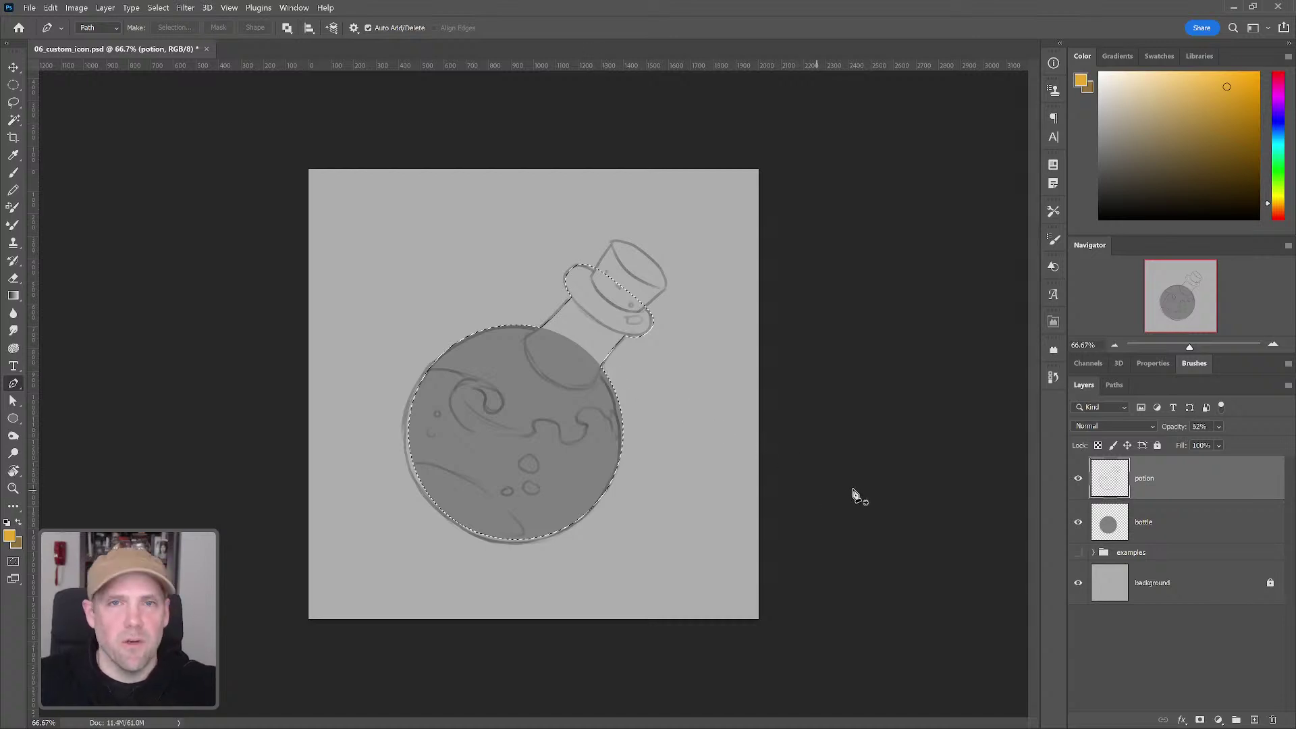
Step: Fill the combined selection with 50% Gray at 100% opacity on the bottle layer, and deselect
click(1180, 531)
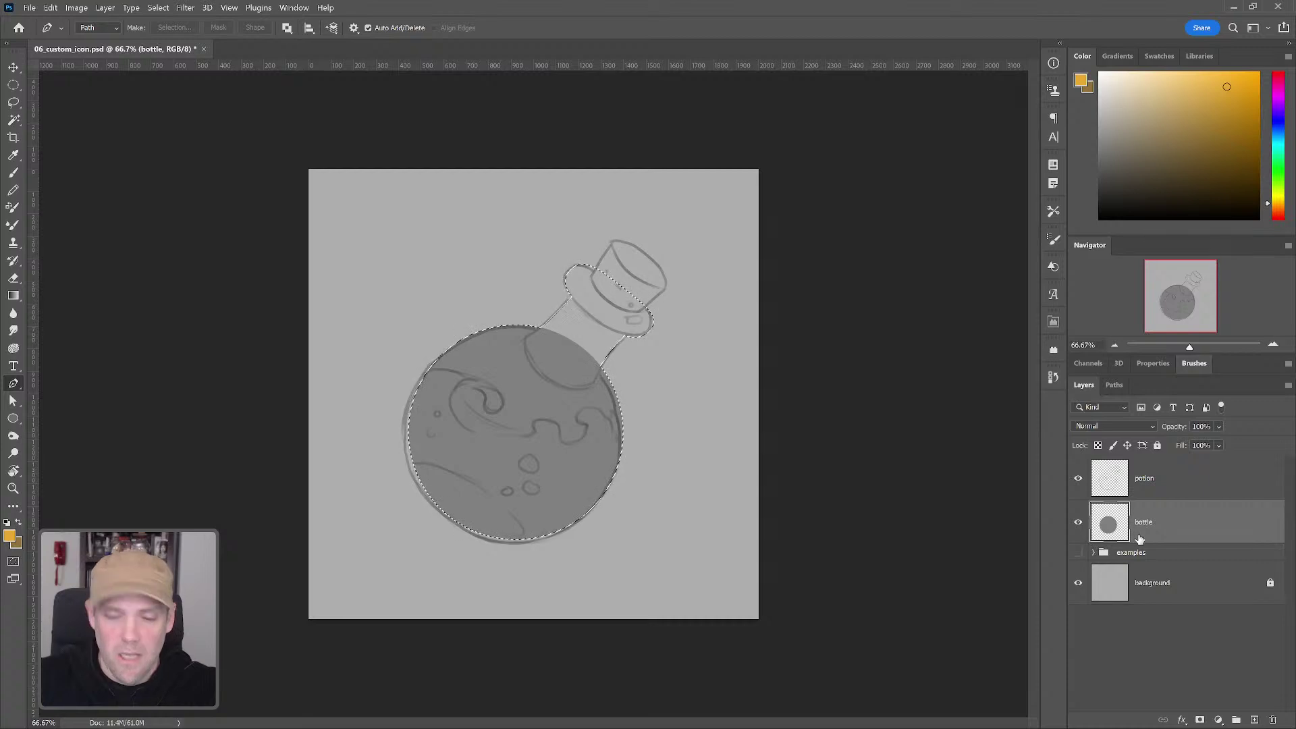
key(shift+F5)
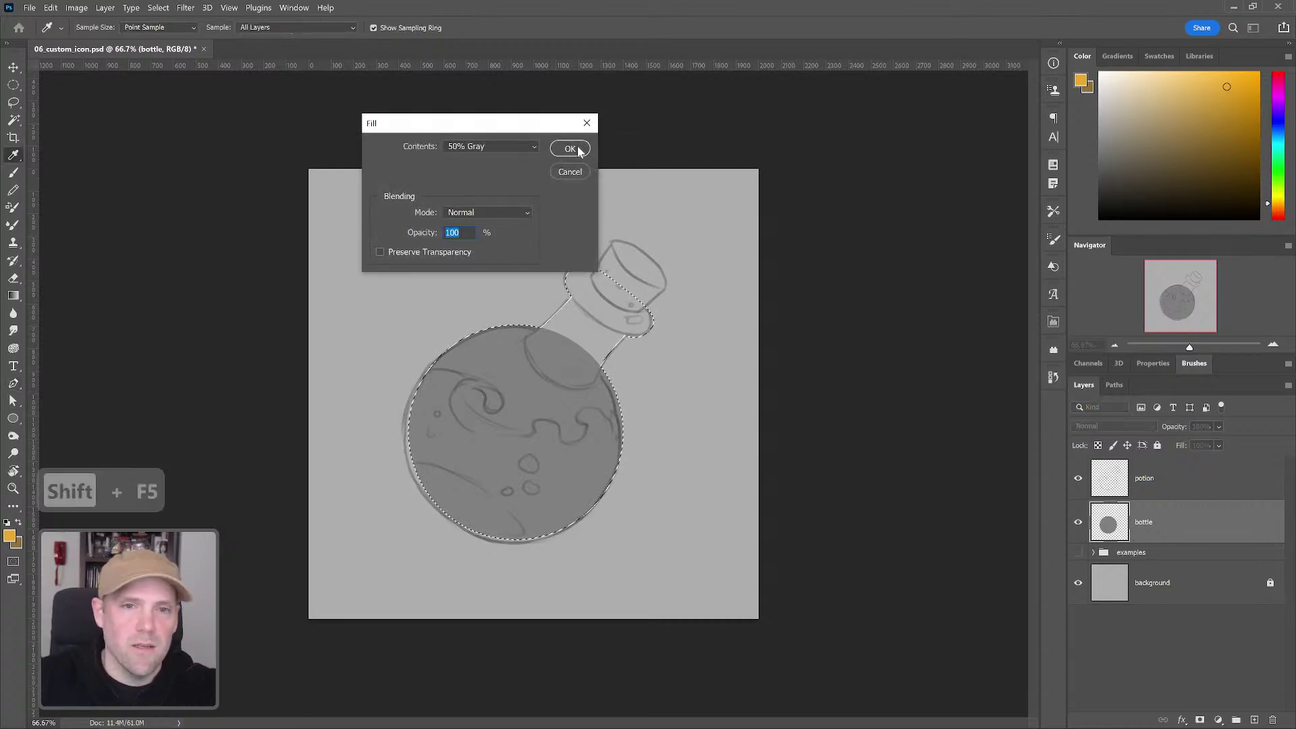
click(574, 151)
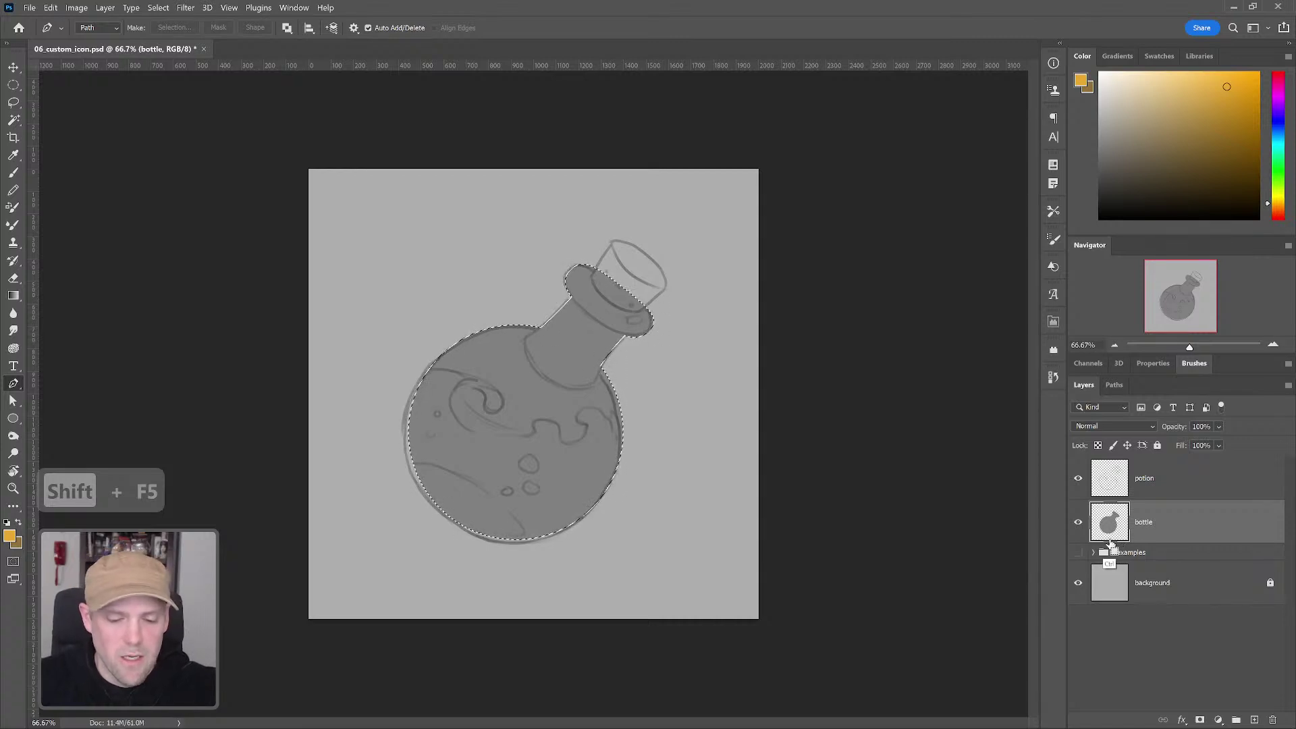
key(ctrl+d)
key(v)
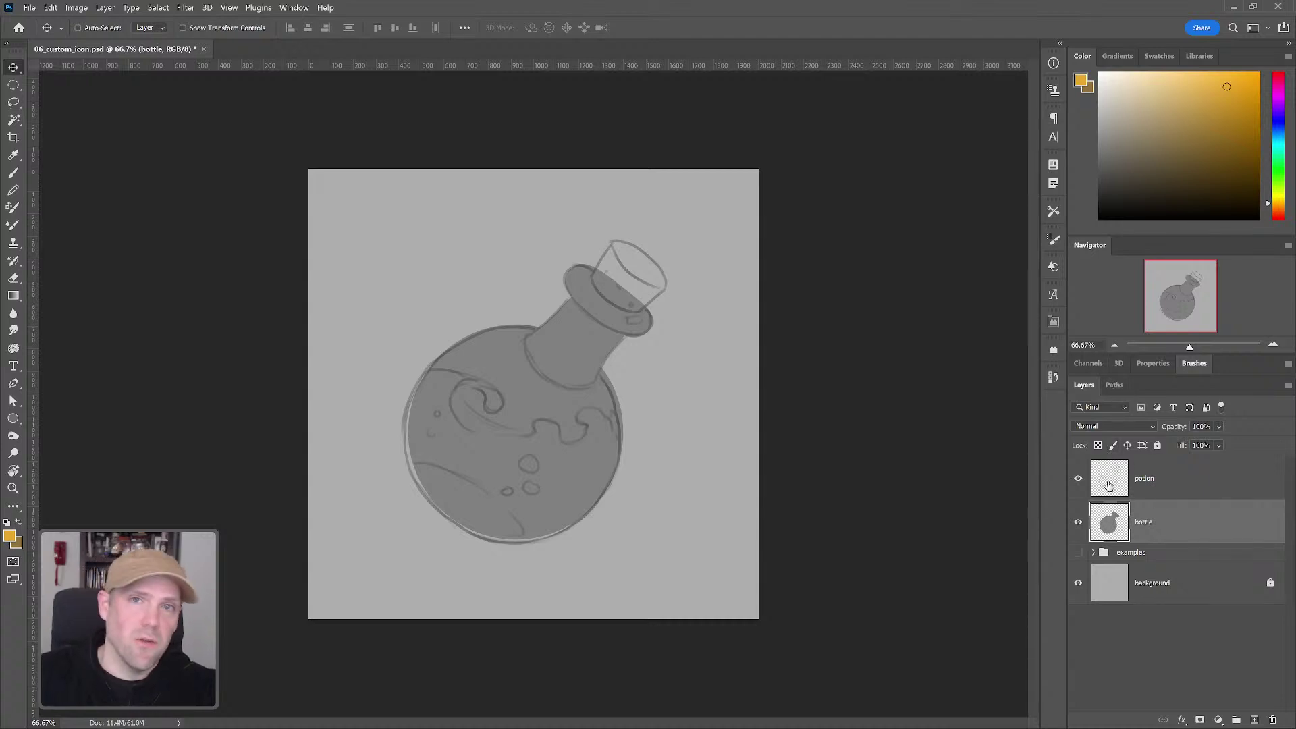
Step: Create a new layer directly above the bottle layer and name it bottlecolor
click(1188, 628)
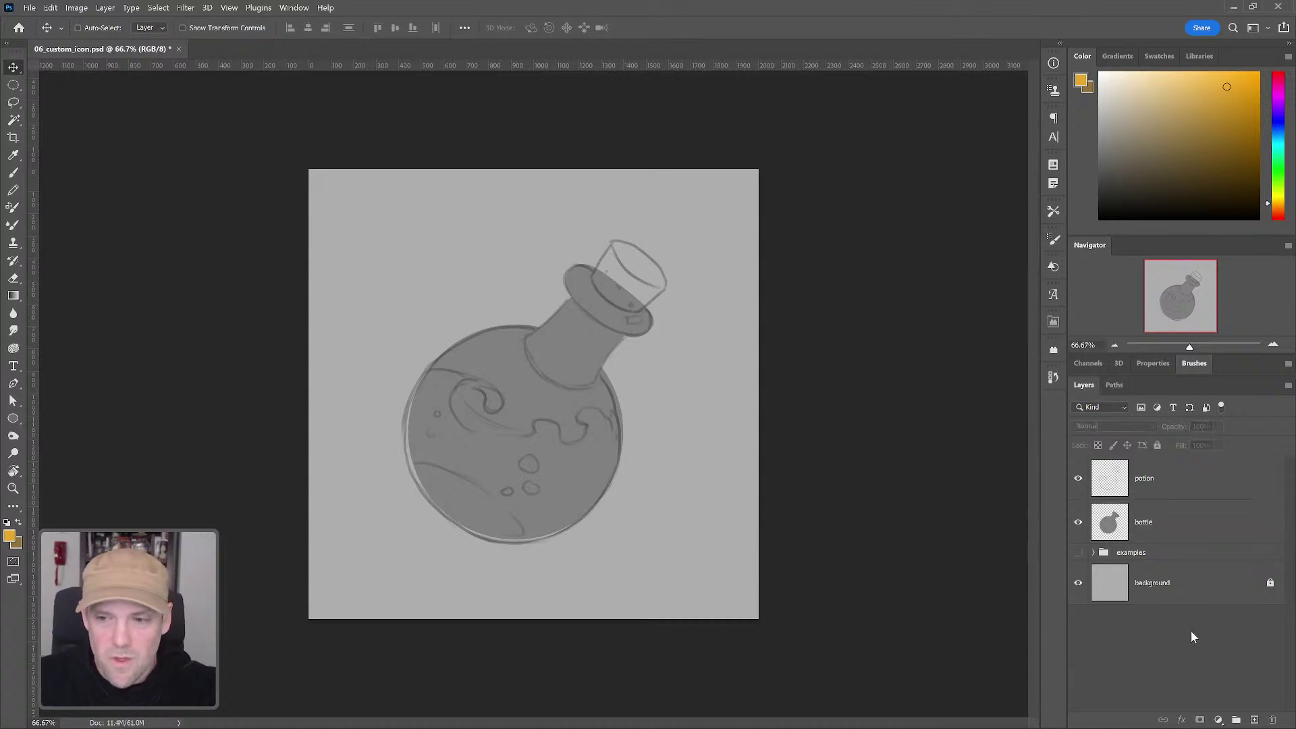
click(1194, 536)
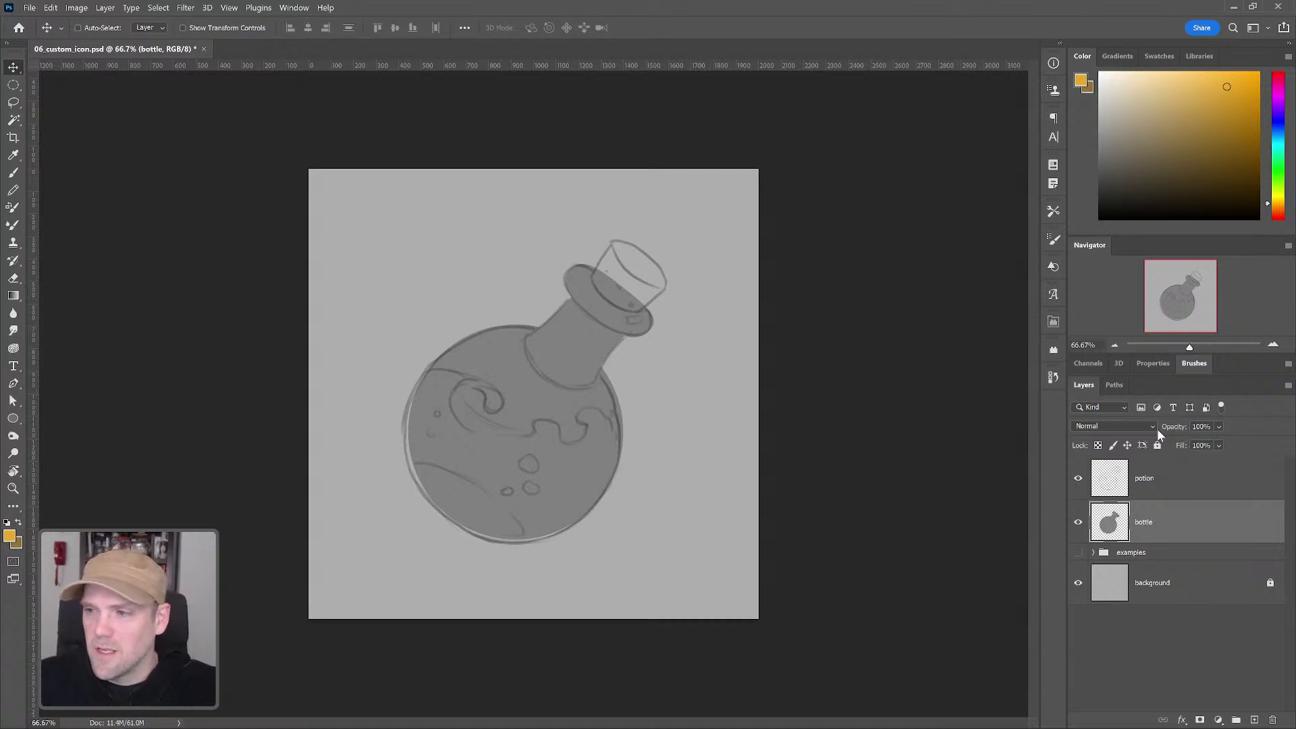
click(1254, 721)
double_click(1147, 522)
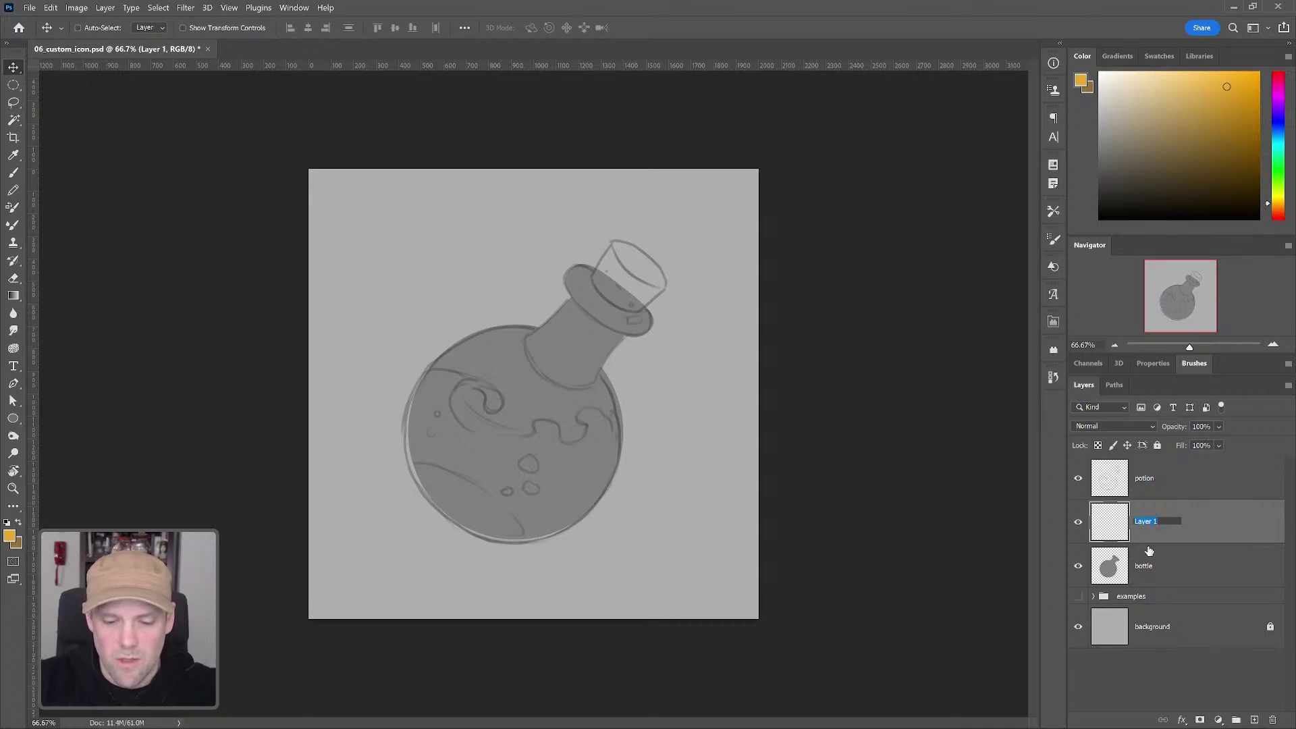
text(bottlecolo)
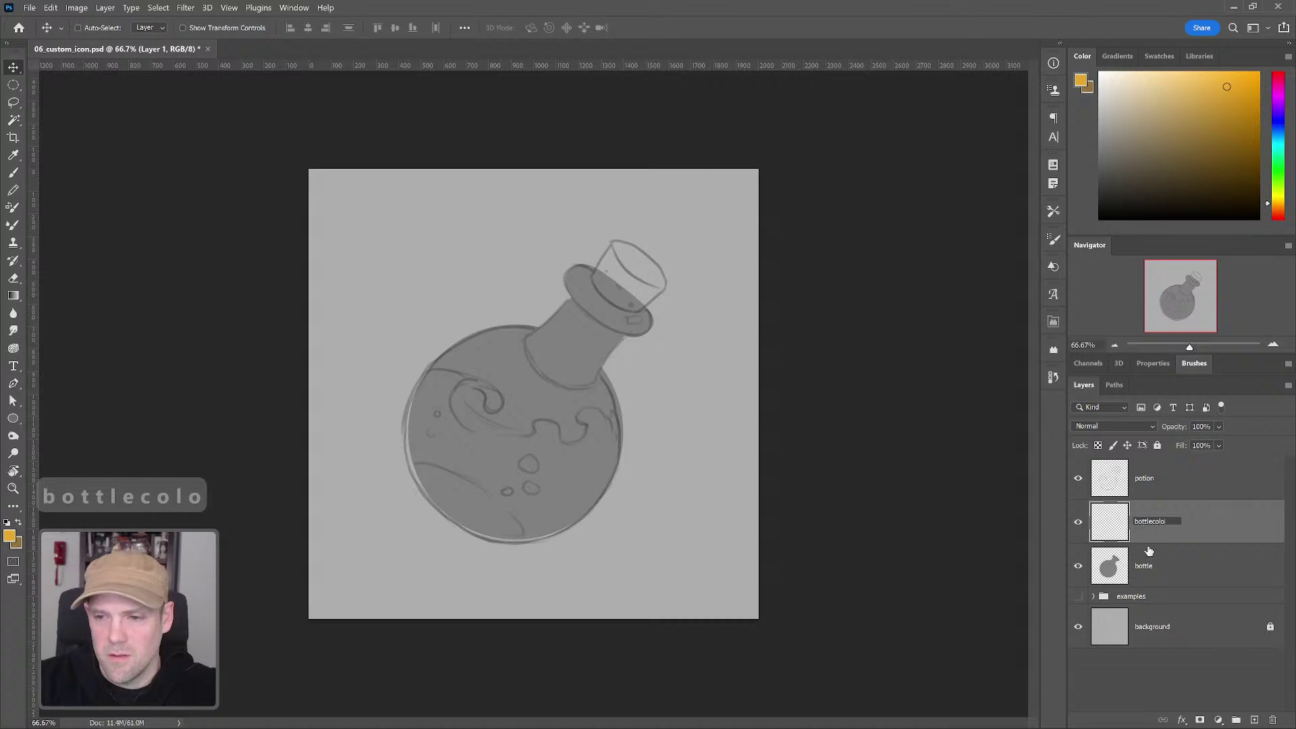
text(r)
key(Return)
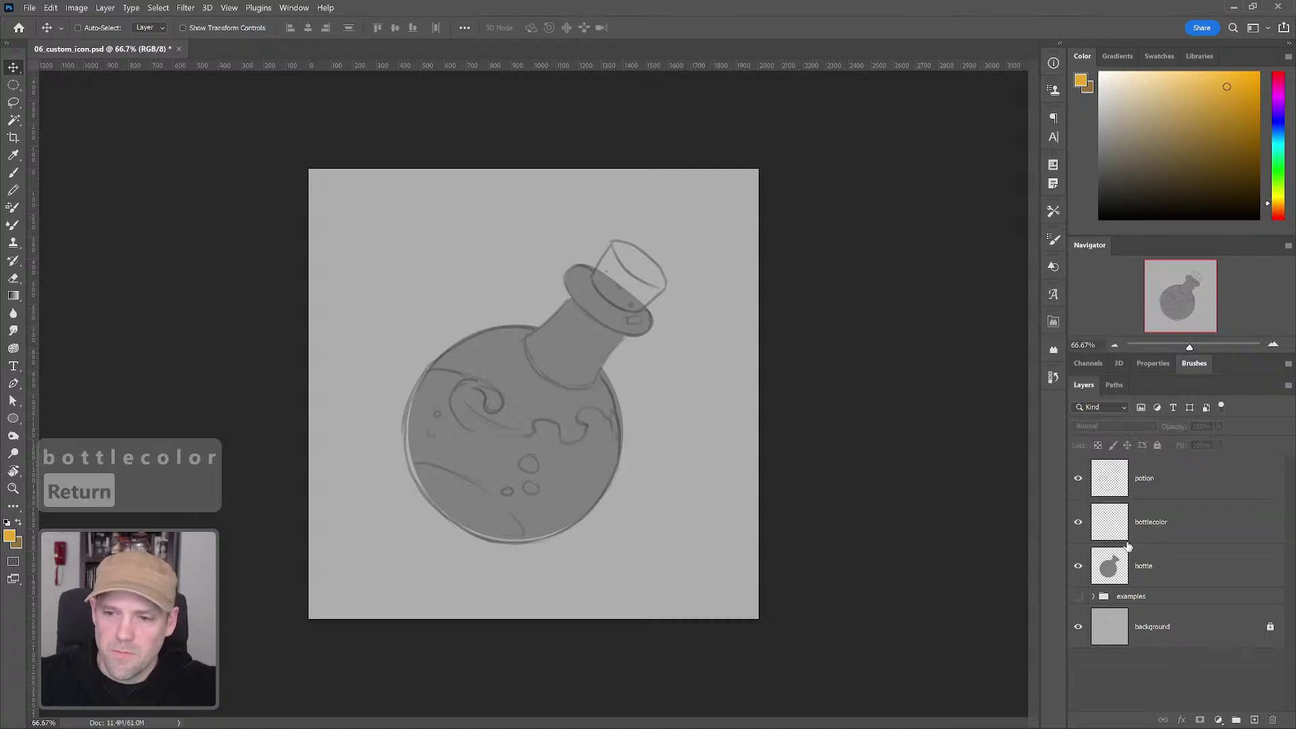
Step: Load the bottle layer's outline as a selection and fill it with green #39974b at 100% opacity on the bottlecolor layer
ctrl+click(1108, 570)
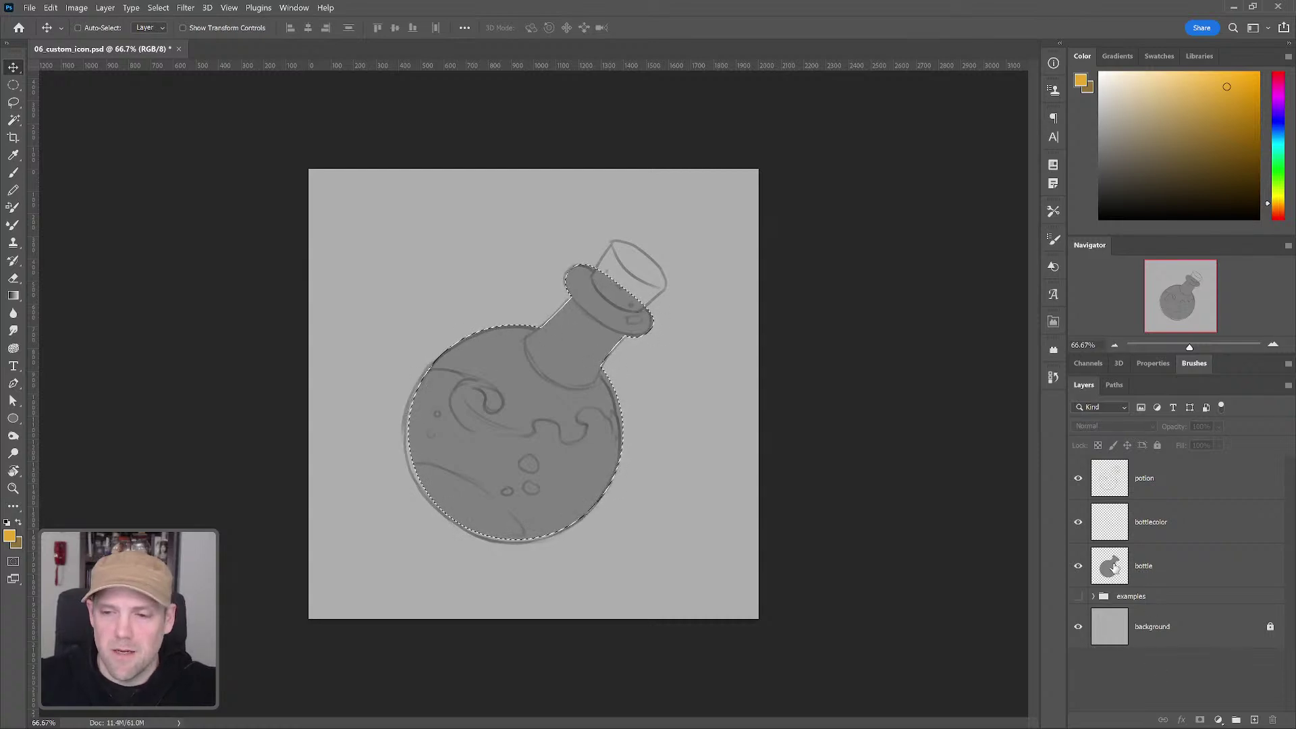
click(1148, 540)
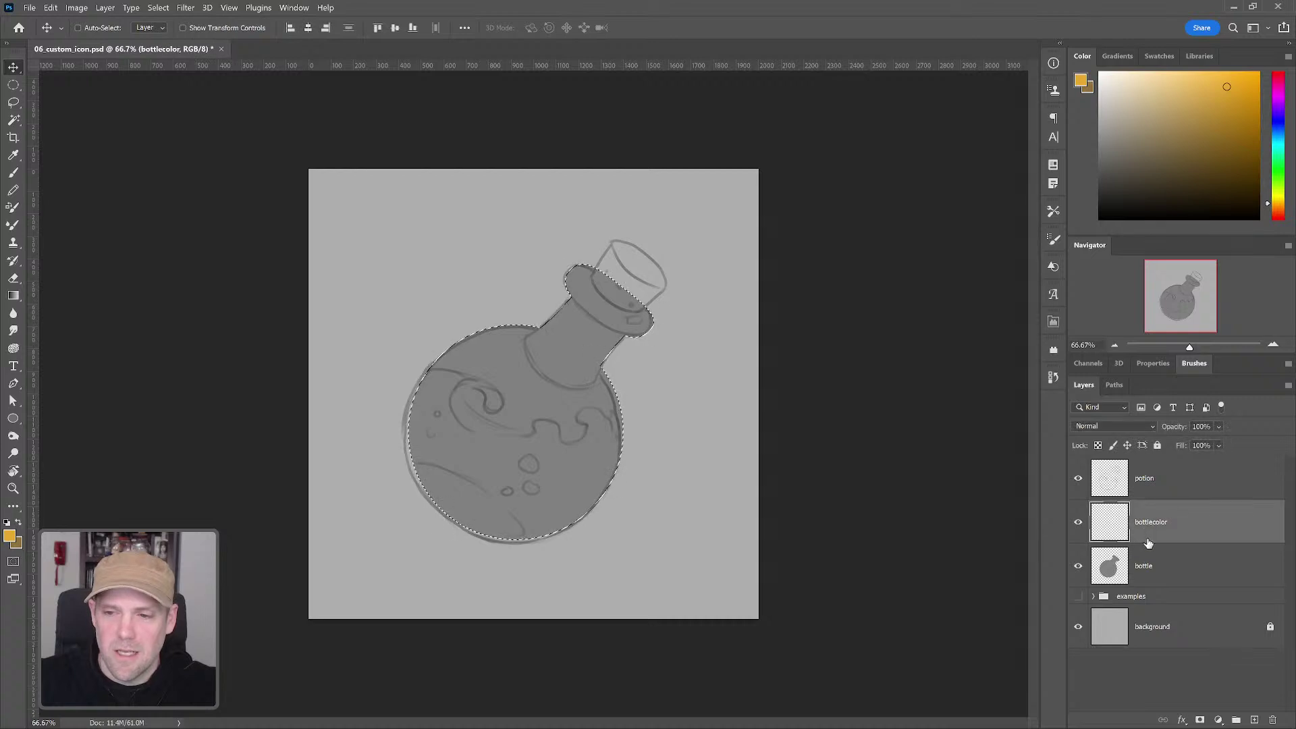
key(shift)
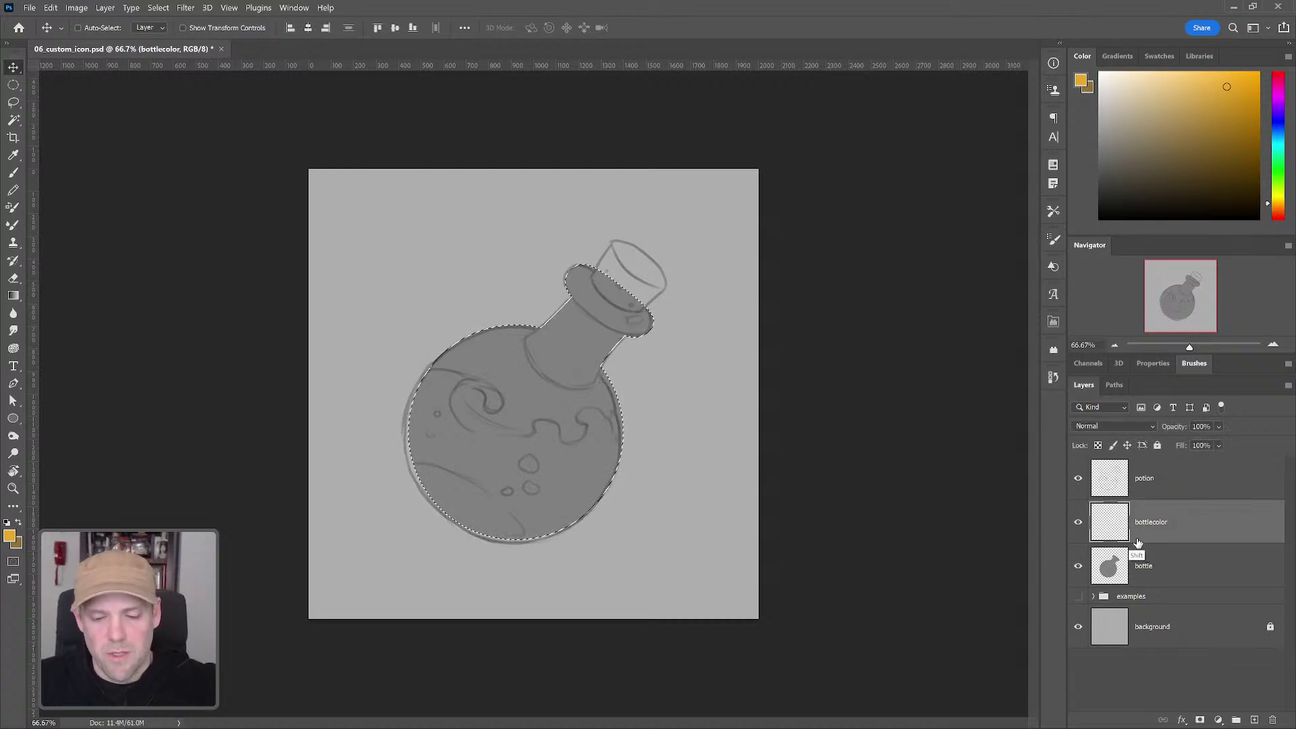
key(shift+F5)
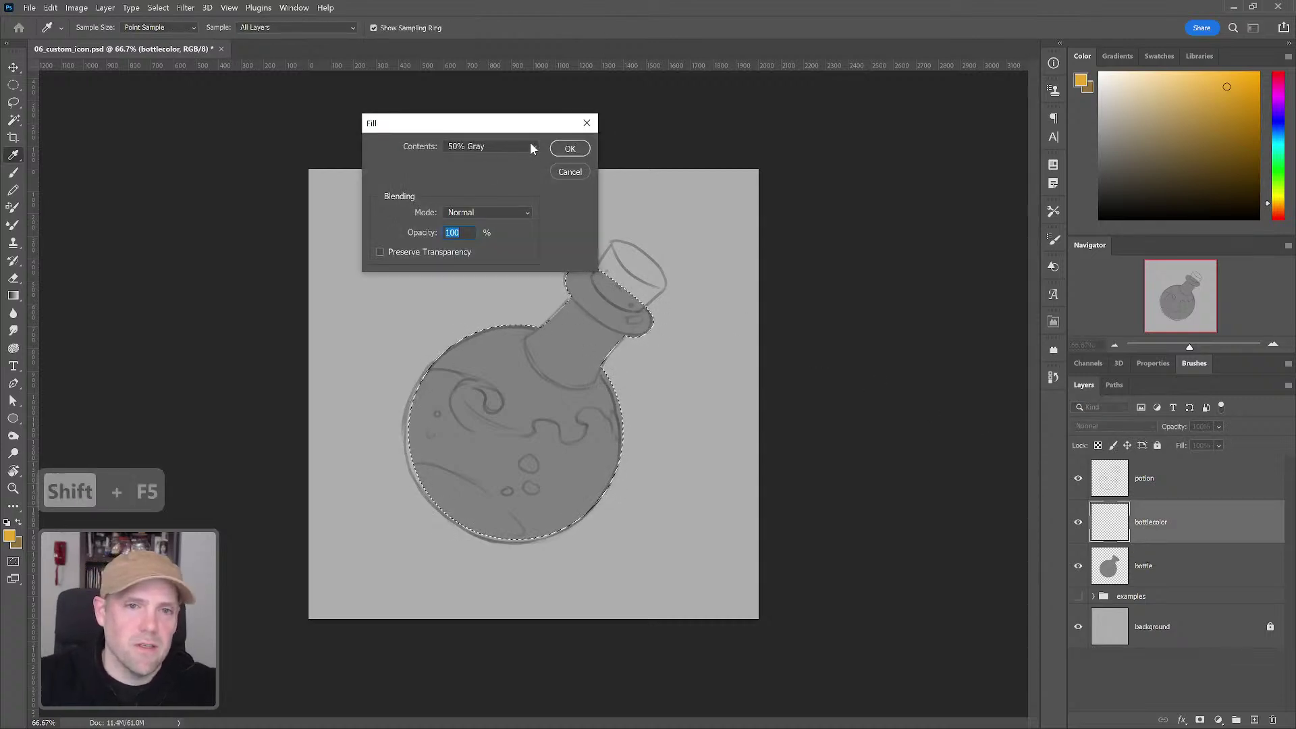
click(532, 148)
click(479, 191)
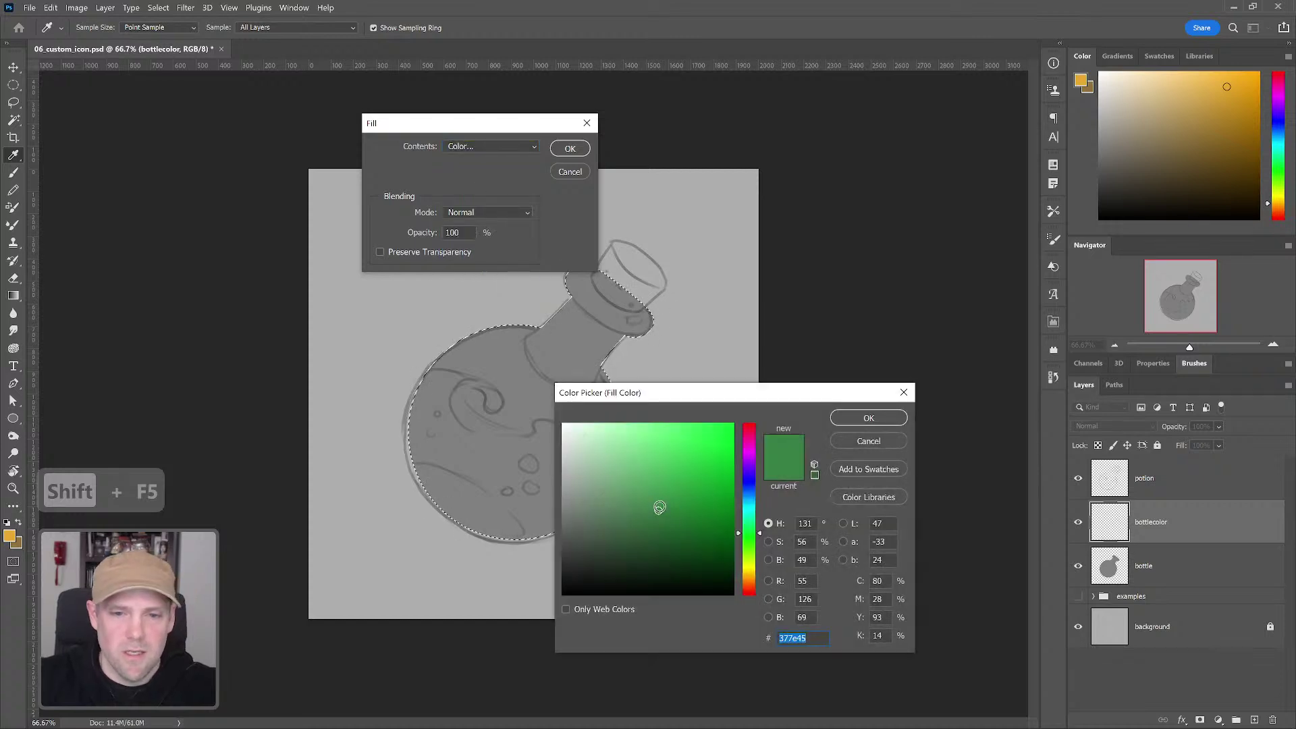
click(658, 508)
drag(658, 507, 669, 498)
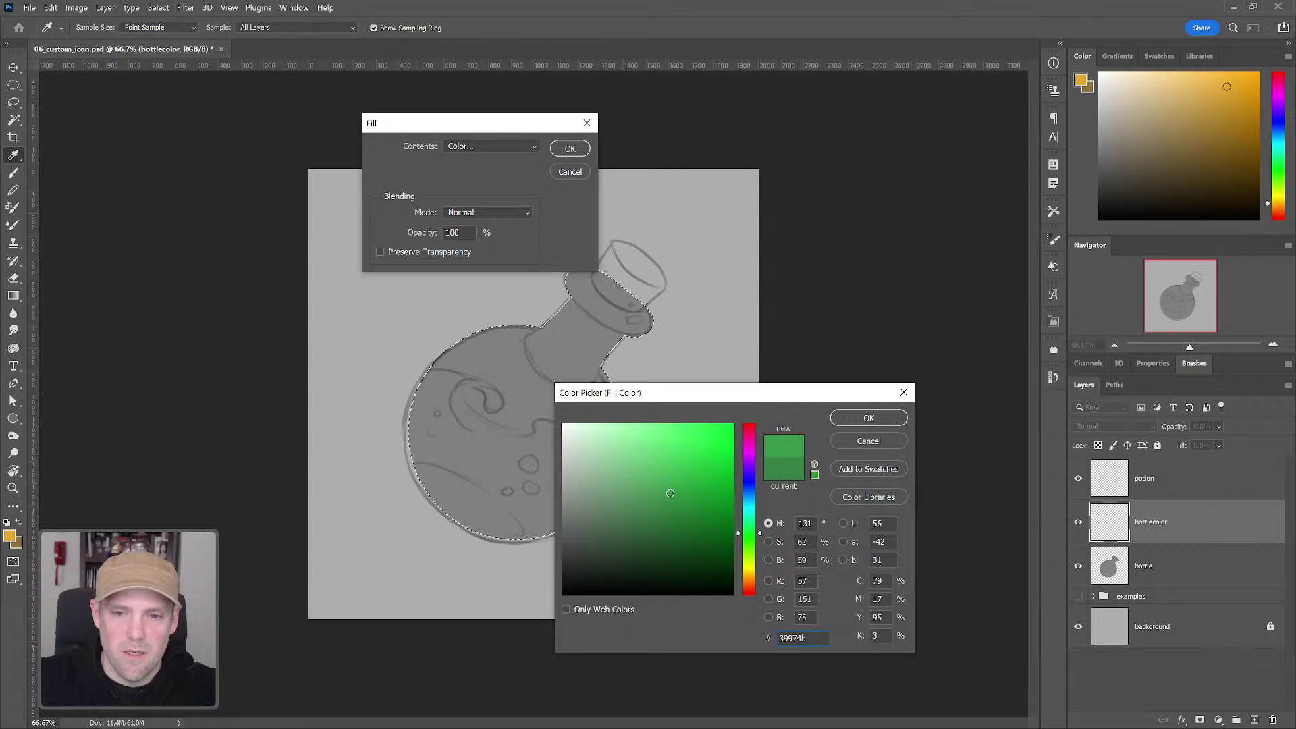
click(869, 418)
click(570, 149)
key(v)
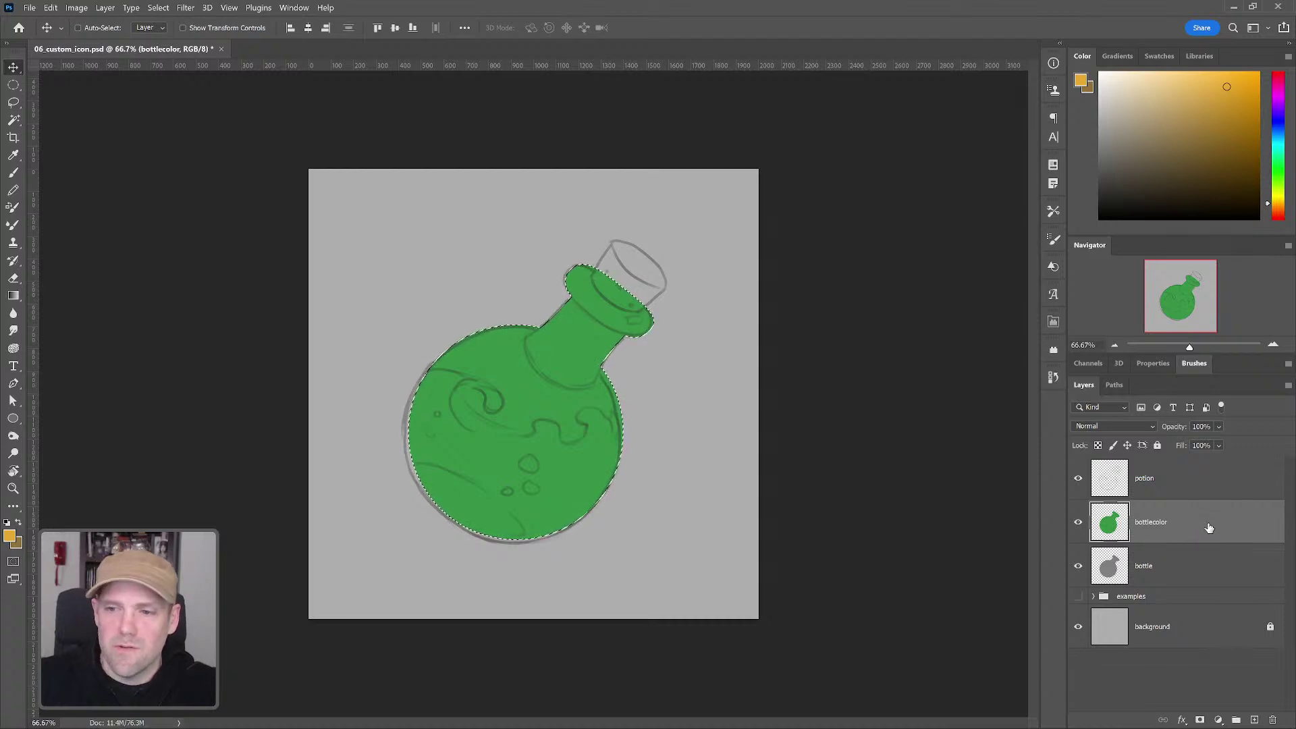
Step: Create a new layer directly above the bottlecolor layer and name it luquid
click(1255, 721)
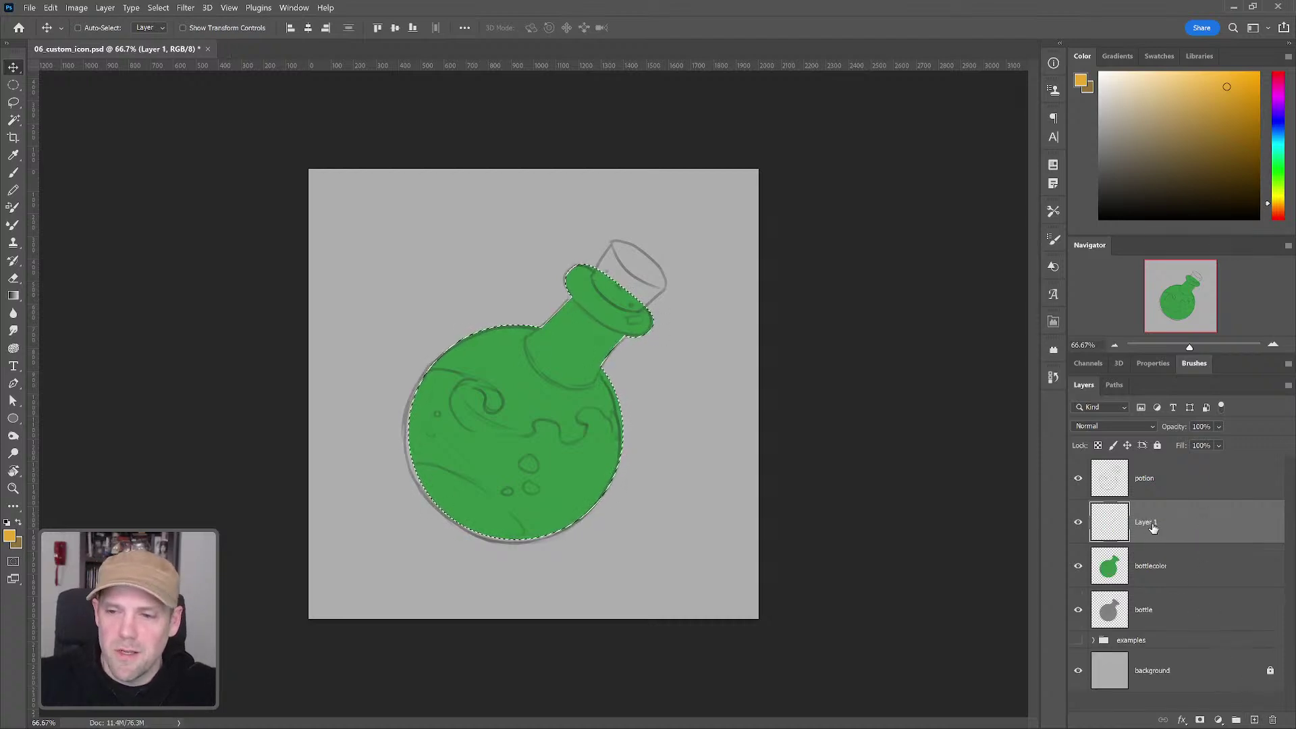
double_click(1146, 523)
text(liq)
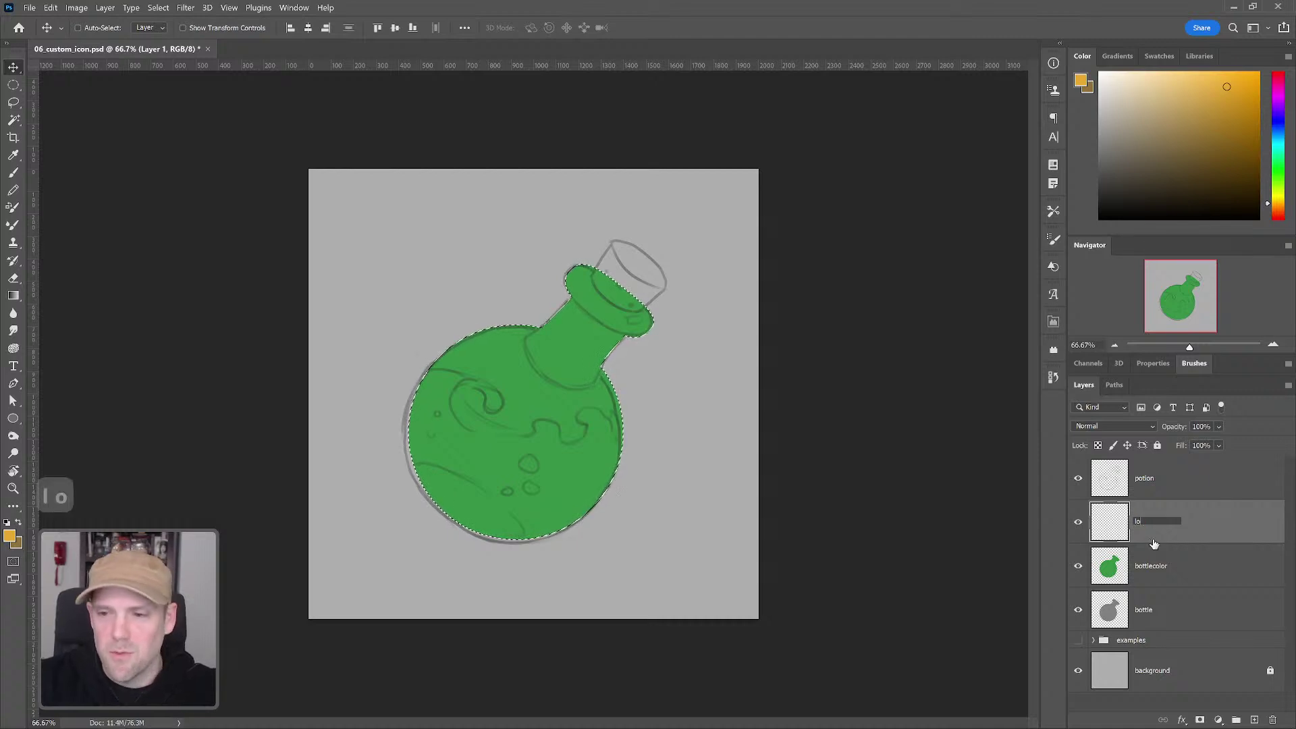
key(BackSpace)
text(quid)
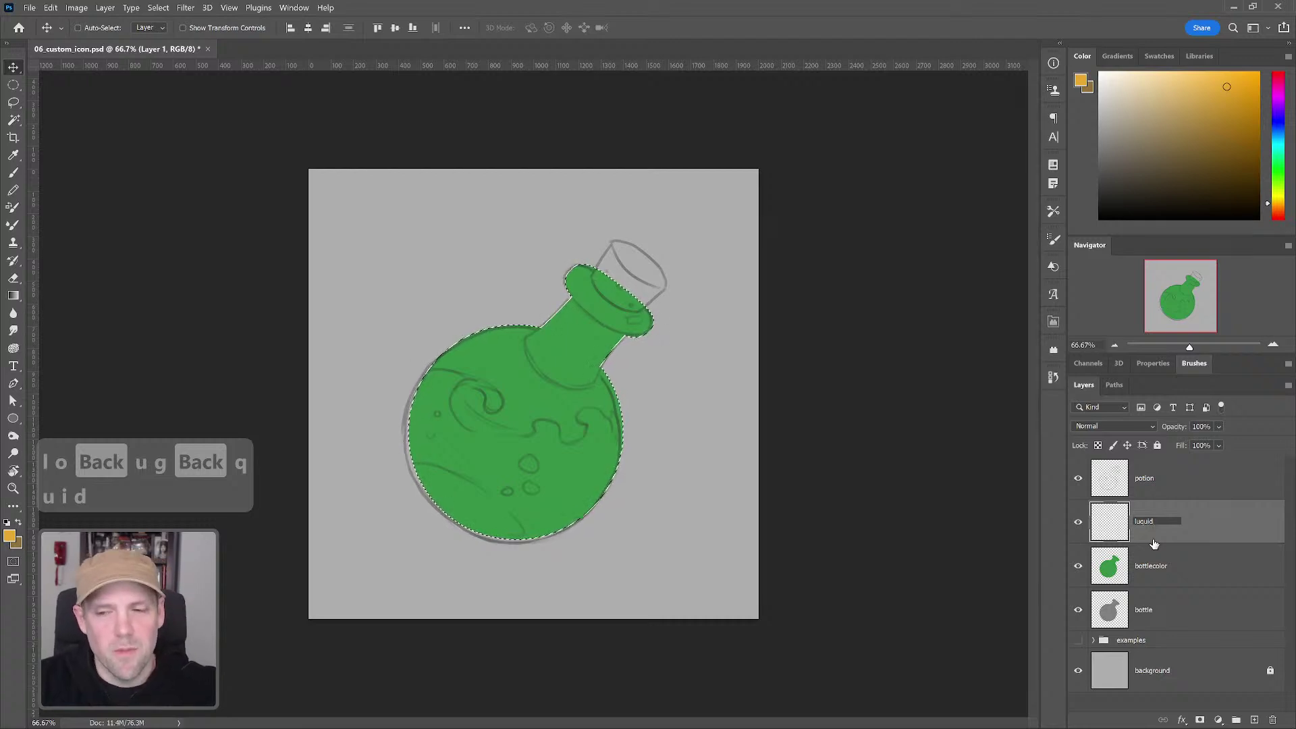
key(Return)
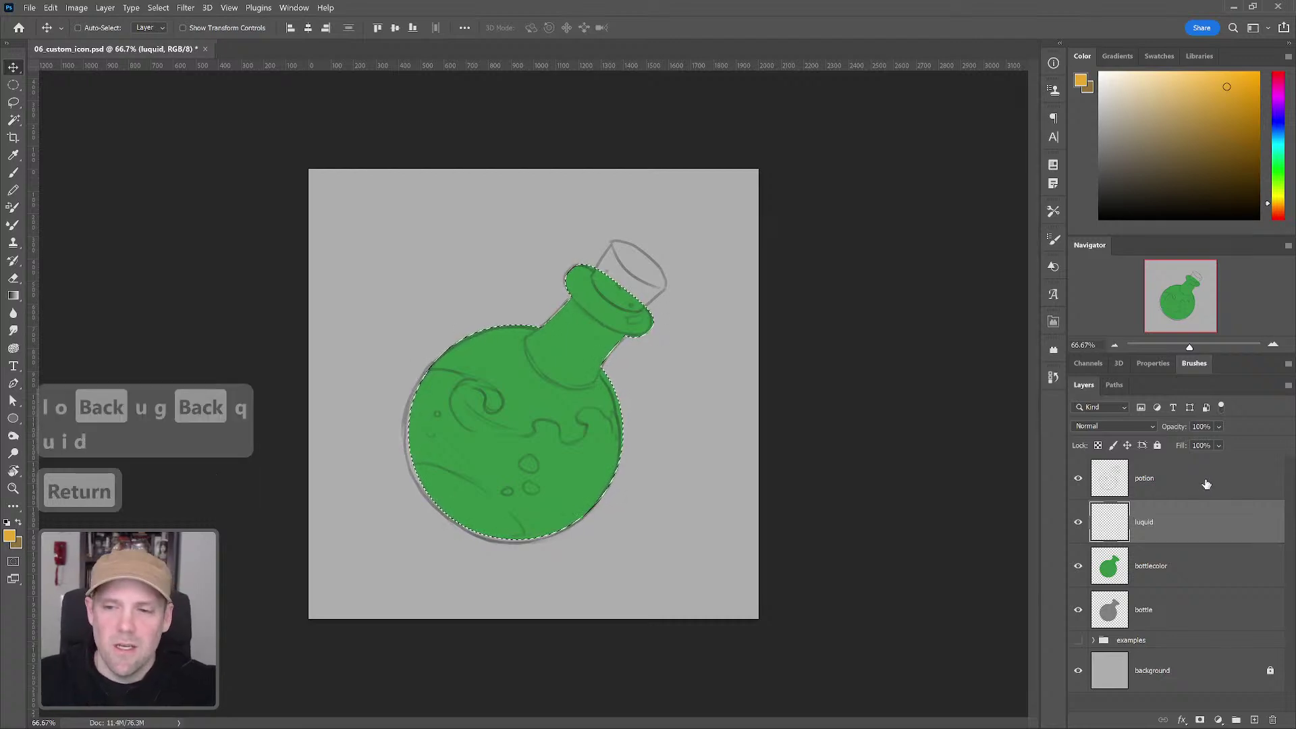
Step: Clear the current selection and load the bottlecolor layer's outline as a selection again
click(1166, 594)
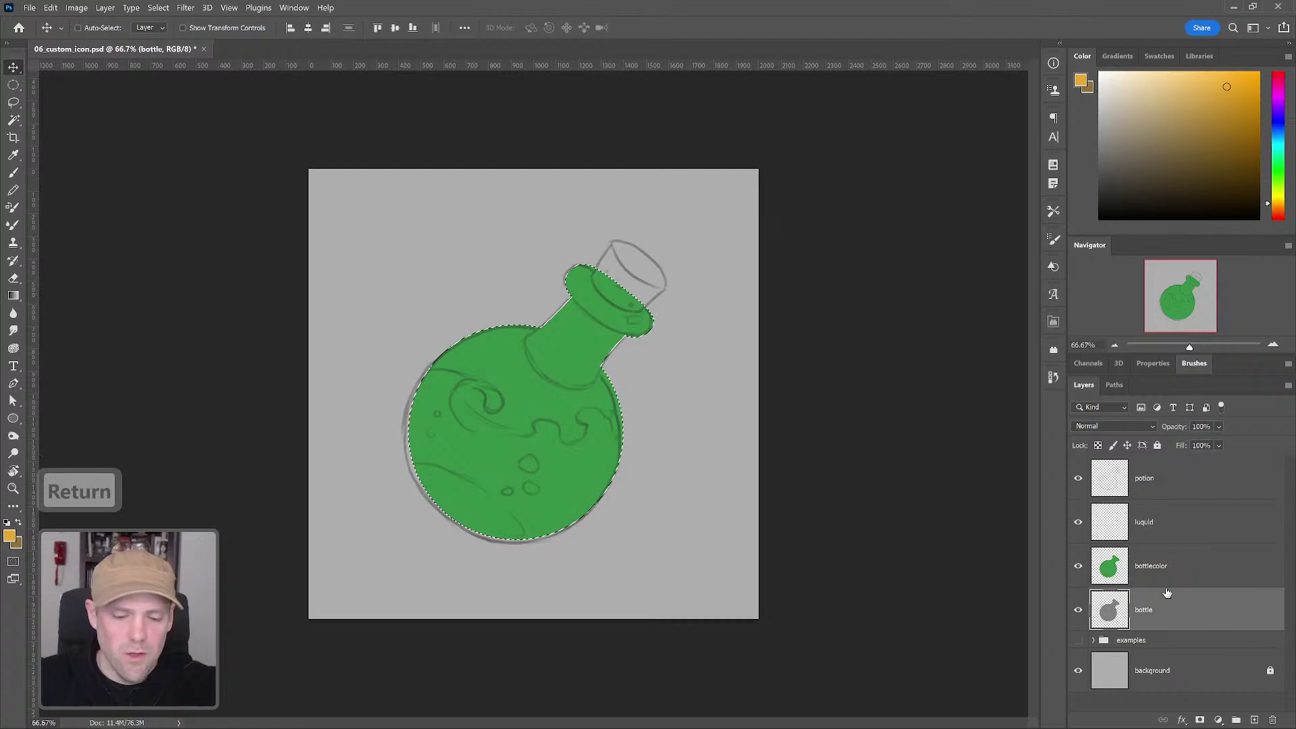
click(1147, 530)
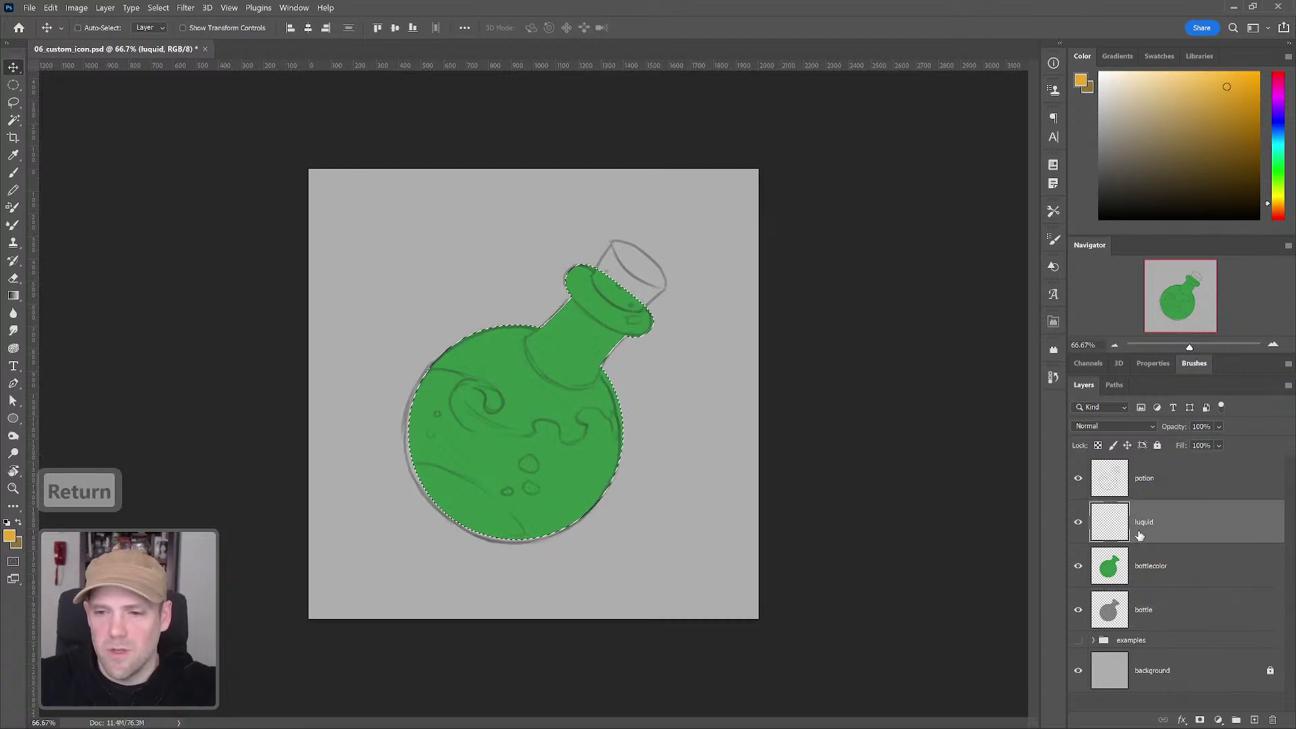
click(1158, 580)
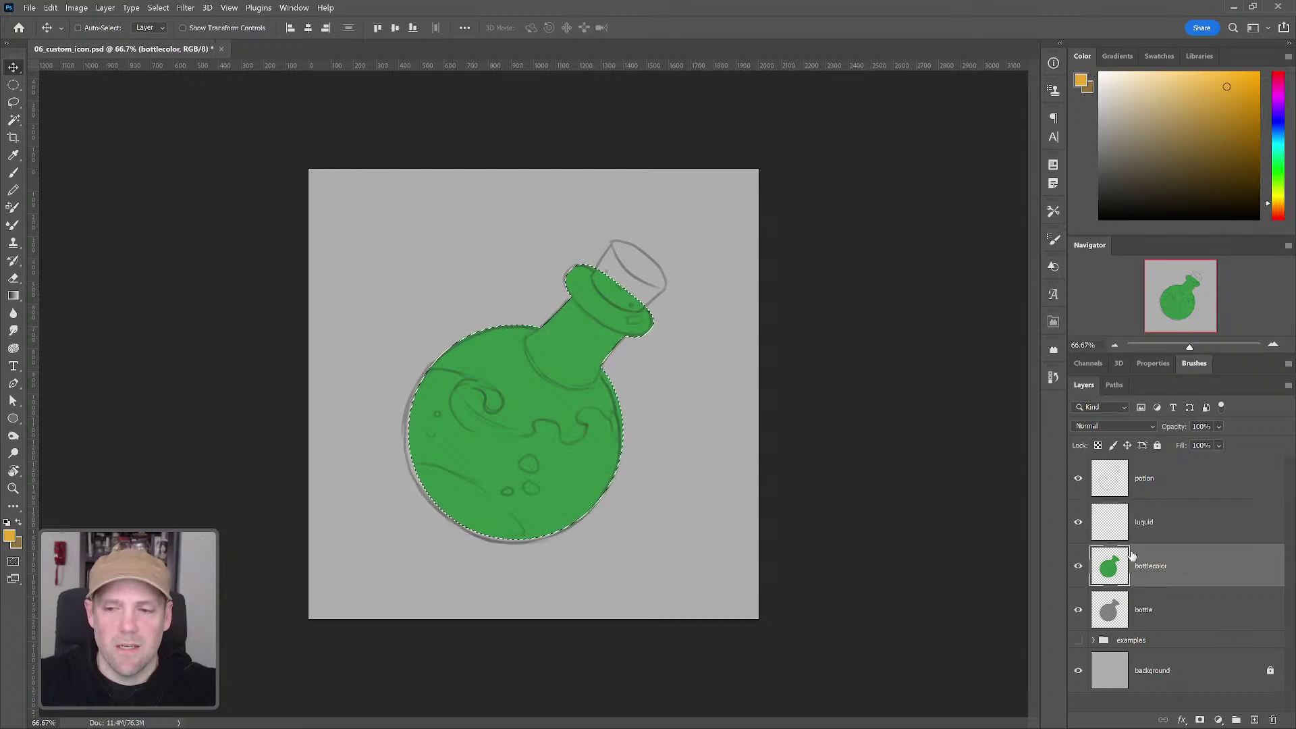
key(ctrl+d)
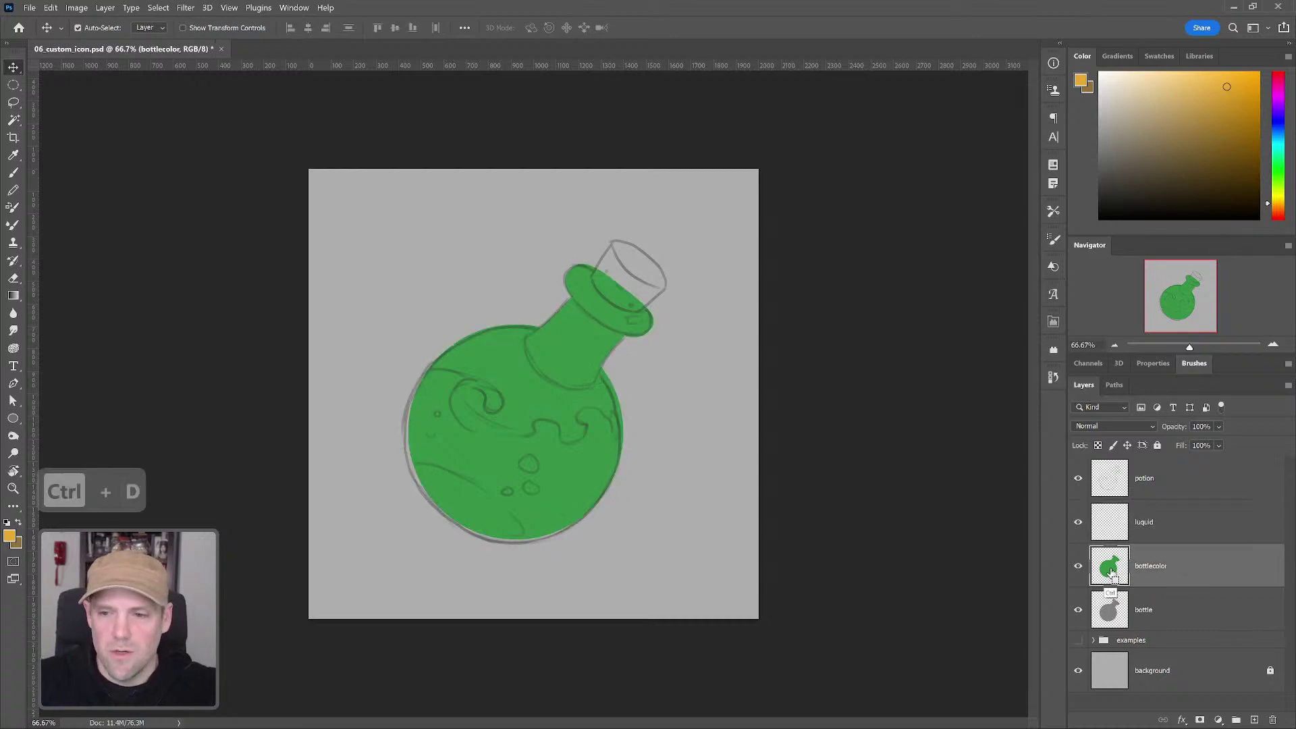
ctrl+click(1110, 570)
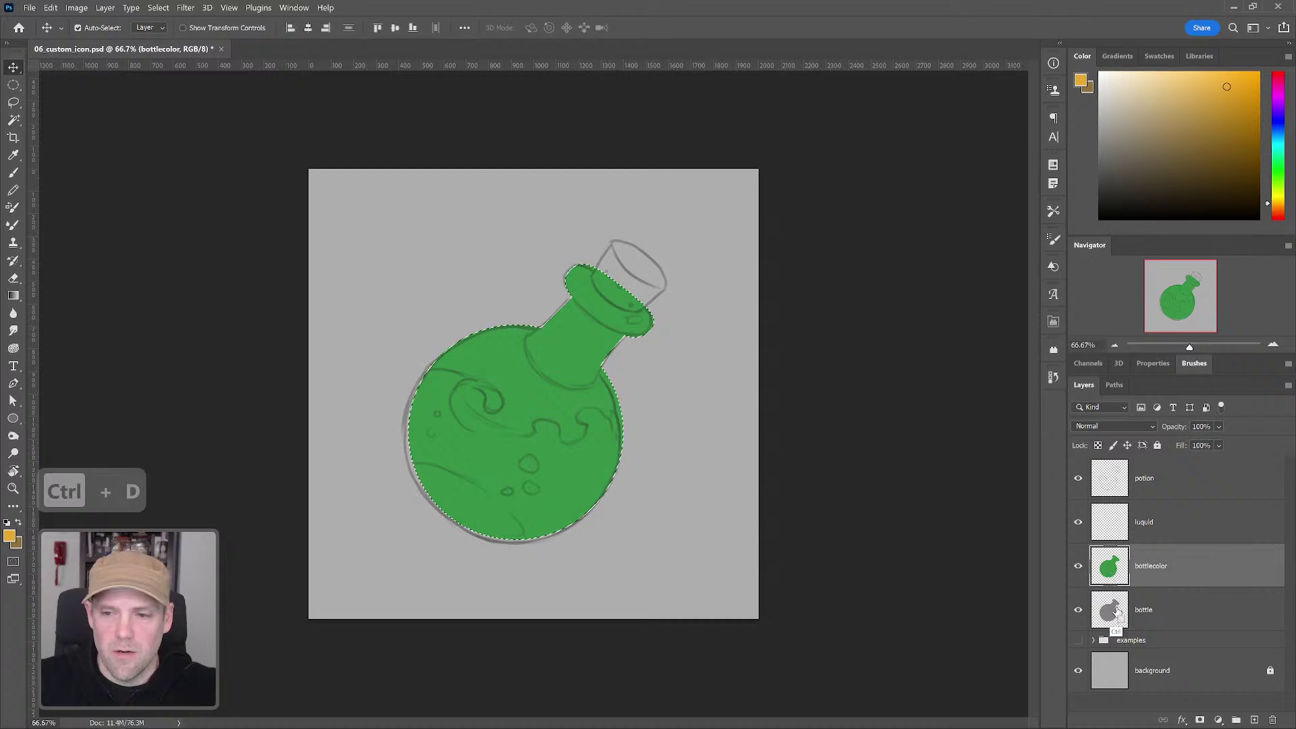
Step: With the luquid layer active, contract the bottle-shaped selection by 40 pixels
click(1146, 537)
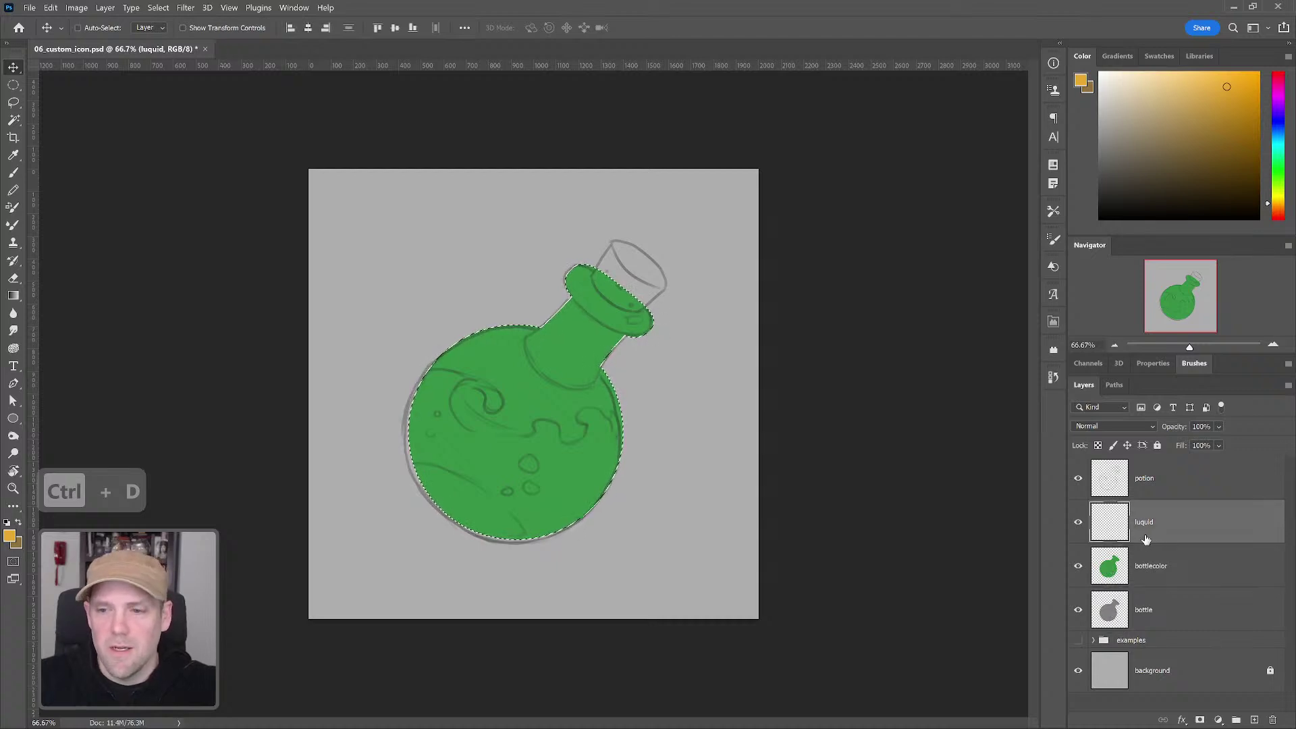
click(159, 8)
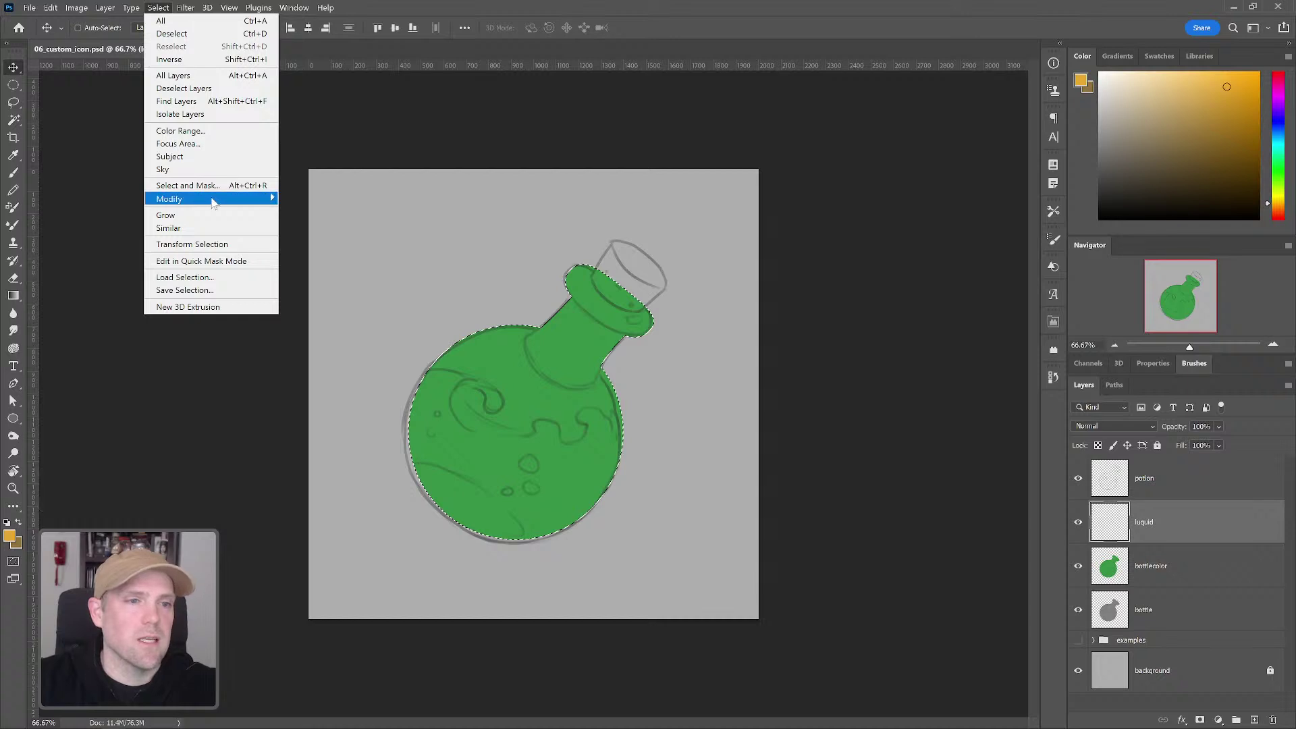
mouse_move(216, 203)
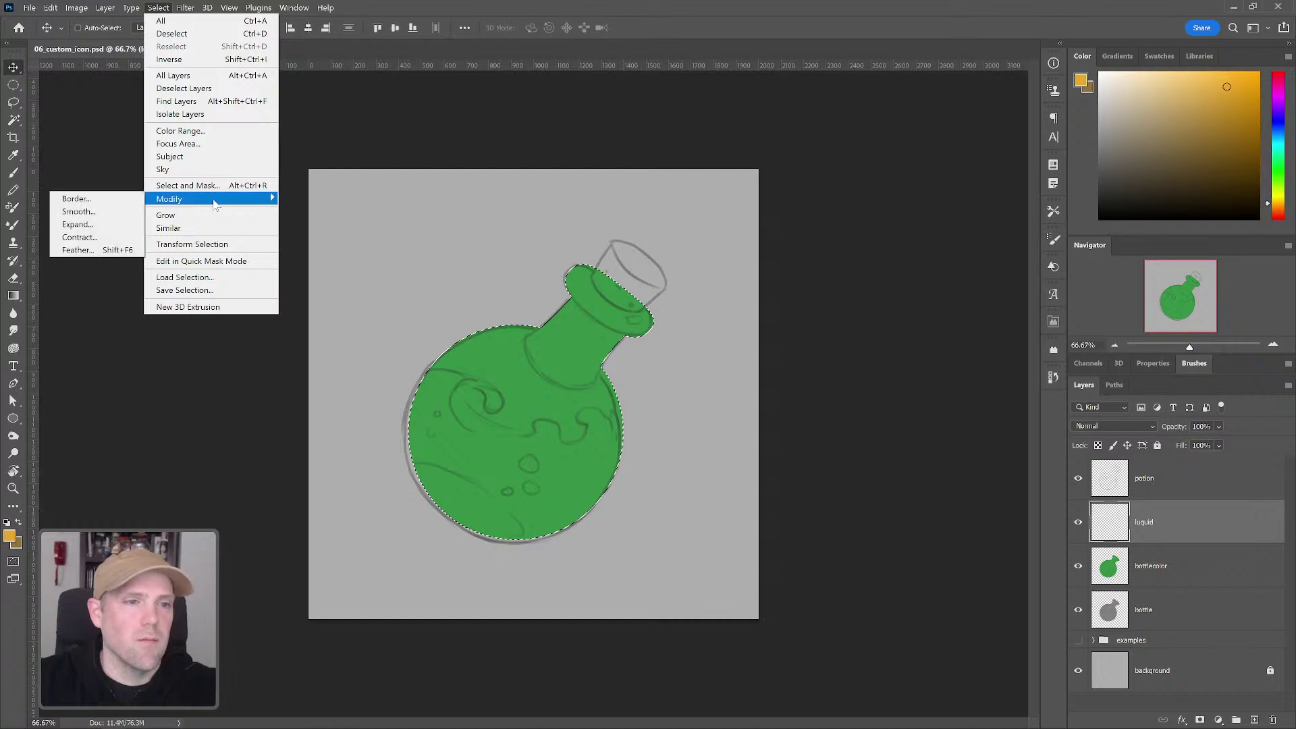
click(95, 240)
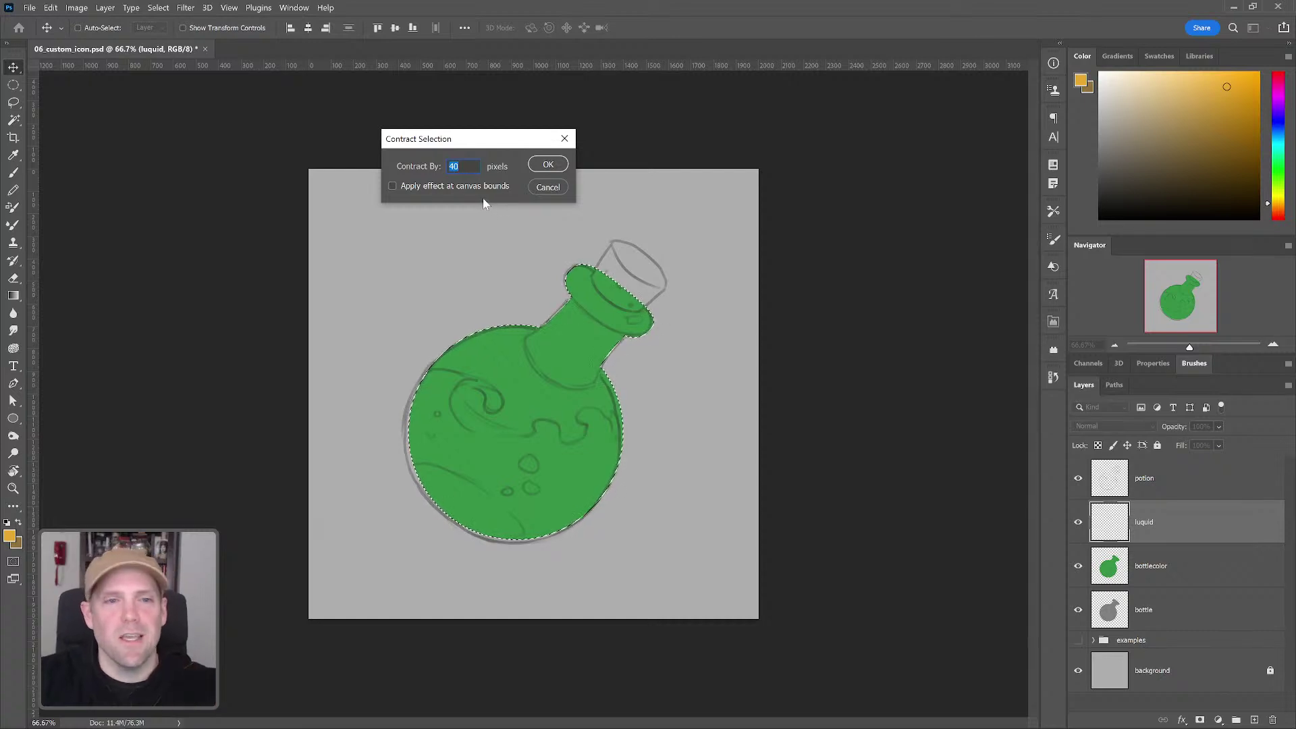
click(547, 164)
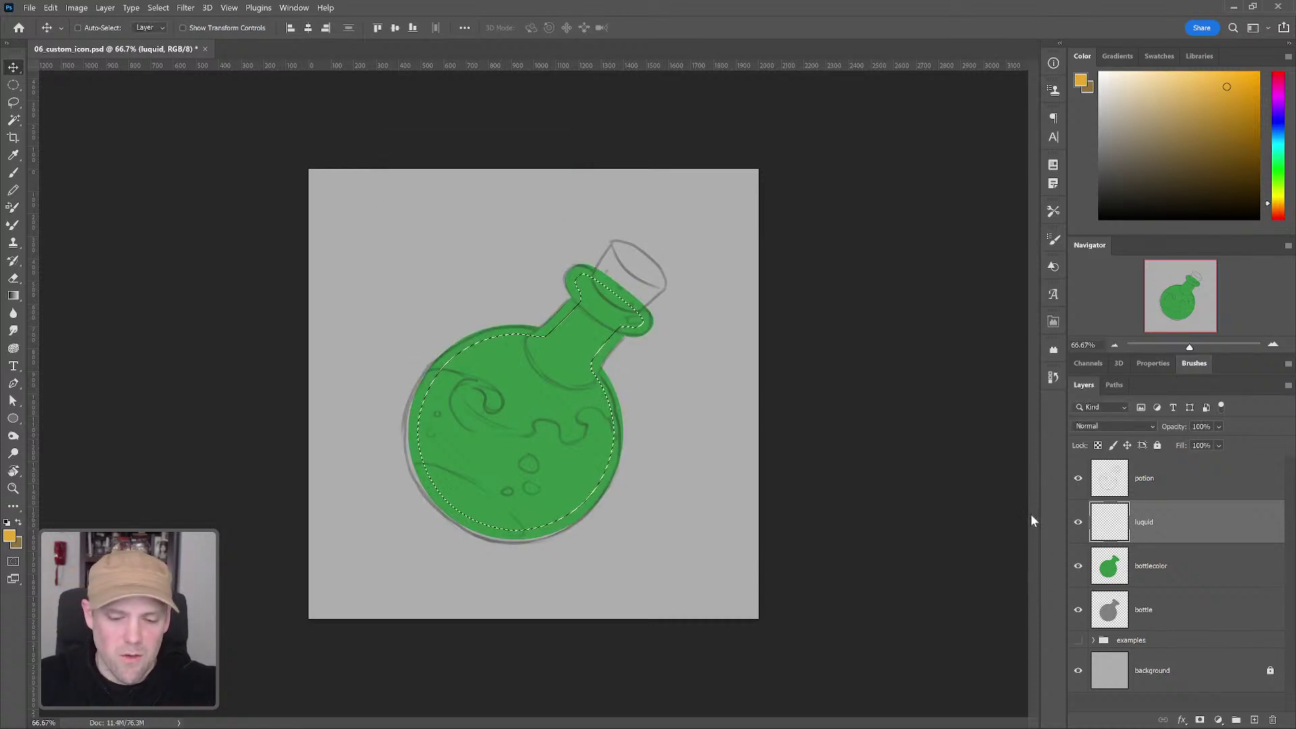
Step: Activate the Brush tool and pick a medium purple as the foreground color for the liquid
key(b)
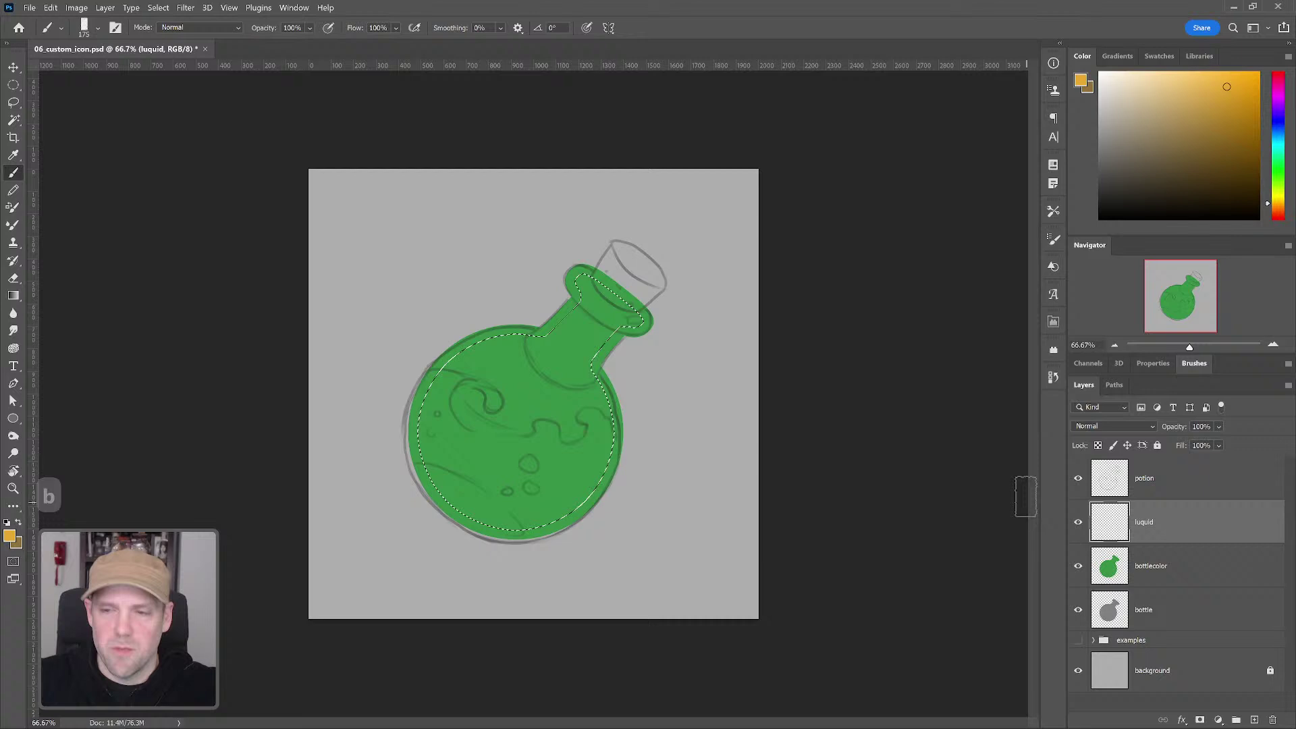
click(1281, 101)
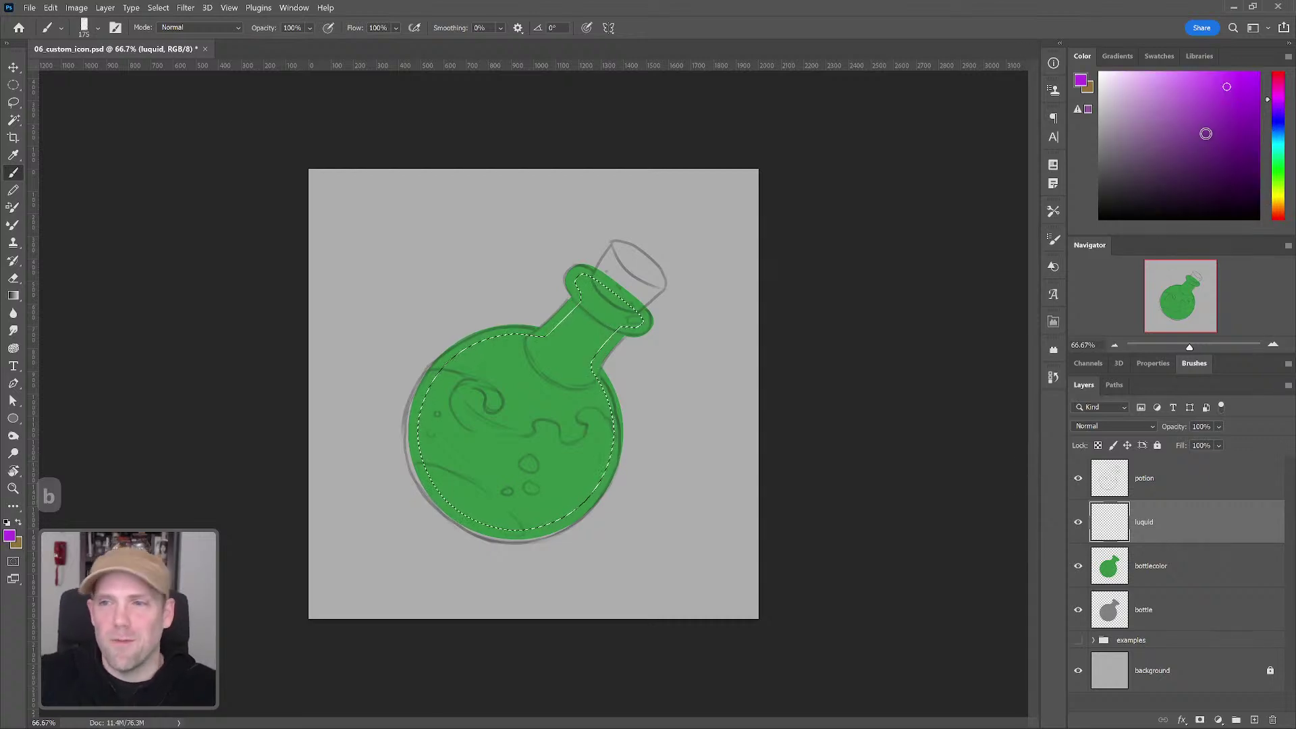
key(bracketleft)
key(bracketleft)
key(bracketleft)
key(bracketleft)
key(bracketleft)
click(1208, 126)
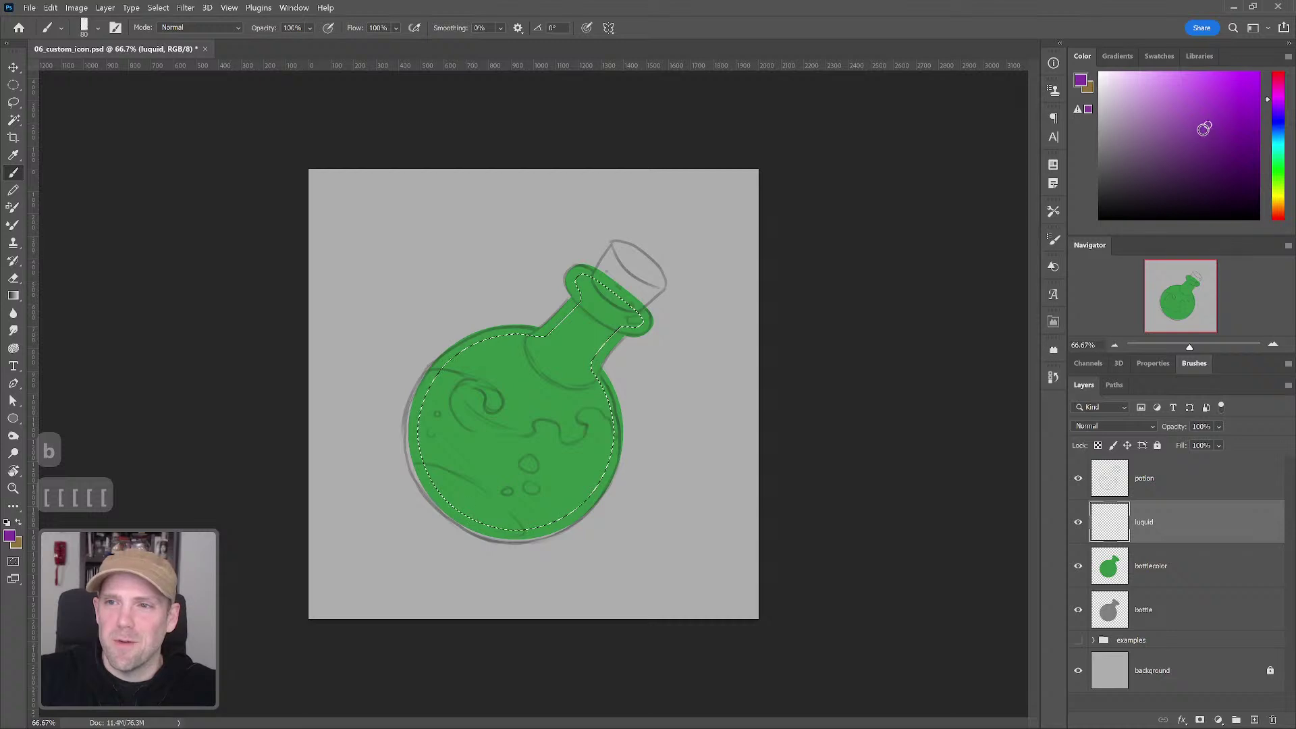
key(bracketright)
key(bracketright)
key(bracketright)
key(bracketright)
key(bracketright)
key(bracketright)
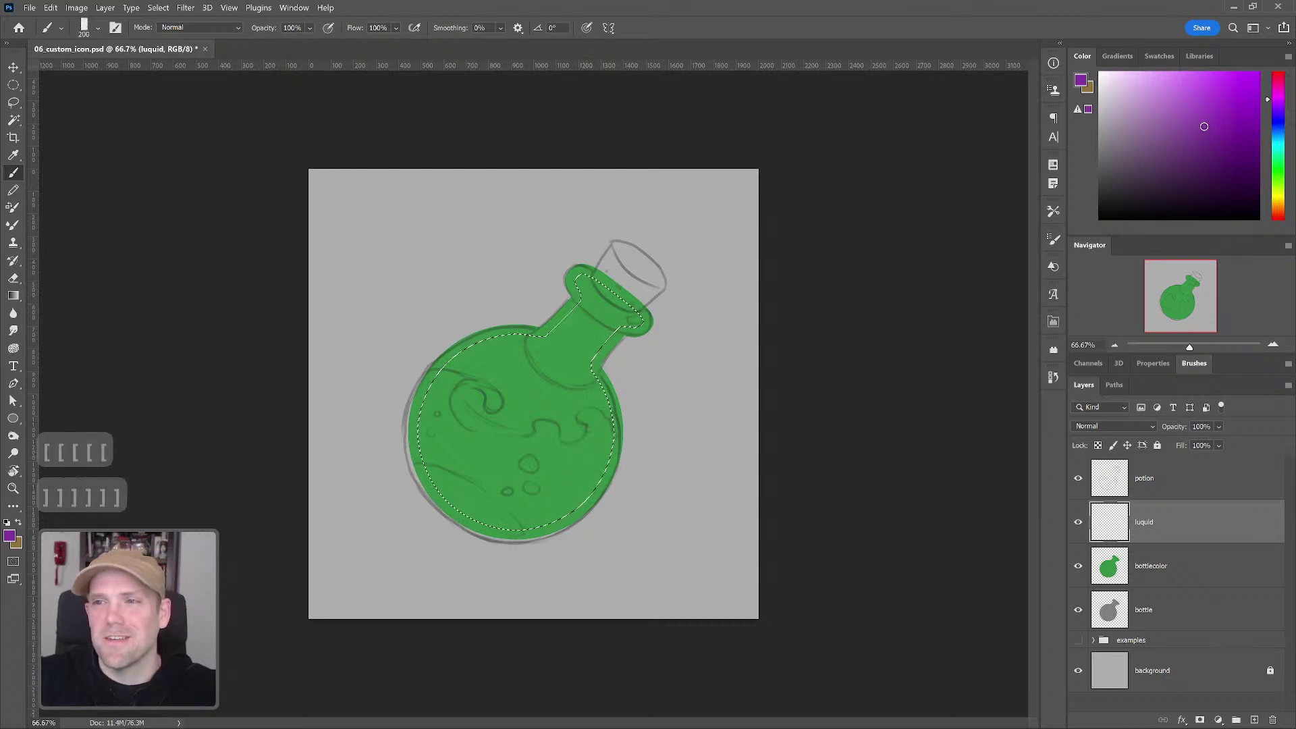
click(1206, 129)
Step: Paint the lower half of the bottle's interior purple on the luquid layer with a brush of size 400, redoing the surface lower and flatter
key(bracketright)
key(bracketright)
key(bracketright)
key(bracketright)
key(bracketright)
key(bracketright)
key(bracketleft)
key(bracketleft)
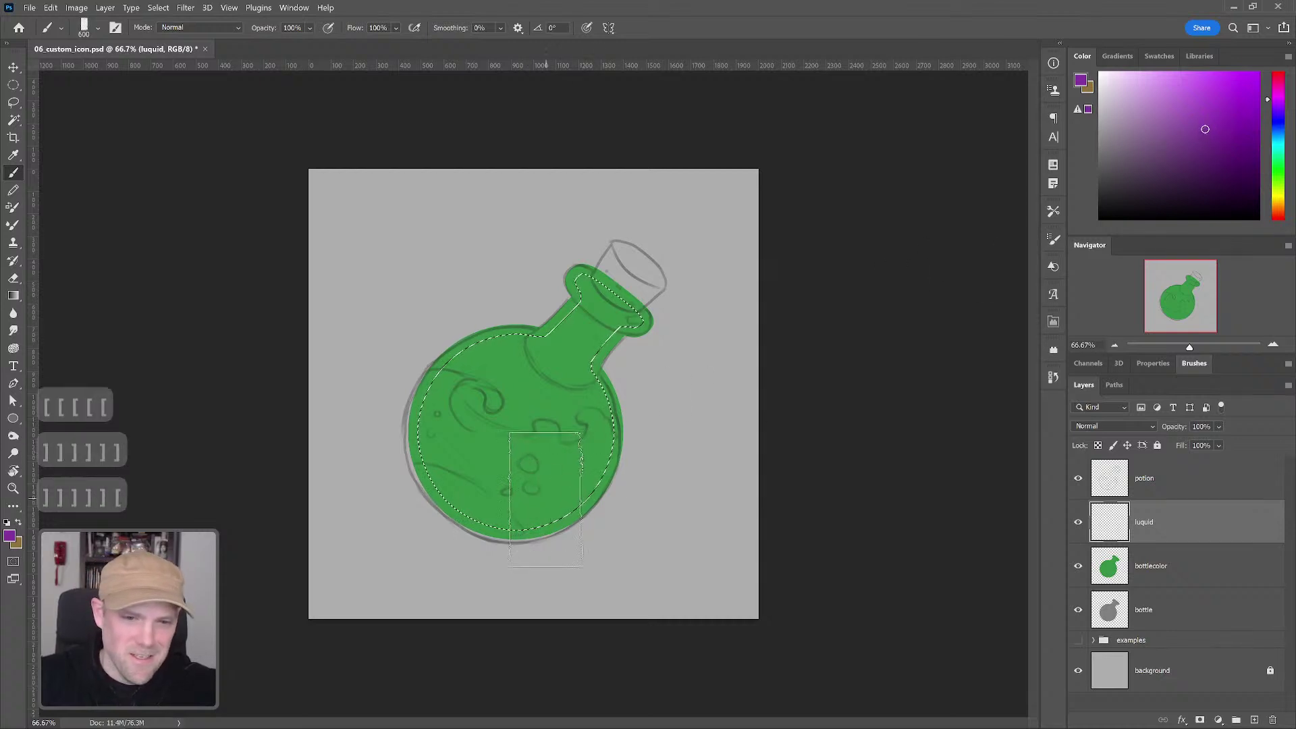
mouse_move(557, 496)
mouse_down()
mouse_move(594, 488)
mouse_move(445, 503)
mouse_move(559, 503)
mouse_up()
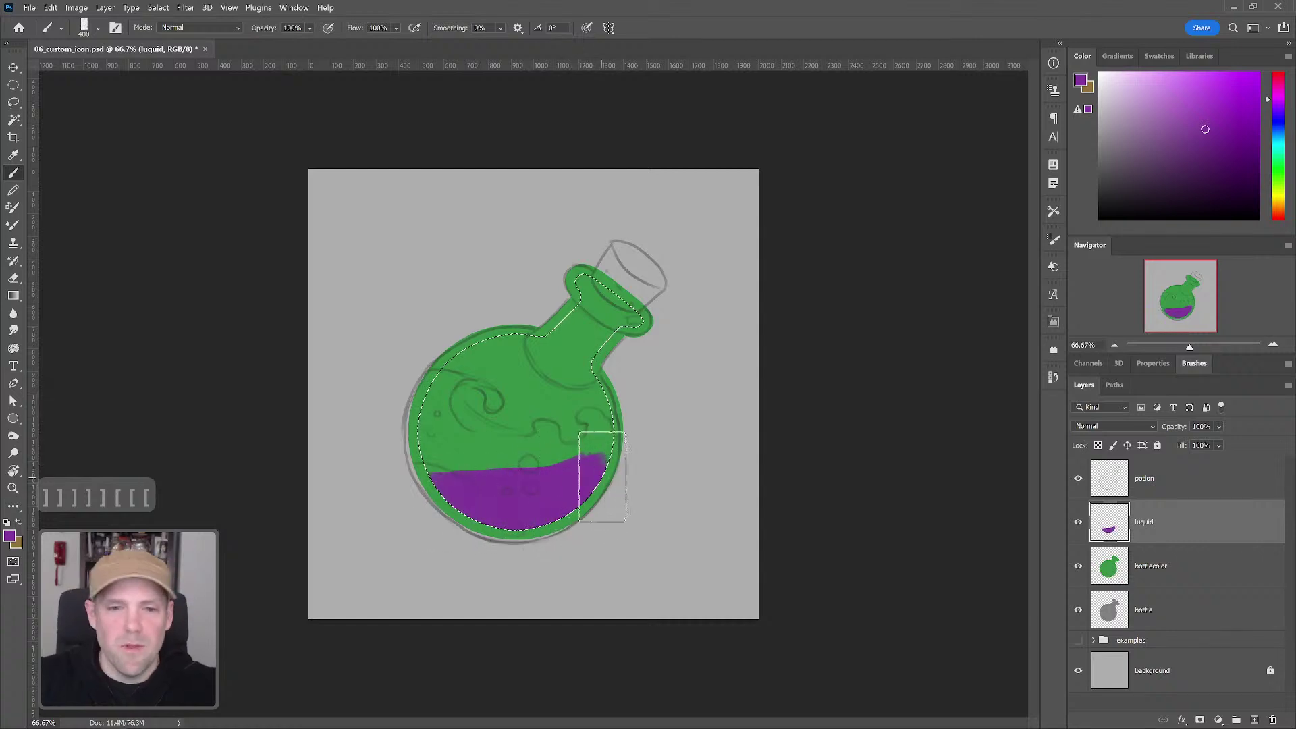
mouse_move(594, 476)
mouse_down()
mouse_move(452, 479)
mouse_move(582, 473)
mouse_up()
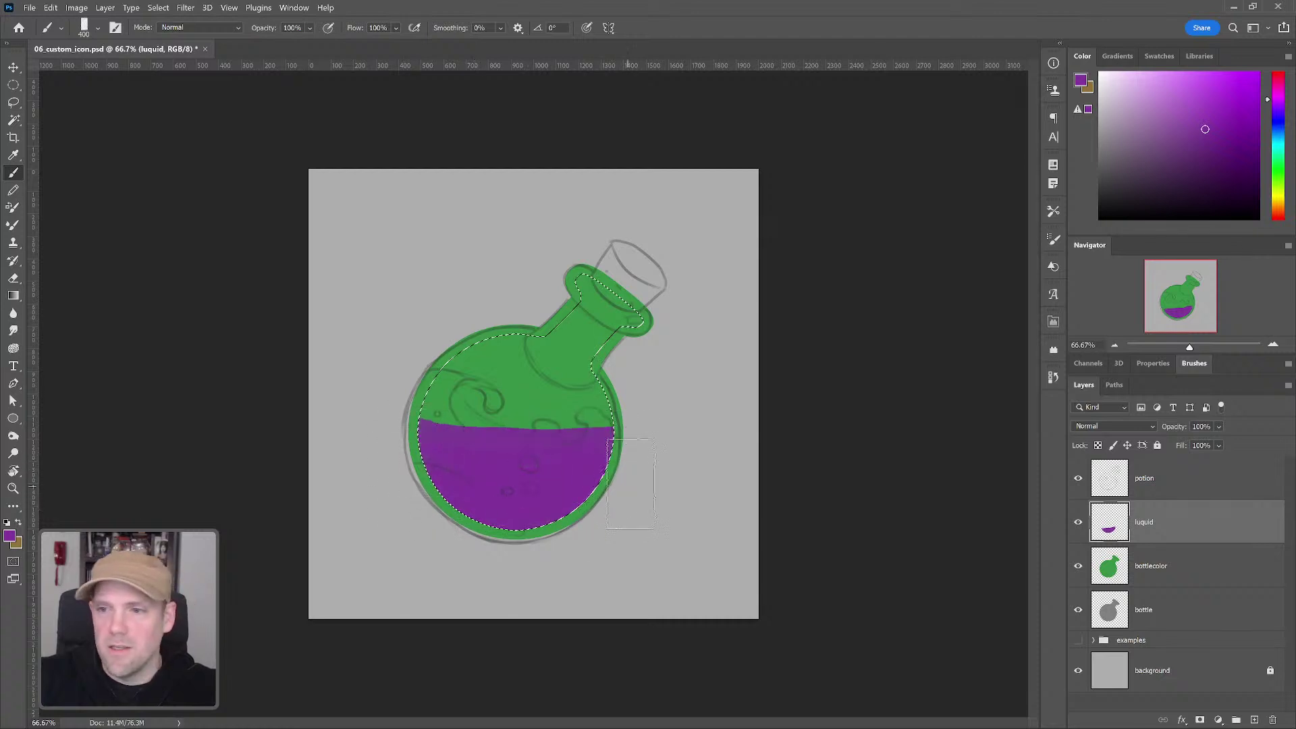
key(ctrl+z)
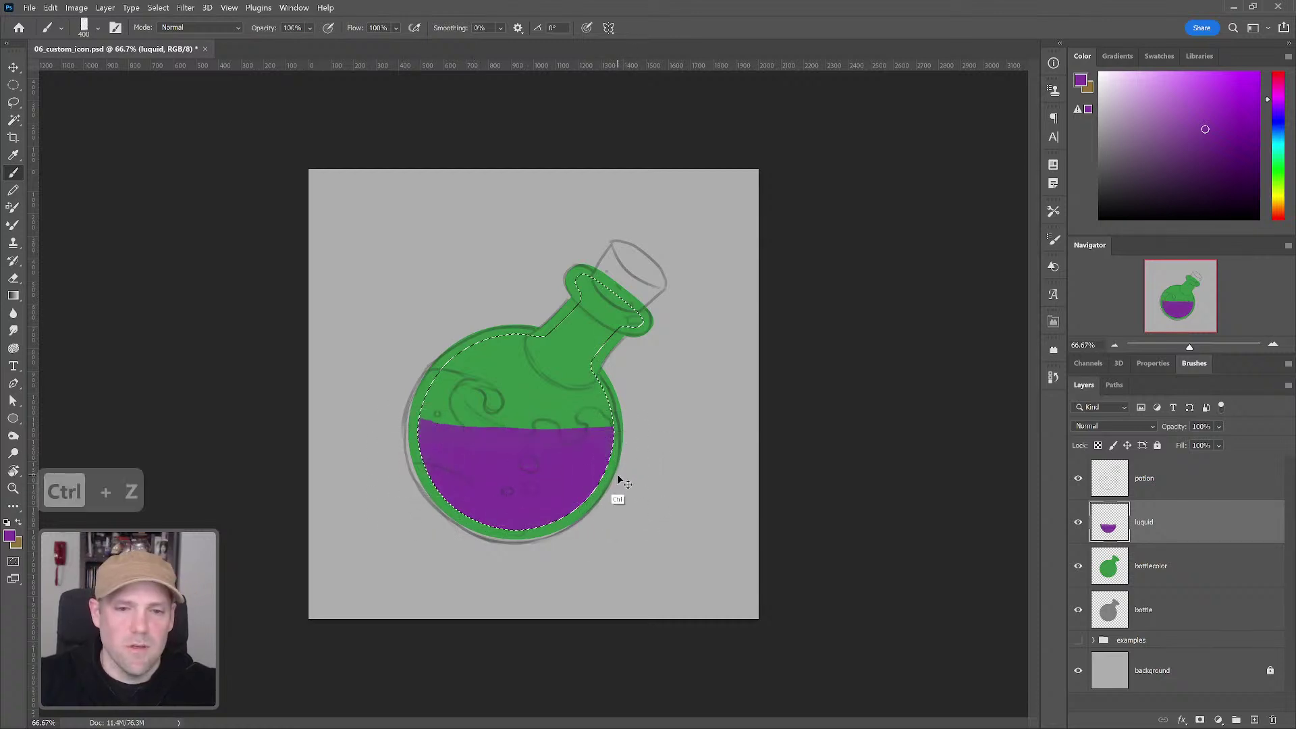
mouse_move(606, 484)
mouse_down()
mouse_move(472, 469)
mouse_move(594, 449)
mouse_move(439, 452)
mouse_move(540, 459)
mouse_up()
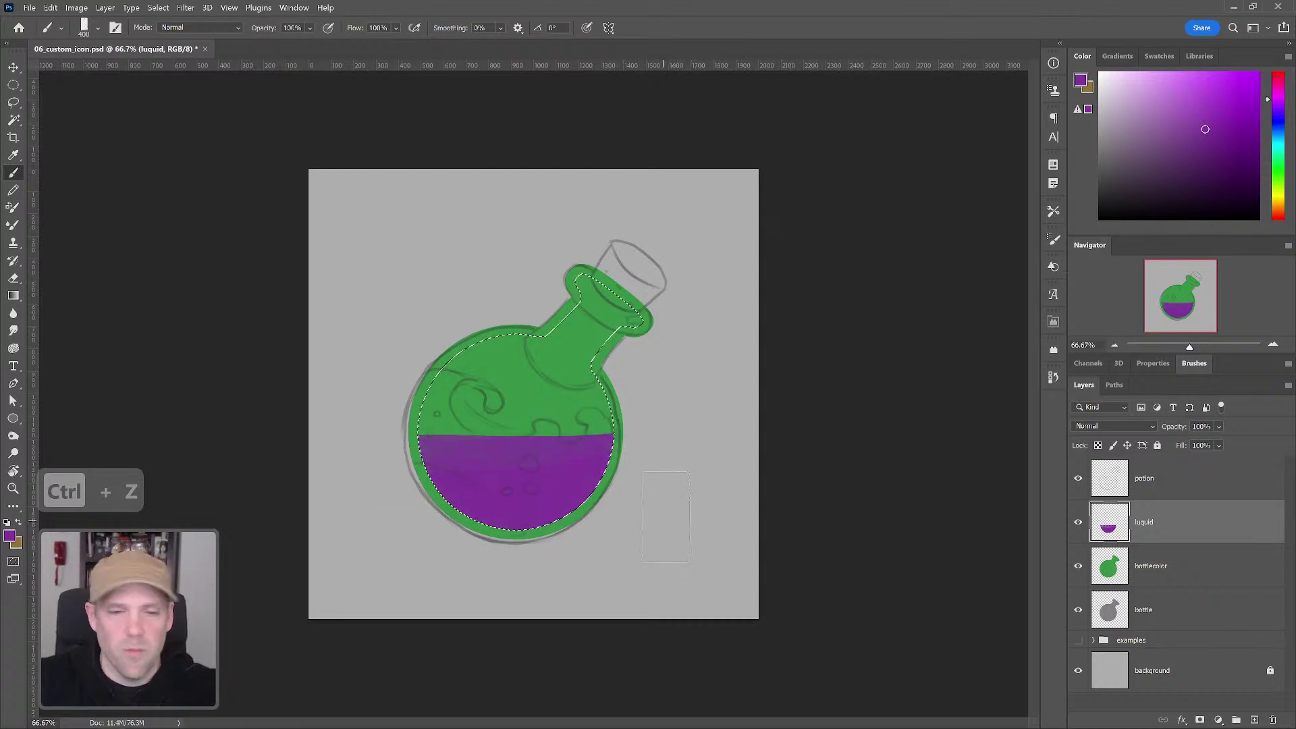
Step: Paint the curling wave at the liquid's right edge and the small crest beside it with a brush of about size 90, following the sketch
key(bracketleft)
key(bracketleft)
key(bracketleft)
key(bracketleft)
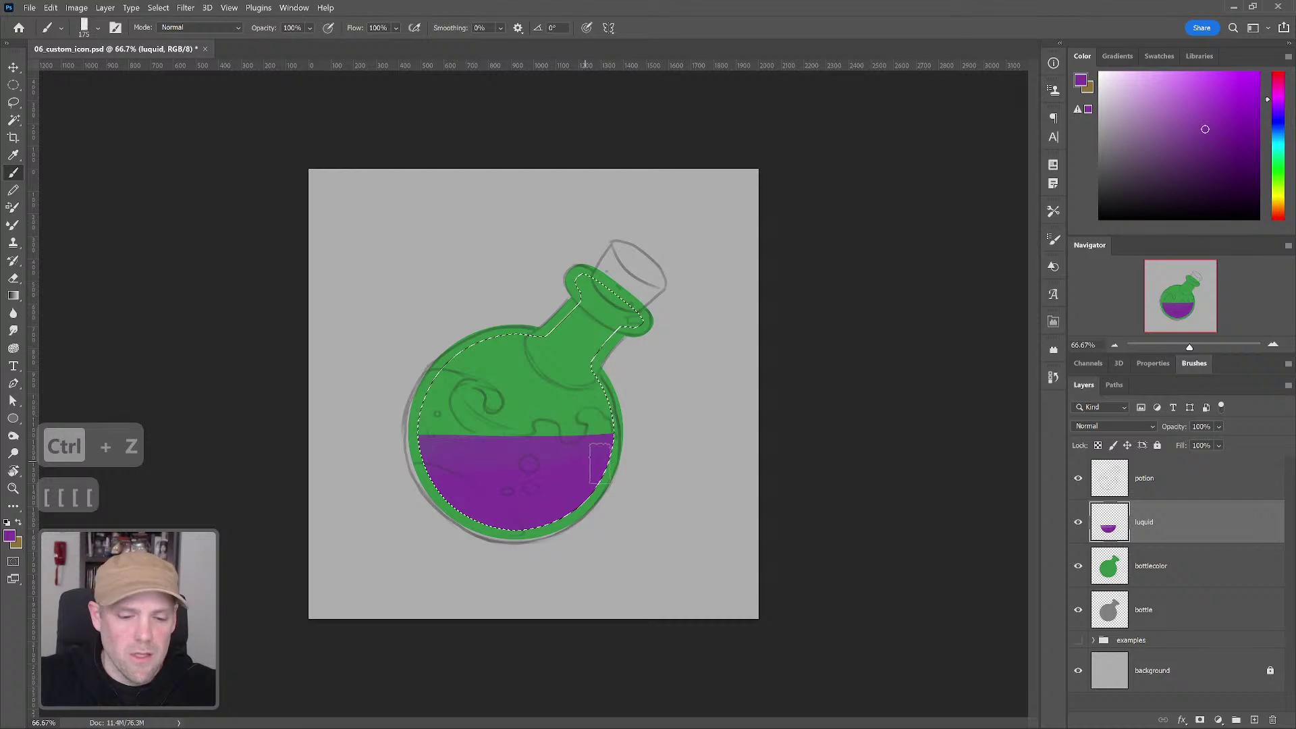
key(bracketright)
key(bracketleft)
key(bracketleft)
key(bracketleft)
key(bracketleft)
drag(589, 439, 594, 430)
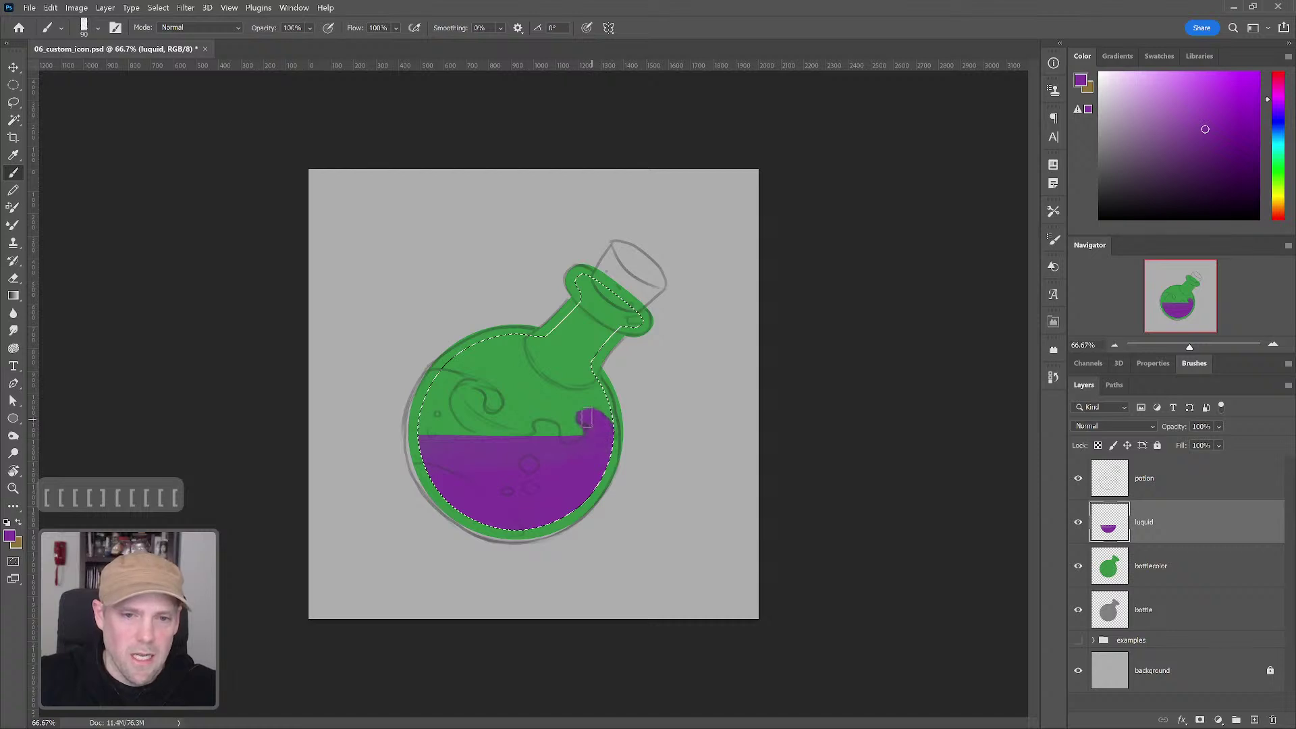
mouse_move(584, 427)
mouse_down()
mouse_move(593, 409)
mouse_move(597, 423)
mouse_move(538, 426)
mouse_move(573, 433)
mouse_move(554, 427)
mouse_up()
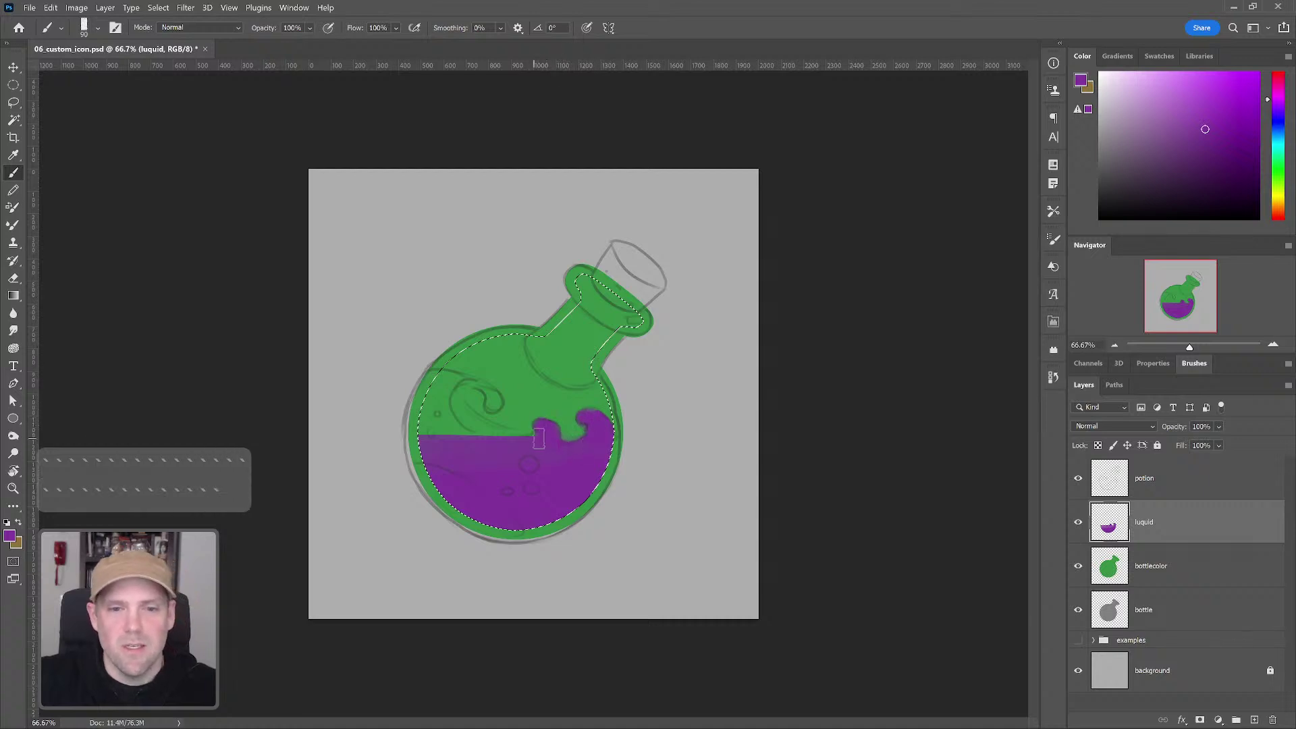
Step: Begin painting the large wave at the liquid's left edge in purple with a brush of about size 50
mouse_move(488, 440)
mouse_down()
mouse_move(437, 412)
mouse_move(462, 431)
mouse_up()
key(bracketleft)
key(bracketleft)
key(bracketleft)
key(bracketleft)
key(bracketleft)
key(bracketleft)
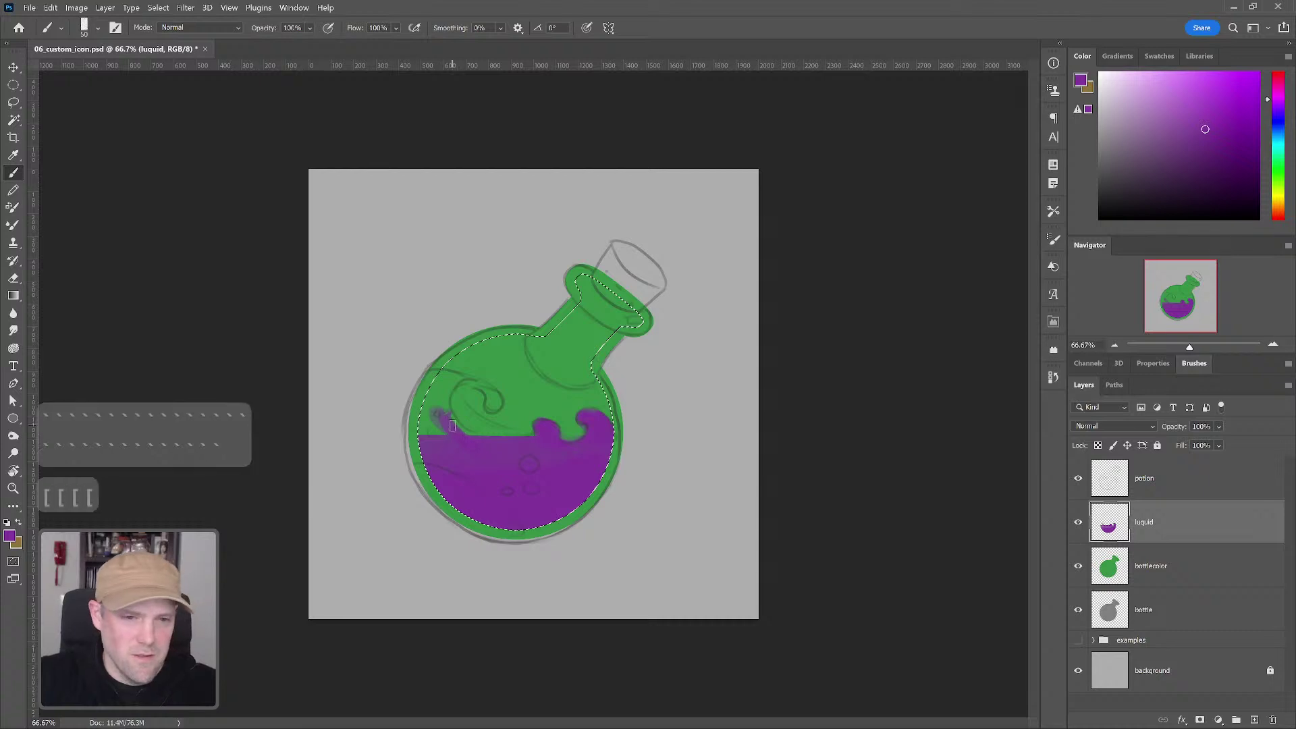
Step: Build up the large wave's body along the bottle's left inner wall, using brush sizes from about 125 to 200
key(bracketright)
key(bracketright)
key(bracketright)
key(bracketright)
key(bracketright)
key(bracketright)
key(bracketright)
key(bracketright)
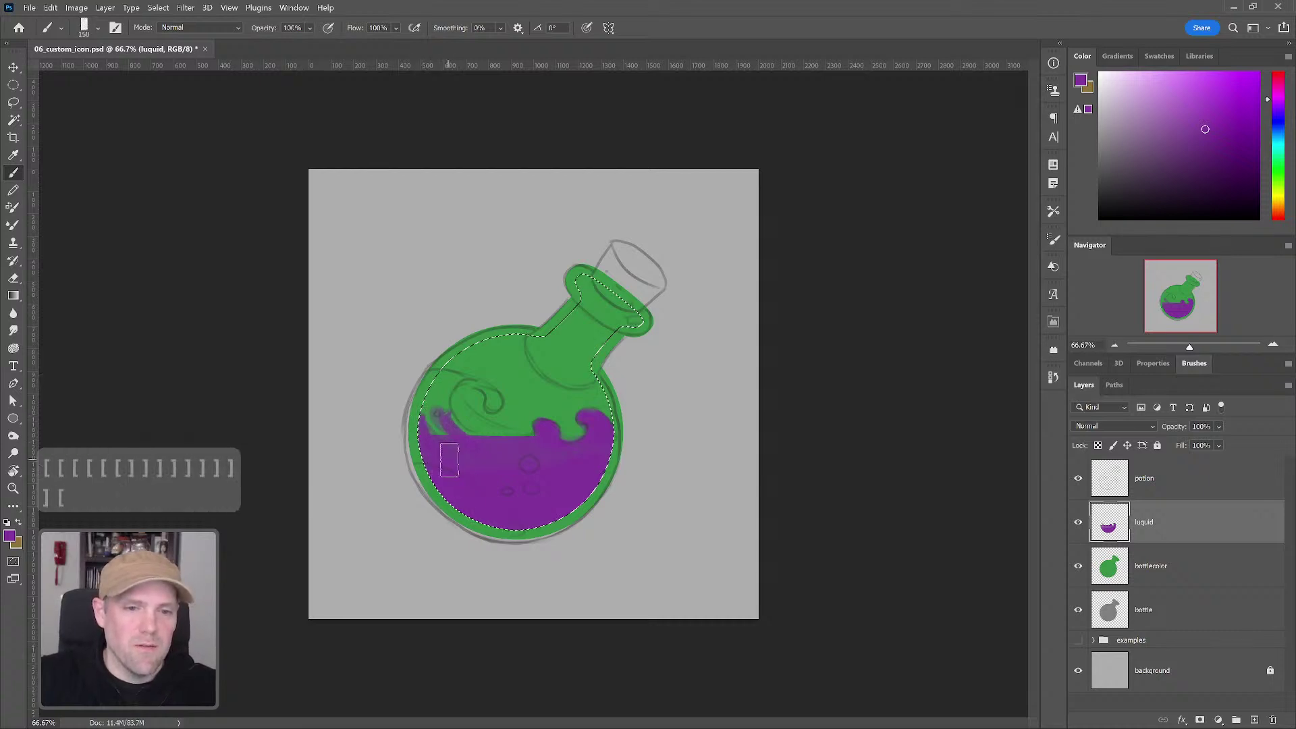
key(bracketright)
key(bracketleft)
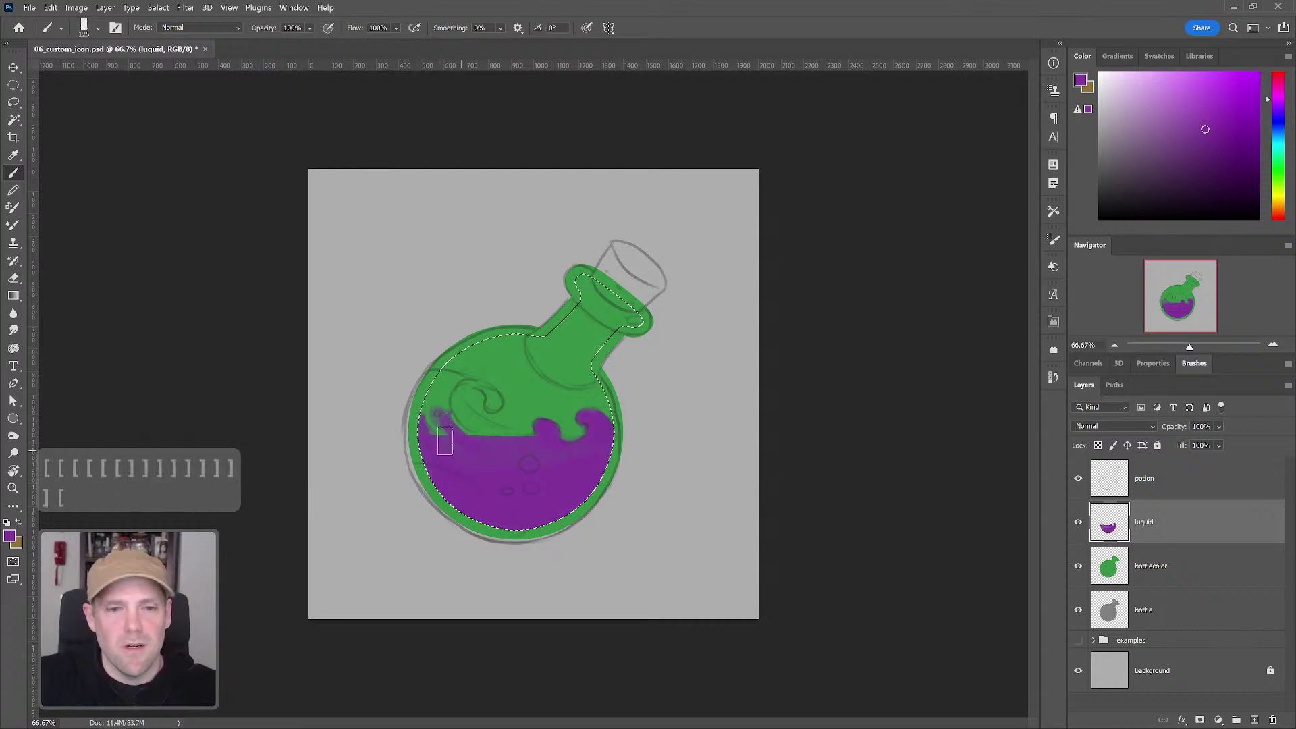
key(bracketright)
key(bracketright)
key(bracketright)
mouse_move(448, 493)
mouse_down()
mouse_move(422, 410)
mouse_move(446, 454)
mouse_move(433, 402)
mouse_move(461, 424)
mouse_up()
key(bracketleft)
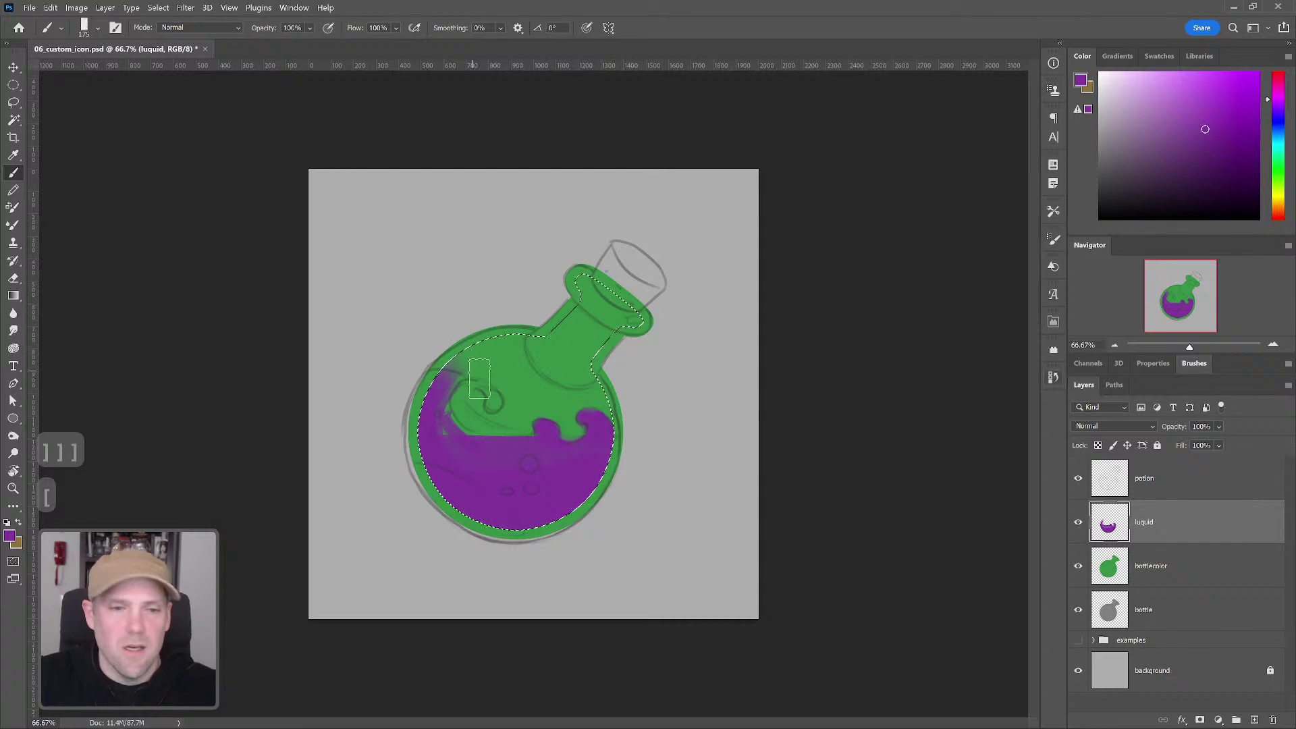
Step: Paint the large wave's curling crest along the sketched spiral with a brush of about size 90
key(bracketleft)
key(bracketleft)
key(bracketleft)
key(bracketleft)
key(bracketleft)
mouse_move(450, 382)
mouse_down()
mouse_move(497, 398)
mouse_move(481, 409)
mouse_move(491, 392)
mouse_up()
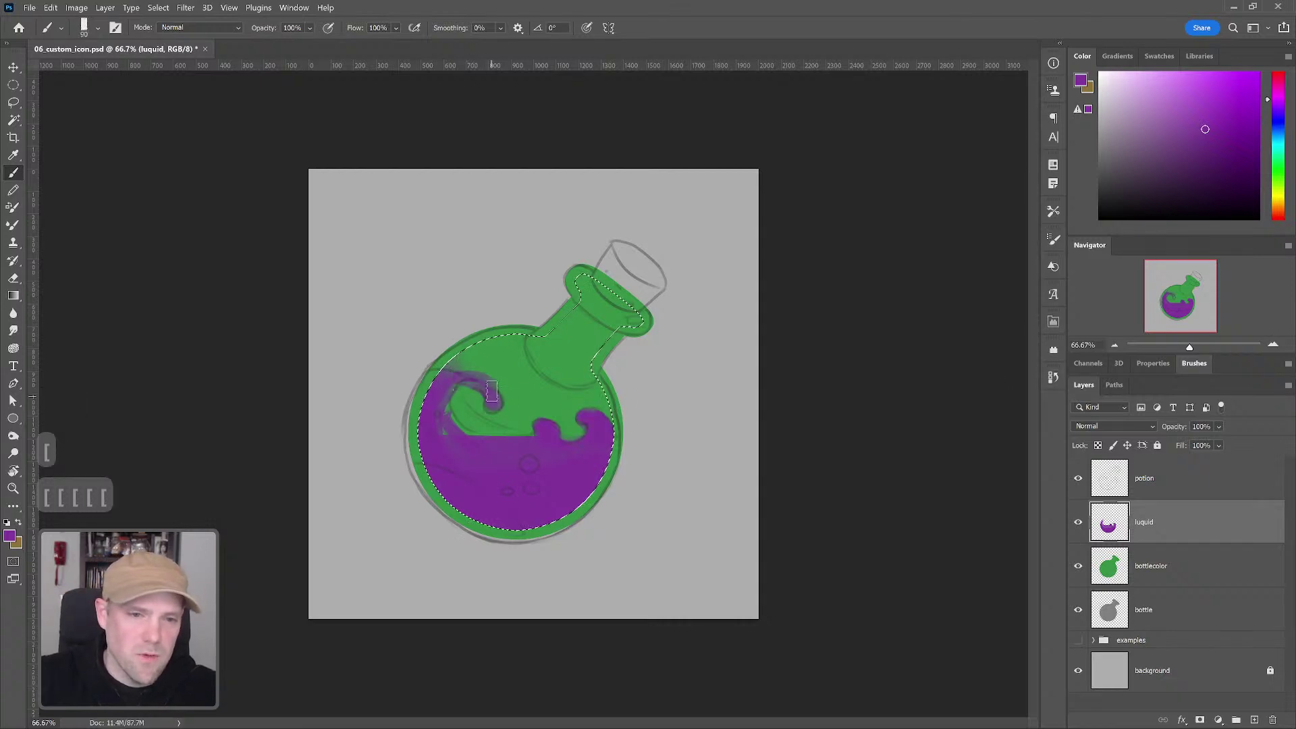
Step: Check the liquid without the selection, restore the bottle selection, and fill the streaky patches in the large wave with a size 125 brush
key(ctrl+d)
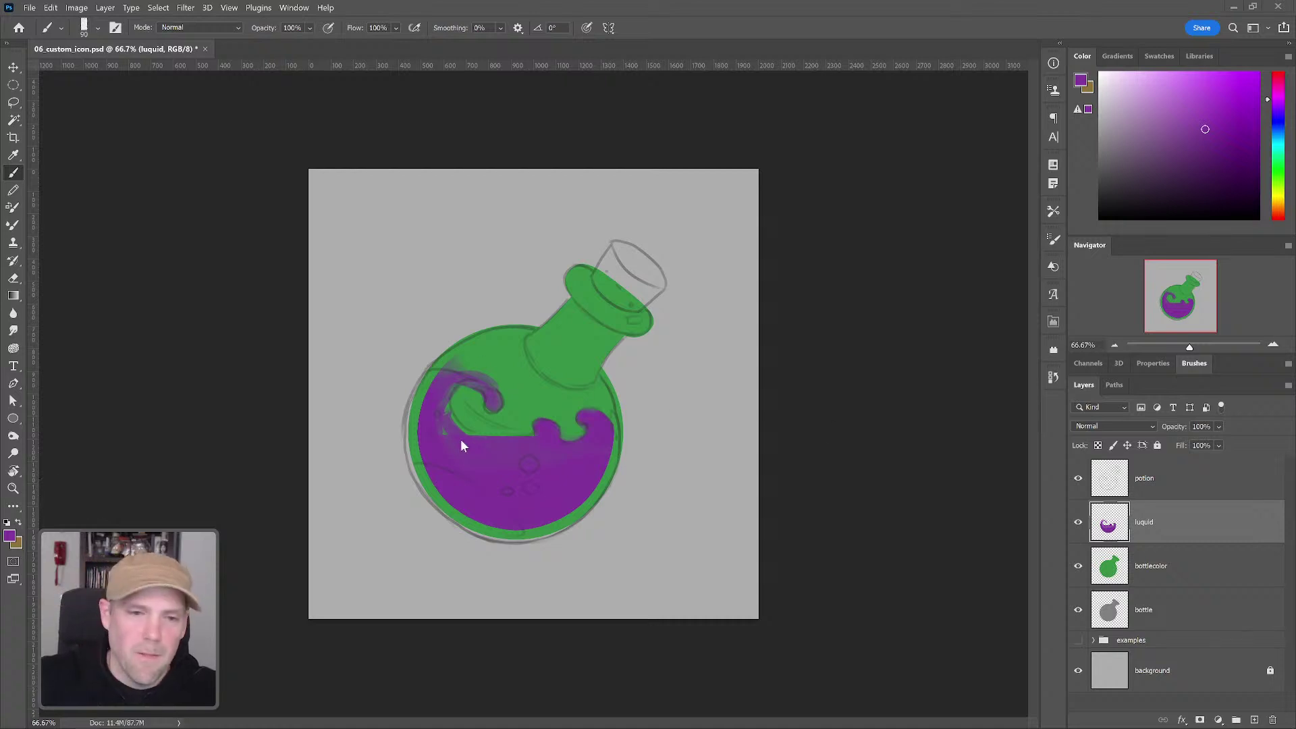
key(ctrl+shift+d)
key(bracketright)
key(bracketright)
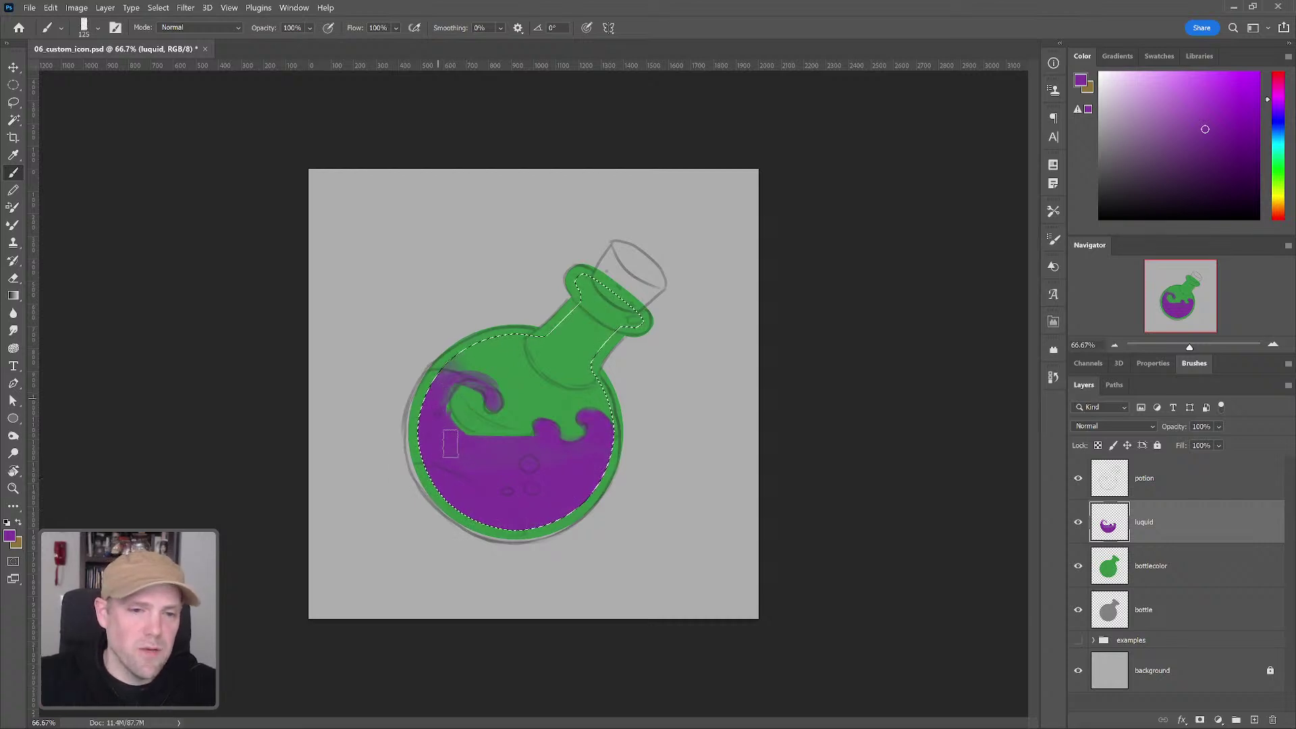
Step: Erase purple beneath the large wave with the size 125 brush, carving a curved trough across to the small middle crest
key(bracketleft)
key(bracketleft)
key(bracketleft)
key(bracketleft)
key(bracketleft)
key(bracketleft)
key(bracketleft)
key(bracketleft)
key(bracketleft)
key(bracketleft)
key(bracketleft)
key(bracketleft)
key(bracketleft)
key(bracketleft)
key(bracketleft)
key(bracketleft)
key(bracketleft)
key(bracketleft)
key(bracketleft)
key(bracketleft)
key(bracketleft)
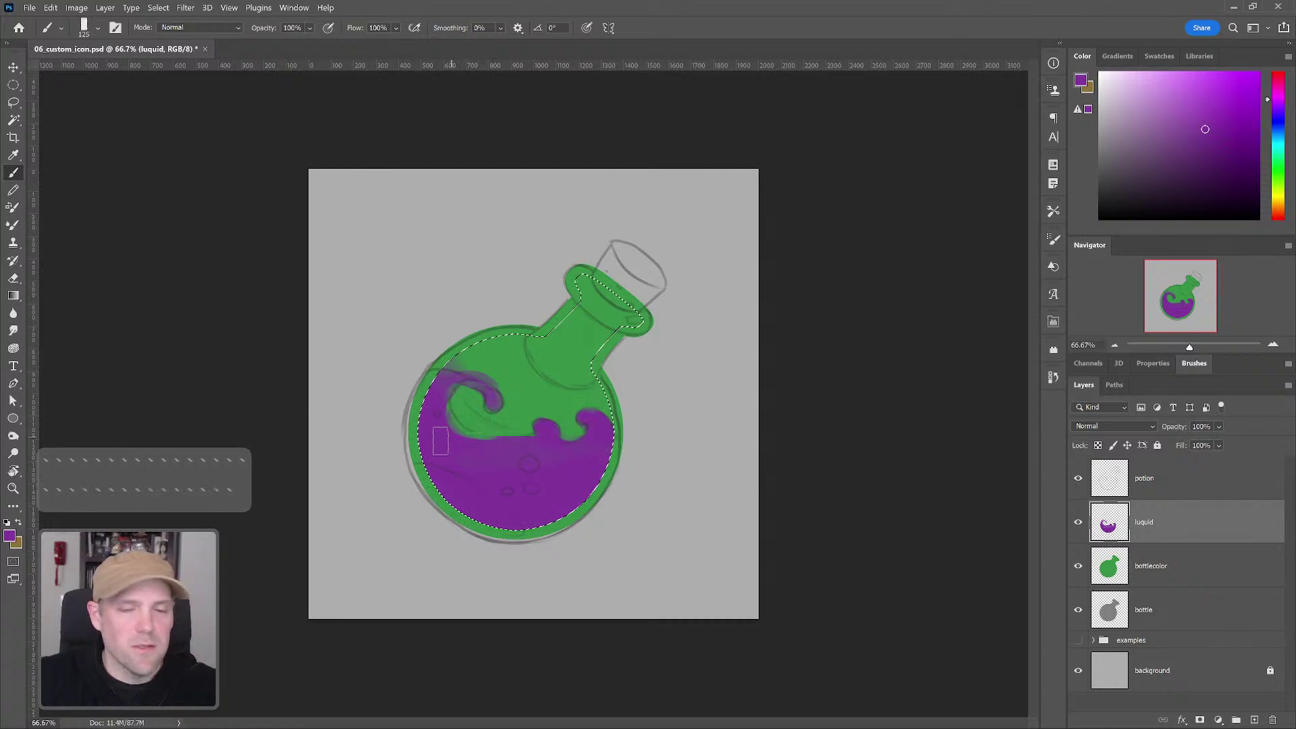
key(bracketleft)
key(bracketleft)
key(bracketleft)
key(bracketleft)
key(bracketleft)
key(bracketleft)
key(bracketleft)
key(bracketleft)
key(bracketleft)
key(bracketleft)
key(bracketleft)
key(bracketleft)
key(bracketleft)
key(bracketleft)
key(bracketleft)
key(bracketleft)
key(bracketleft)
key(bracketleft)
key(bracketleft)
key(bracketleft)
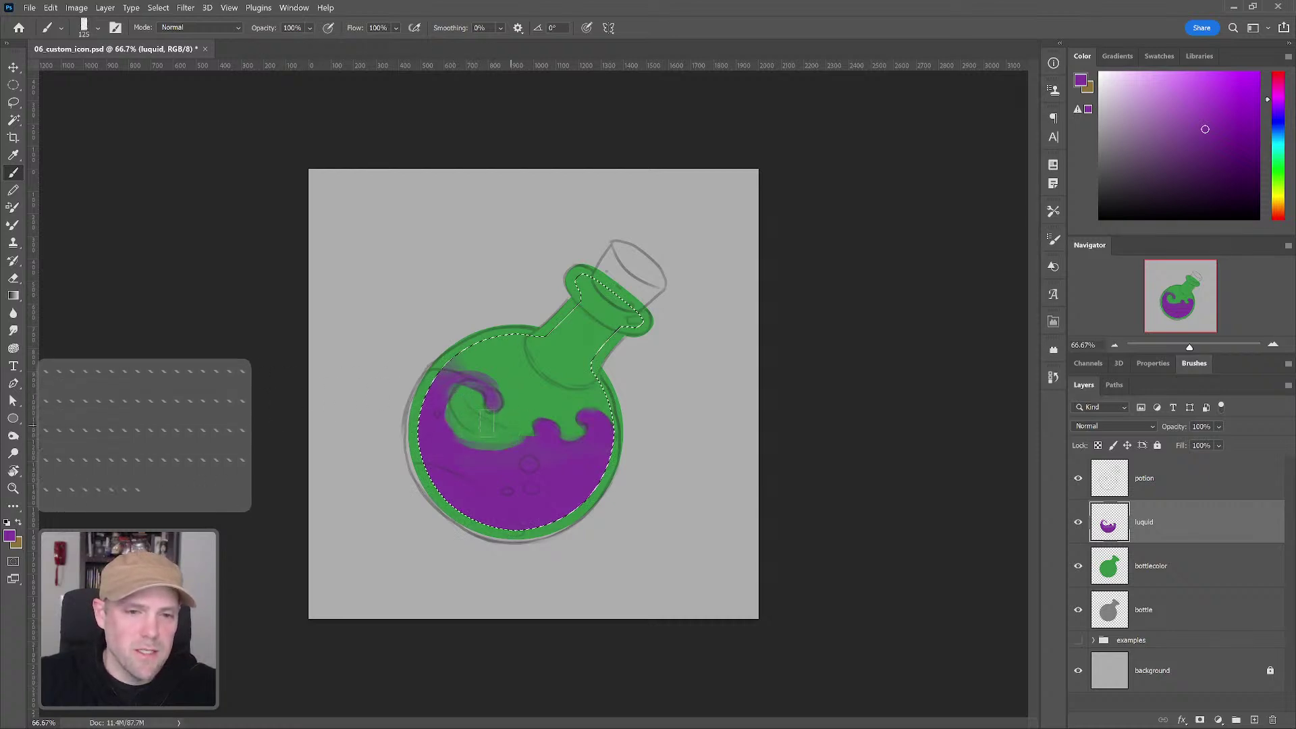
key(bracketleft)
key(bracketleft)
key(bracketleft)
key(bracketleft)
key(bracketleft)
key(bracketleft)
key(bracketleft)
key(bracketleft)
key(bracketleft)
key(bracketleft)
key(bracketleft)
key(bracketleft)
key(bracketleft)
key(bracketleft)
key(bracketleft)
key(bracketleft)
key(bracketleft)
key(bracketleft)
key(bracketleft)
key(bracketleft)
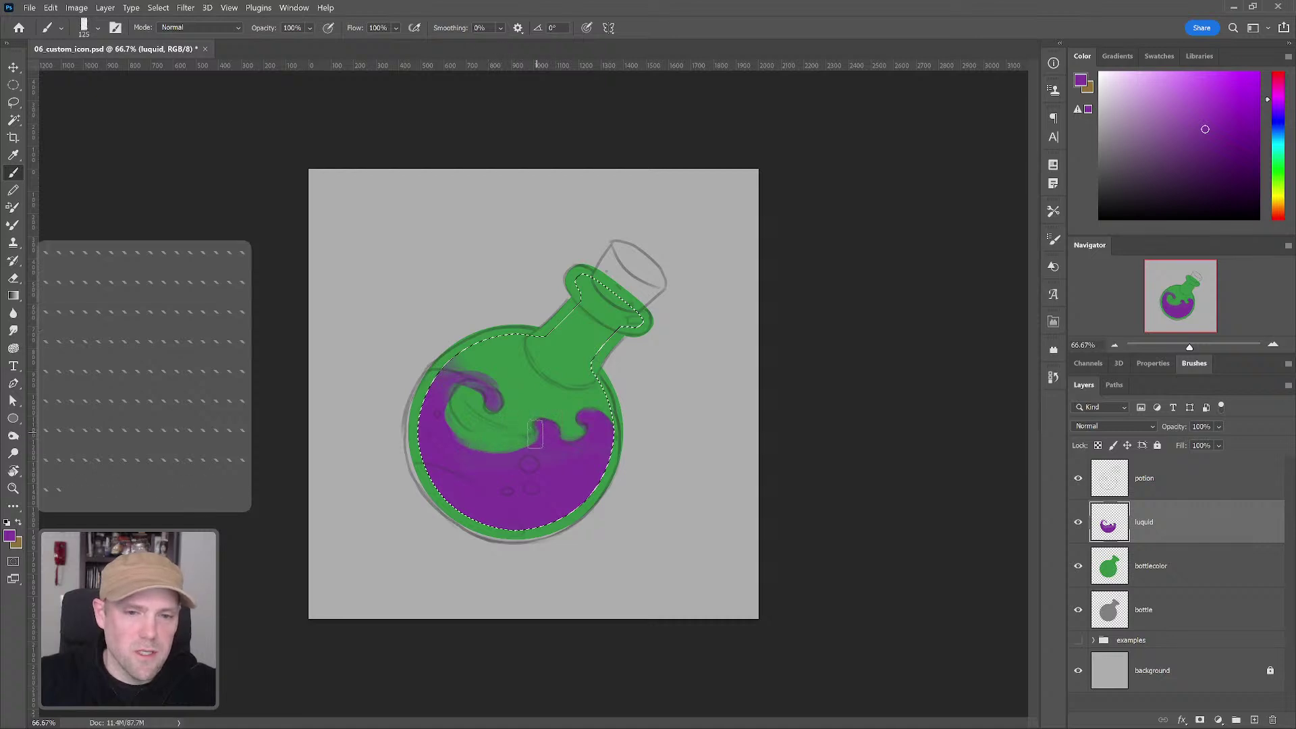
Step: Trim the large wave's upper edge and curl with the erasing brush at size 125, tidying its outline to follow the sketch
key(bracketleft)
key(bracketleft)
key(bracketleft)
key(bracketleft)
key(bracketleft)
key(bracketleft)
key(bracketleft)
key(bracketleft)
key(bracketleft)
key(bracketleft)
key(bracketleft)
key(bracketleft)
key(bracketleft)
key(bracketleft)
key(bracketleft)
key(bracketleft)
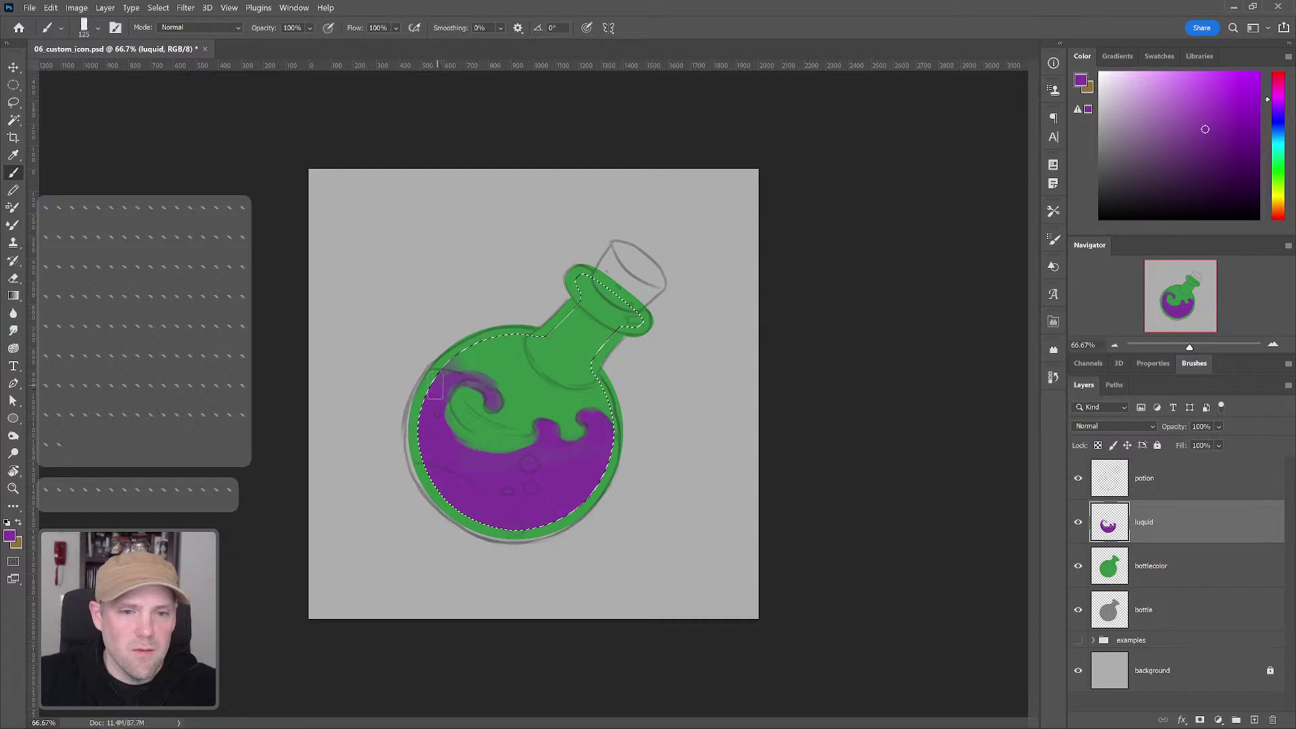
key(bracketleft)
key(bracketleft)
key(bracketleft)
key(bracketleft)
key(bracketleft)
key(bracketleft)
key(bracketleft)
key(bracketleft)
key(bracketleft)
key(bracketleft)
key(bracketleft)
key(bracketleft)
key(bracketleft)
key(bracketleft)
key(bracketleft)
key(bracketleft)
key(bracketleft)
key(bracketleft)
key(bracketleft)
key(bracketleft)
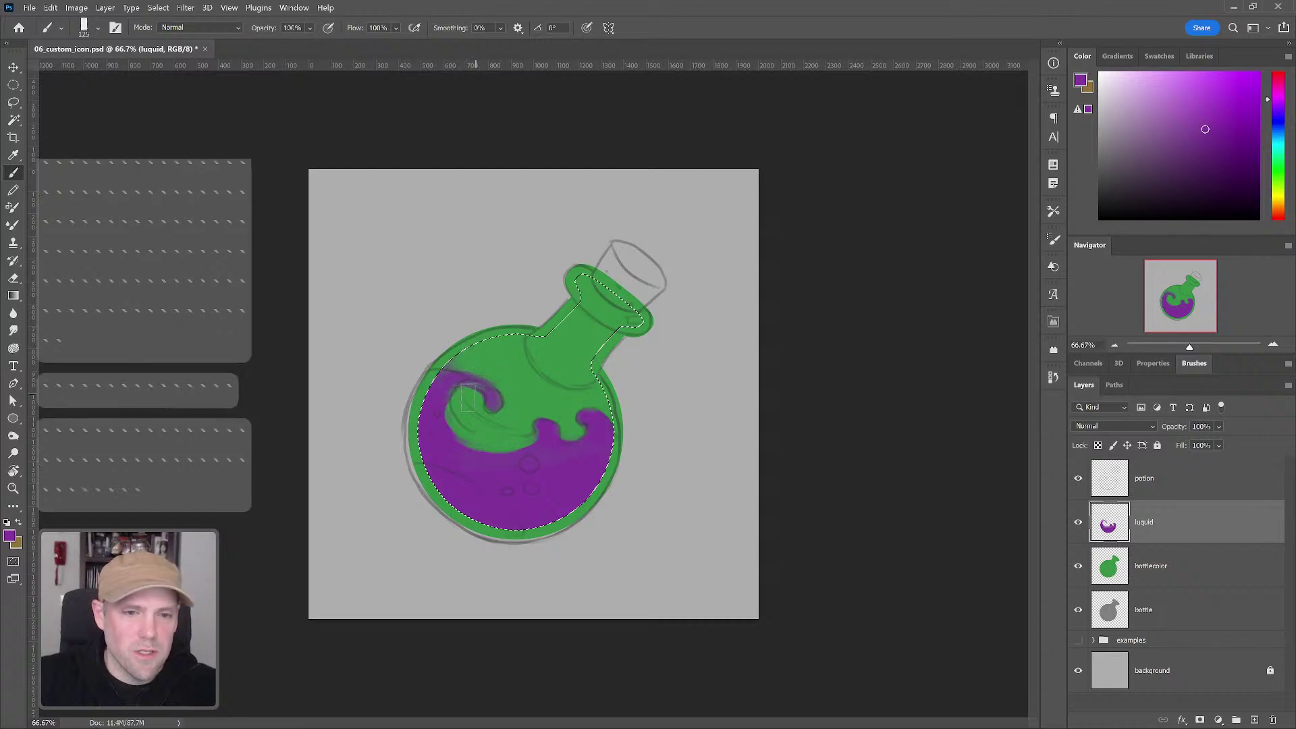
key(bracketleft)
key(bracketleft)
key(bracketleft)
key(bracketleft)
key(bracketleft)
key(bracketleft)
key(bracketleft)
key(bracketleft)
key(bracketleft)
key(bracketleft)
key(bracketleft)
key(bracketleft)
key(bracketleft)
key(bracketleft)
key(bracketleft)
key(bracketleft)
key(bracketleft)
key(bracketleft)
key(bracketleft)
key(bracketleft)
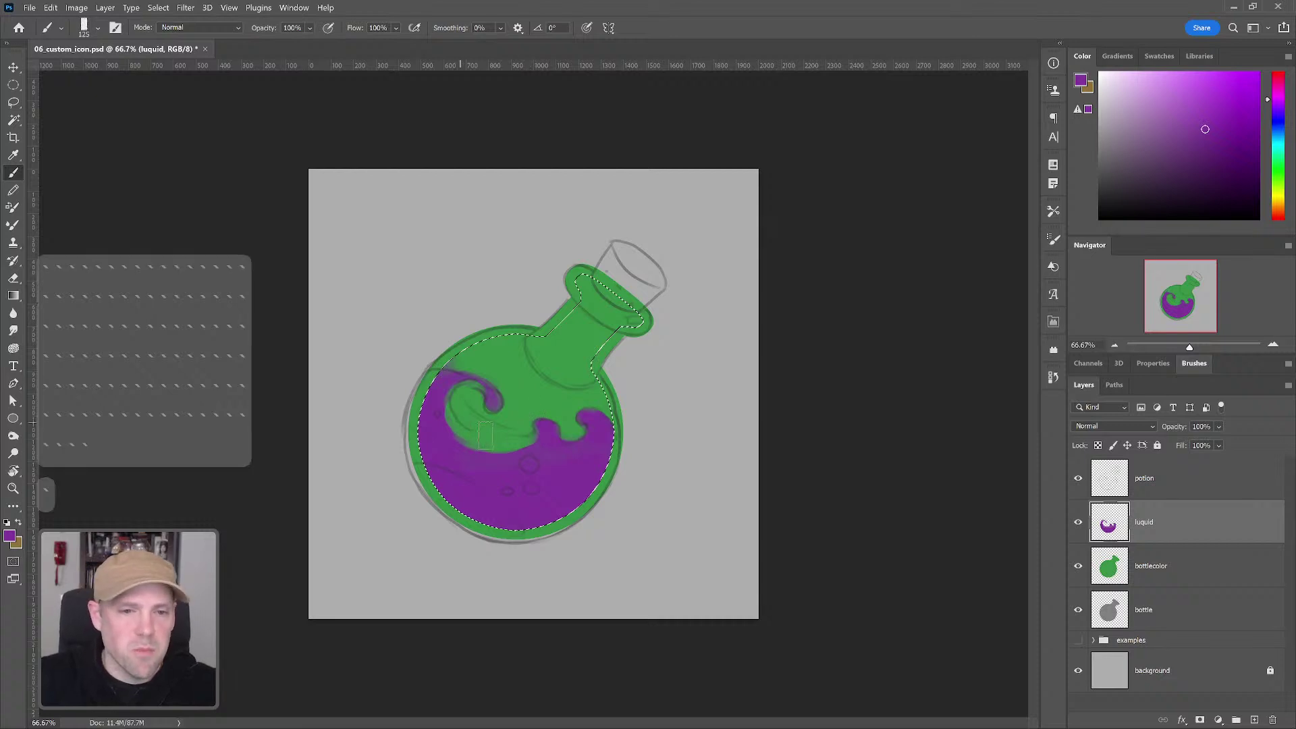
Step: Clean the remaining purple traces out of the hollow beneath the large wave's curl with the erasing brush at size 125
key(bracketleft)
key(bracketleft)
key(bracketleft)
key(bracketleft)
key(bracketleft)
key(bracketleft)
key(bracketleft)
key(bracketleft)
key(bracketleft)
key(bracketleft)
key(bracketleft)
key(bracketleft)
key(bracketleft)
key(bracketleft)
key(bracketleft)
key(bracketleft)
key(bracketleft)
key(bracketleft)
key(bracketleft)
key(bracketleft)
key(bracketleft)
key(bracketleft)
key(bracketleft)
key(bracketleft)
key(bracketleft)
key(bracketleft)
key(bracketleft)
key(bracketleft)
key(bracketleft)
key(bracketleft)
key(bracketleft)
key(bracketleft)
key(bracketleft)
key(bracketleft)
key(bracketleft)
key(bracketleft)
key(bracketleft)
key(bracketleft)
key(bracketleft)
key(bracketleft)
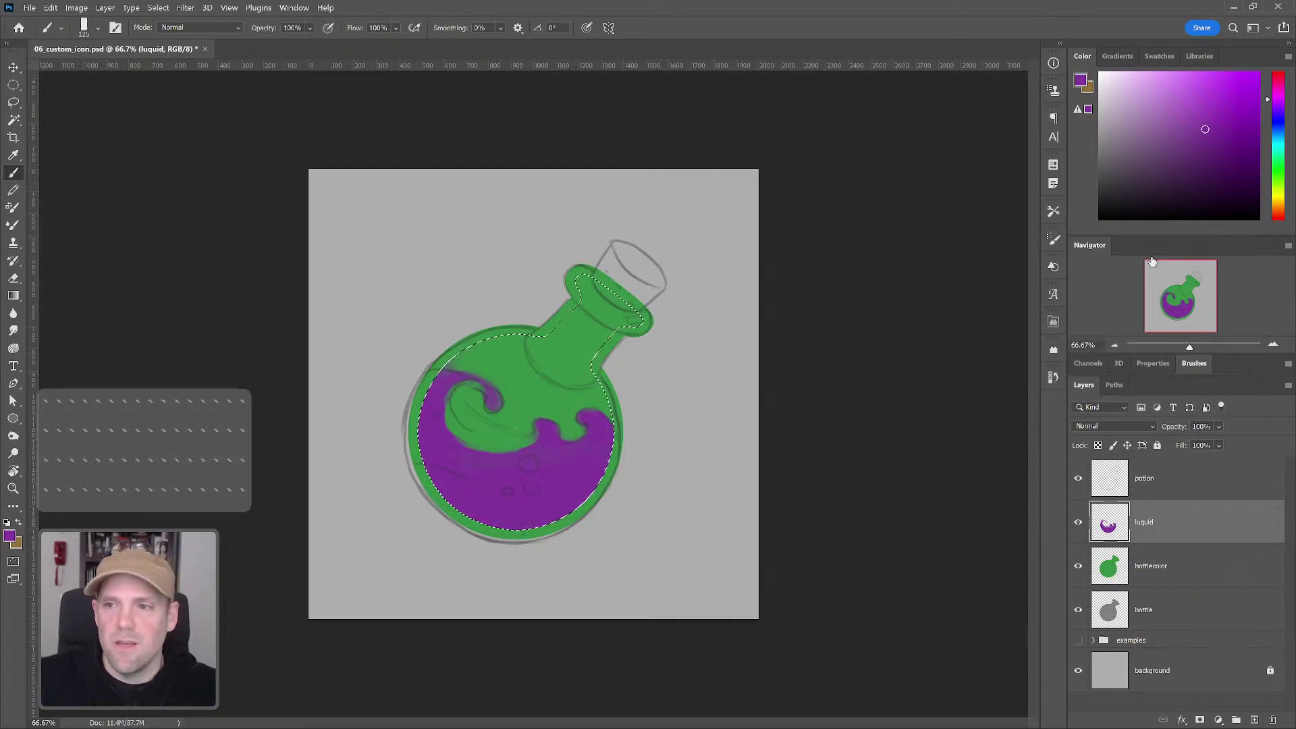
Step: Switch to a 125 px Hard Round pressure brush from General Brushes and review its Transfer setting
click(1193, 364)
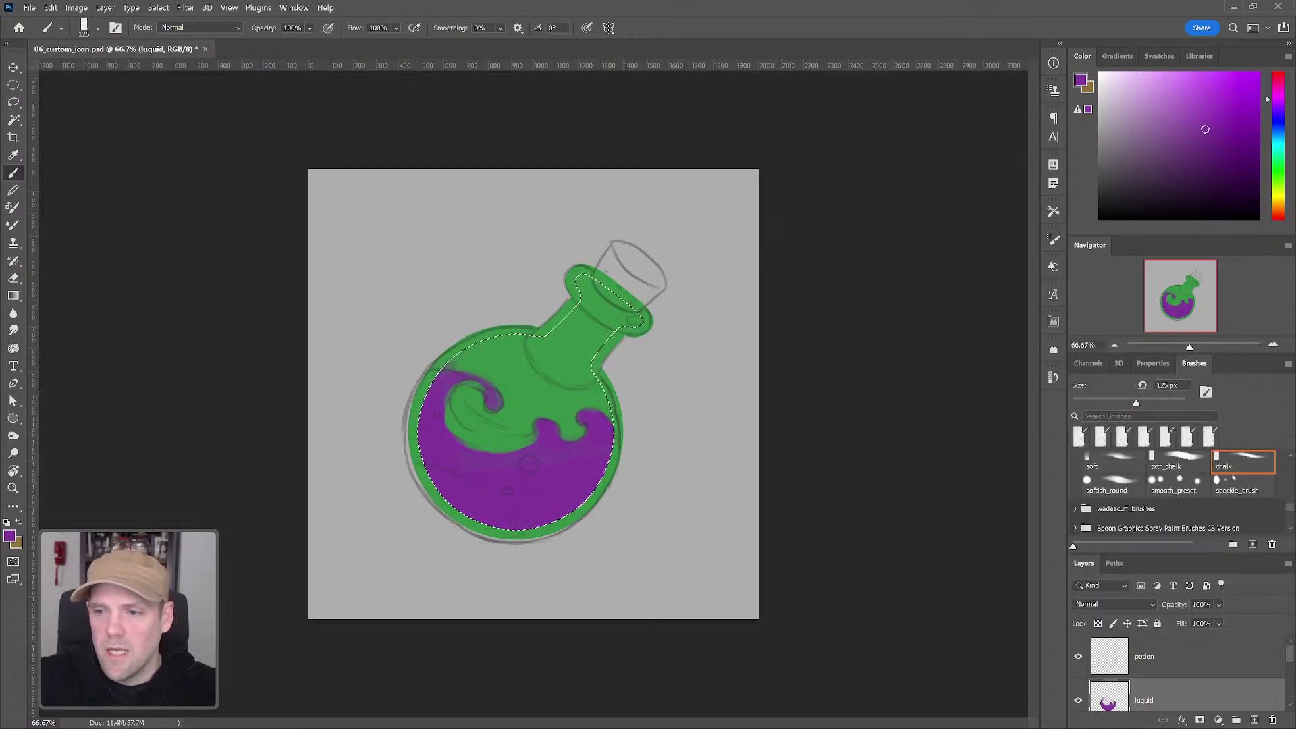
scroll(1292, 477, up, 5)
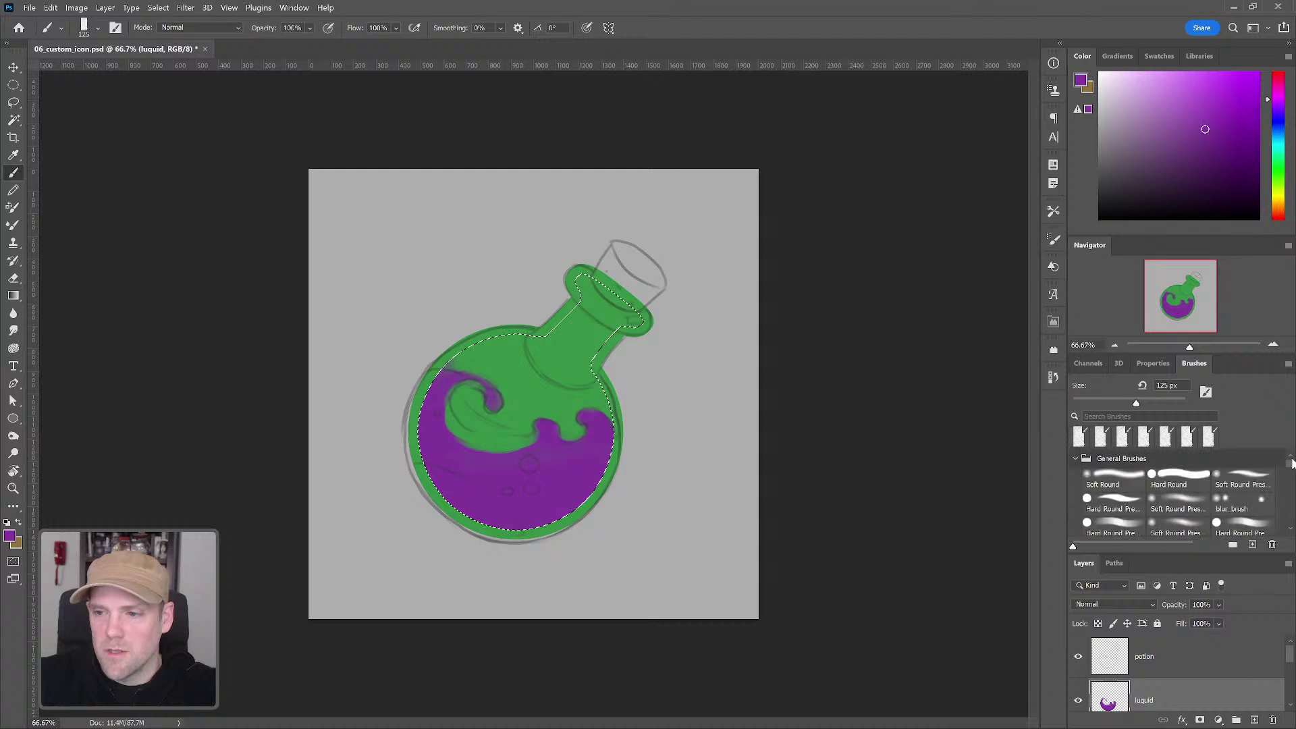
scroll(1290, 468, down, 1)
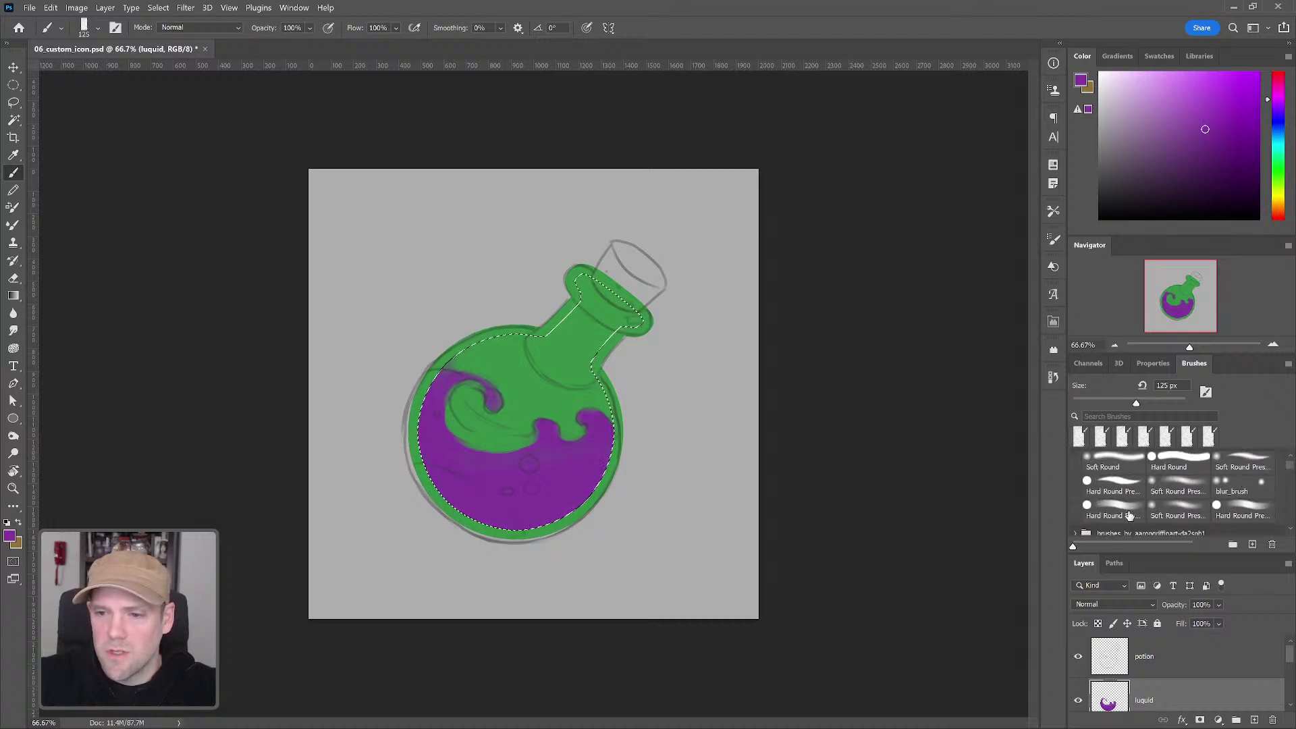
click(1130, 516)
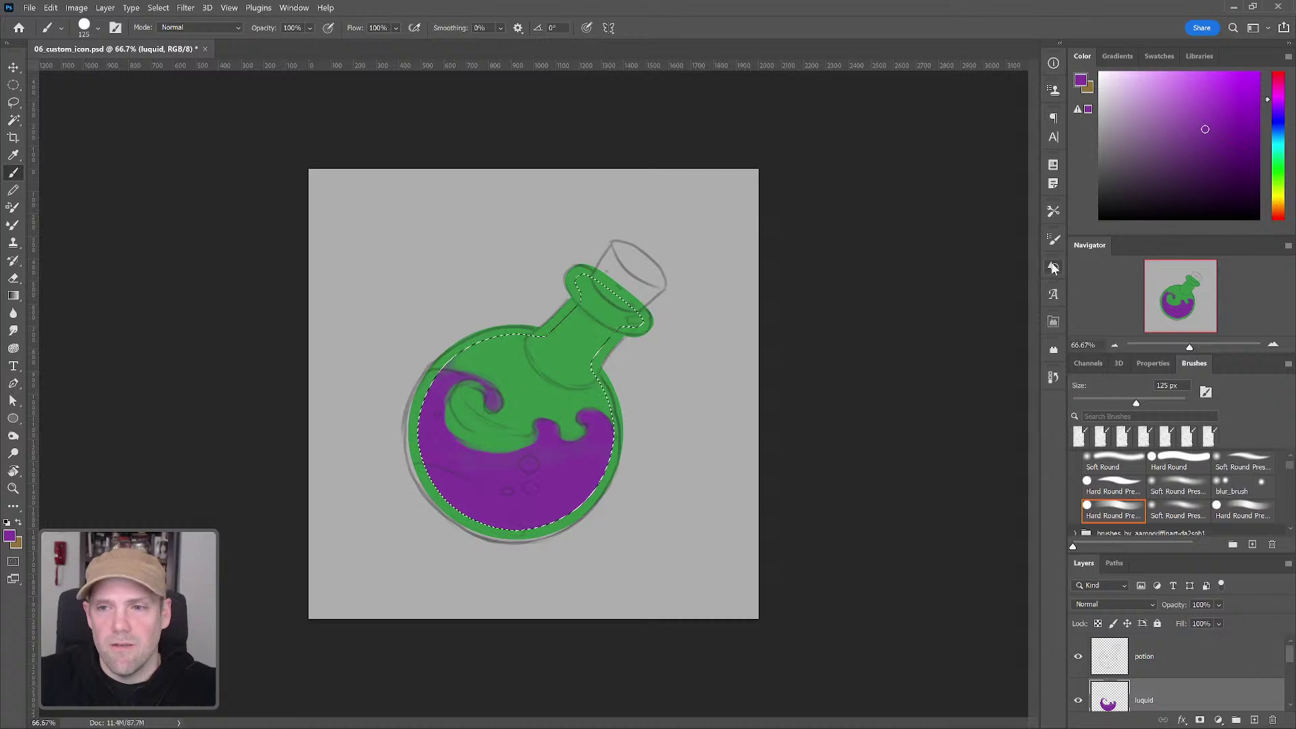
click(1053, 240)
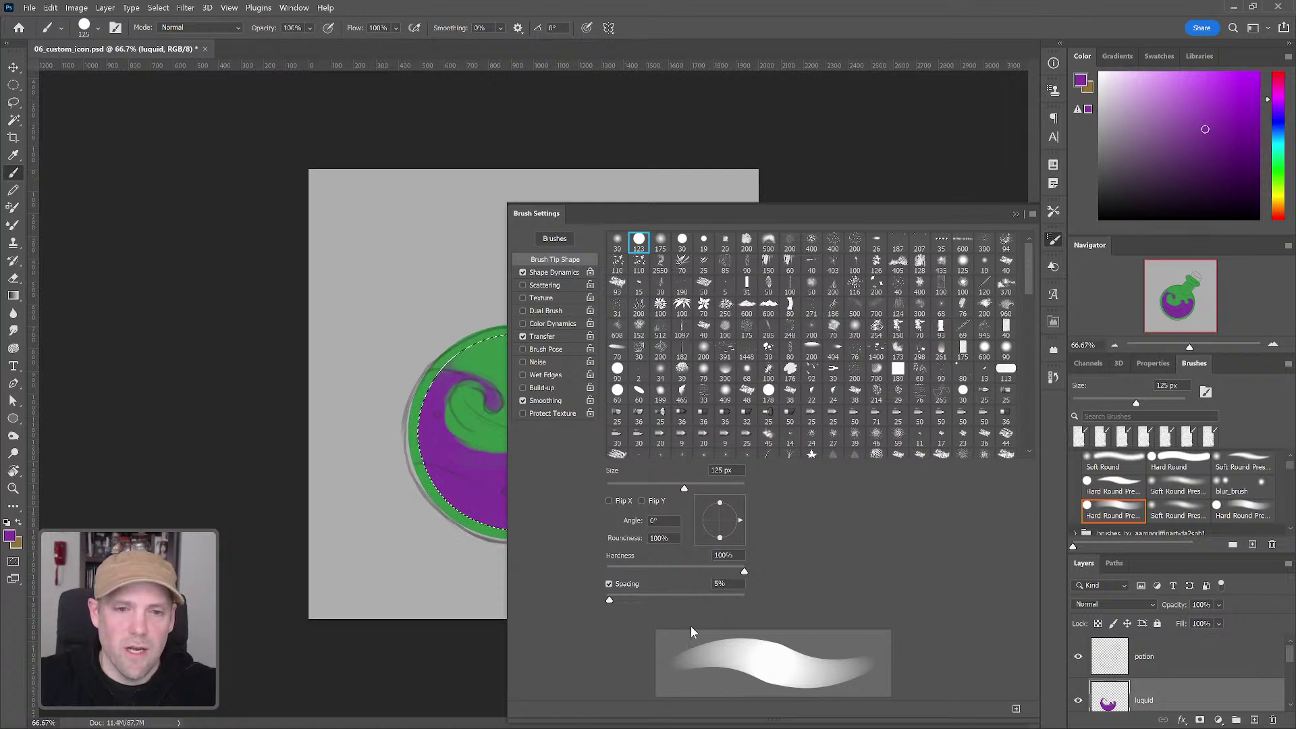
click(524, 337)
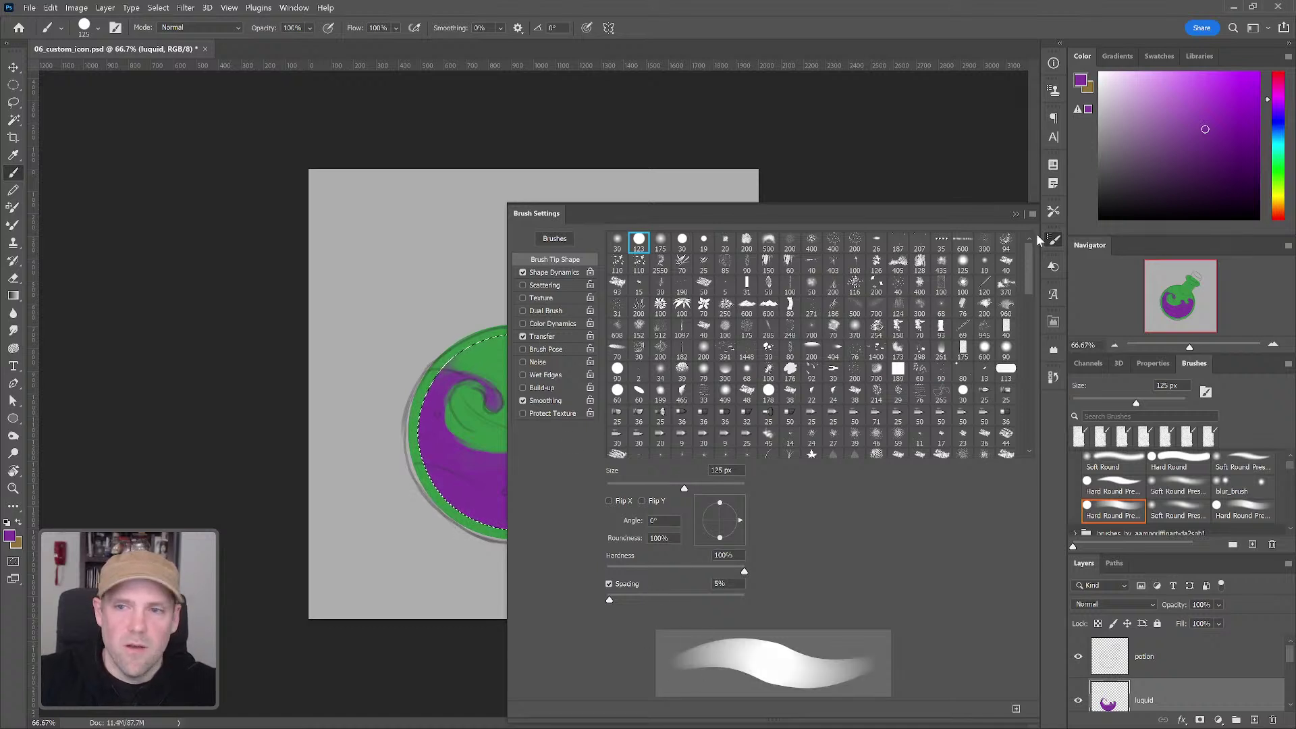
click(1016, 214)
Step: Paint translucent purple through the hollow beneath the large wave's curl with the hard round brush, undoing the excess stroke
mouse_move(475, 439)
mouse_down()
mouse_move(504, 440)
mouse_move(459, 406)
mouse_move(521, 440)
mouse_up()
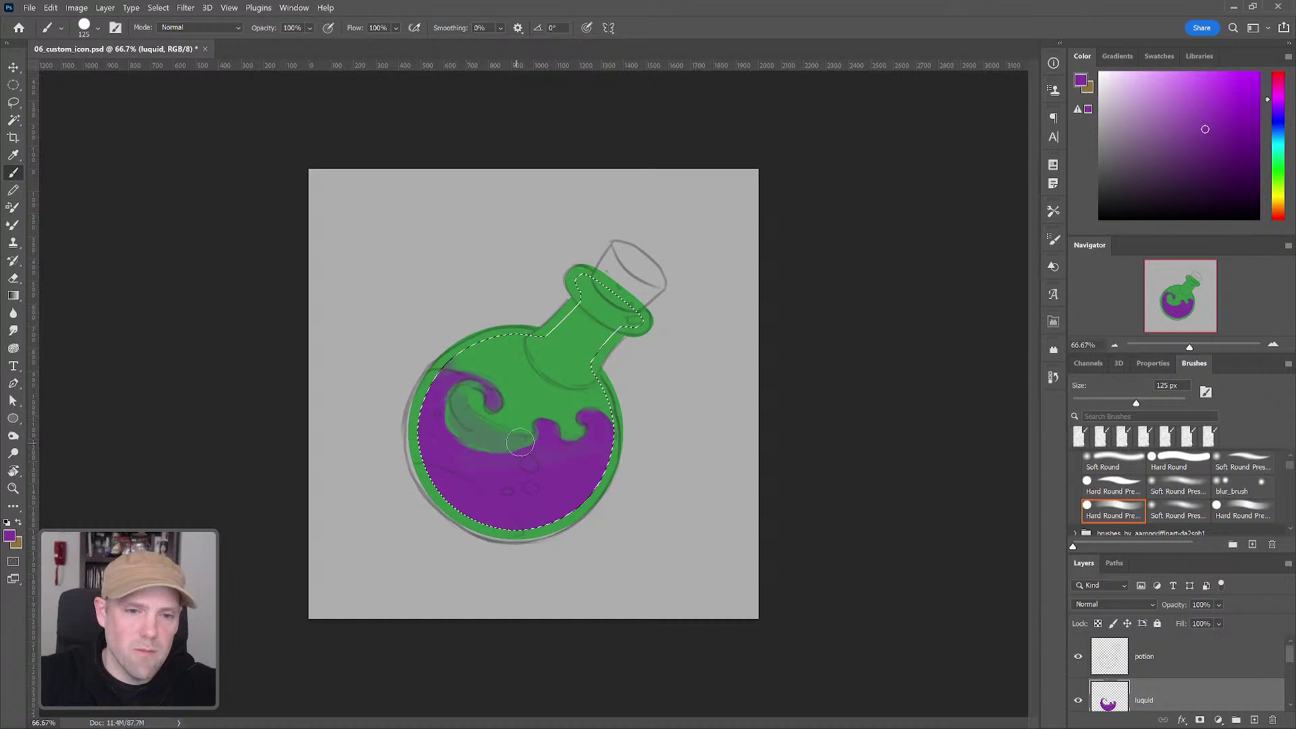
mouse_move(453, 421)
mouse_down()
mouse_move(482, 444)
mouse_move(528, 438)
mouse_move(479, 429)
mouse_move(483, 401)
mouse_up()
key(ctrl+z)
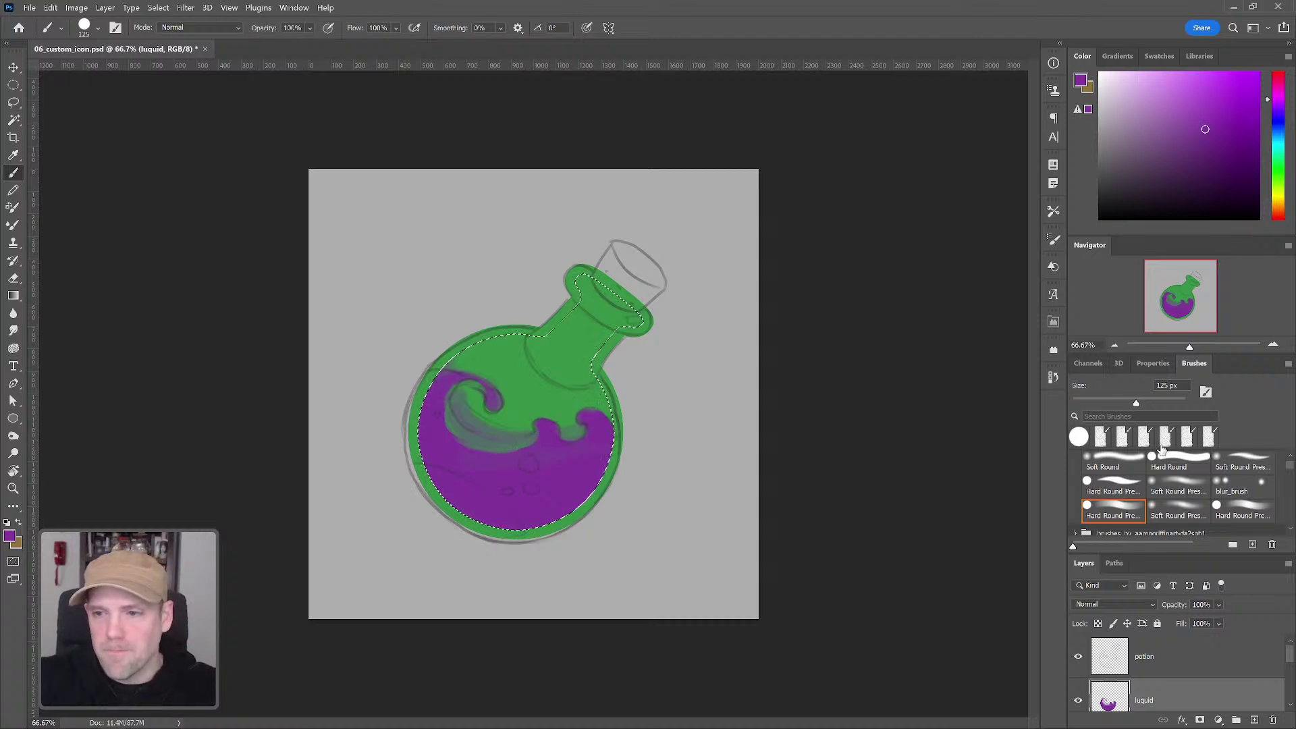
Step: Return to the chalk brush in Wade_brushes at 125 px and undo the last stroke
drag(1291, 468, 1292, 507)
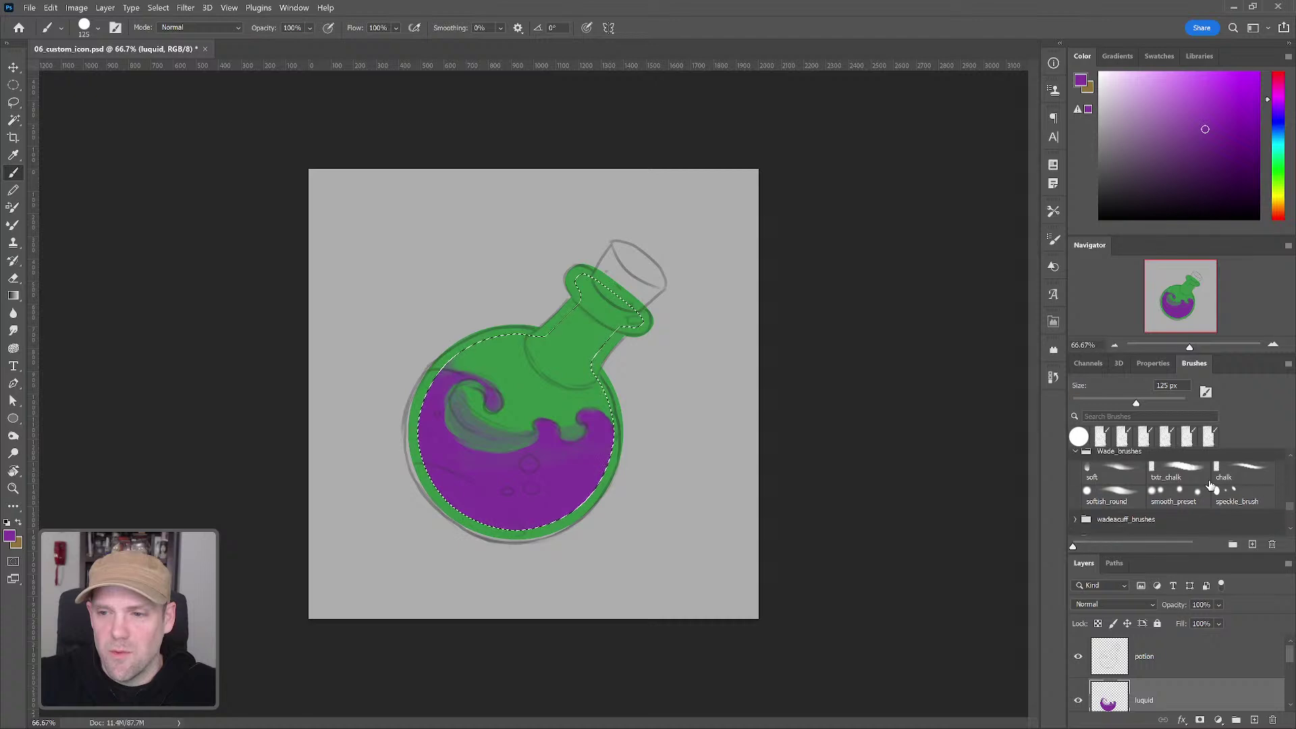
click(1242, 472)
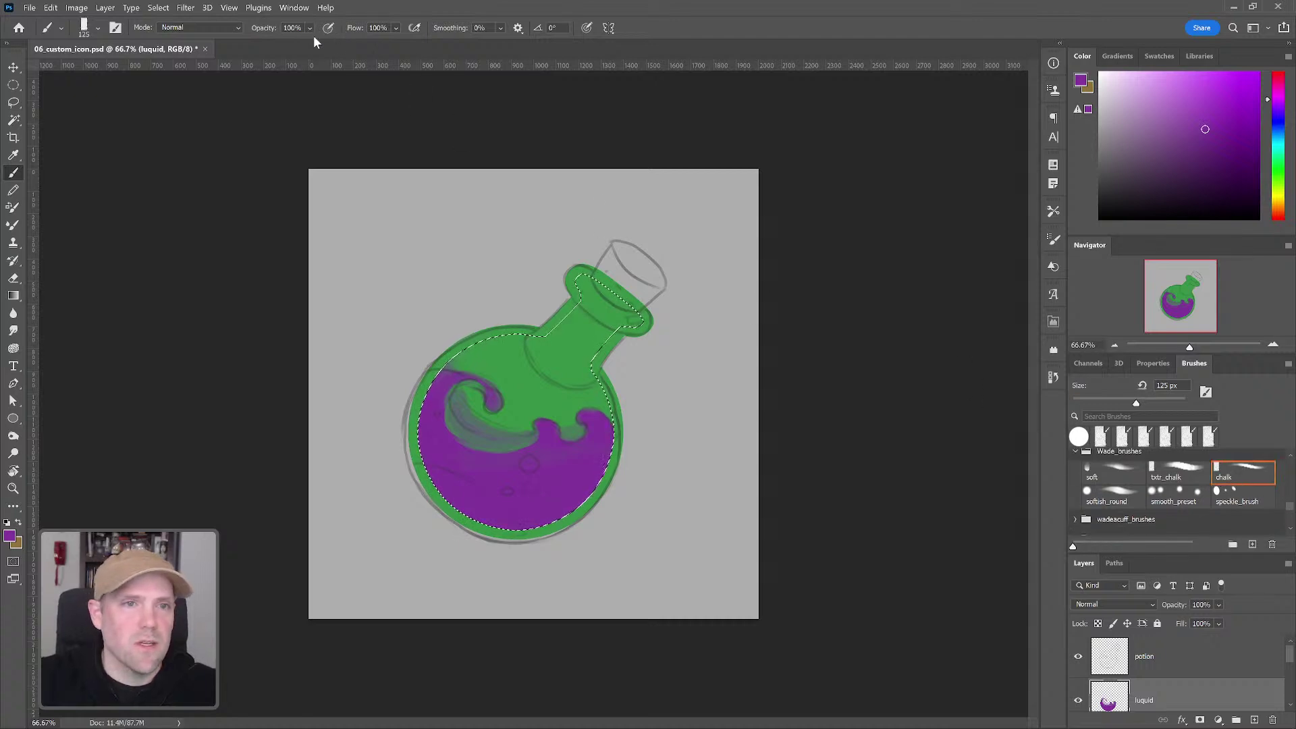
key(ctrl+z)
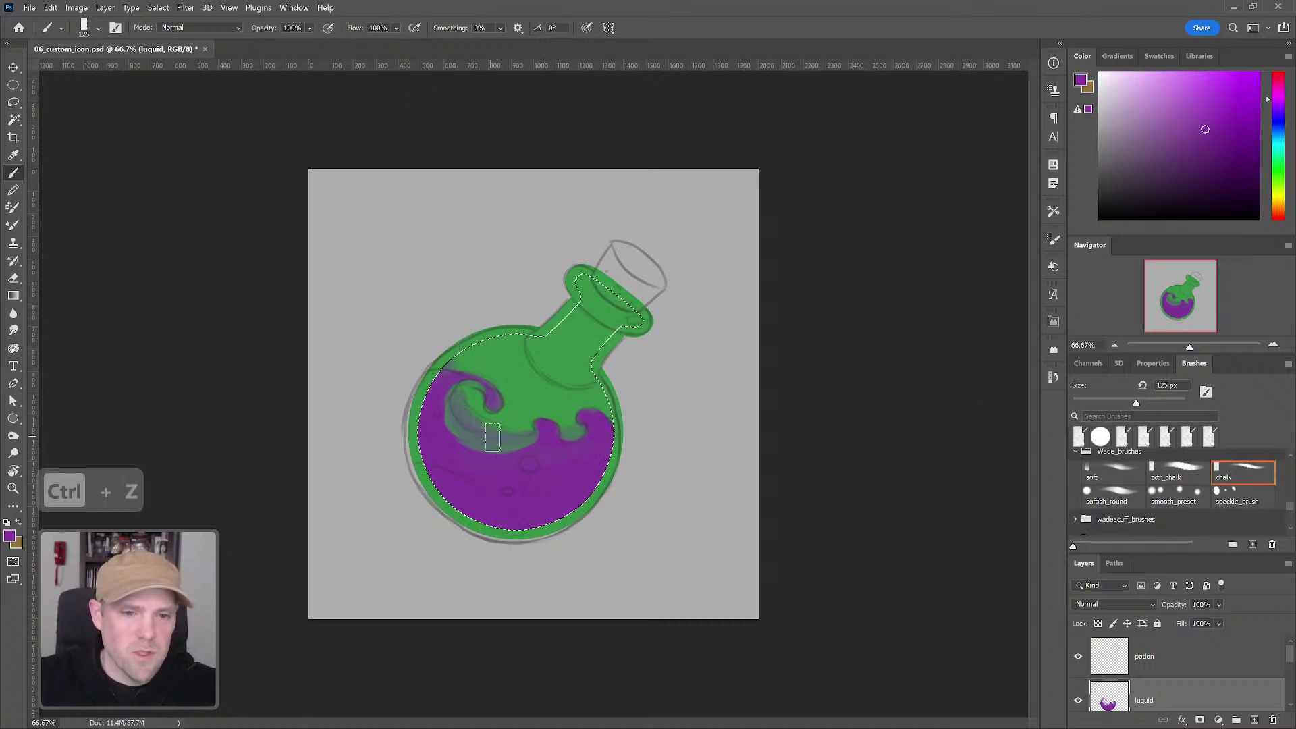
Step: Even out the translucent patch in the hollow with sampled blue-grey and hide the selection outline
alt+click(493, 446)
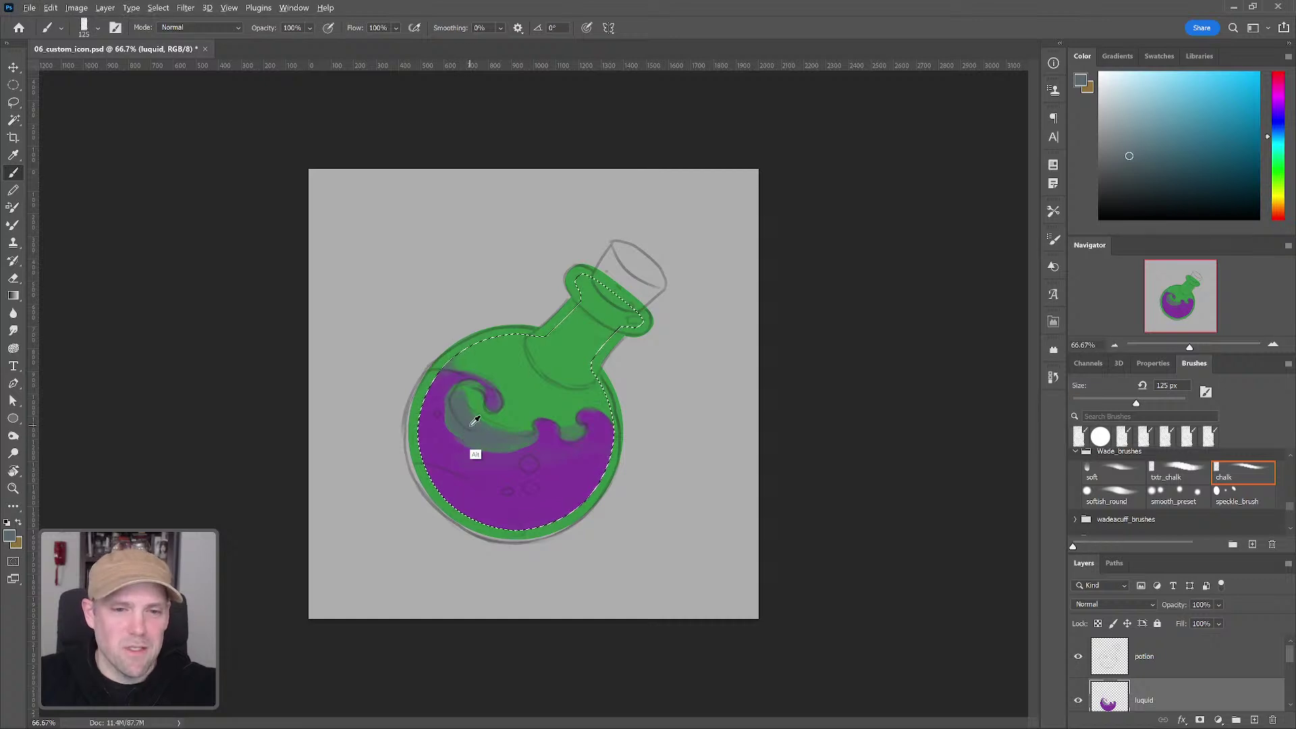
alt+click(491, 428)
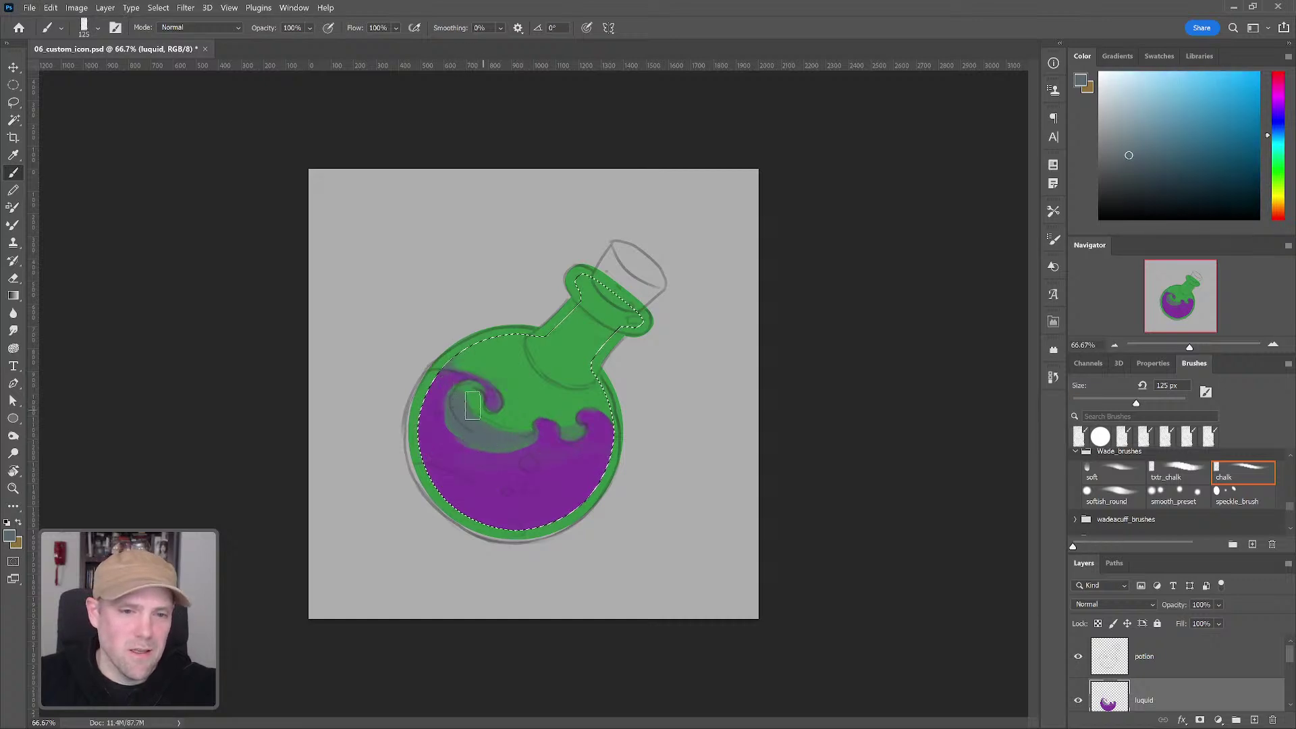
key(ctrl+z)
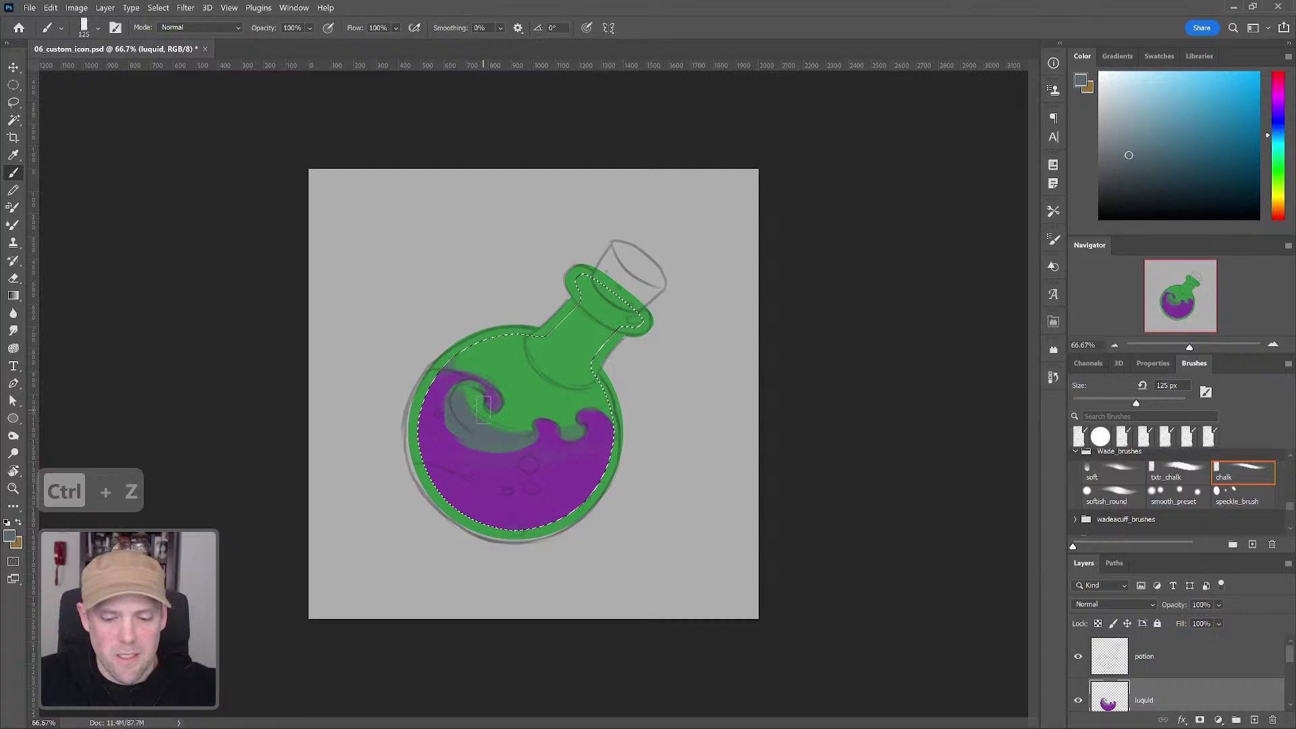
key(ctrl+h)
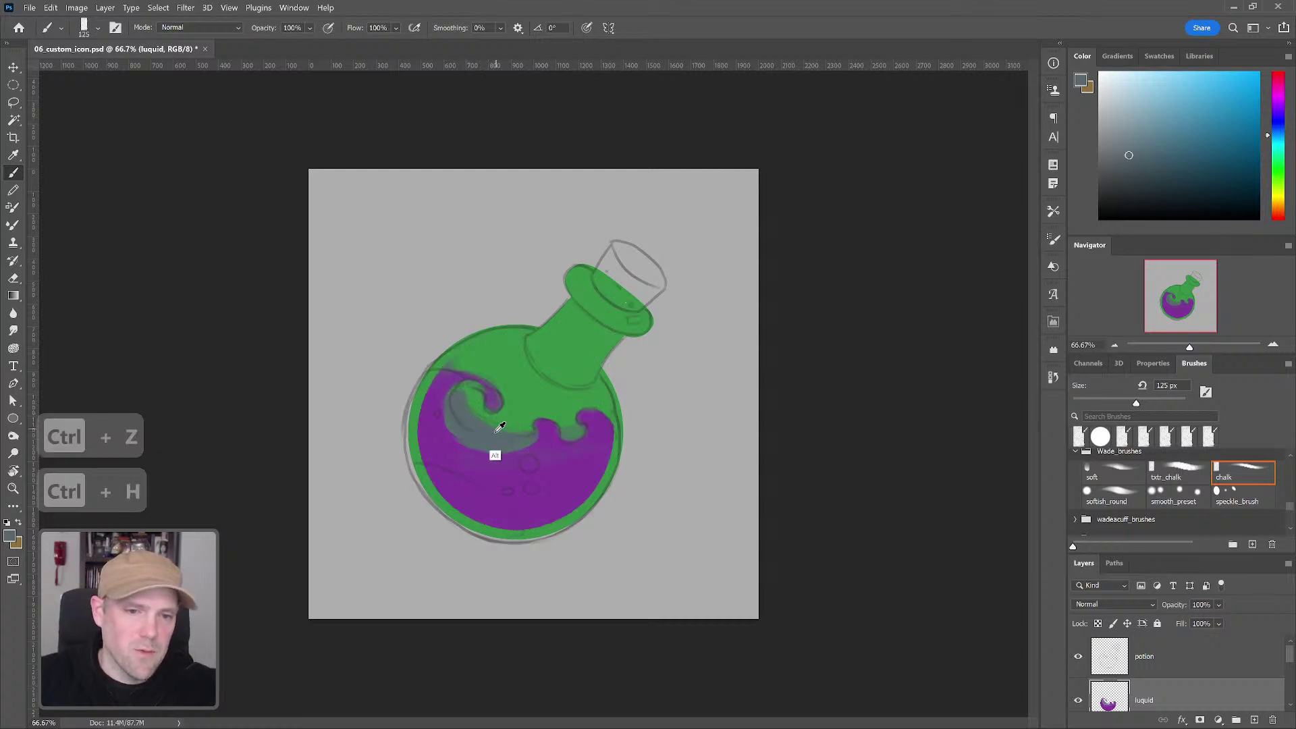
Step: Try painting sampled purple strokes over the translucent patch beneath the large wave
alt+click(556, 453)
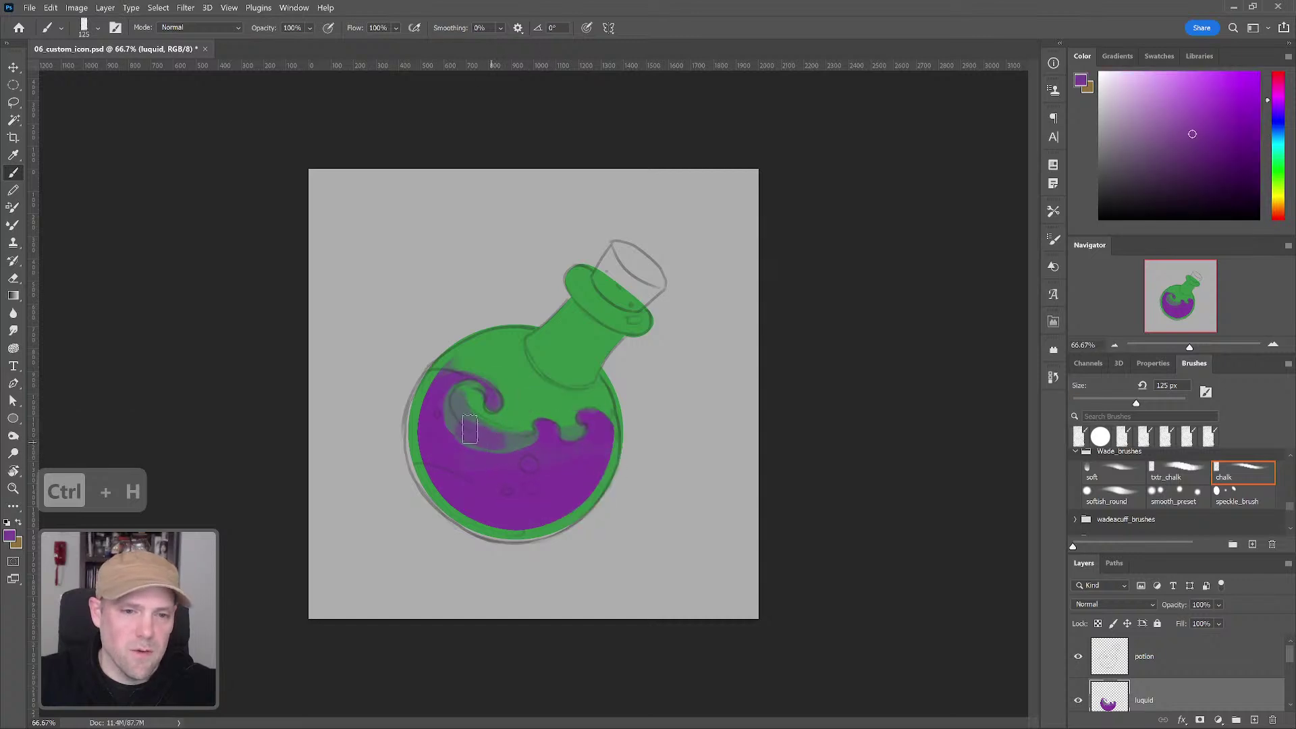
key(ctrl+z)
alt+click(575, 461)
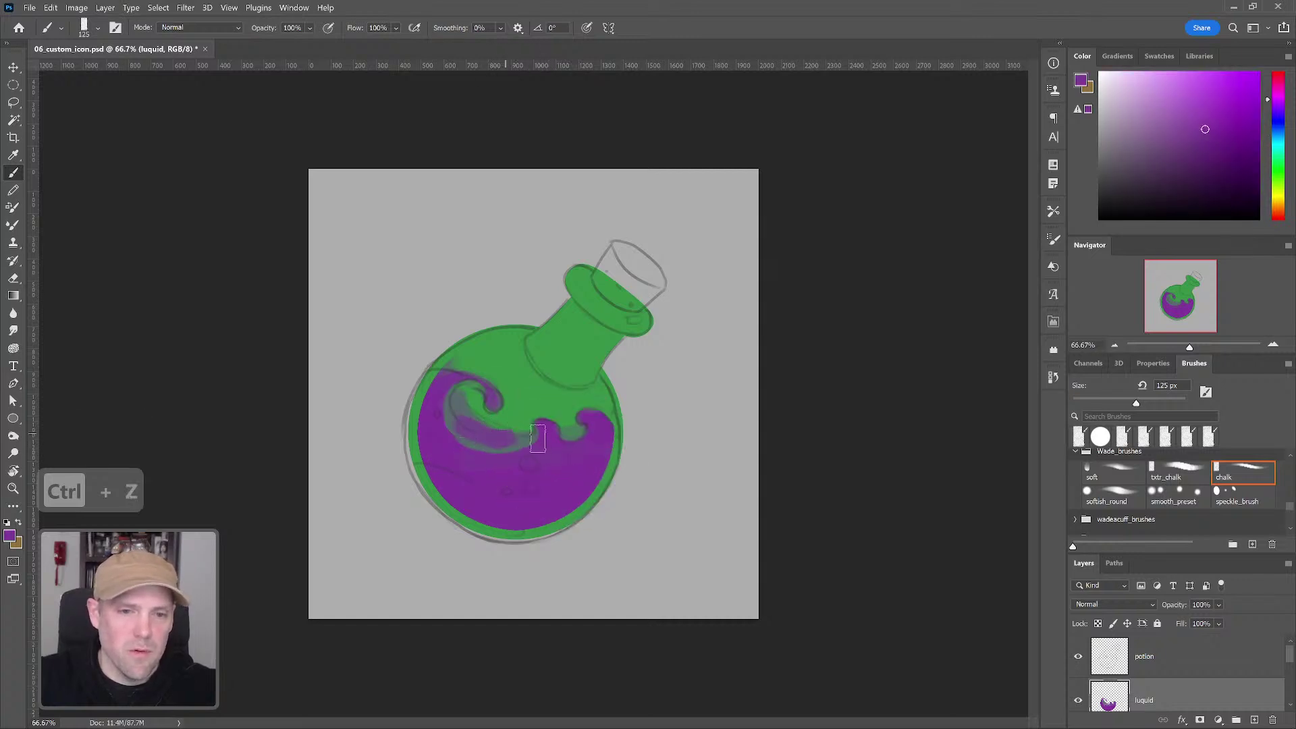
key(ctrl+z)
Step: Blend sampled blue-grey through the hollow, erase its inner edge into a curved sweep, and touch up the gap between the small crests
alt+click(511, 447)
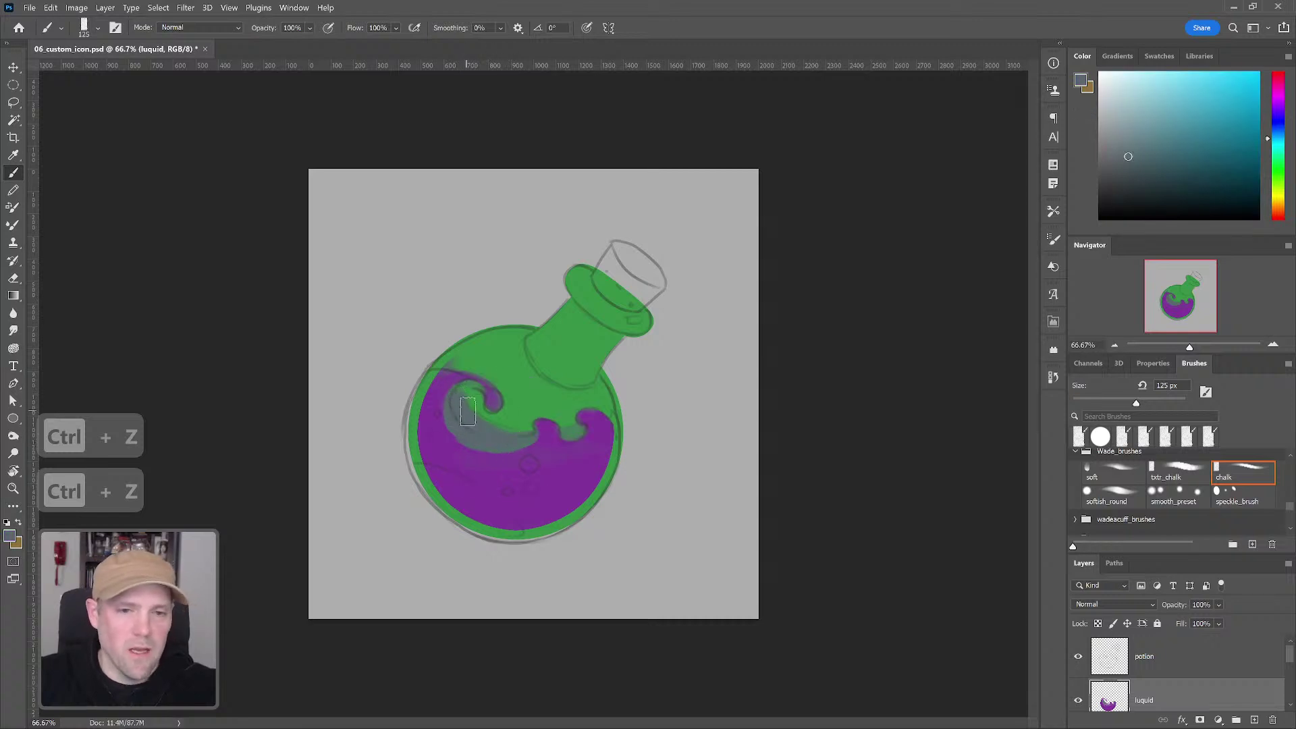
key(alt)
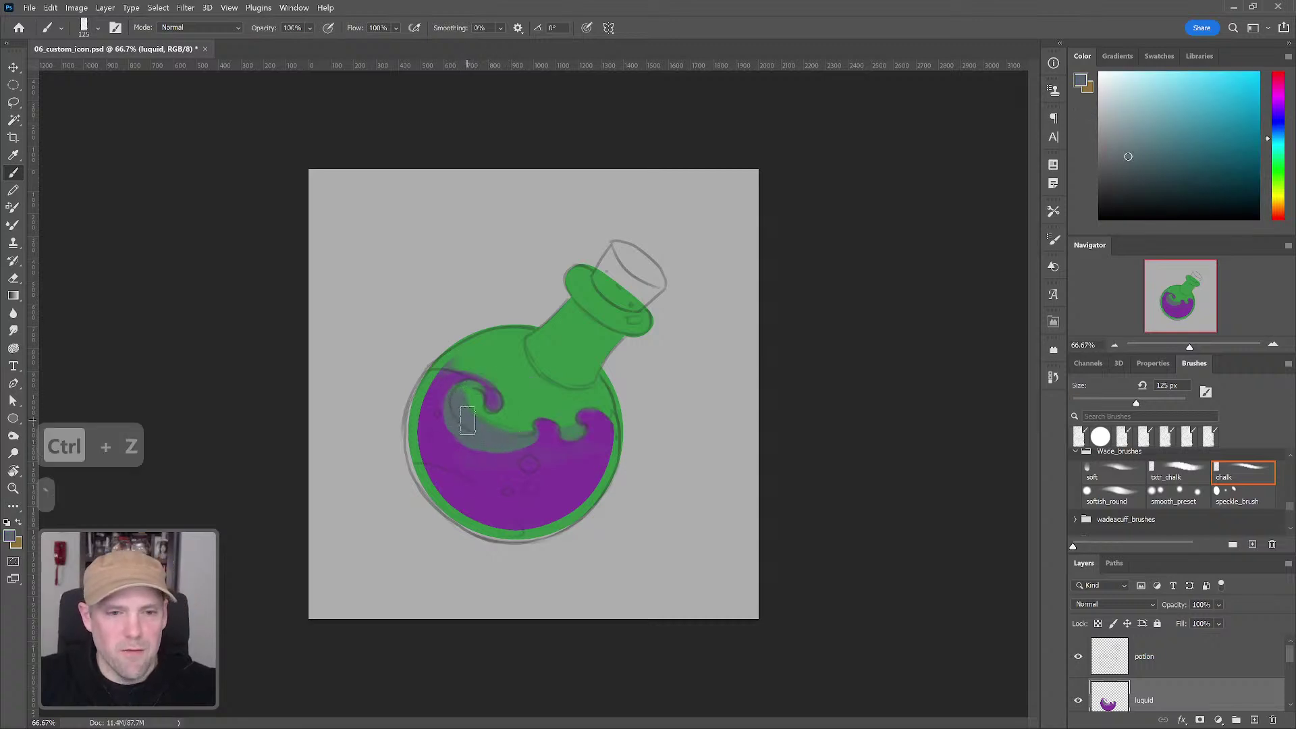
key(Left)
key(Left)
key(Left)
key(Left)
key(Left)
key(Left)
key(Left)
key(Left)
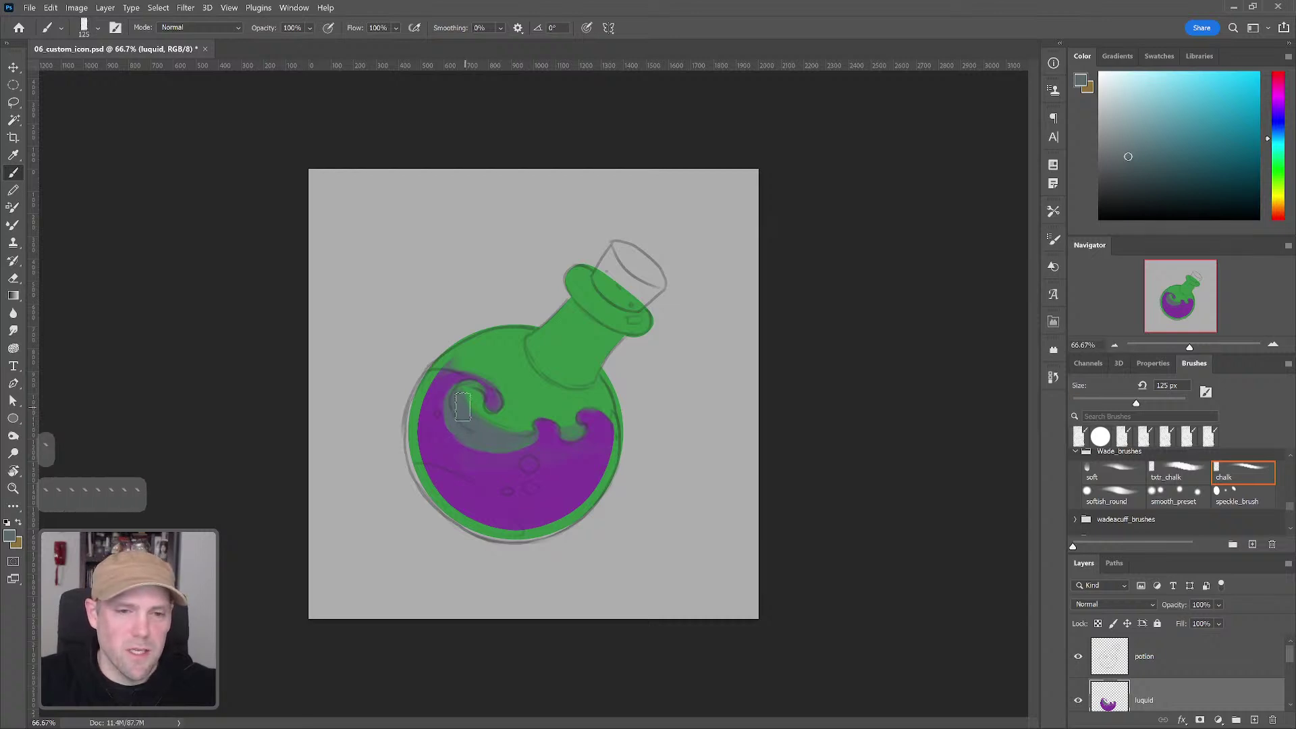
key(Left)
key(Left)
key(Left)
key(Left)
key(Left)
key(Left)
key(Left)
key(Left)
key(Left)
key(Left)
key(Left)
key(Left)
key(Left)
key(Left)
key(Left)
key(Left)
key(Left)
key(Left)
key(Left)
key(Left)
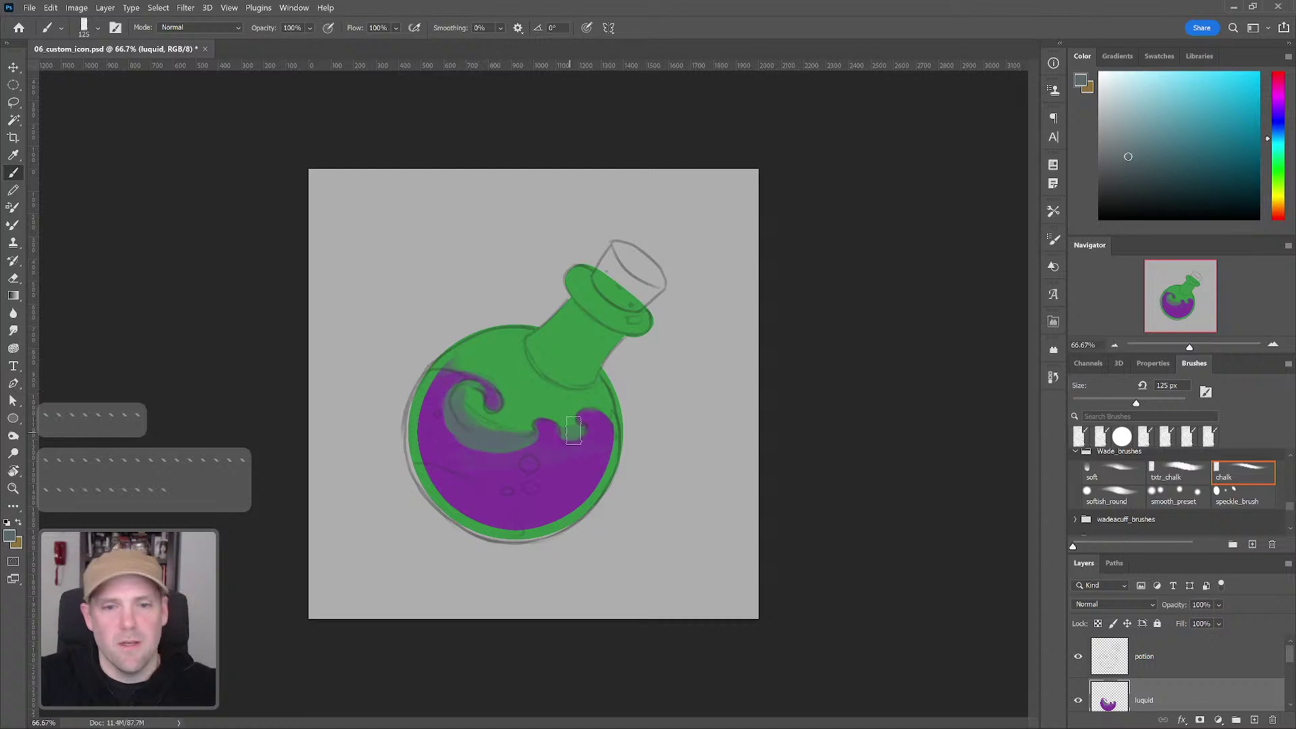
drag(573, 430, 588, 407)
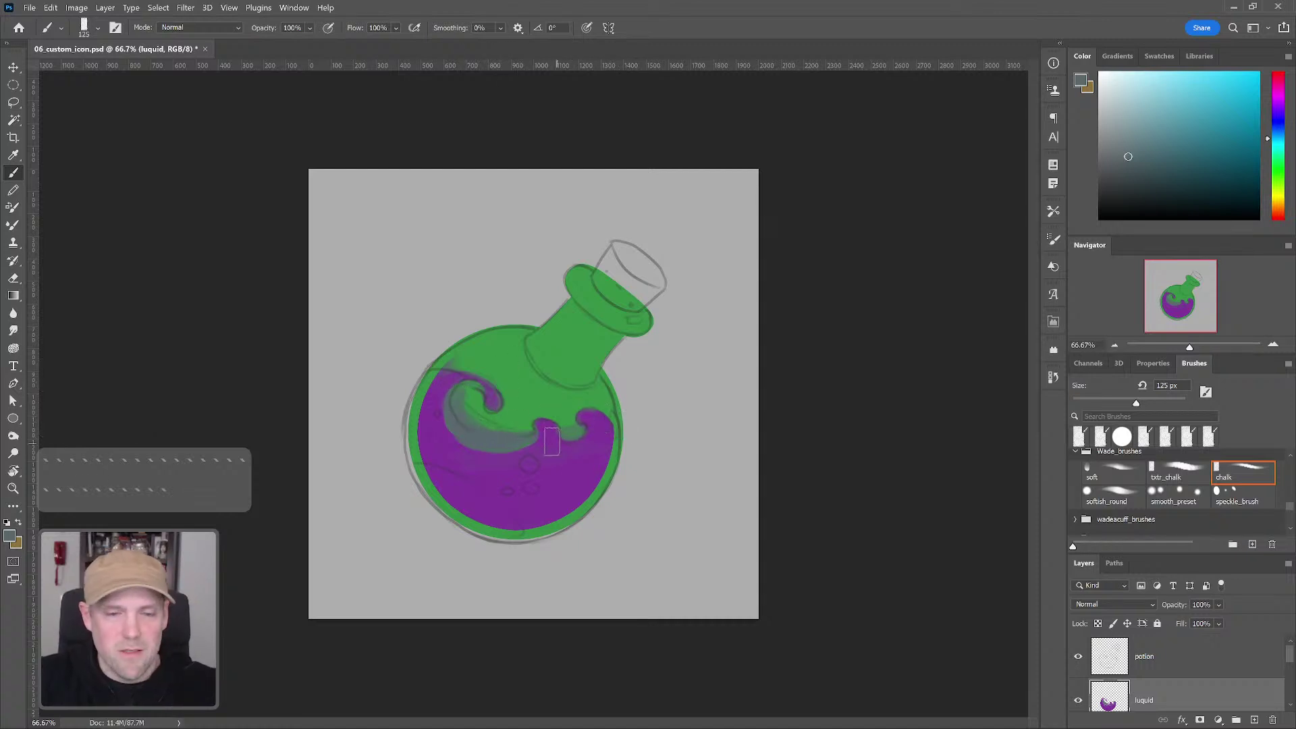
Step: Paint a small translucent wisp above the large wave's crest with sampled purple and blue-grey, reducing the chalk brush to 70 px
key(bracketleft)
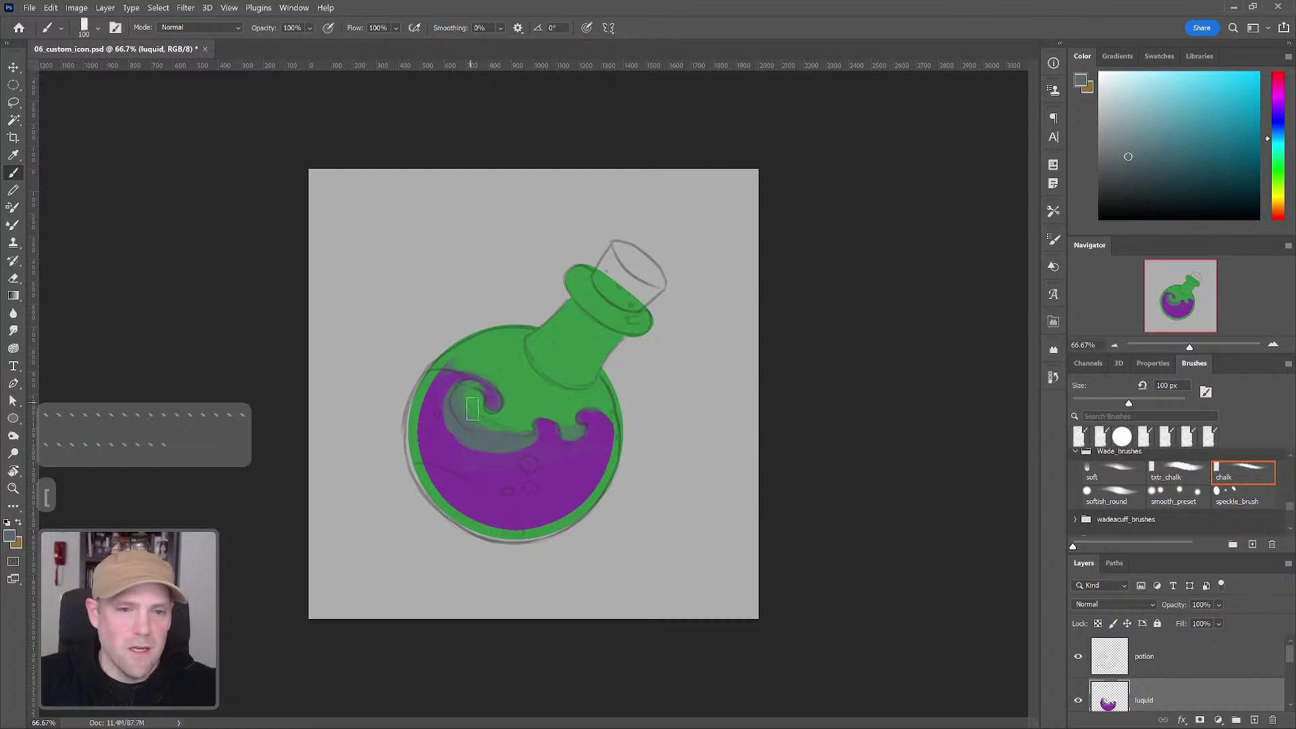
alt+click(451, 381)
key(bracketleft)
key(bracketleft)
key(bracketleft)
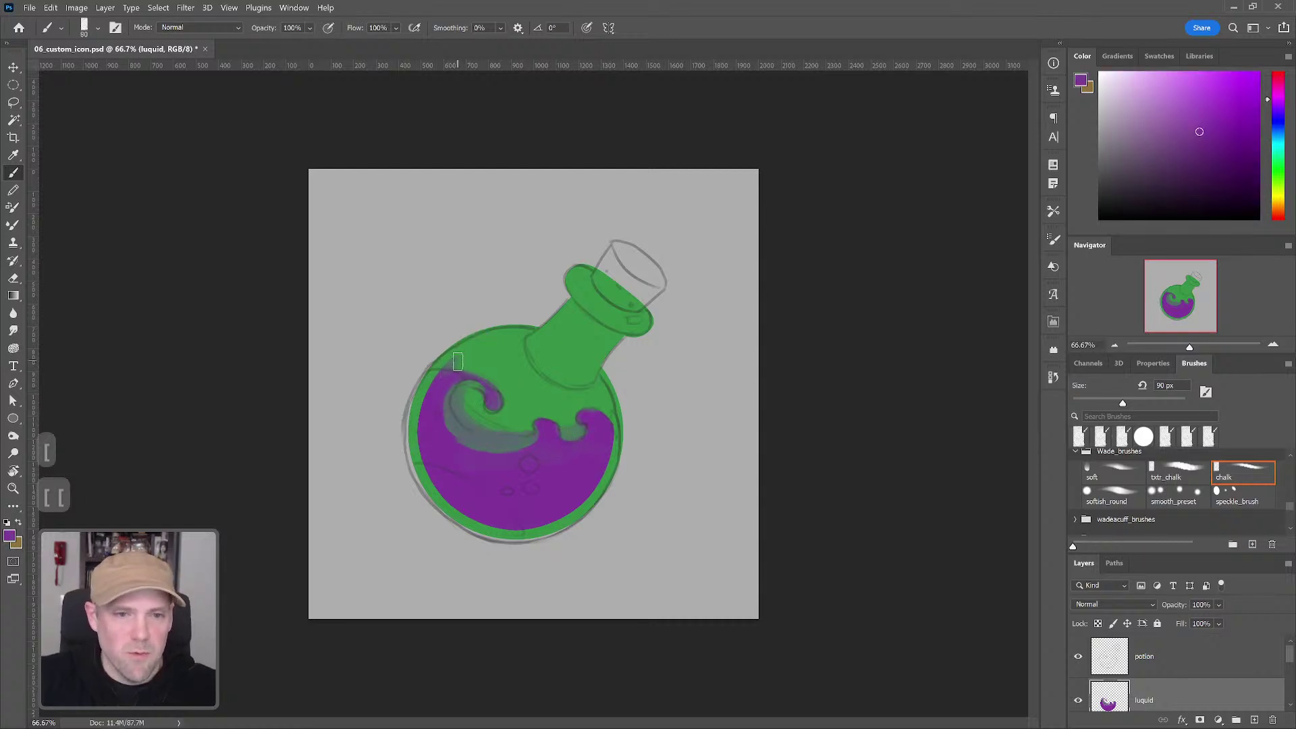
alt+click(488, 437)
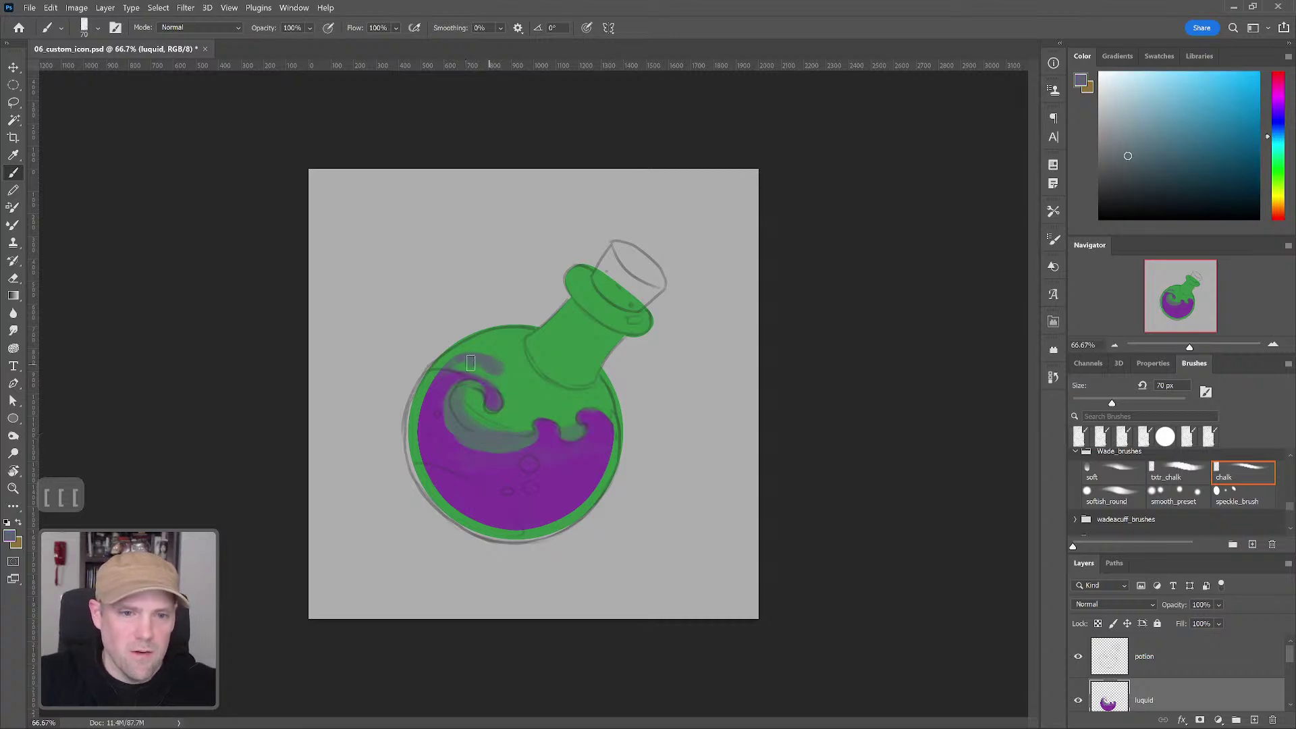
Step: Trim the translucent wisp above the large wave into a tapered curl with the erasing brush at 70 px
key(comma)
key(comma)
key(comma)
key(comma)
key(comma)
key(comma)
key(comma)
key(comma)
key(comma)
key(comma)
key(comma)
key(comma)
key(comma)
key(comma)
key(comma)
key(comma)
key(comma)
key(comma)
key(comma)
key(comma)
key(comma)
key(comma)
key(comma)
key(comma)
key(comma)
key(comma)
key(comma)
key(comma)
key(comma)
key(comma)
key(comma)
key(comma)
key(comma)
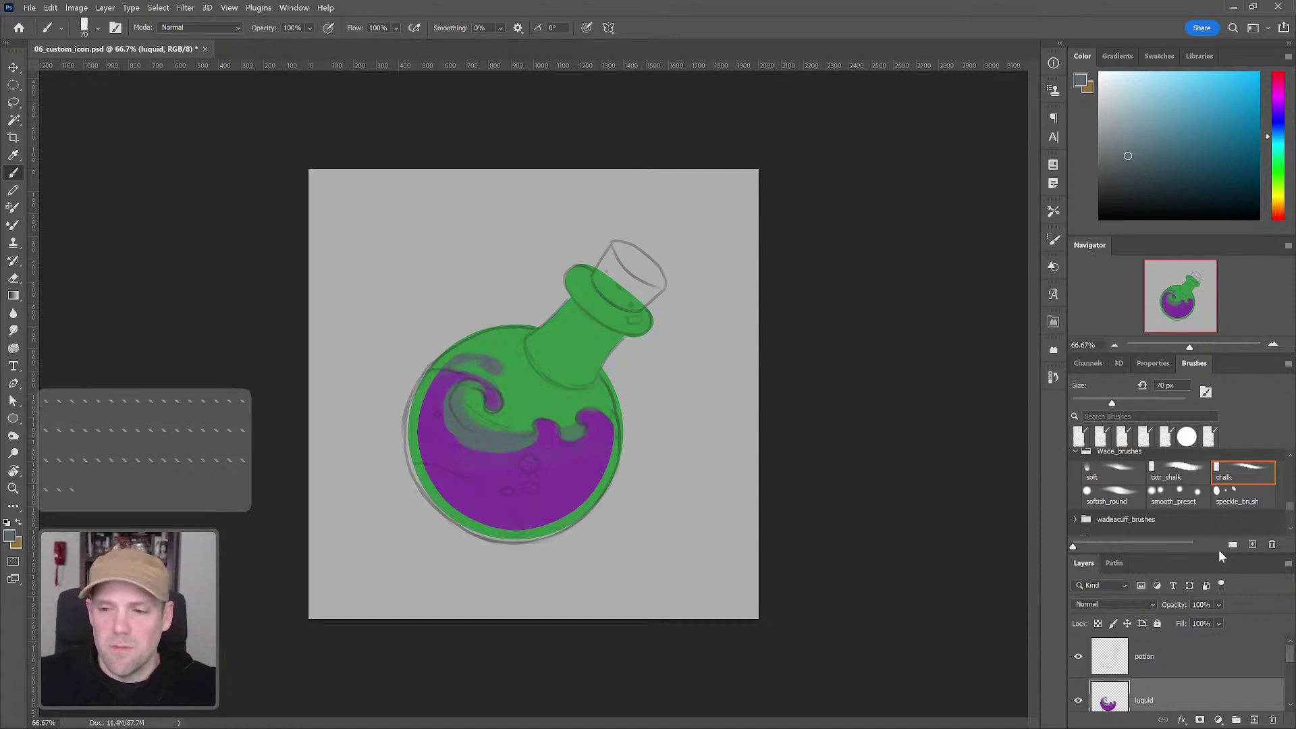
Step: Collapse the brush list and replace the inset bottle selection with the full outline of the bottle layer
click(1195, 364)
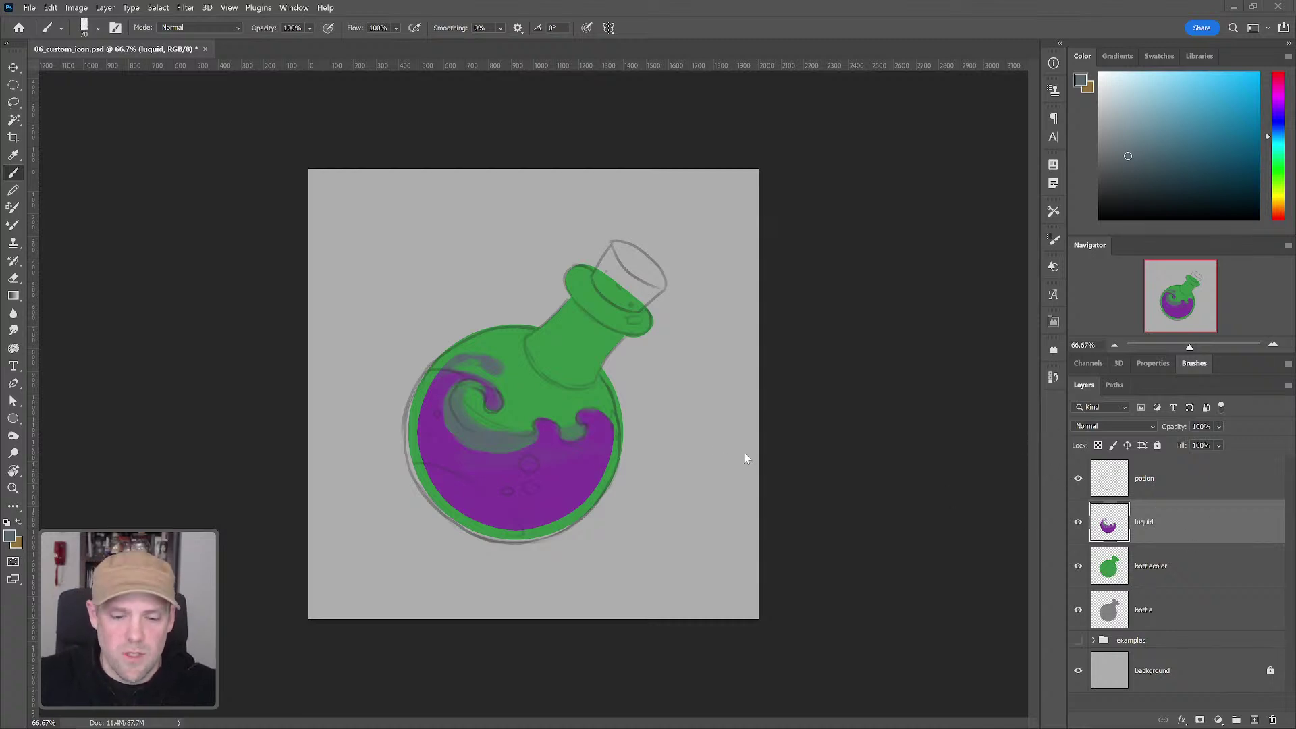
key(ctrl+h)
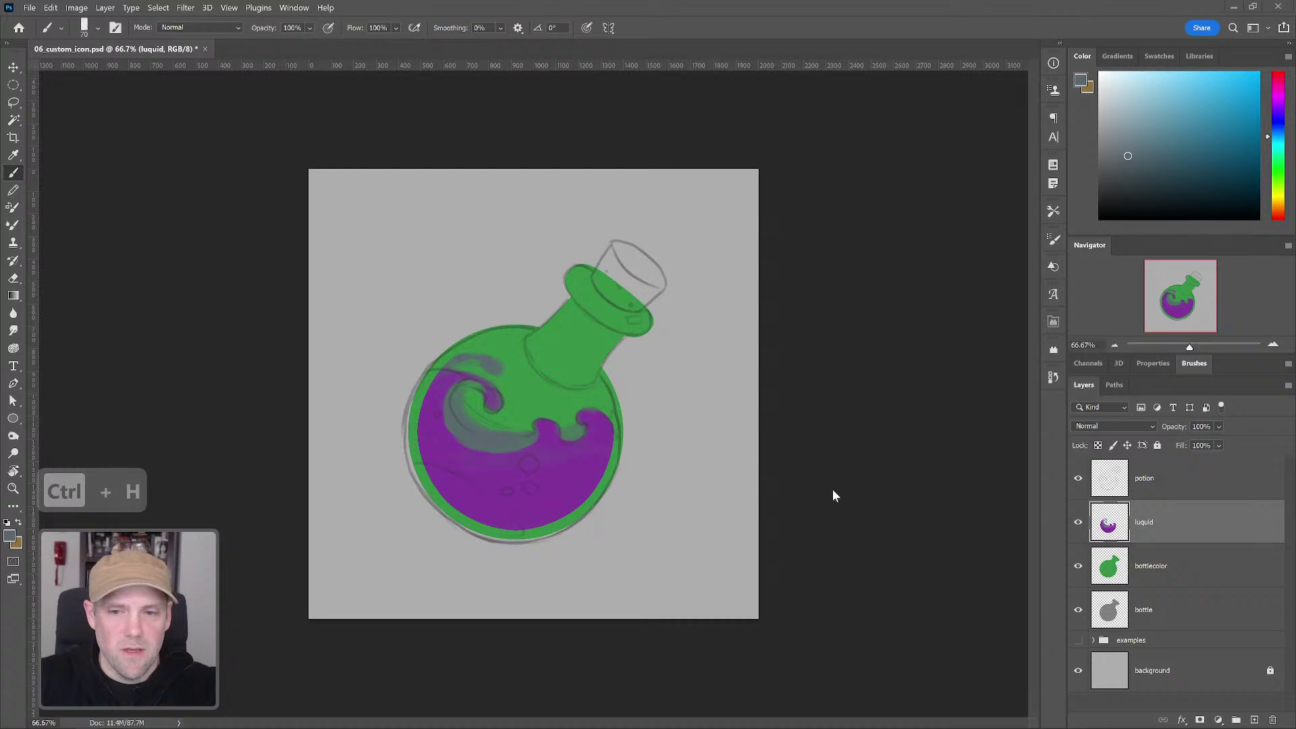
click(1122, 559)
key(ctrl+h)
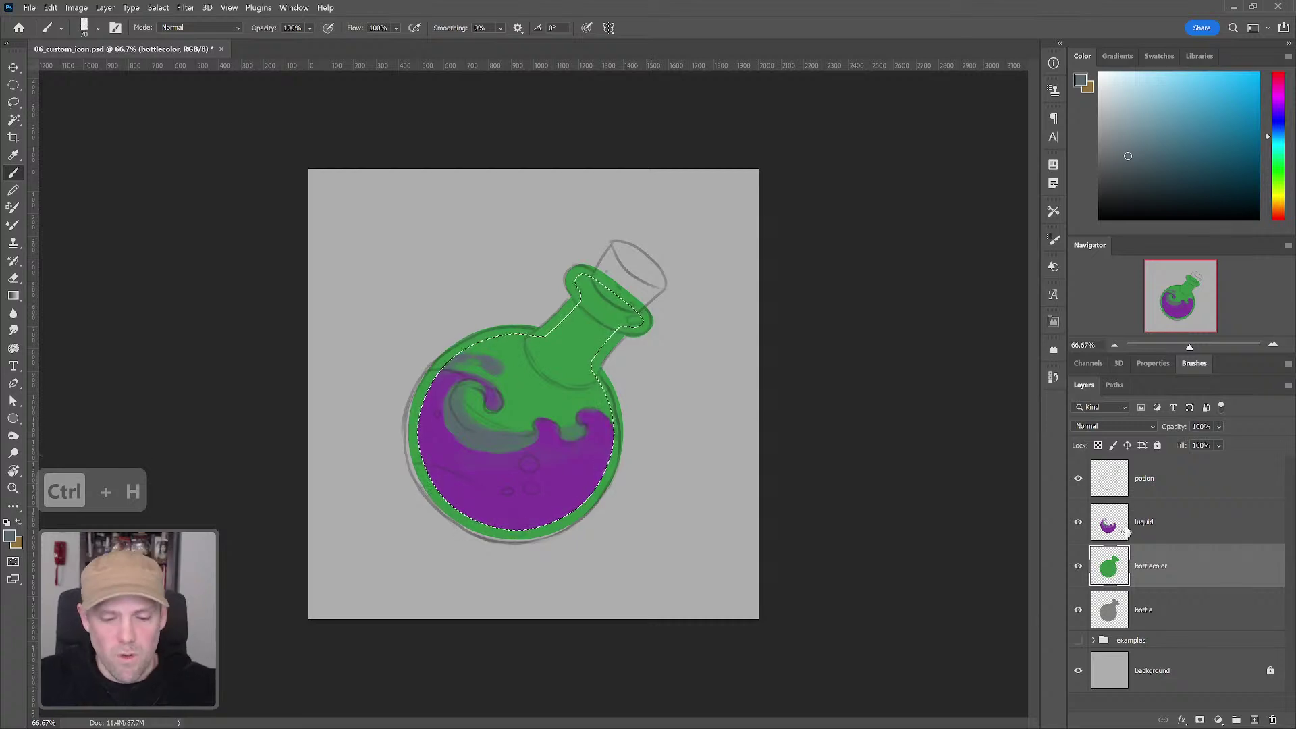
key(ctrl+d)
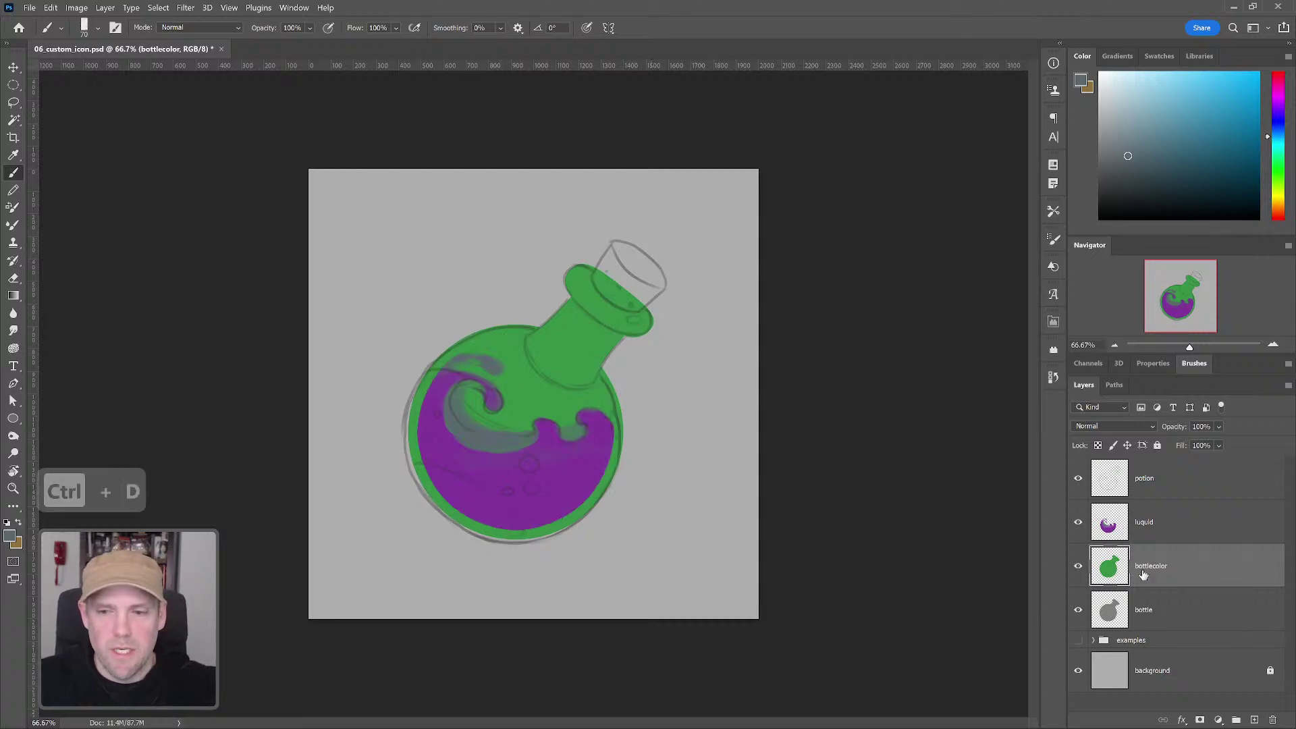
ctrl+click(1111, 614)
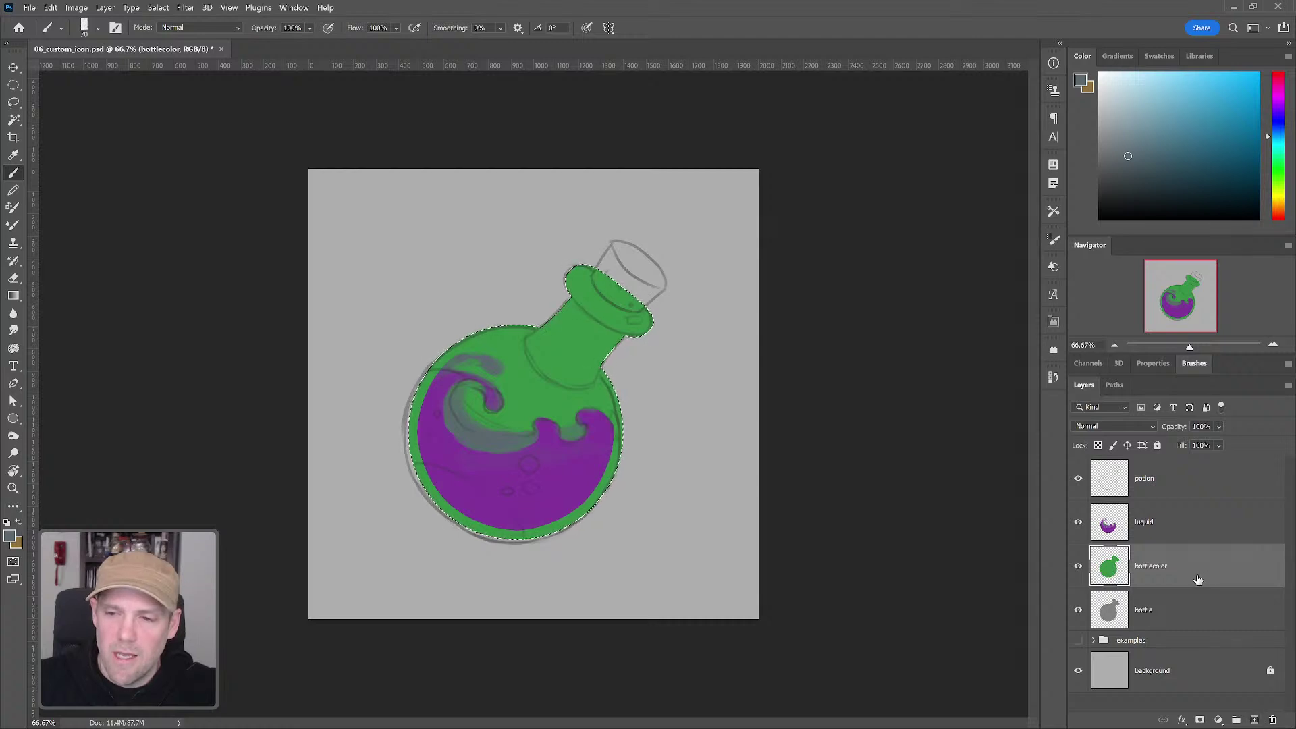
Step: Add a new layer directly above the purple liquid layer and rename it depth
click(1205, 483)
click(1228, 539)
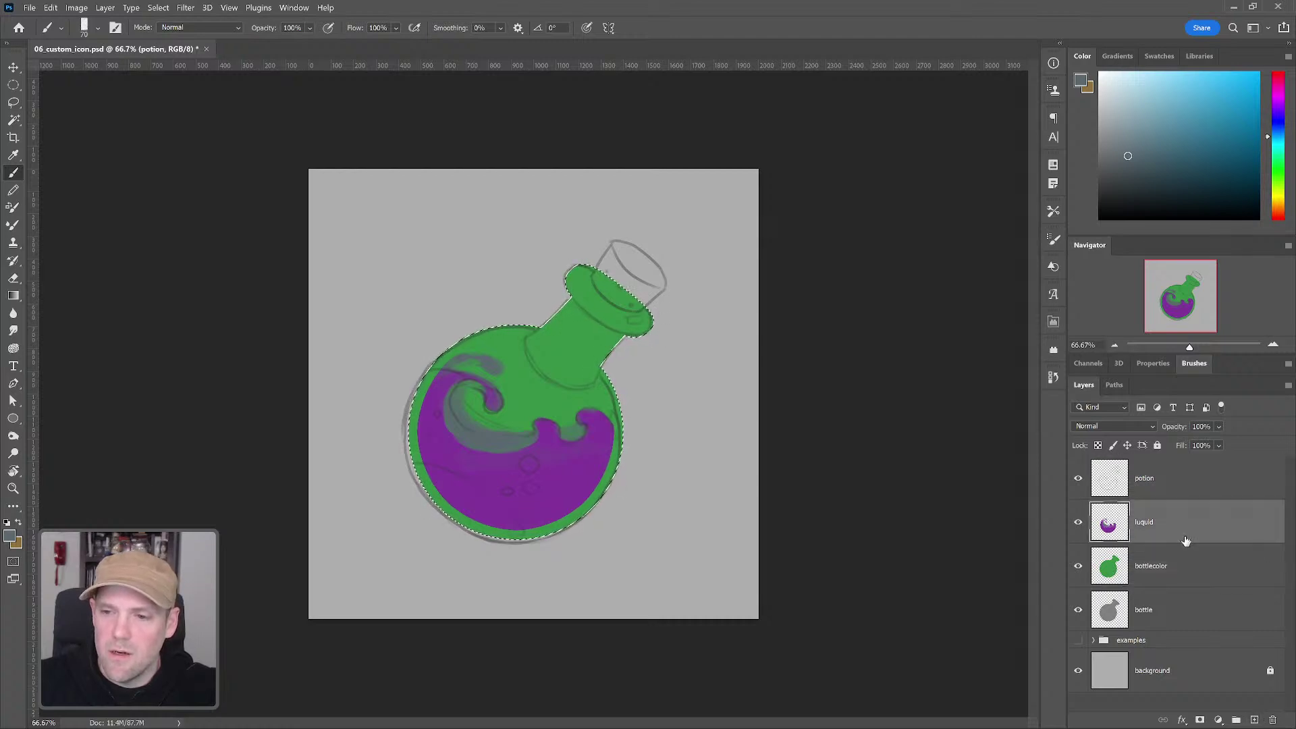
click(1254, 719)
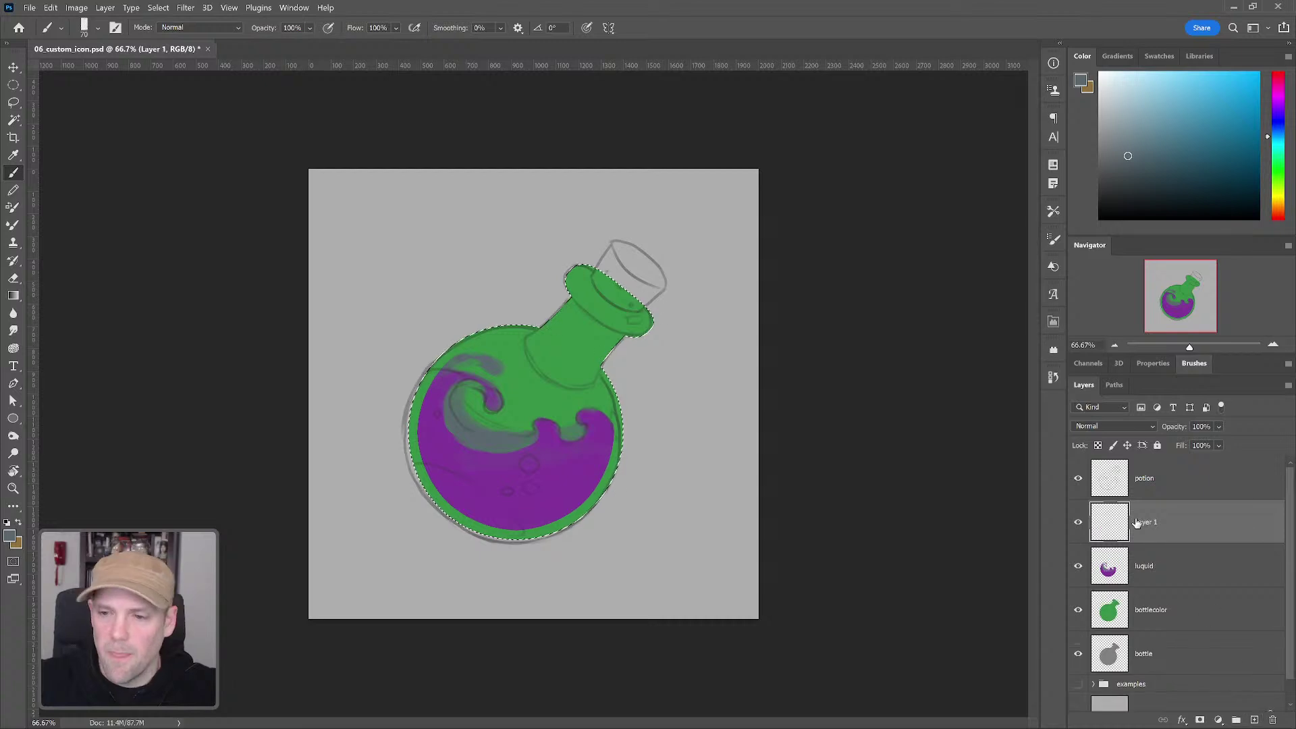
double_click(1147, 522)
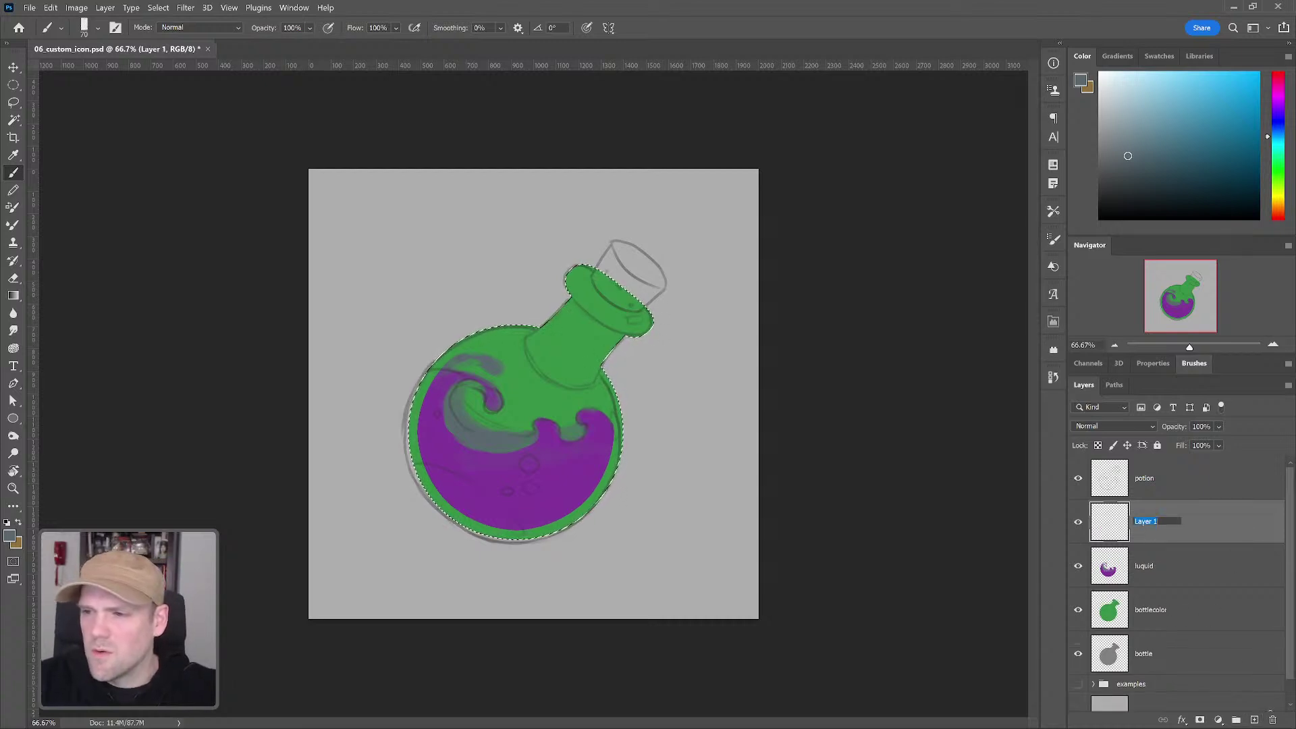
key(Return)
key(ctrl+d)
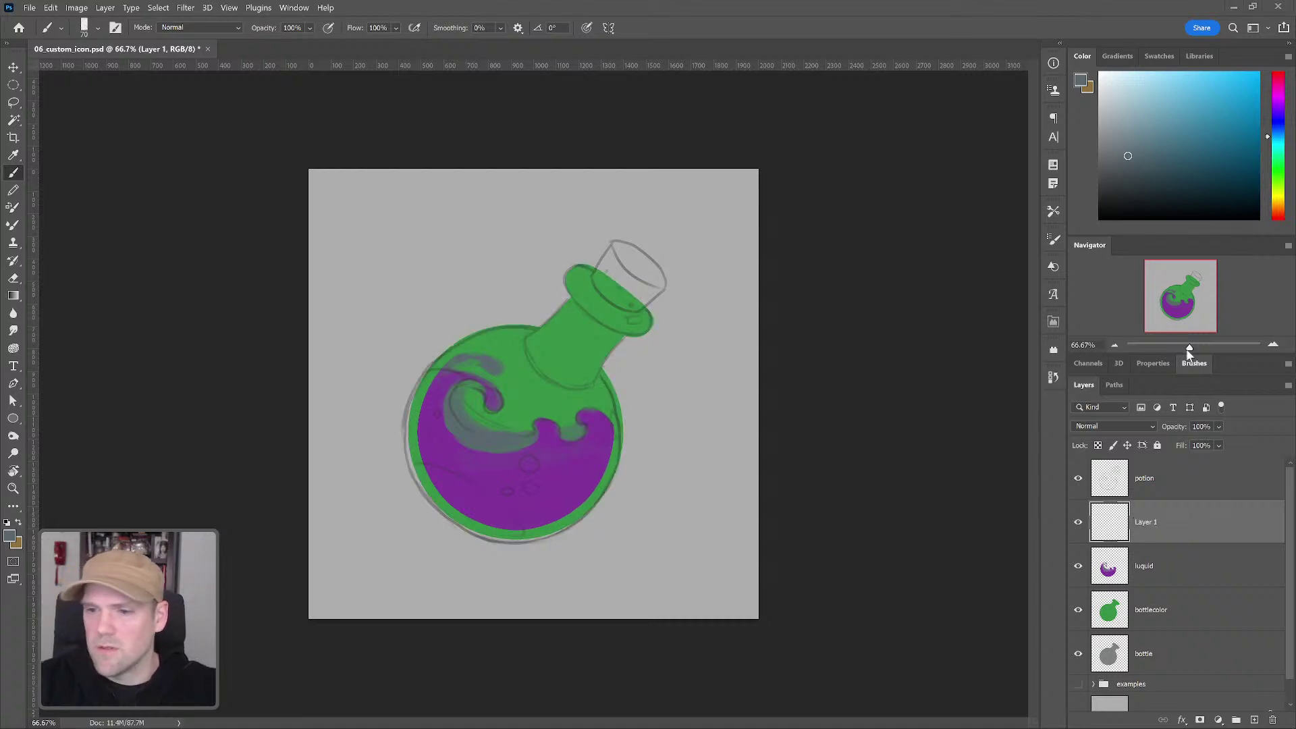
double_click(1147, 523)
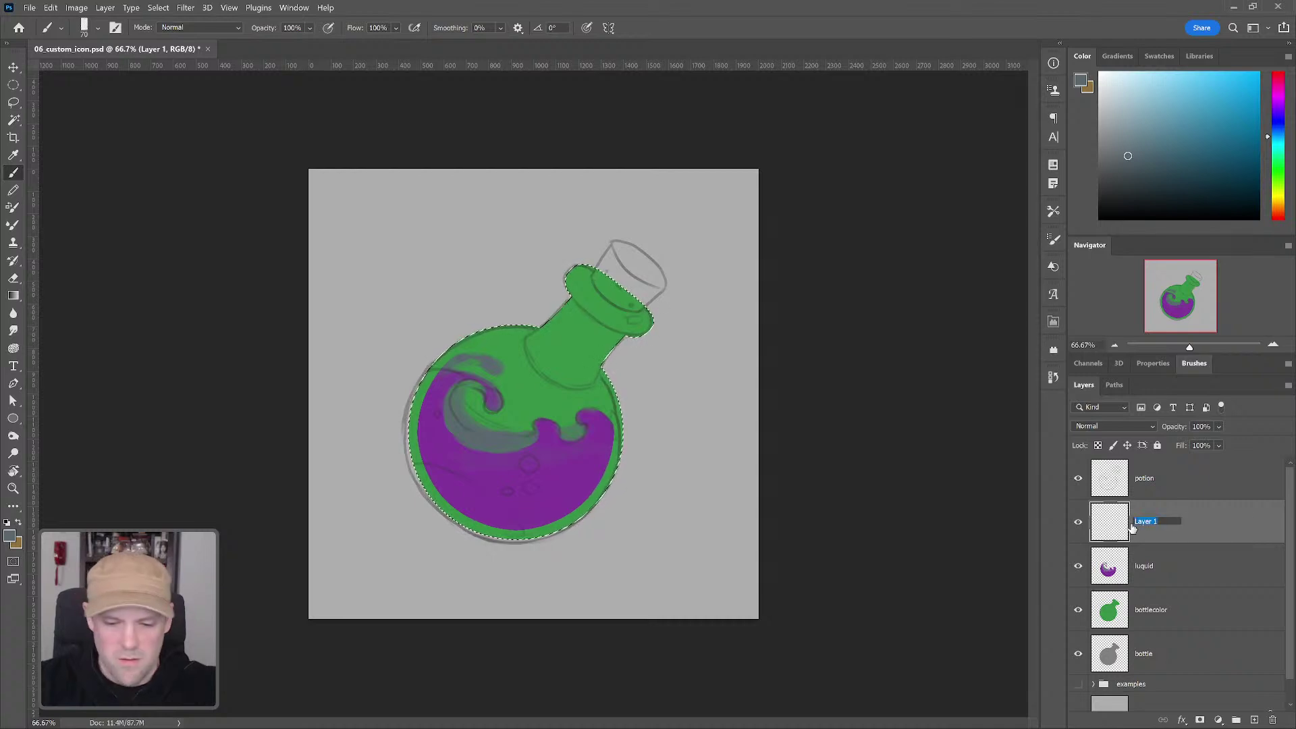
text(depth)
key(Return)
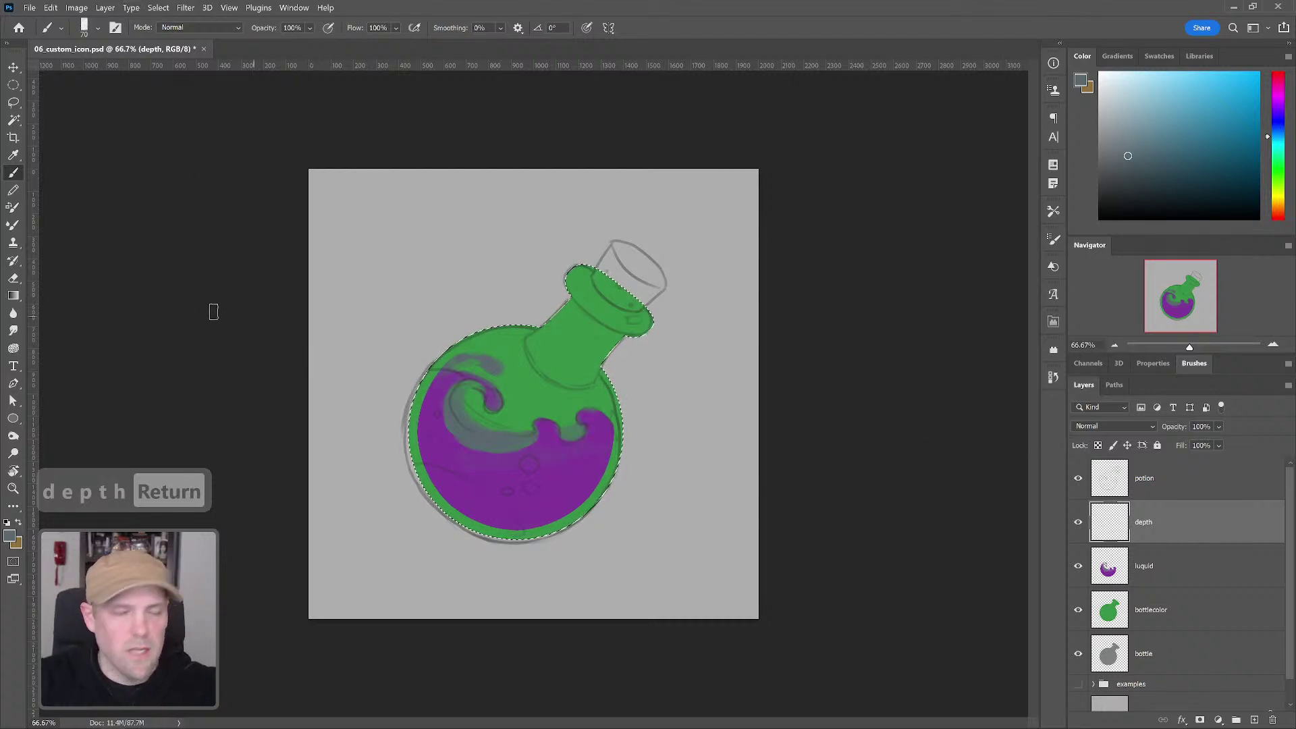
Step: Base a gradient on the Foreground to Transparent preset, setting the start stop's opacity to 2% and the end stop's to 99%
key(g)
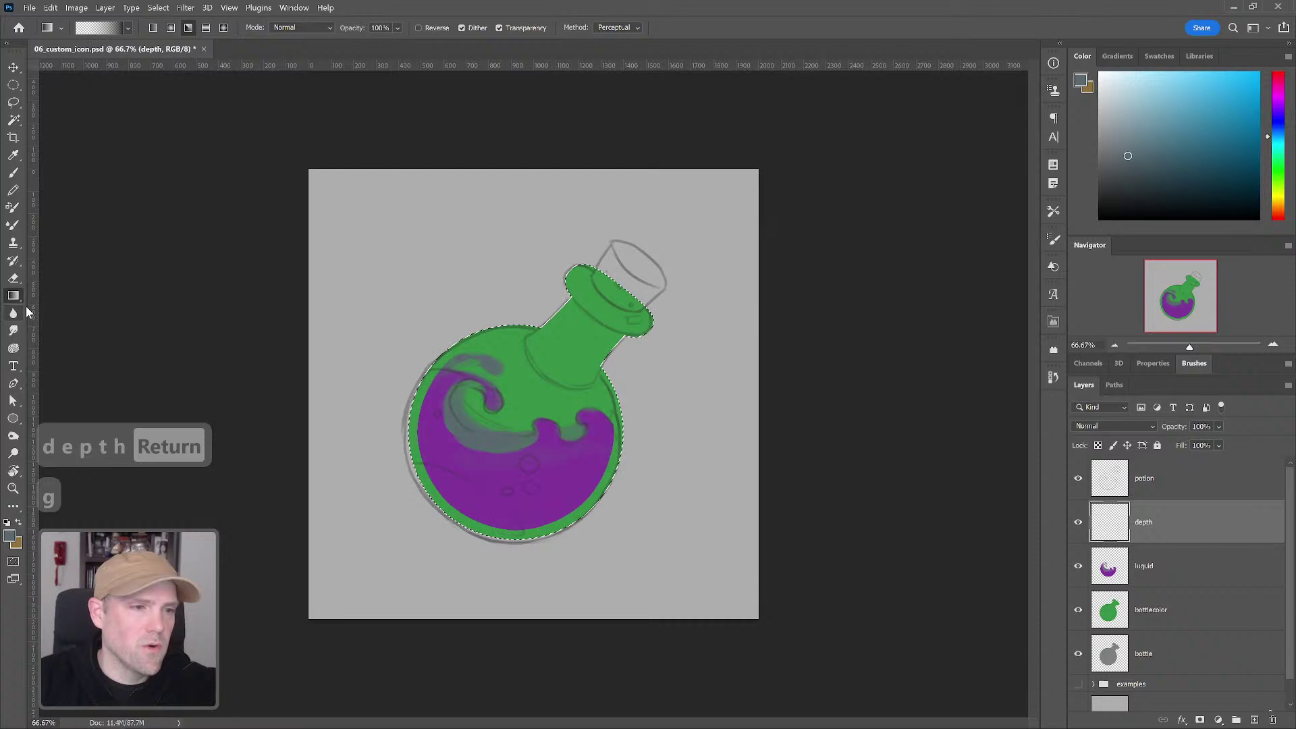
right_click(14, 296)
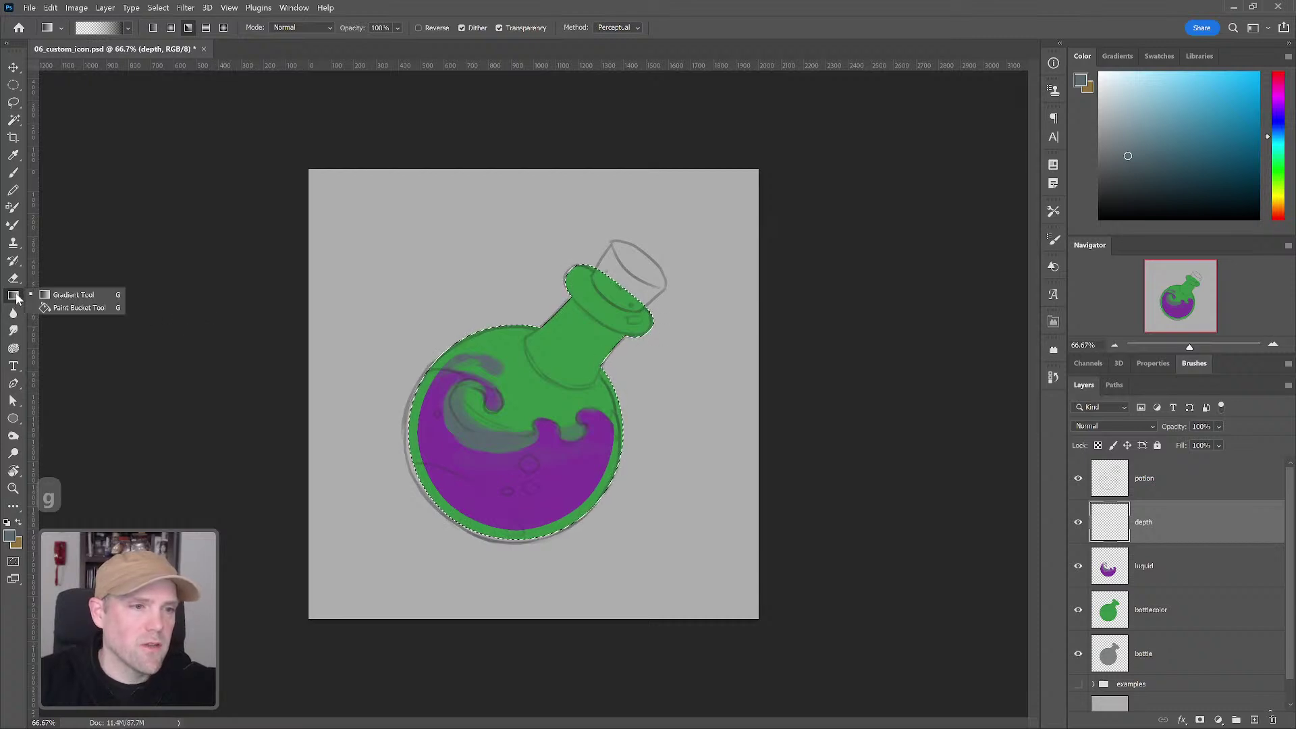
click(83, 293)
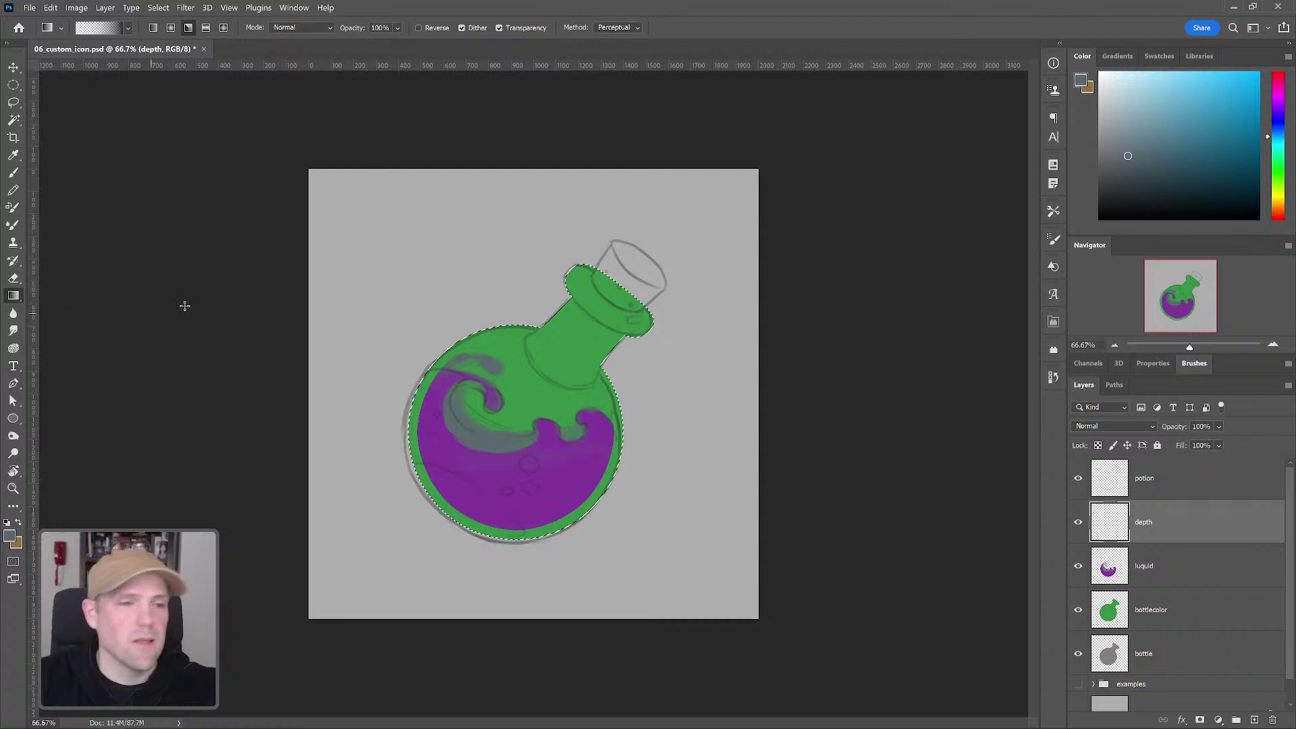
click(111, 30)
click(804, 100)
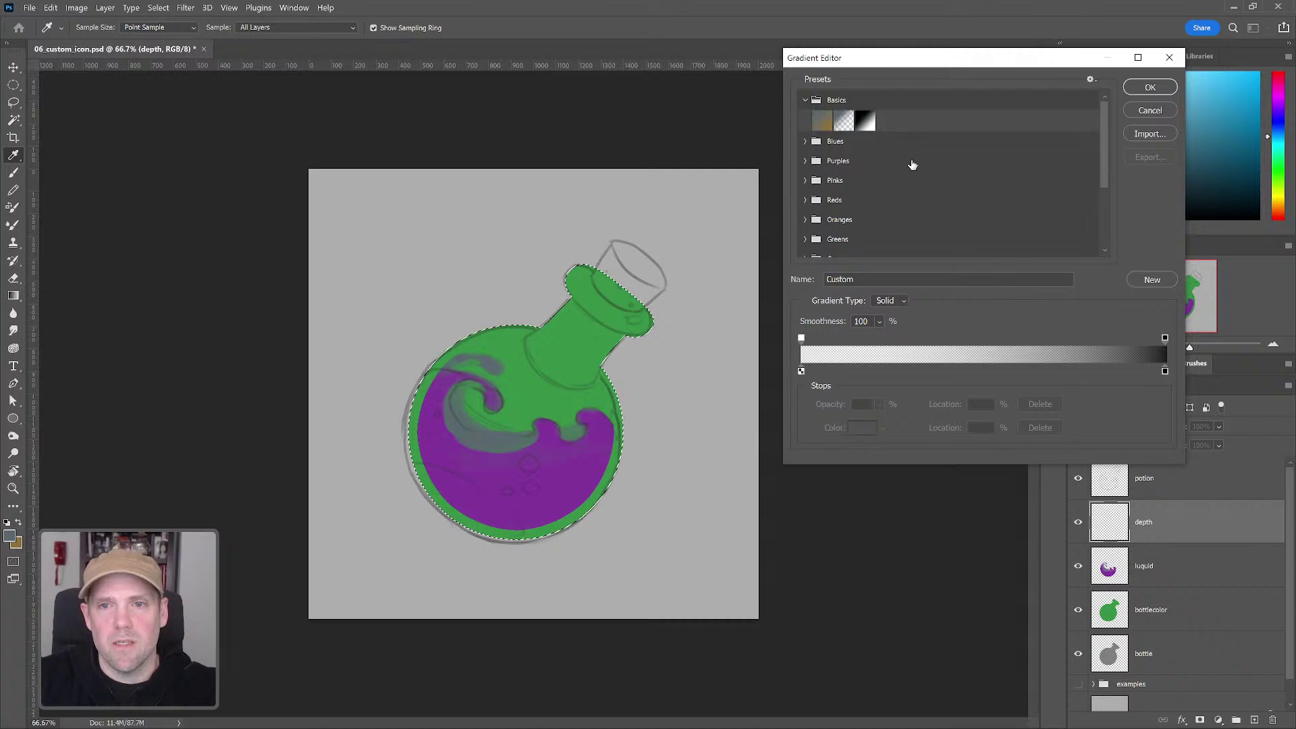
click(843, 121)
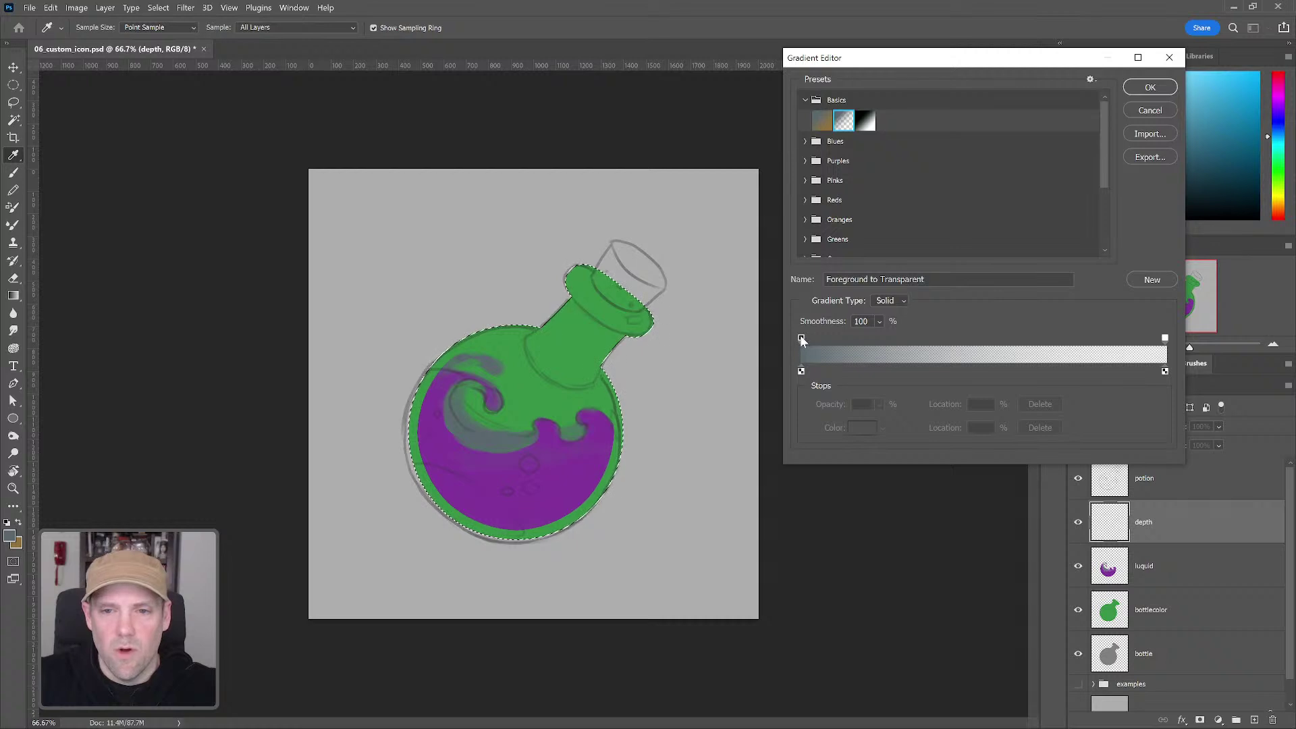
mouse_move(802, 340)
mouse_down()
mouse_move(850, 339)
mouse_move(802, 339)
mouse_up()
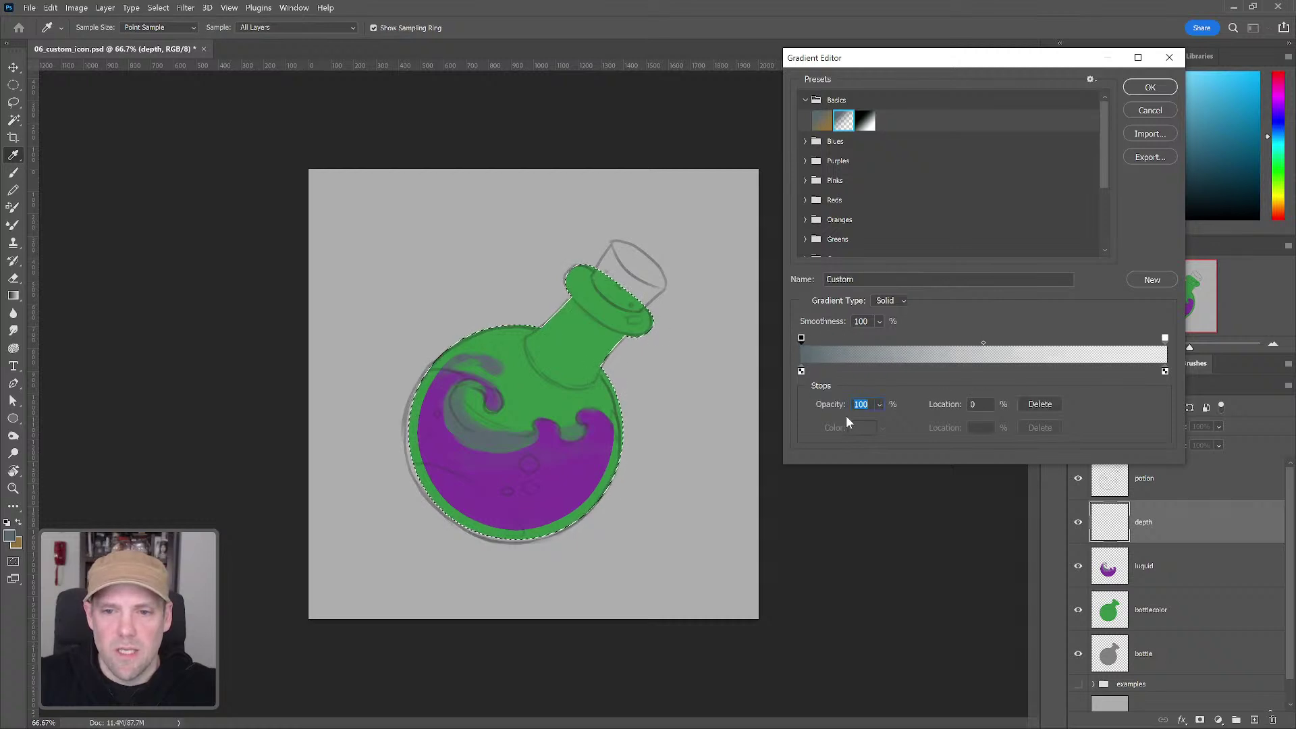
text(2)
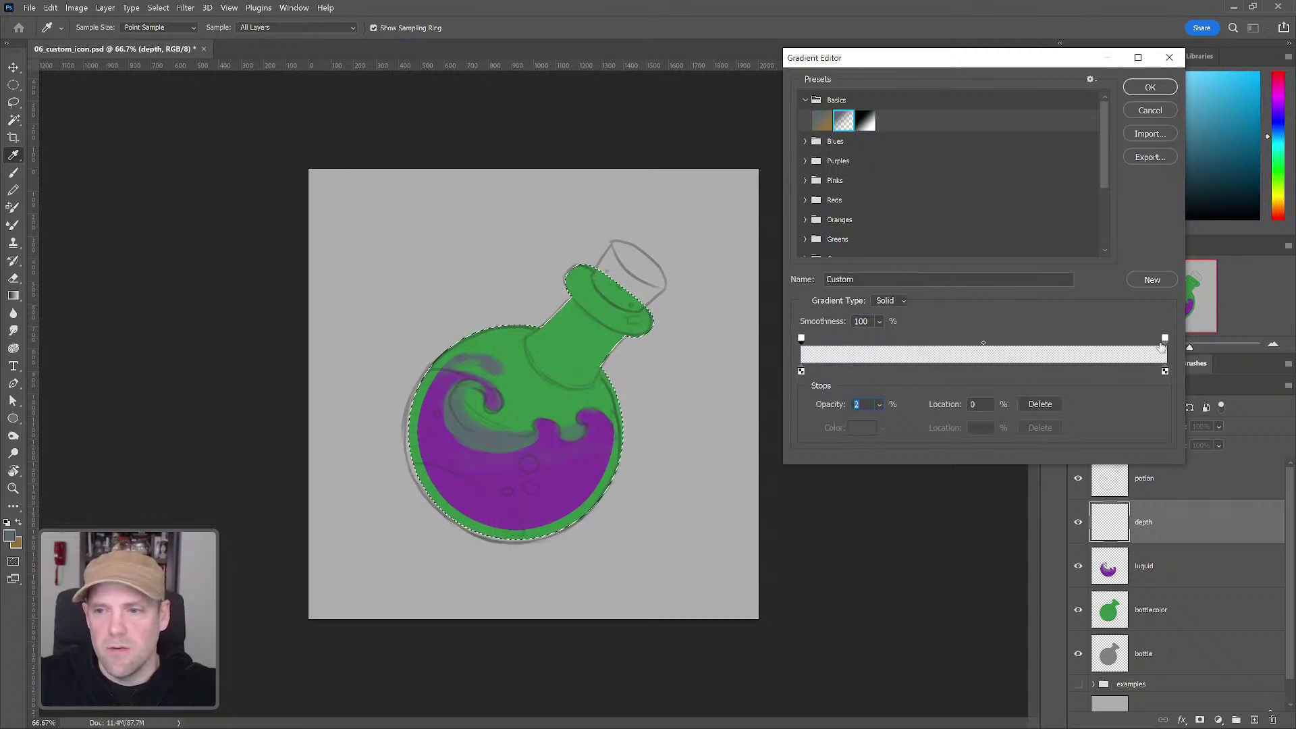
click(879, 404)
drag(836, 411, 946, 411)
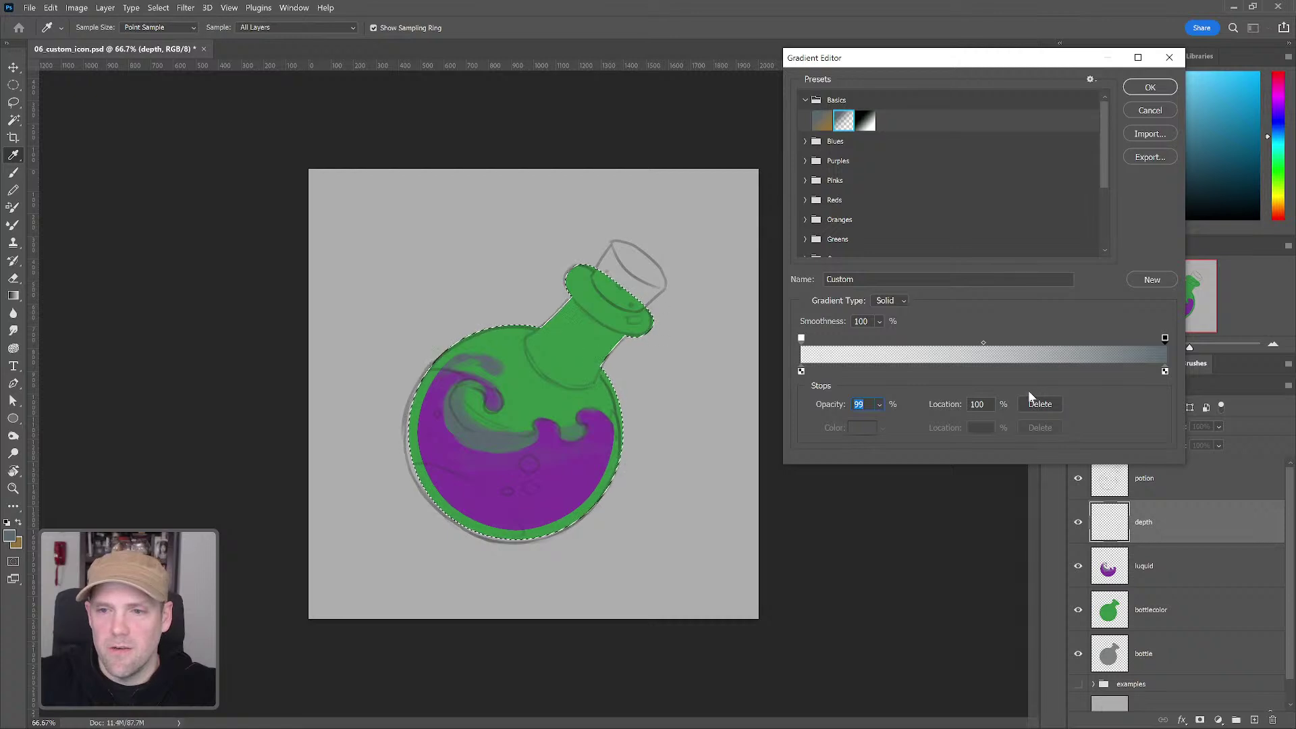
Step: Set the gradient's end colour stop to black and accept the custom gradient
click(1165, 371)
click(865, 430)
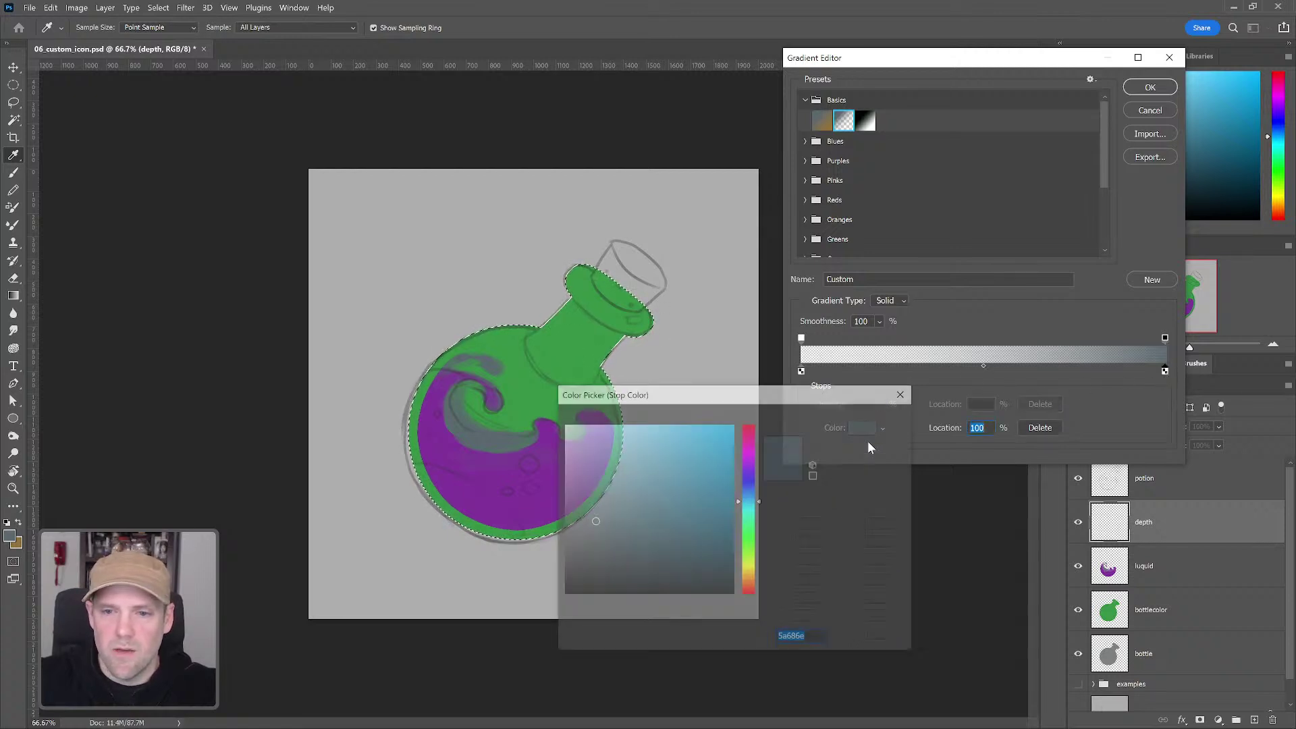
click(562, 589)
click(882, 419)
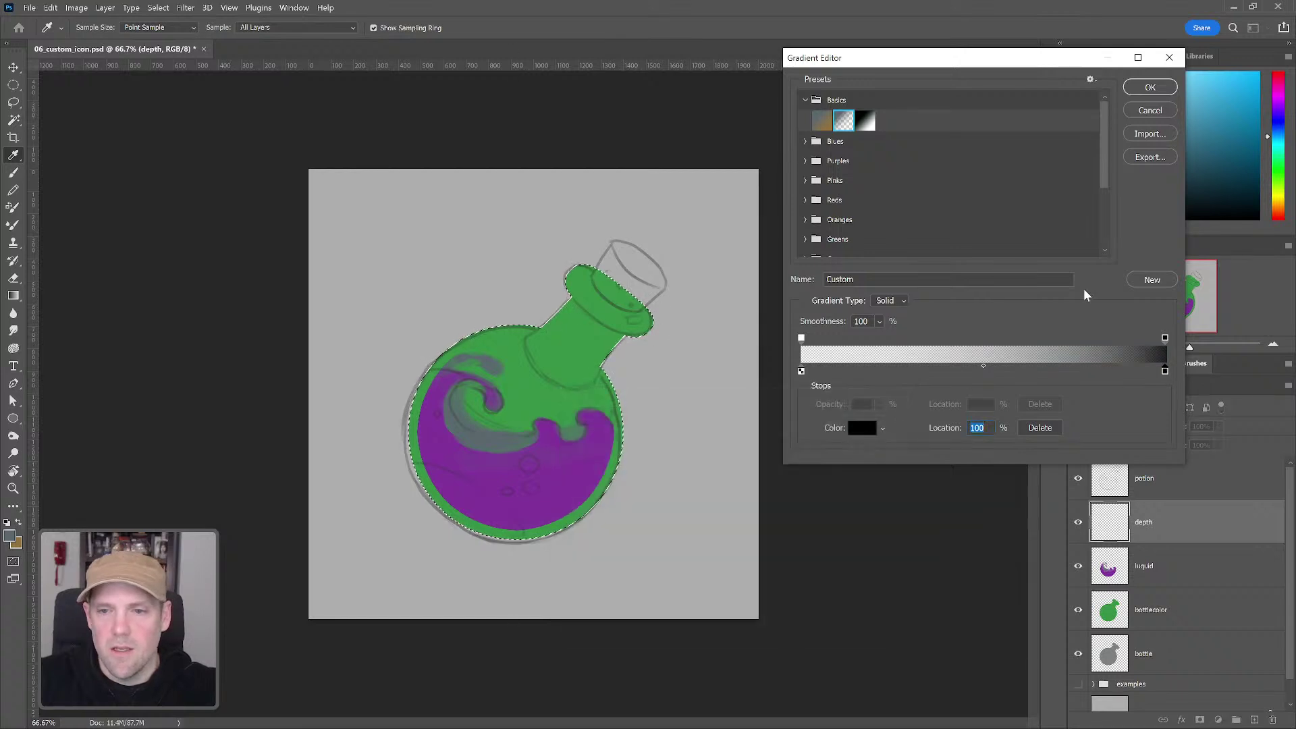
click(1150, 88)
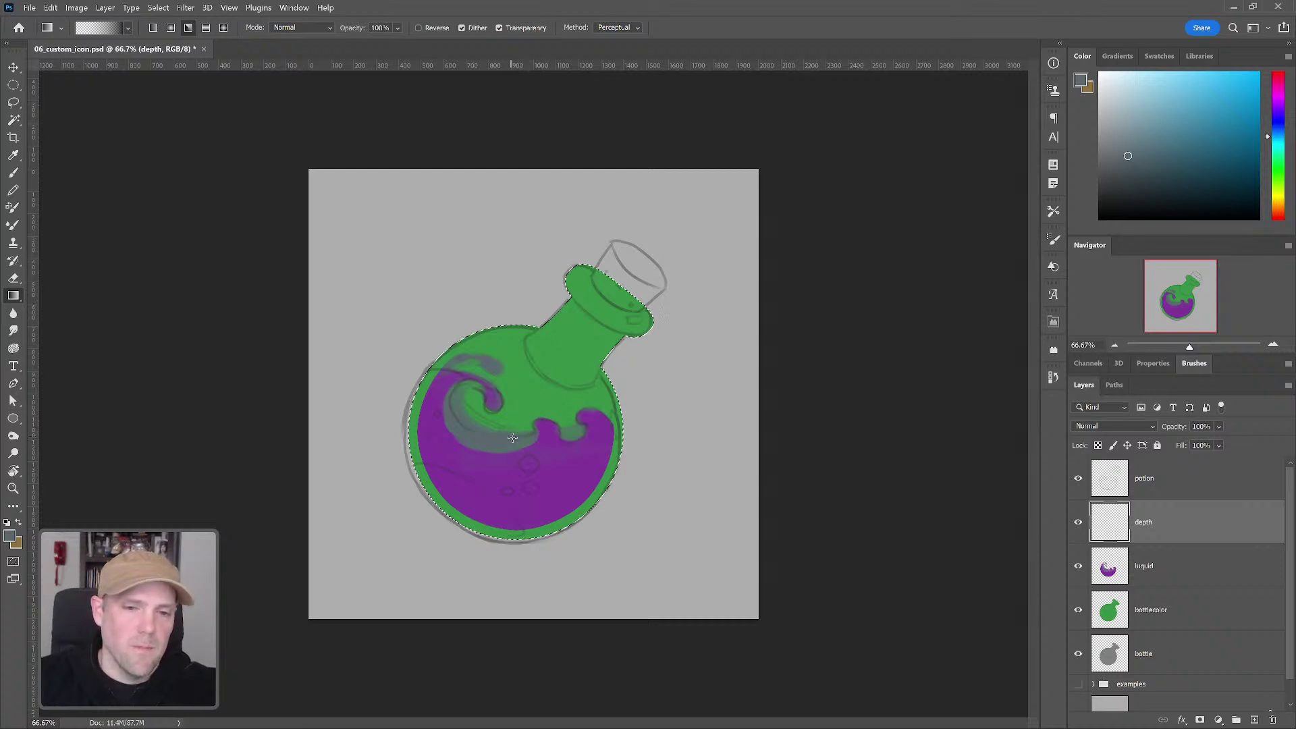
Step: Replace the trial angle gradient with a radial one, shading outward from the bottle body's centre to black at the upper neck
drag(512, 437, 529, 384)
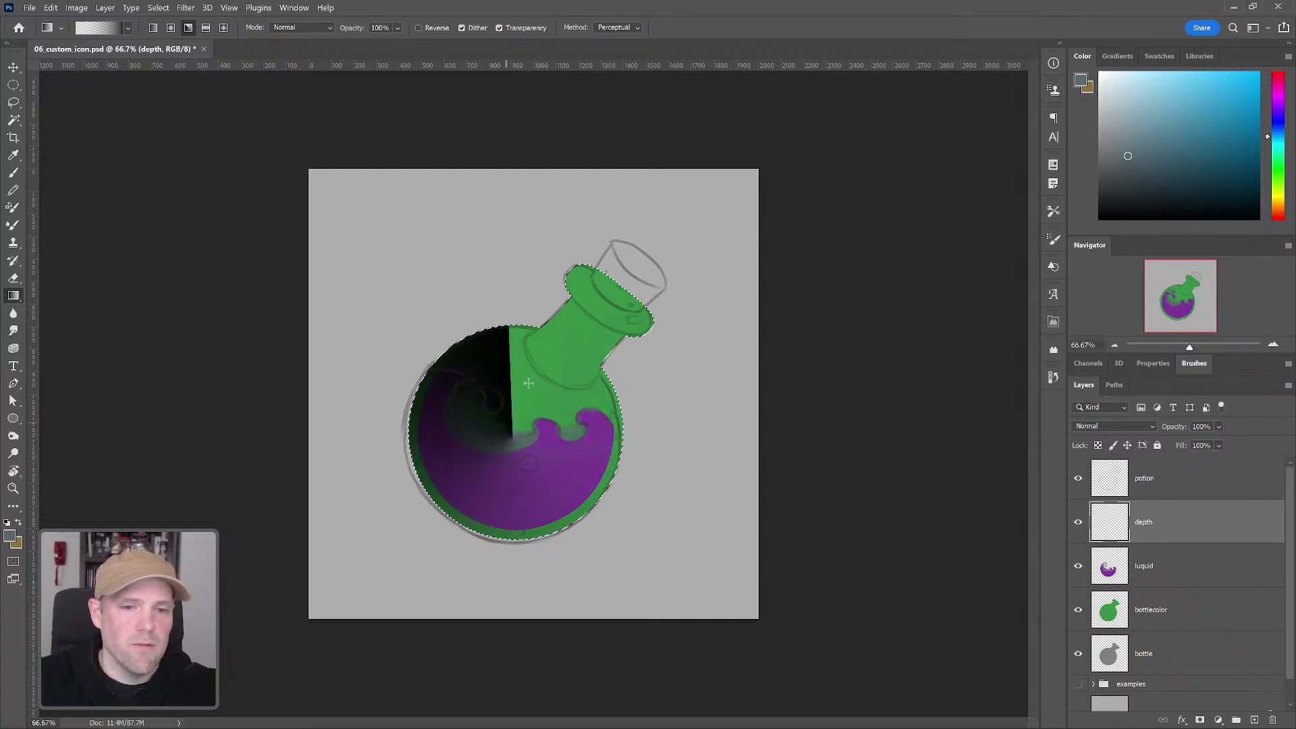
key(ctrl+z)
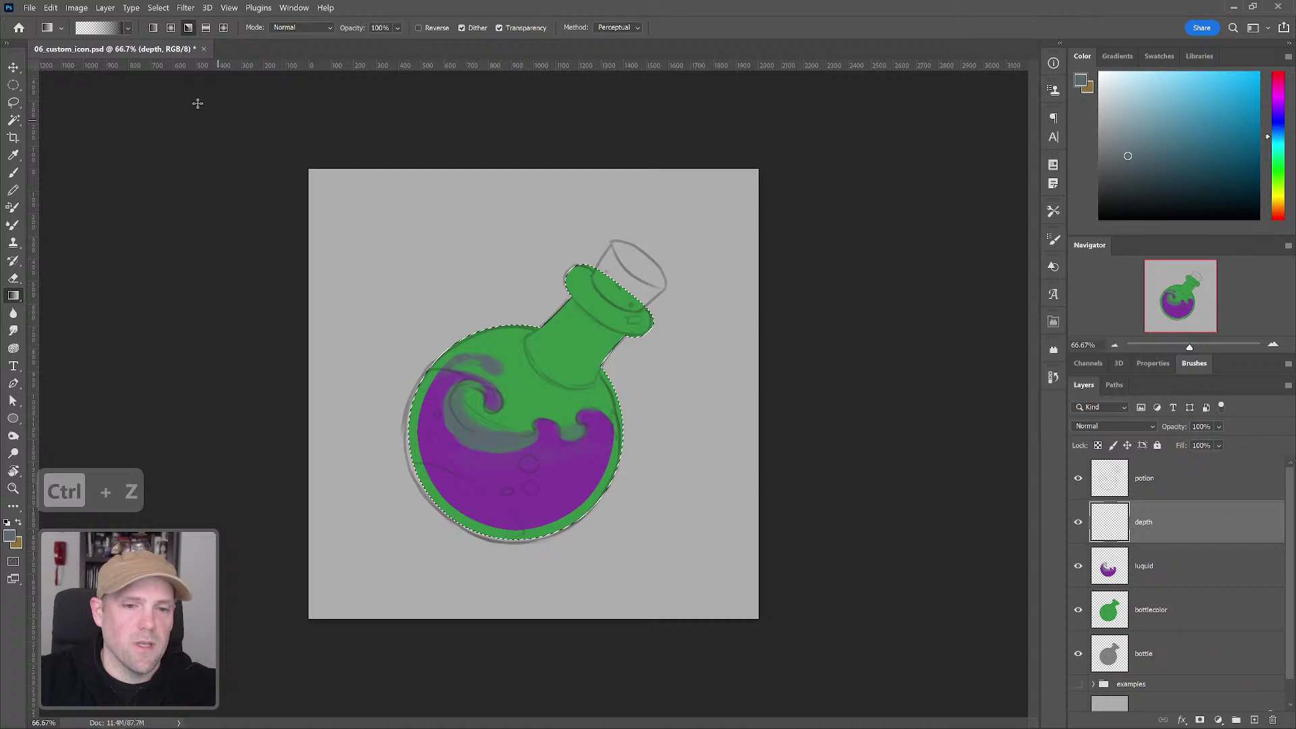
click(170, 28)
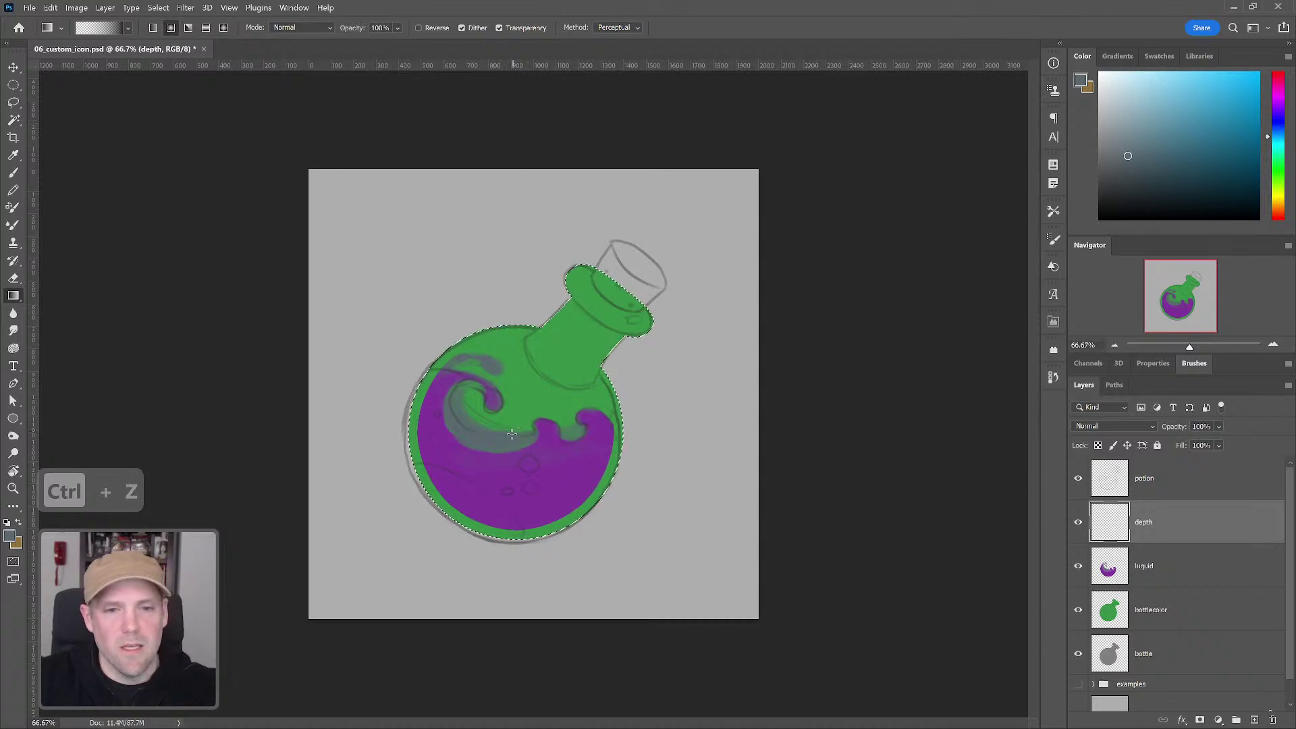
drag(512, 434, 655, 270)
key(ctrl+z)
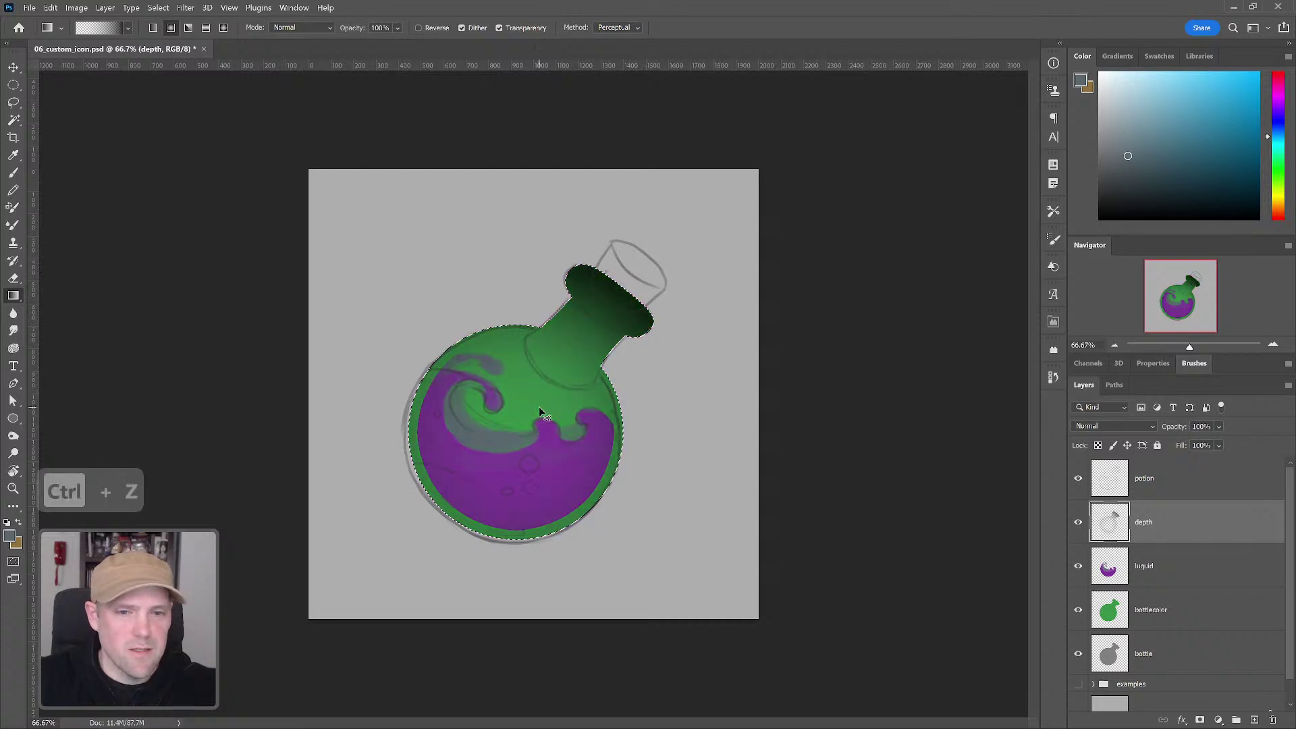
drag(513, 434, 594, 339)
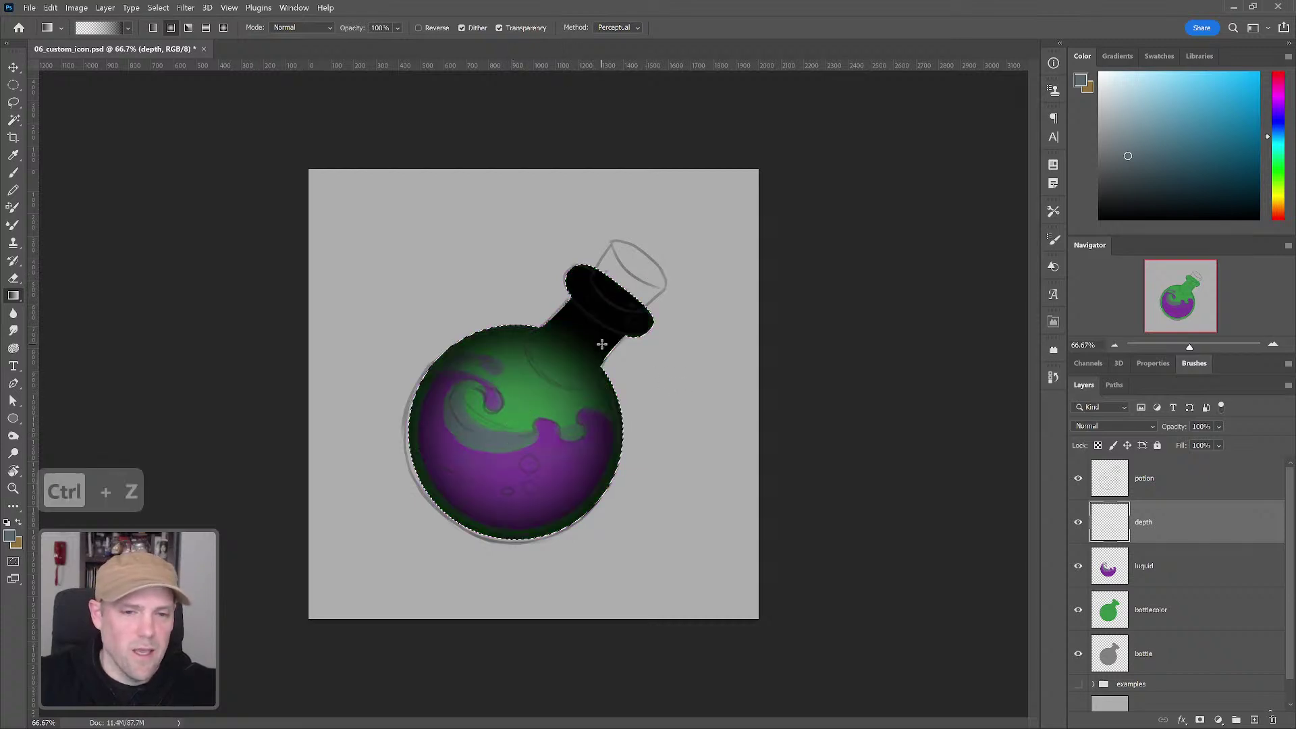
key(ctrl+z)
drag(510, 437, 609, 322)
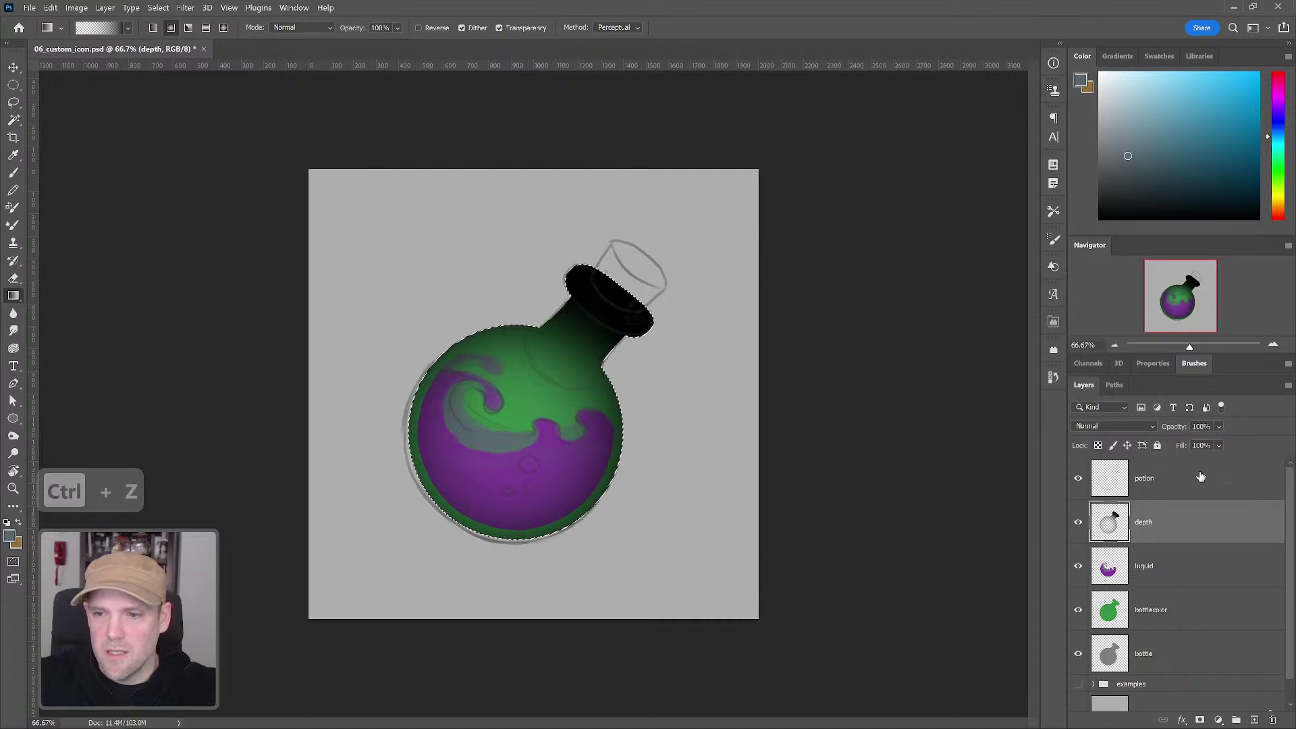
Step: Set the depth layer's blend mode to Multiply and lower its opacity to about 65%
click(1151, 427)
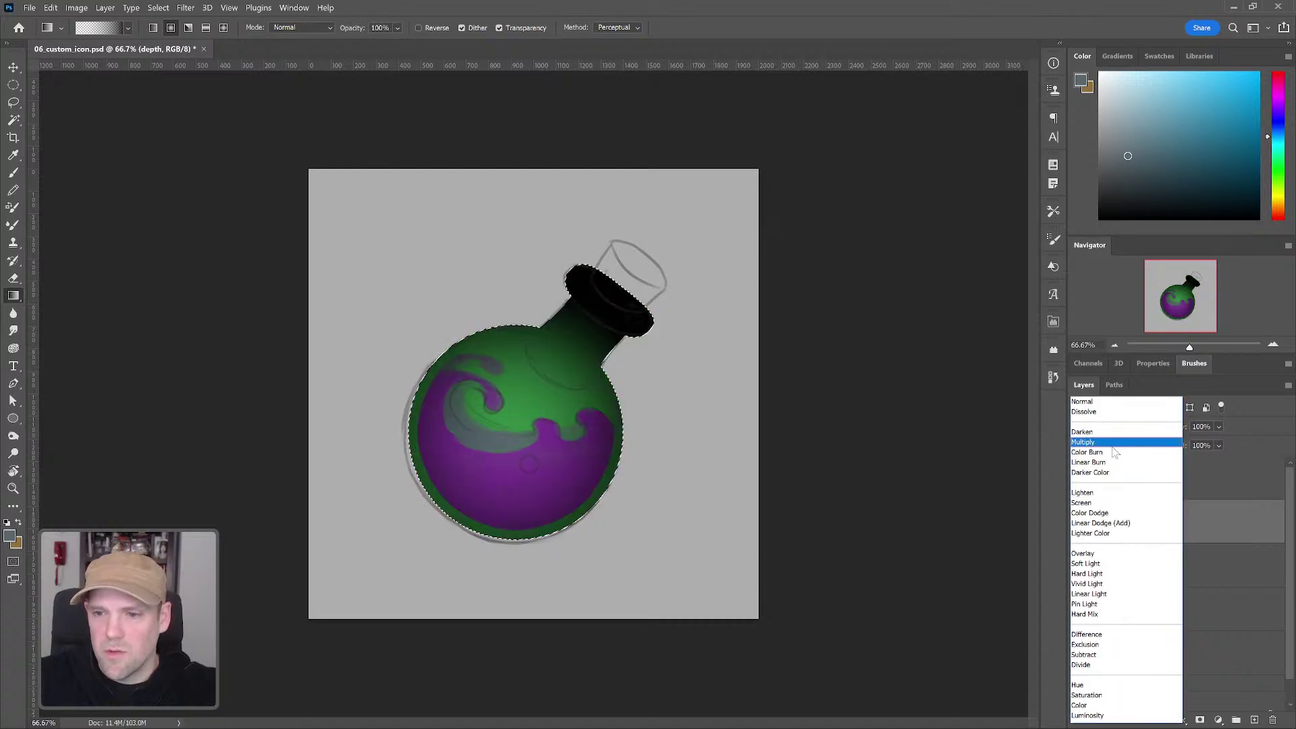
click(1116, 442)
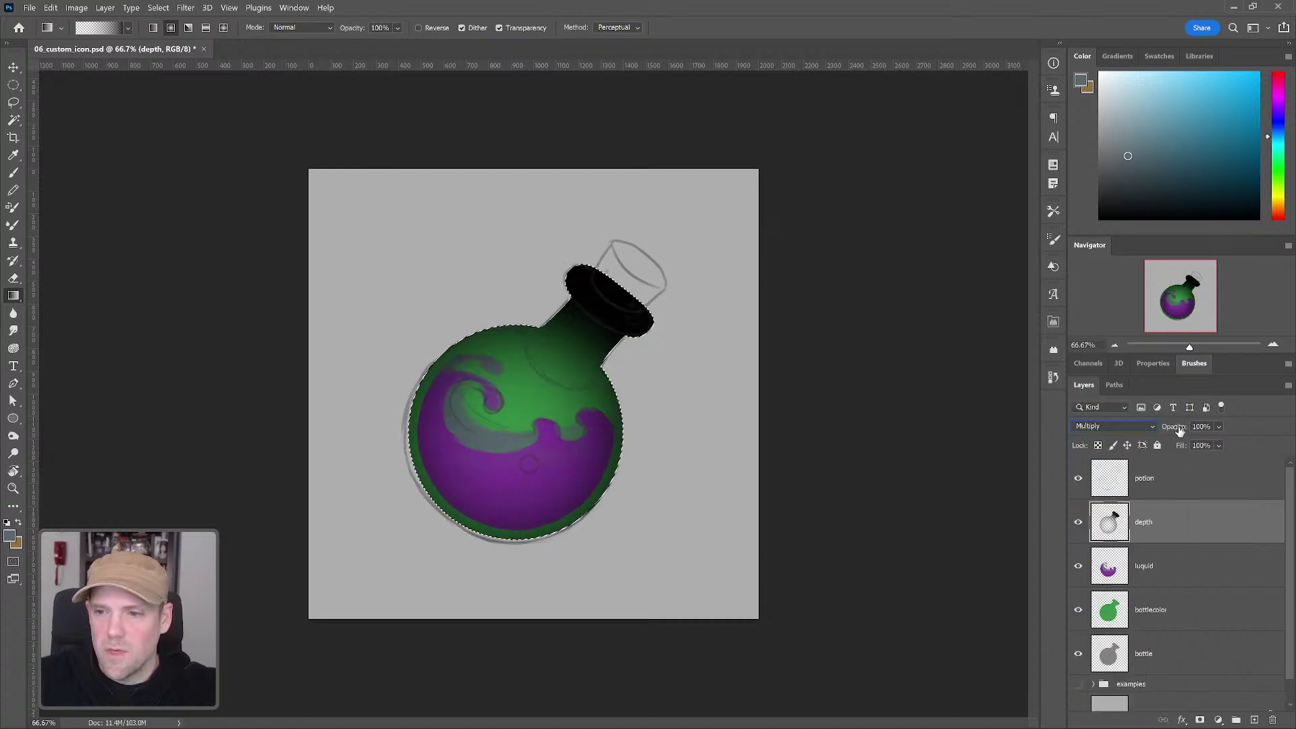
drag(1168, 427, 1153, 432)
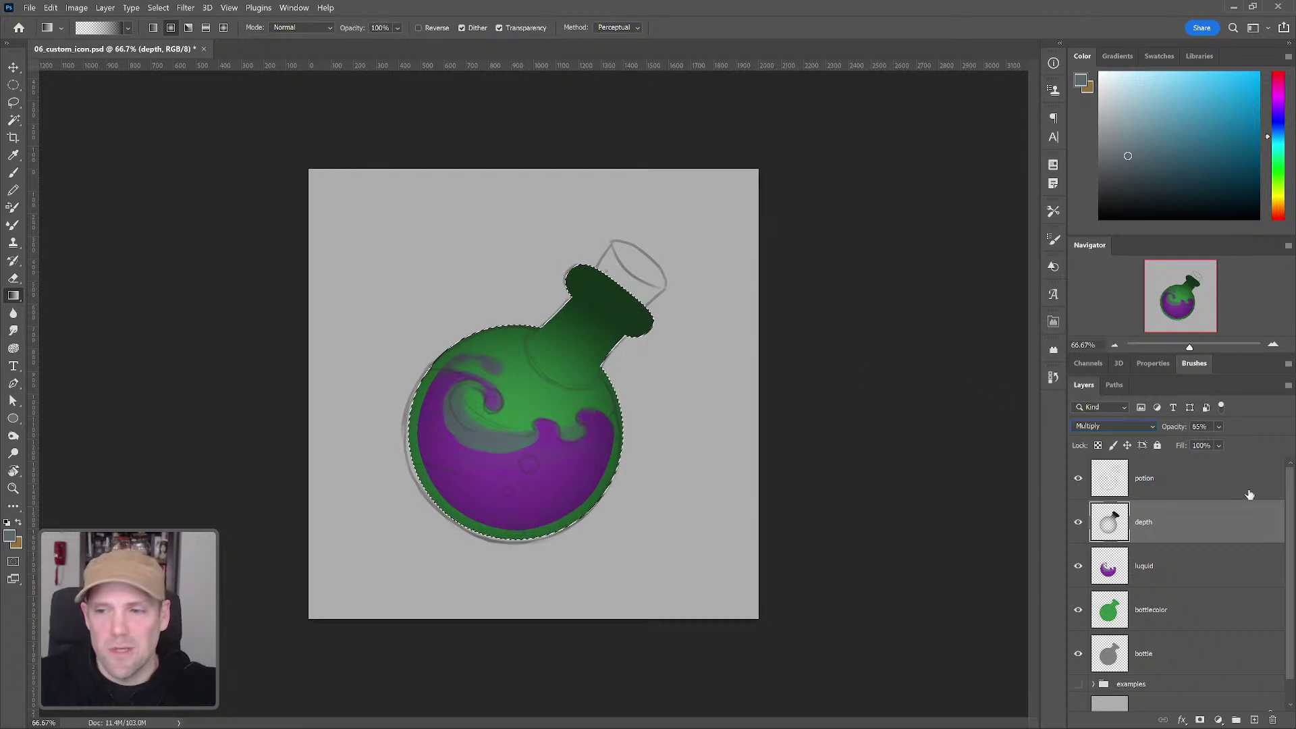
Step: Undo the mask made from the bottle selection, deselect, and add an all-white layer mask to the depth layer
click(1200, 720)
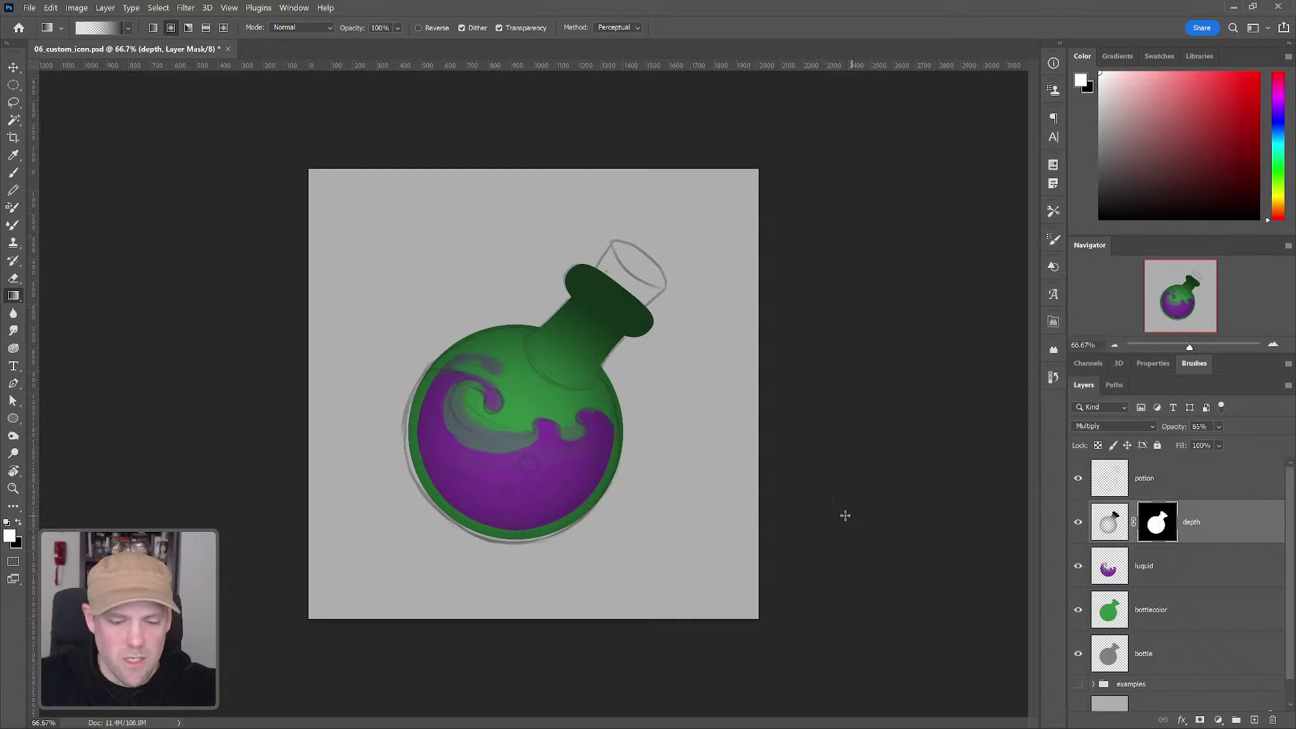
key(ctrl+z)
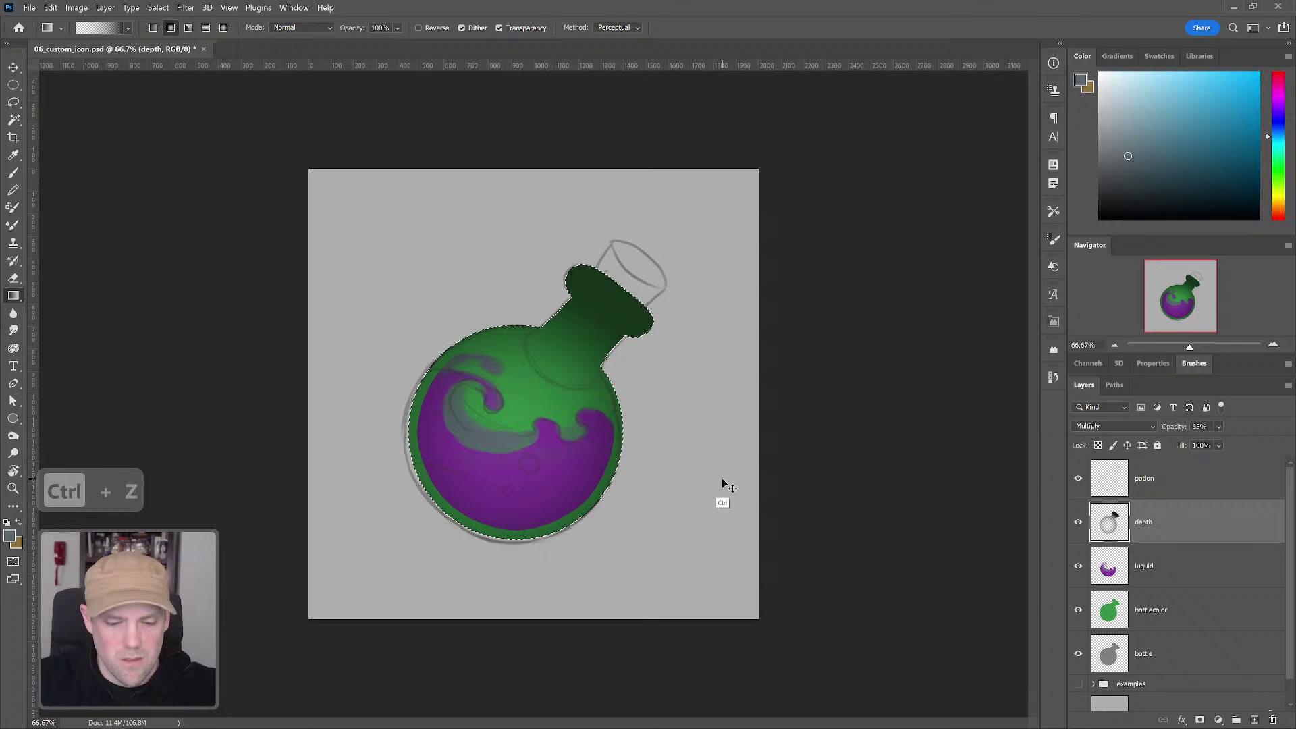
key(ctrl+d)
click(1200, 720)
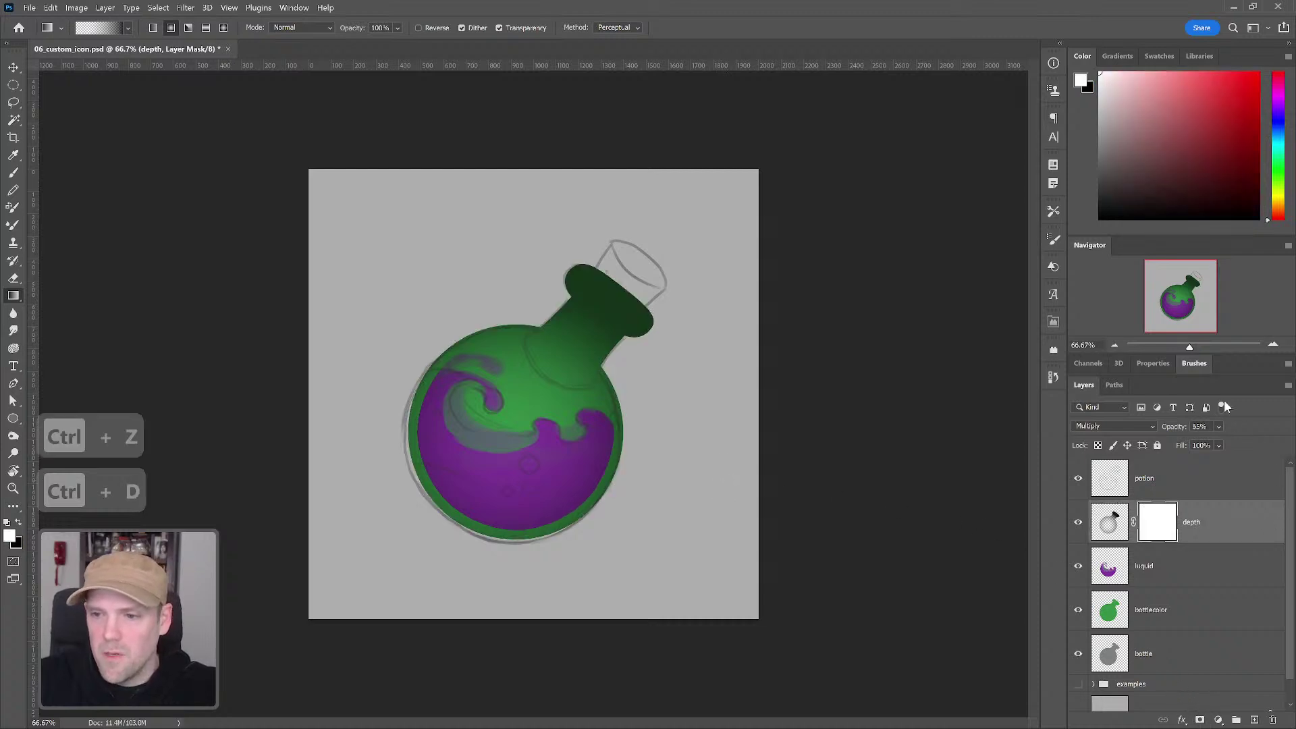
Step: Choose the Soft Round pressure brush from General Brushes, enlarge it to 250 px, and set black as the painting colour
click(1199, 364)
scroll(1283, 503, up, 5)
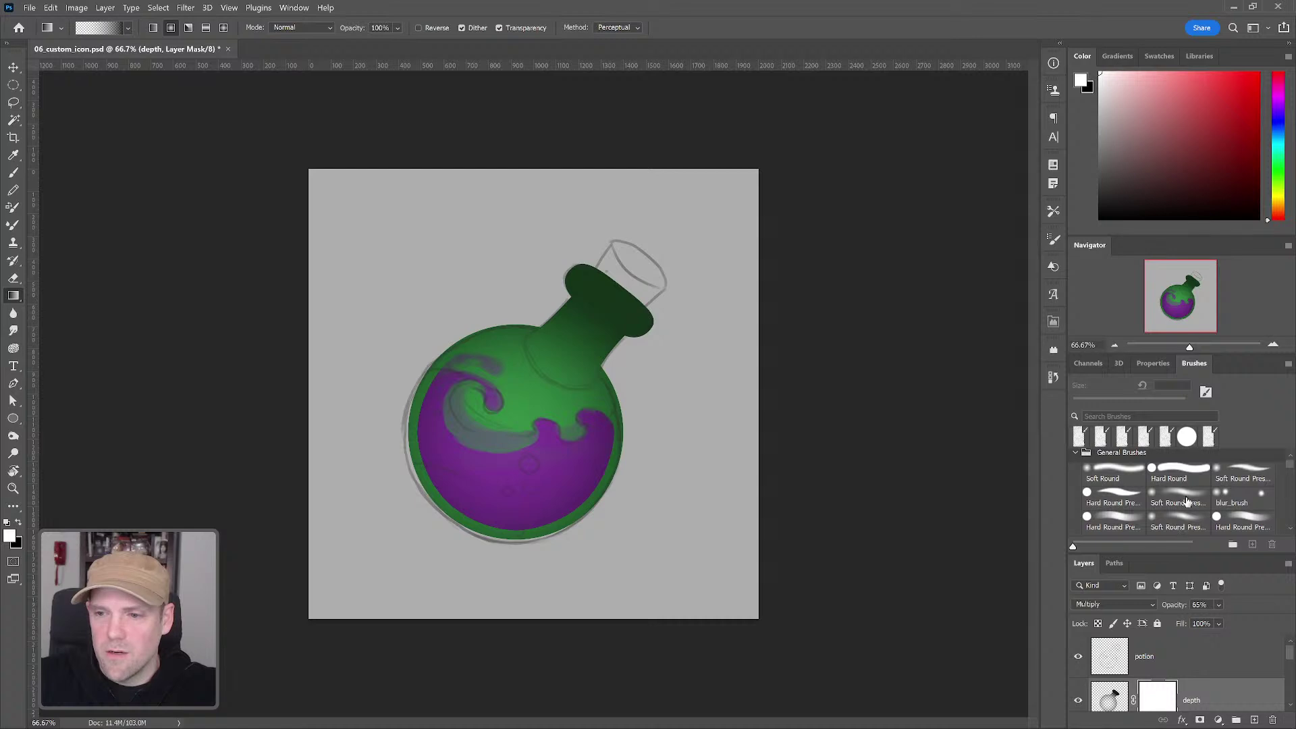
click(1178, 500)
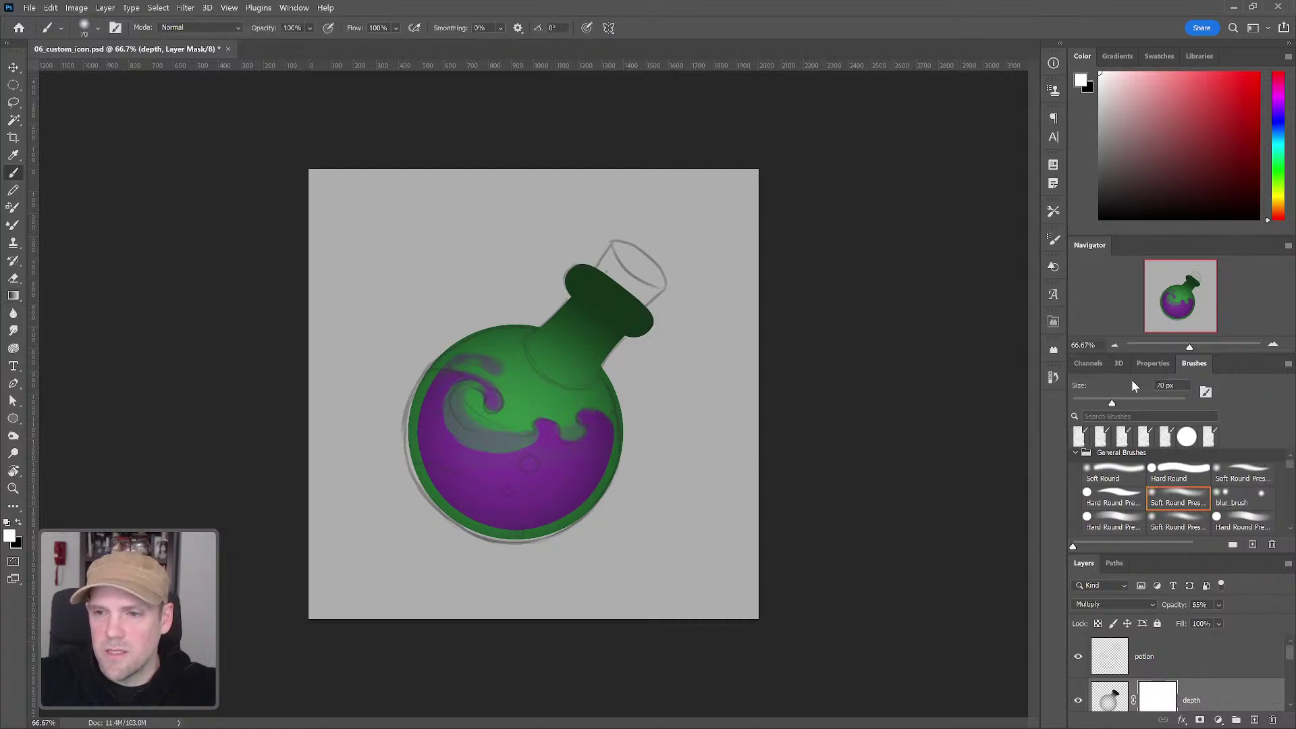
double_click(1195, 364)
key(bracketright)
key(bracketright)
key(bracketright)
key(bracketright)
key(bracketright)
key(bracketright)
key(bracketright)
key(bracketright)
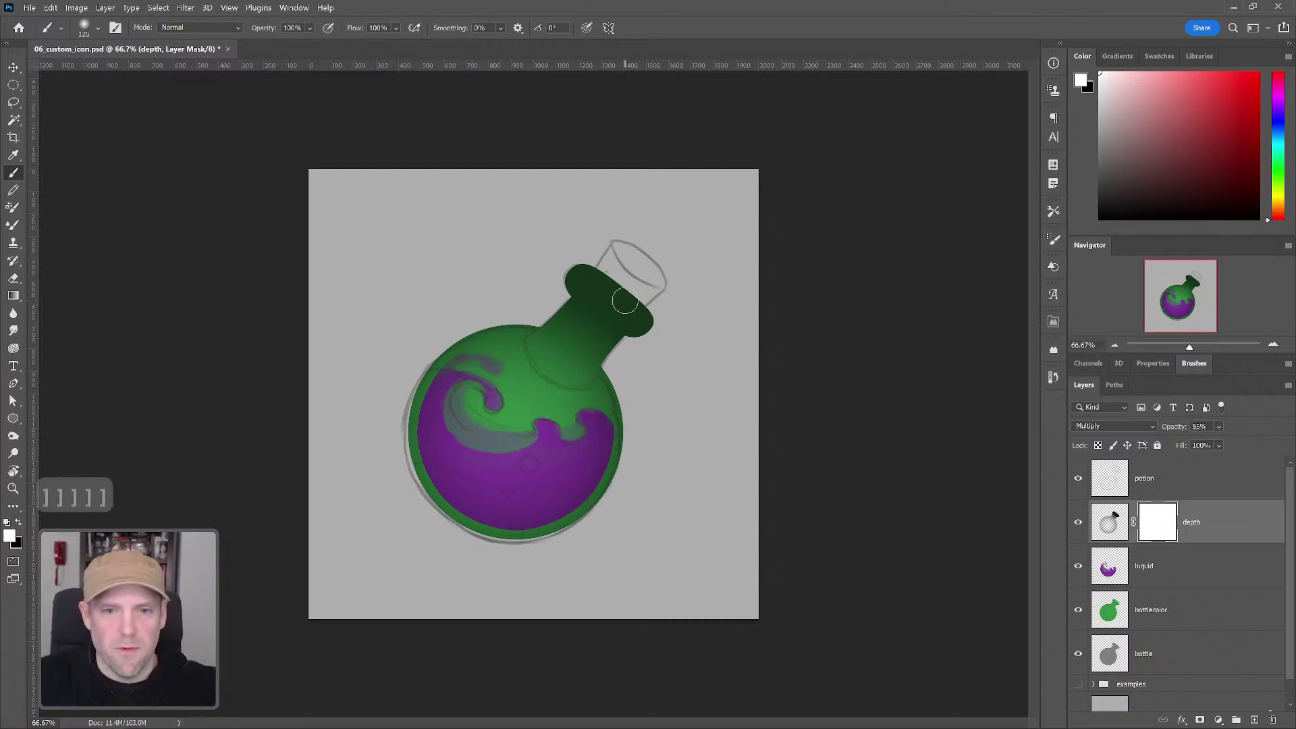
drag(1100, 189, 1081, 232)
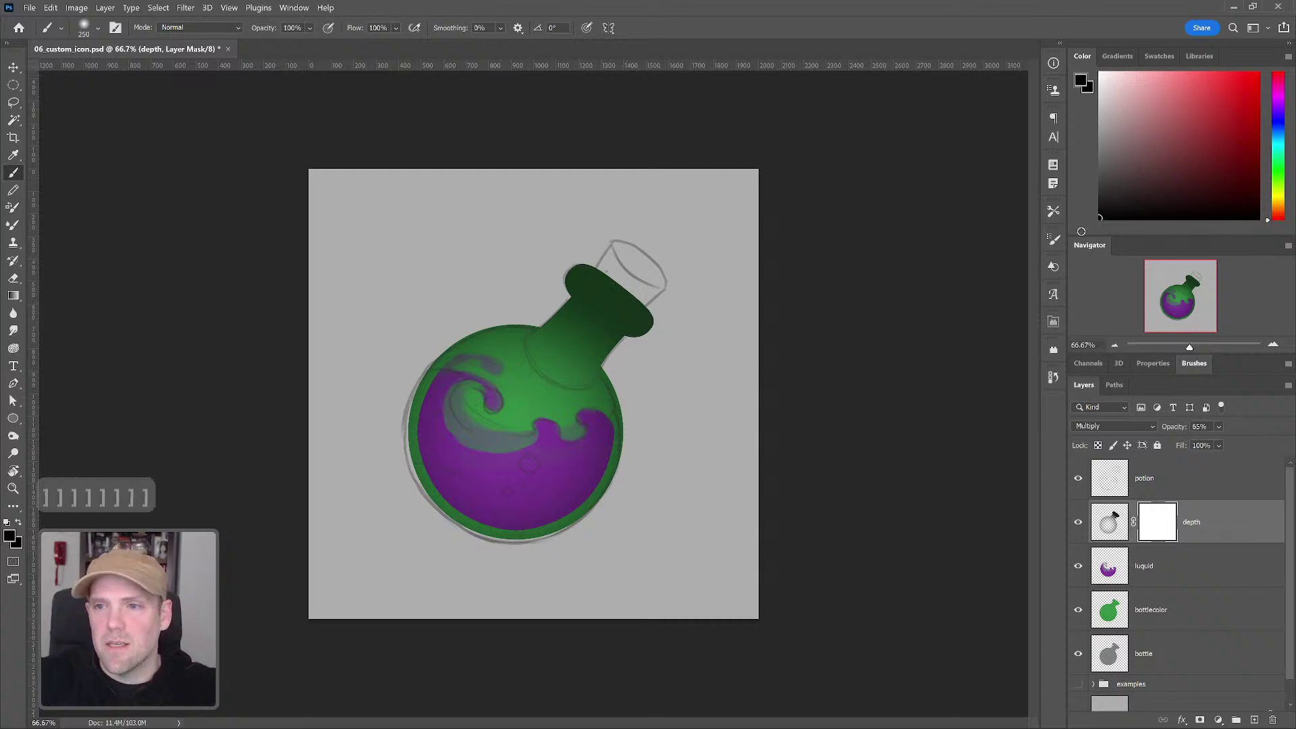
Step: Paint black on the depth mask to lighten the middle of the bottle's lip and neck, reducing the brush to 200 px
mouse_move(641, 324)
mouse_down()
mouse_move(608, 305)
mouse_move(633, 303)
mouse_move(586, 282)
mouse_move(634, 318)
mouse_up()
key(ctrl+z)
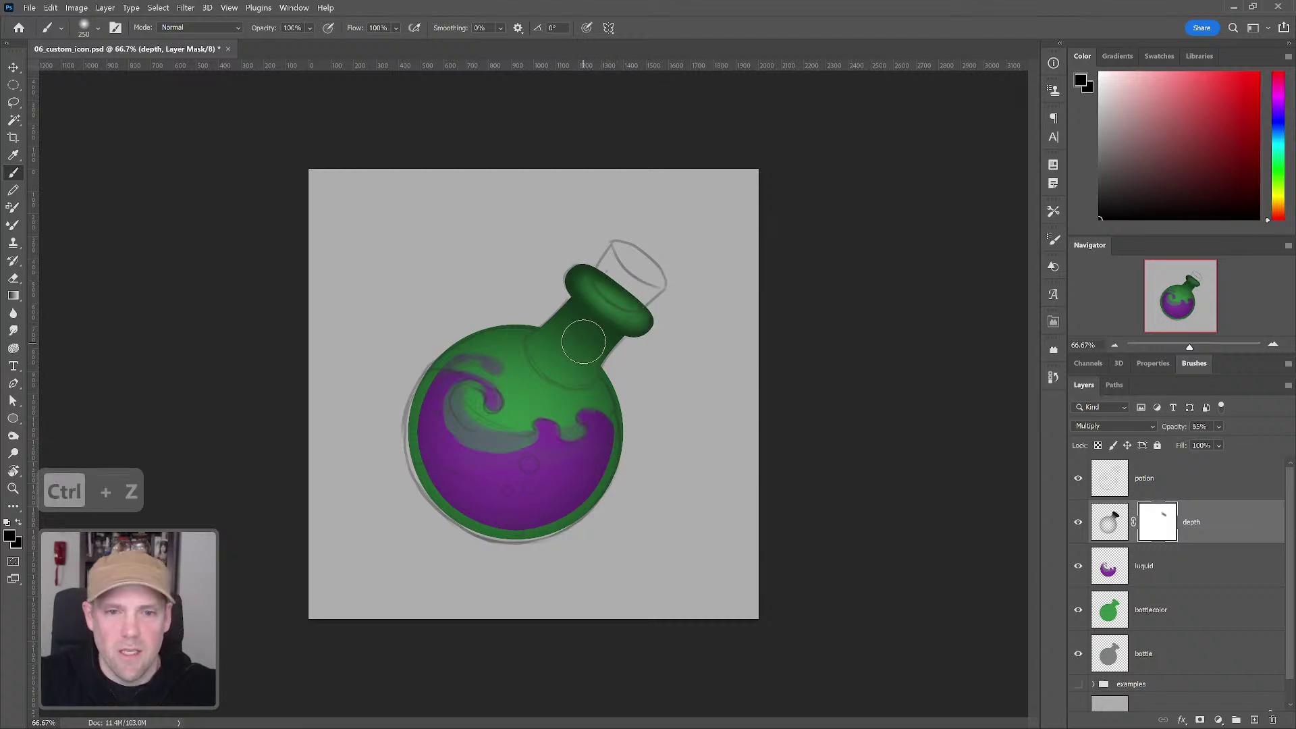
key(bracketleft)
key(bracketleft)
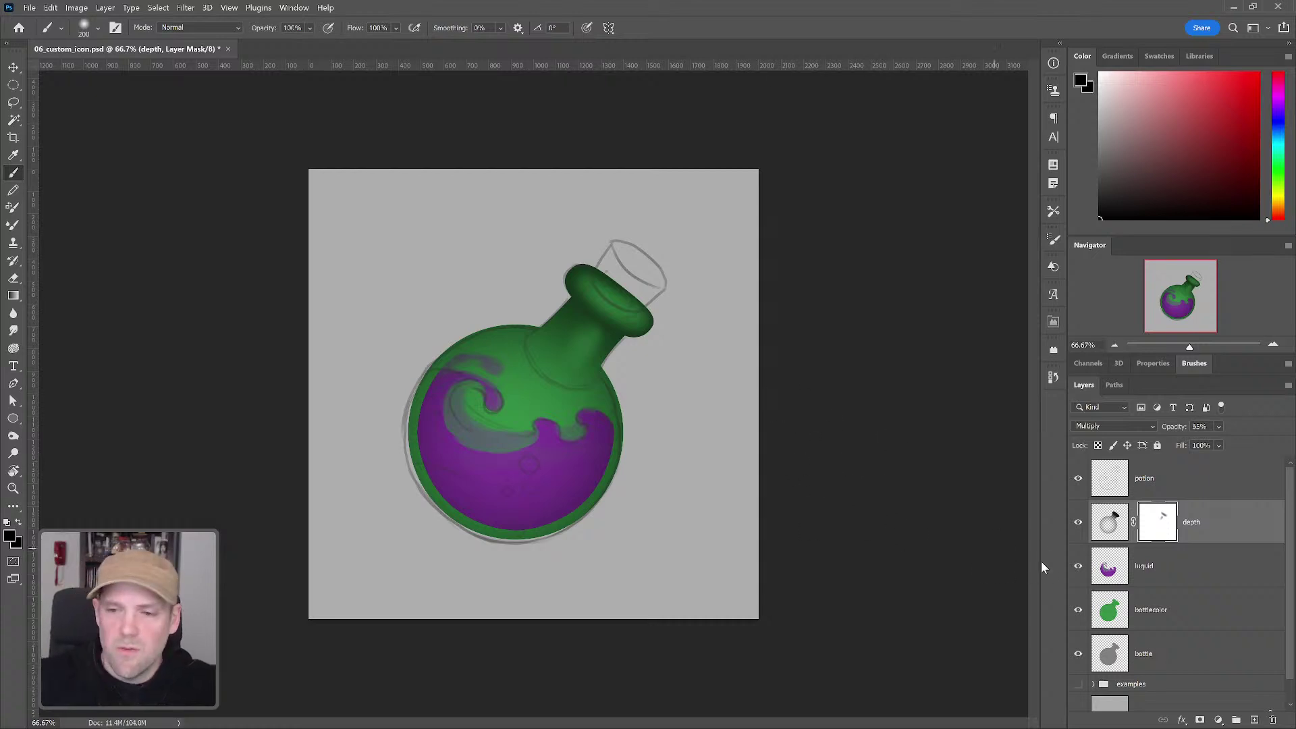
Step: Add a new layer directly above the depth layer and name it "lightings"
scroll(1286, 590, down, 1)
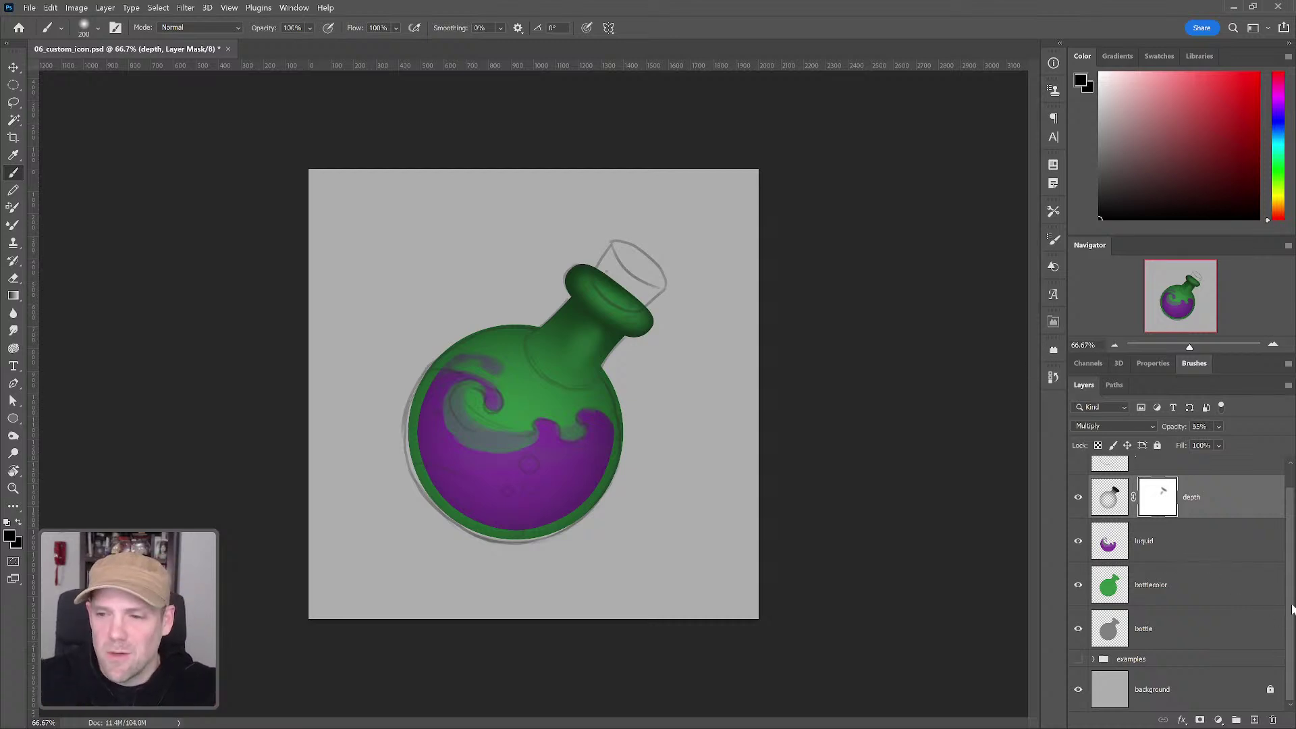
scroll(1290, 567, up, 1)
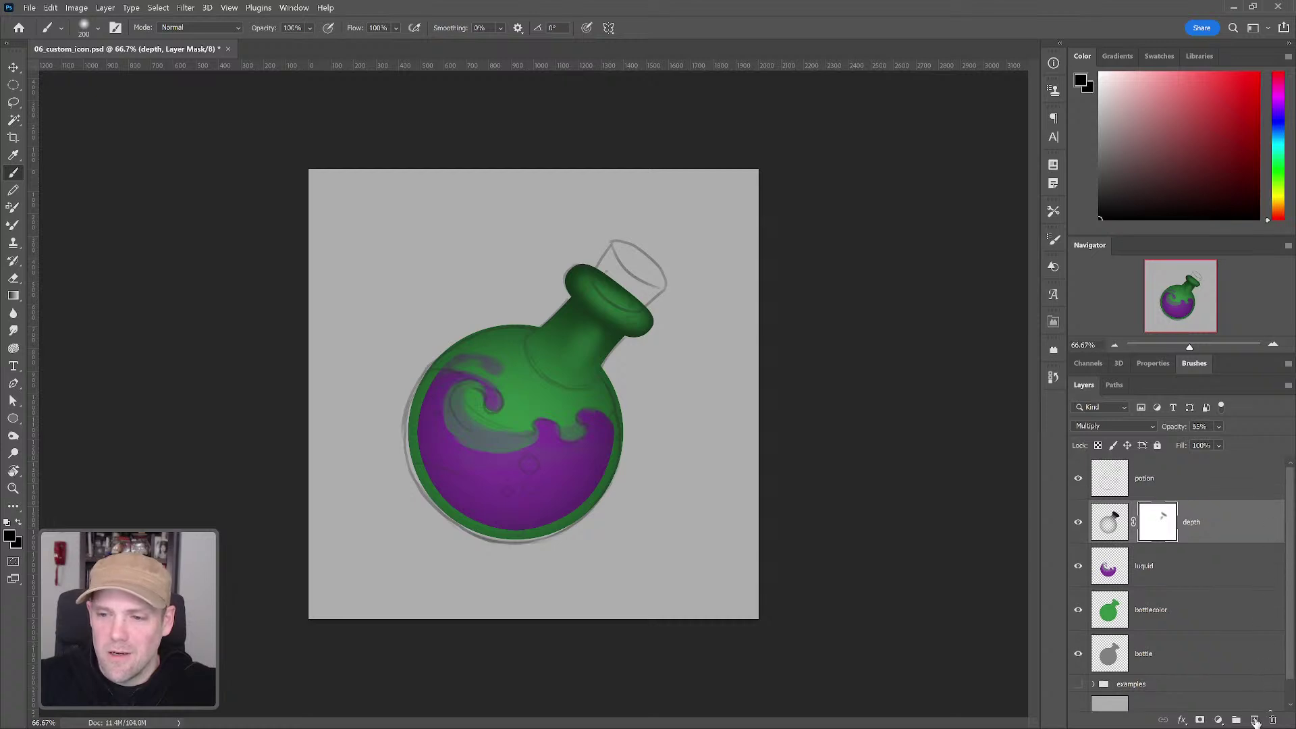
click(1254, 720)
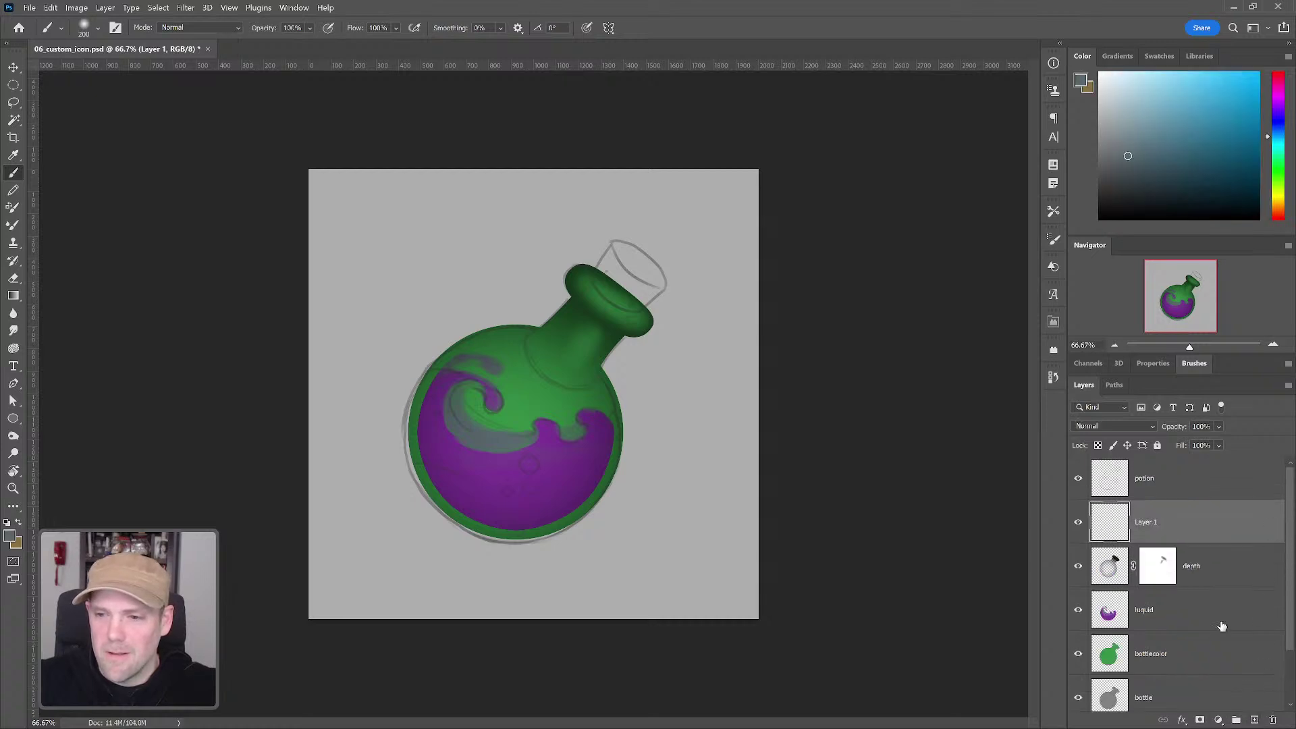
double_click(1152, 524)
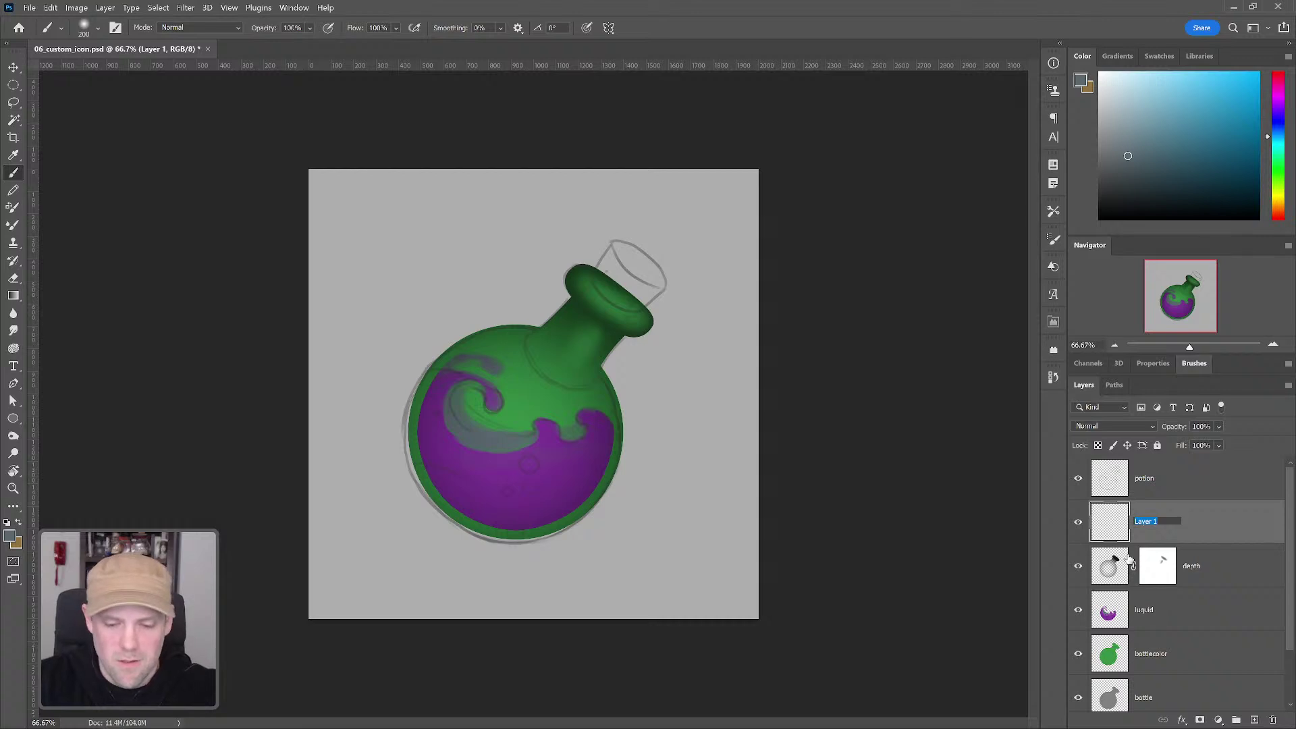
text(lightings)
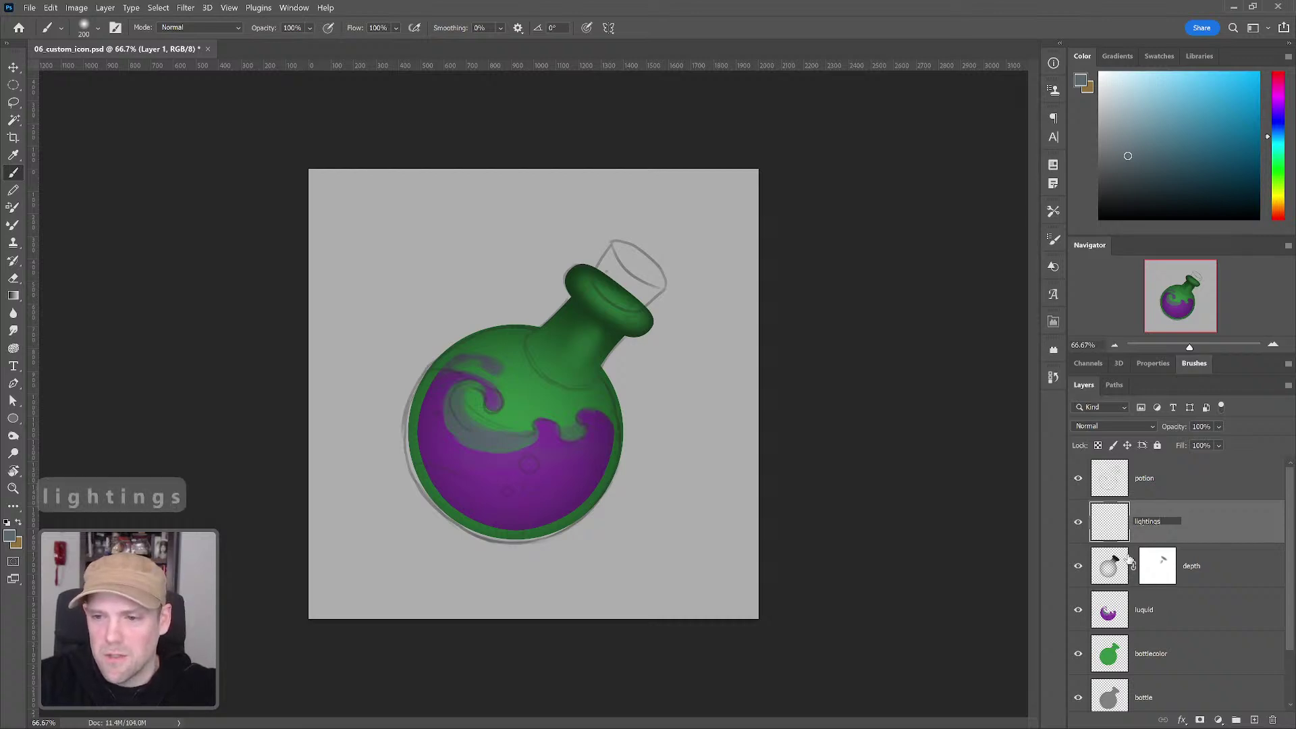
key(Return)
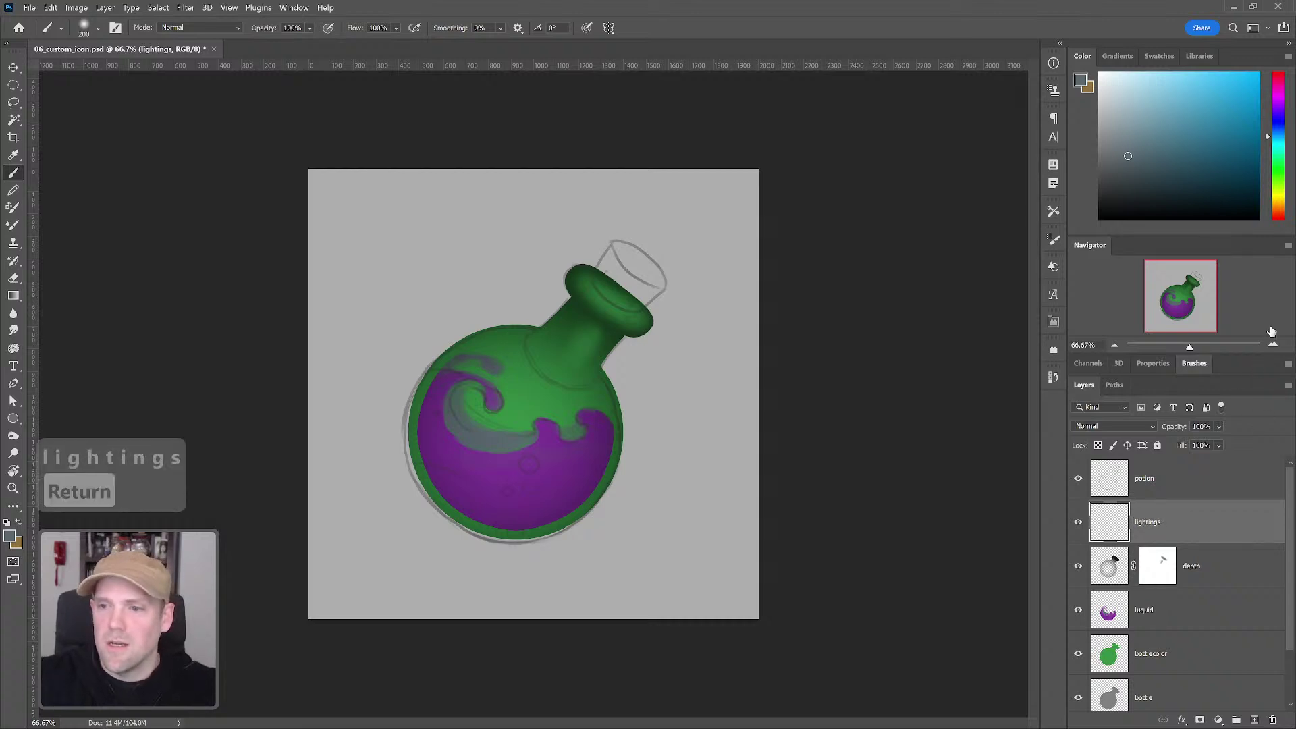
Step: Choose the chalk brush from Wade_brushes, set its size to 20 px, and set near-black as the painting colour
click(1198, 365)
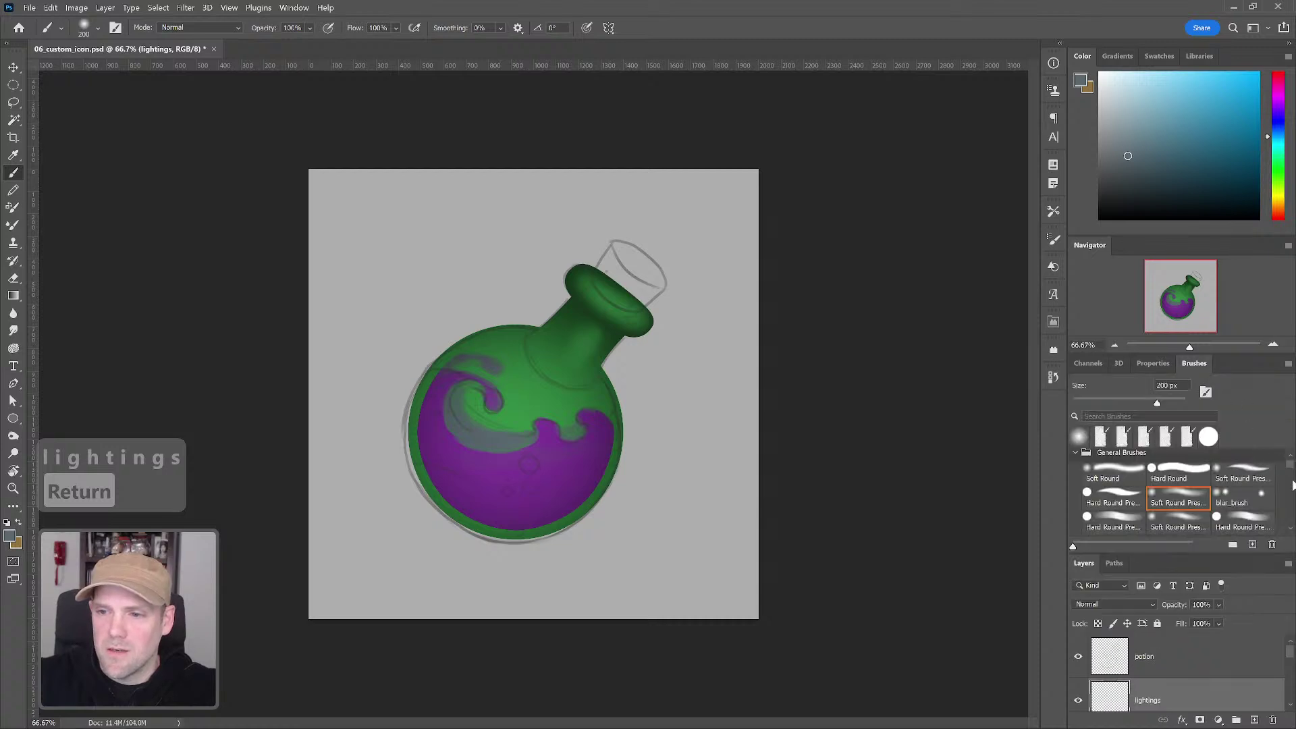
scroll(1248, 495, down, 5)
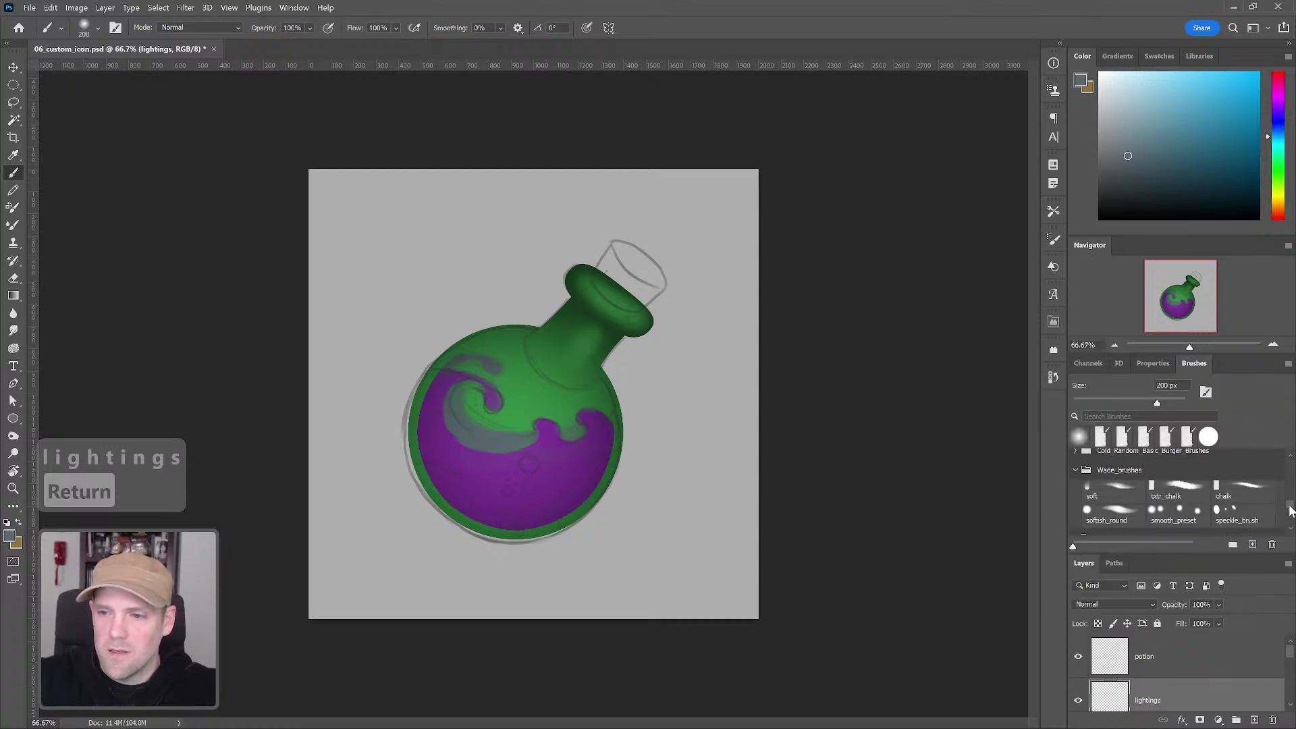
click(1248, 494)
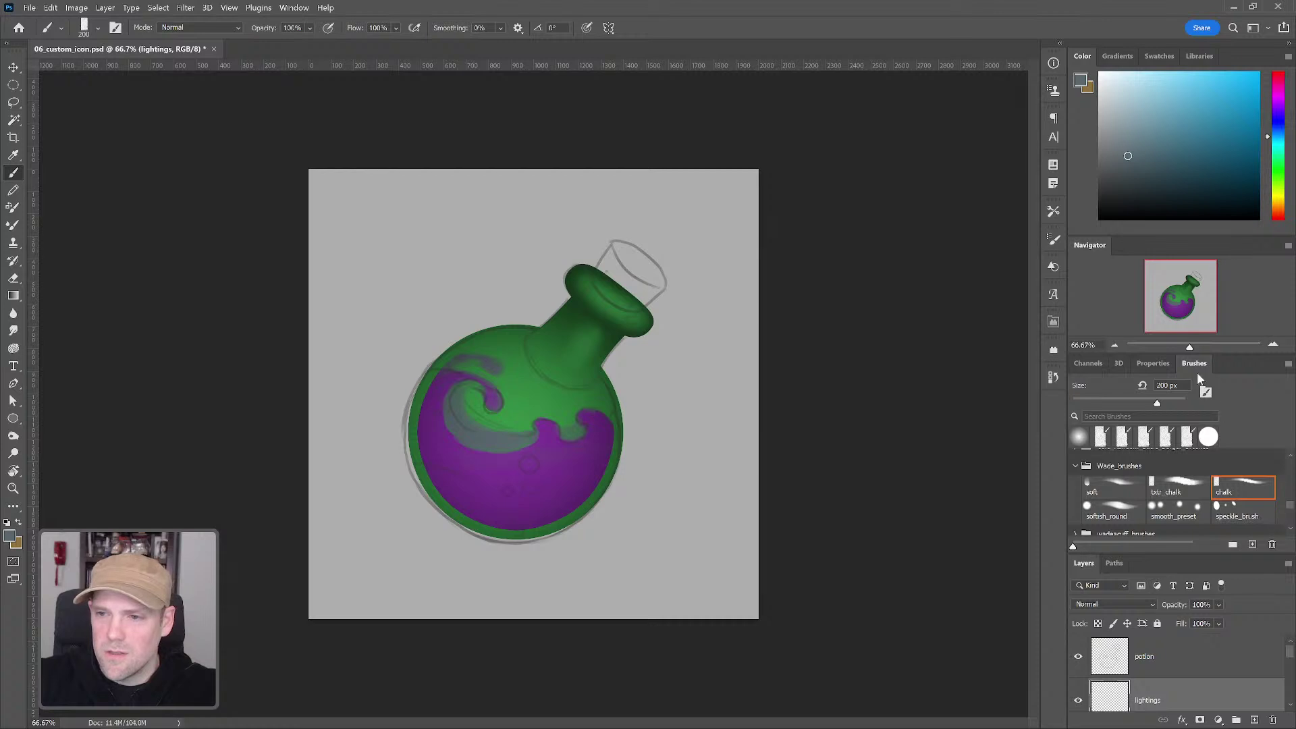
click(1201, 363)
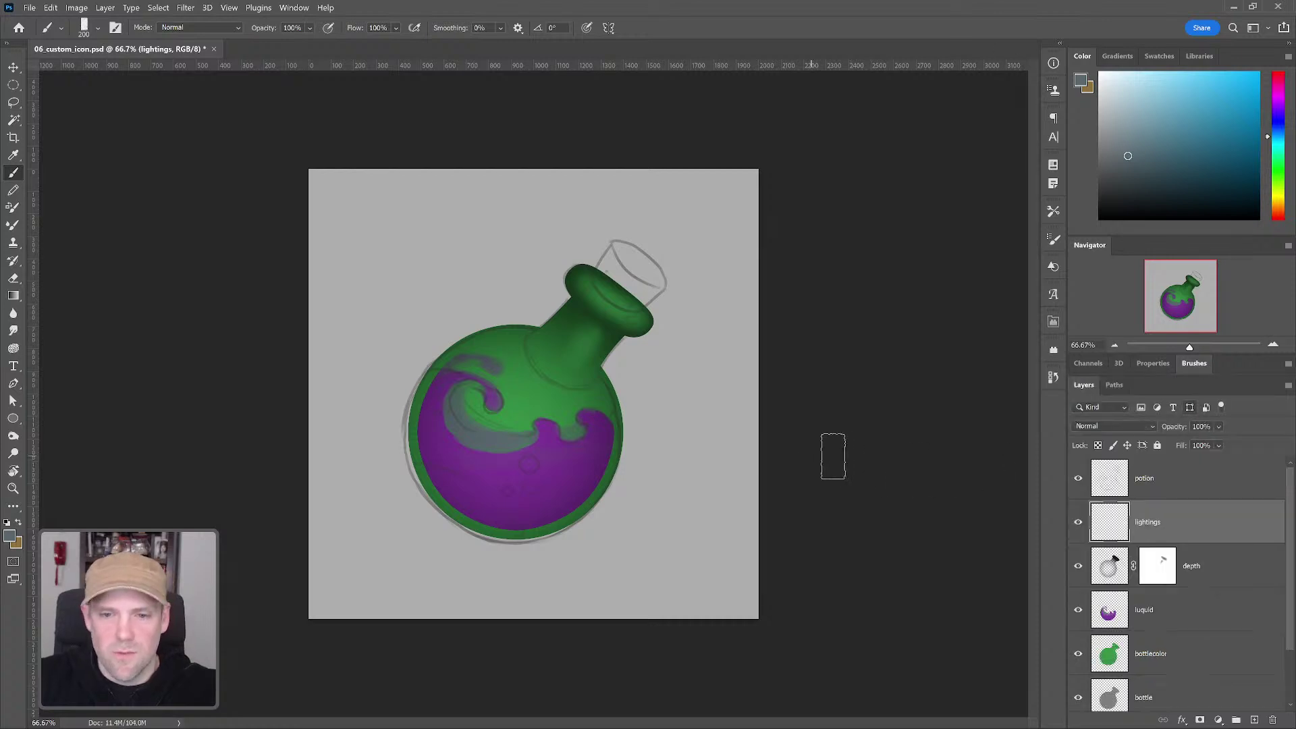
key(bracketleft)
key(bracketleft)
key(bracketleft)
key(bracketleft)
key(bracketleft)
key(bracketleft)
key(bracketright)
key(bracketright)
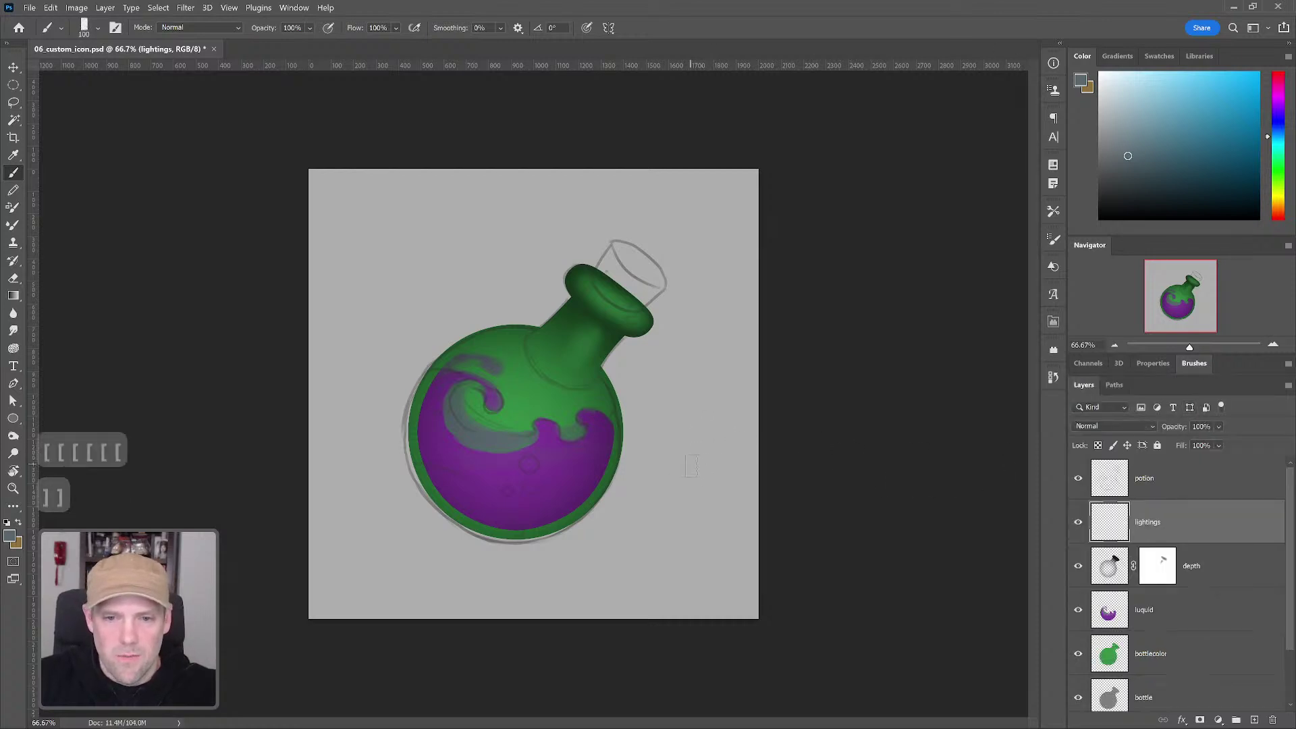
key(bracketleft)
key(bracketleft)
key(bracketleft)
key(bracketleft)
key(bracketleft)
key(bracketleft)
key(bracketleft)
key(bracketleft)
key(bracketleft)
key(bracketleft)
key(bracketleft)
key(bracketleft)
key(bracketleft)
key(bracketleft)
key(bracketleft)
key(bracketleft)
key(bracketleft)
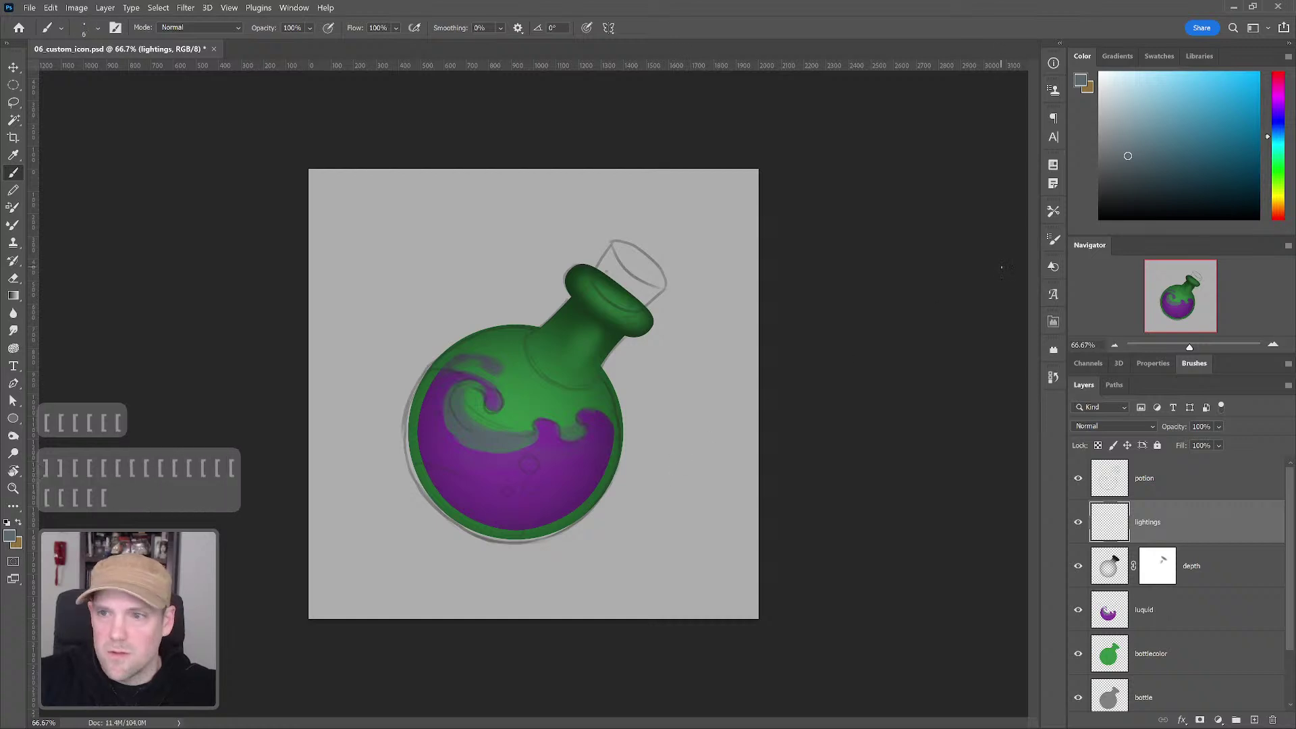
key(bracketleft)
key(bracketleft)
alt+click(787, 439)
key(bracketleft)
key(bracketleft)
key(bracketleft)
key(bracketright)
key(bracketright)
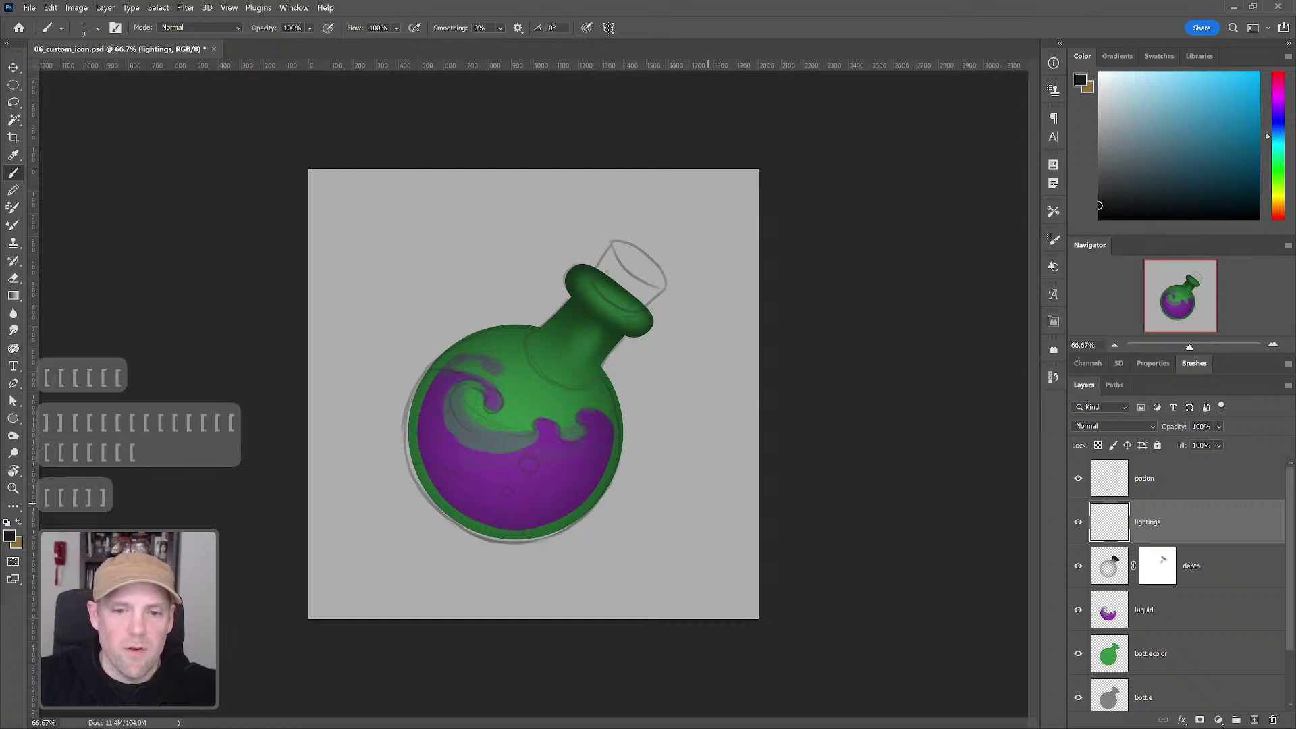
key(bracketright)
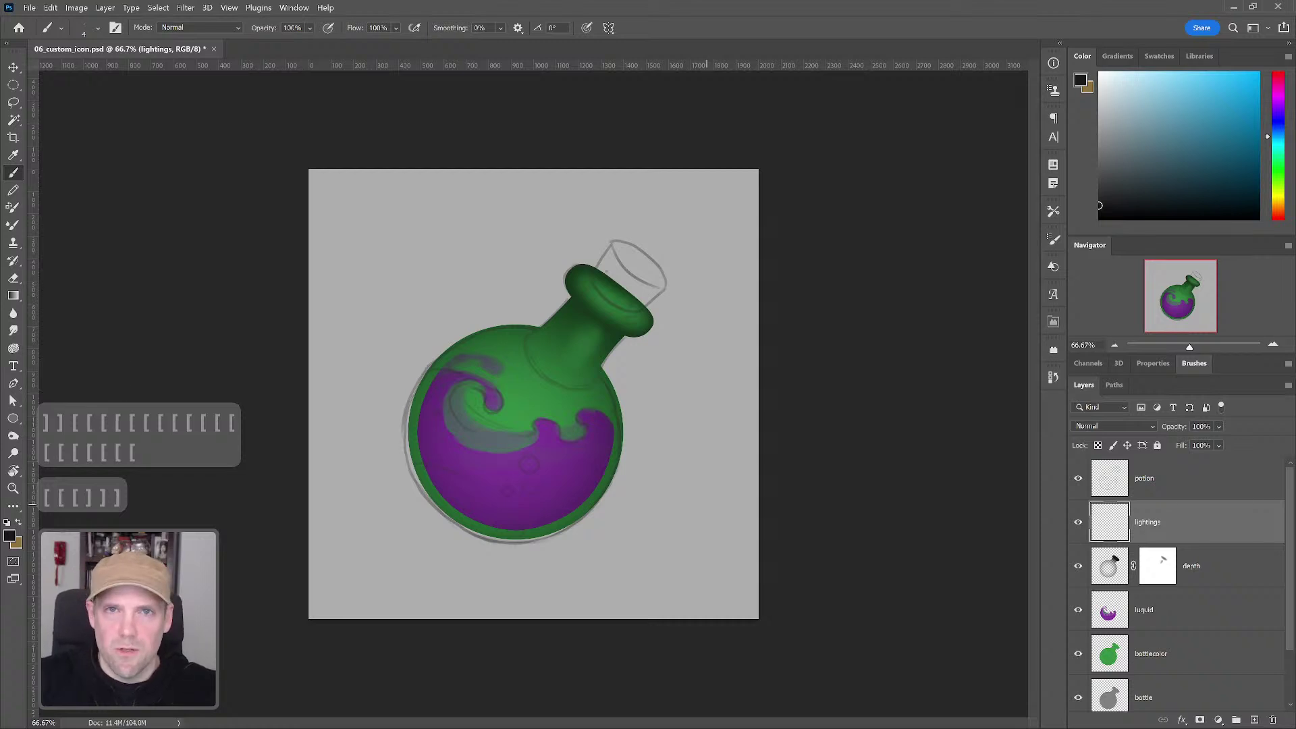
key(bracketleft)
key(bracketleft)
key(bracketleft)
key(bracketleft)
key(bracketleft)
key(bracketleft)
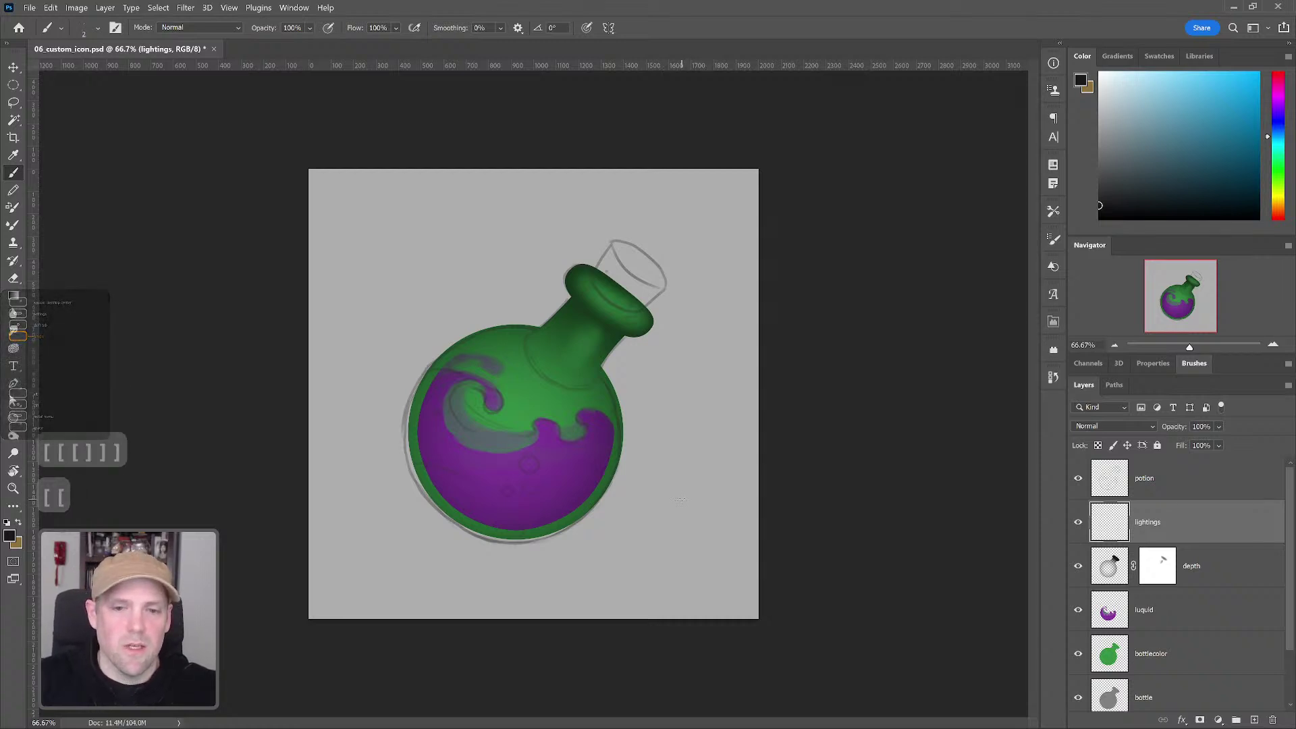
key(bracketleft)
key(bracketleft)
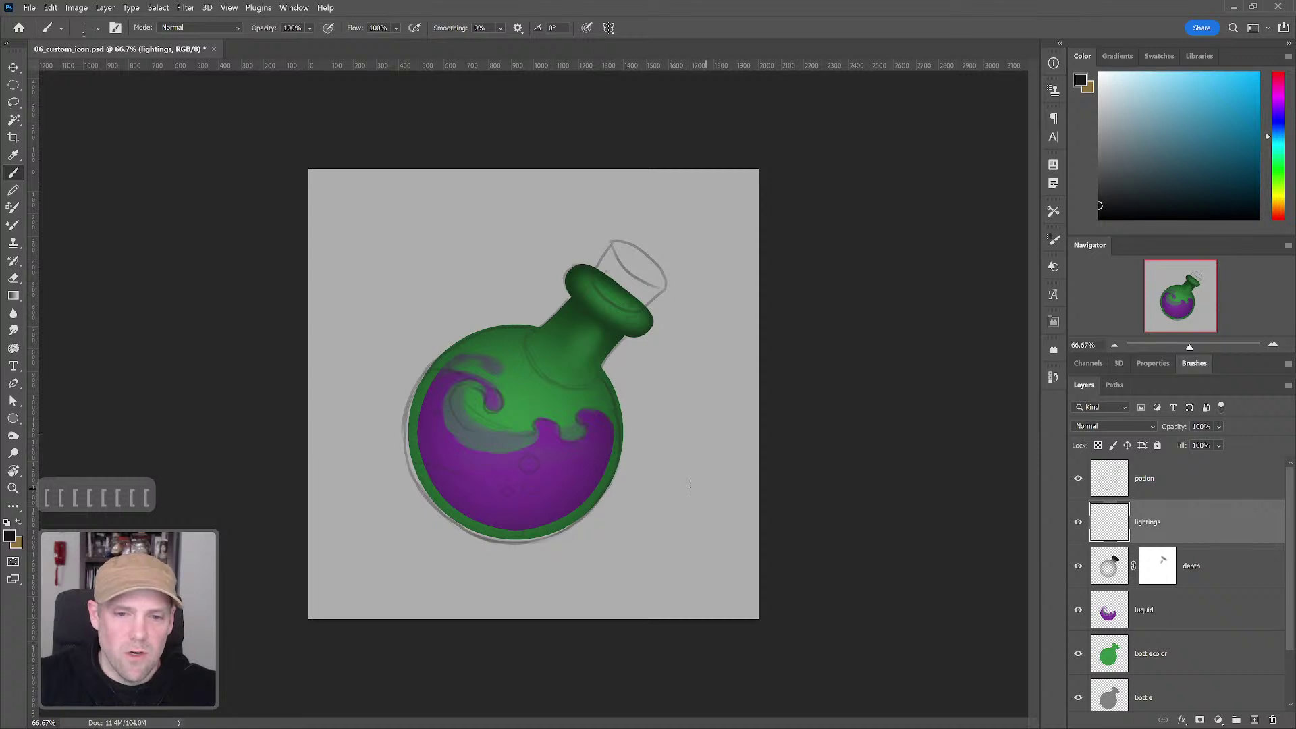
key(bracketright)
key(bracketright)
key(bracketright)
key(bracketright)
key(bracketright)
key(bracketright)
key(bracketright)
key(bracketright)
key(bracketright)
key(bracketright)
key(bracketright)
key(bracketright)
key(bracketright)
key(bracketright)
key(bracketleft)
key(bracketleft)
Step: Sketch a large light-direction arrow at the canvas's lower right, pointing at the bottle, redoing strokes as needed
mouse_move(682, 481)
mouse_down()
mouse_move(699, 508)
mouse_move(684, 485)
mouse_move(672, 514)
mouse_move(683, 487)
mouse_move(665, 488)
mouse_move(675, 519)
mouse_move(683, 501)
mouse_move(726, 554)
mouse_up()
key(ctrl+z)
mouse_move(739, 500)
mouse_down()
mouse_move(690, 501)
mouse_move(732, 553)
mouse_up()
key(ctrl+z)
drag(747, 506, 739, 552)
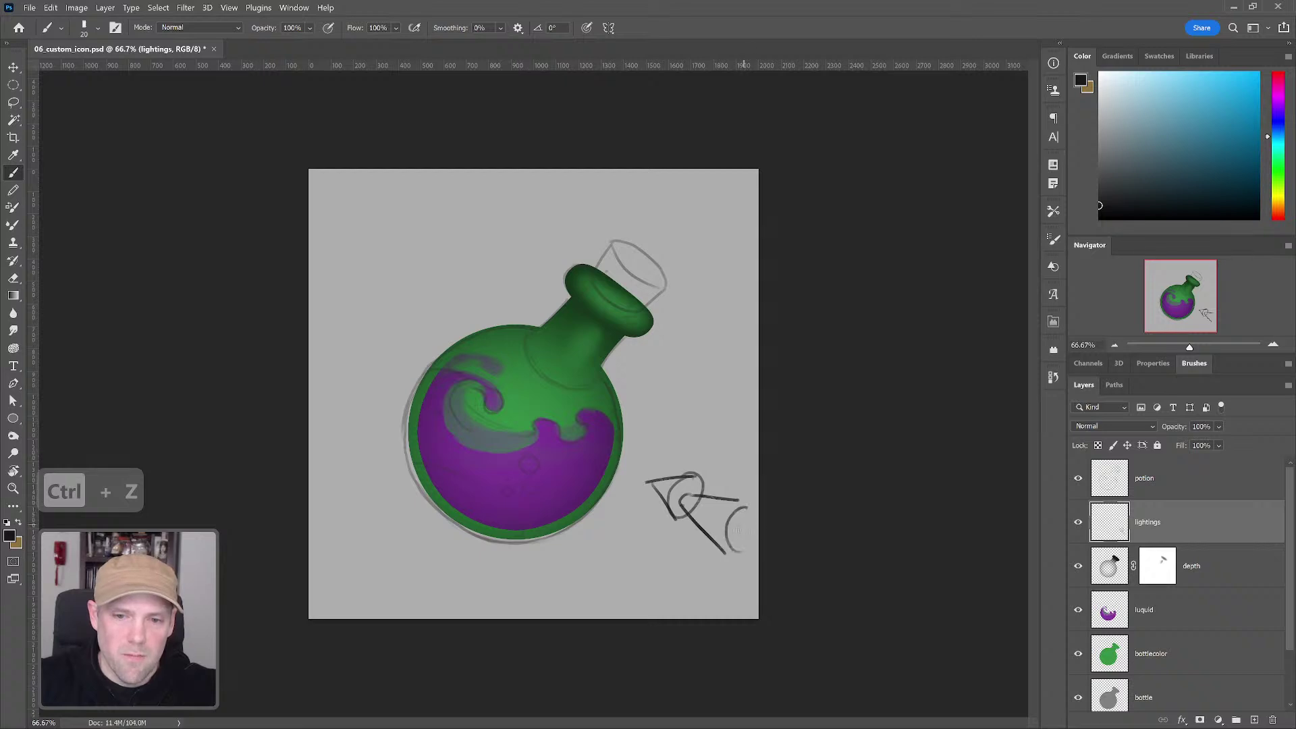
key(grave)
key(grave)
key(grave)
key(grave)
key(grave)
key(grave)
key(grave)
key(grave)
key(grave)
key(grave)
key(grave)
key(grave)
key(grave)
key(grave)
key(grave)
key(grave)
key(grave)
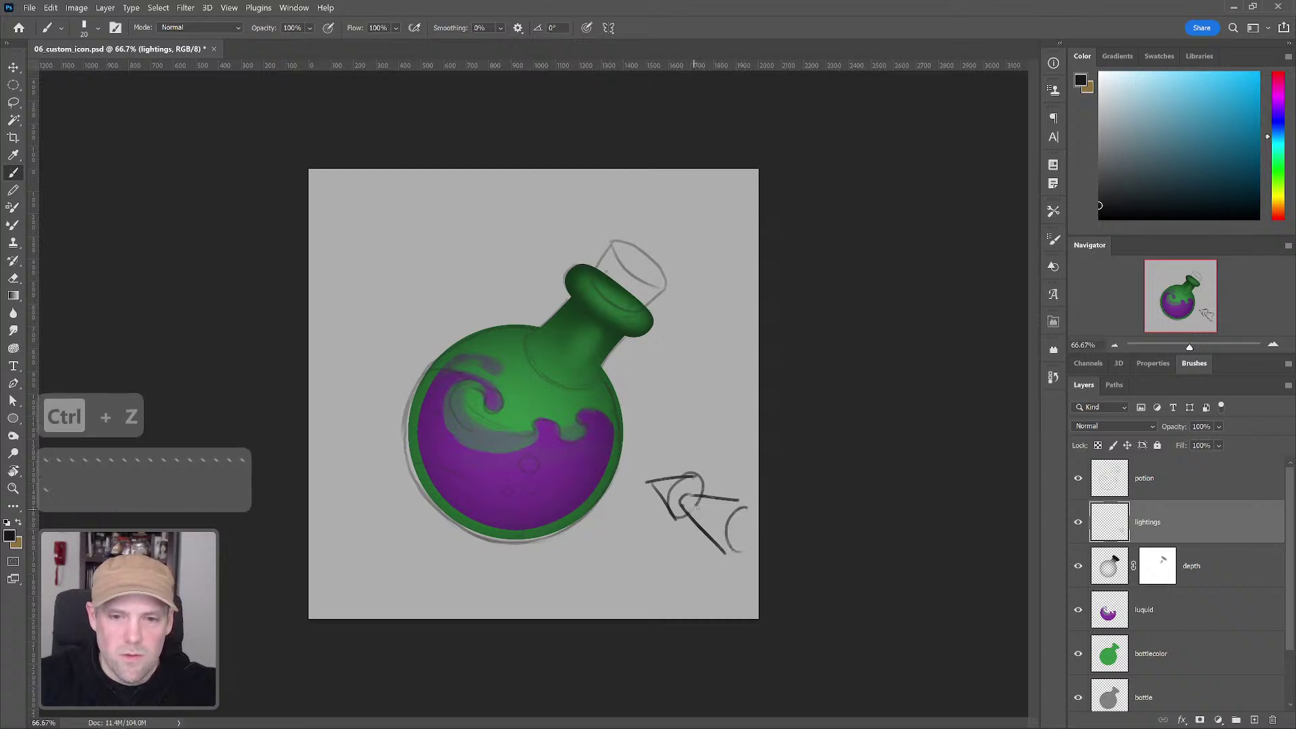
key(grave)
key(grave)
key(grave)
key(grave)
key(grave)
key(grave)
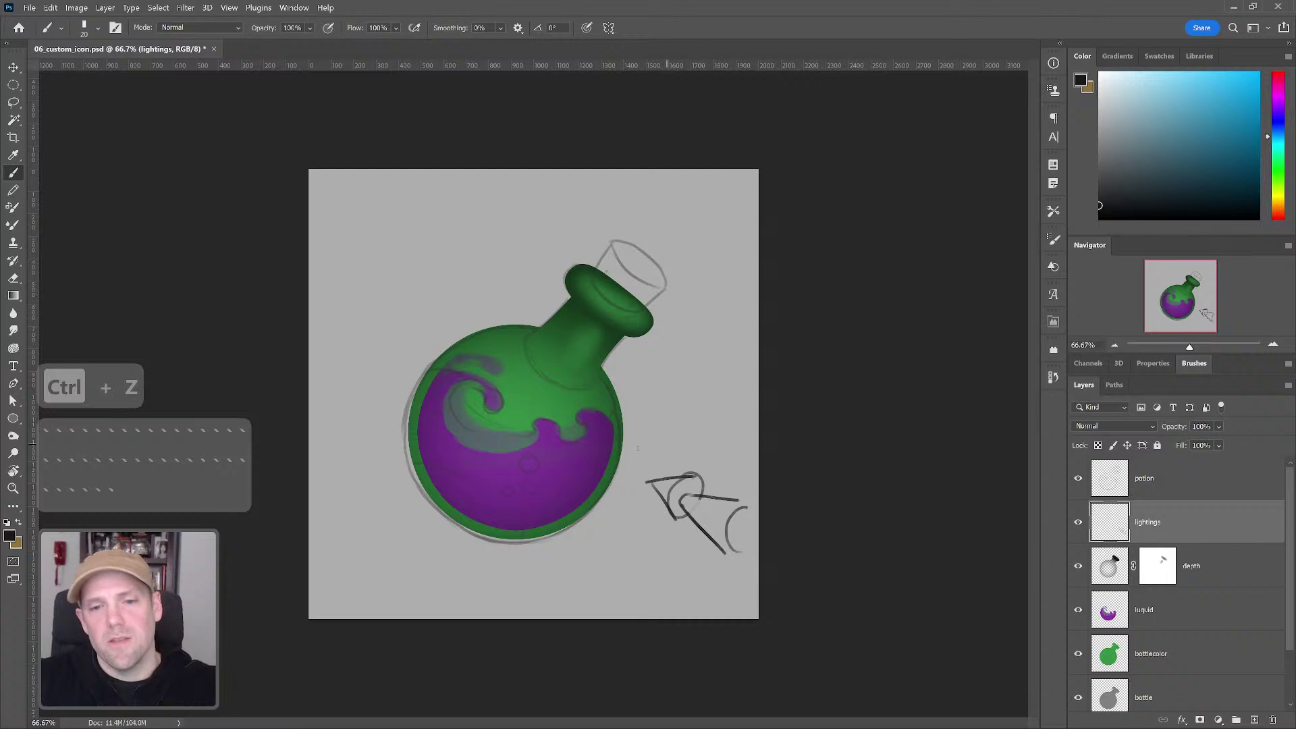
Step: Mark highlight spots on the right side of the liquid, lip and neck, and sketch a smaller light arrow left of the bottle
drag(577, 440, 592, 447)
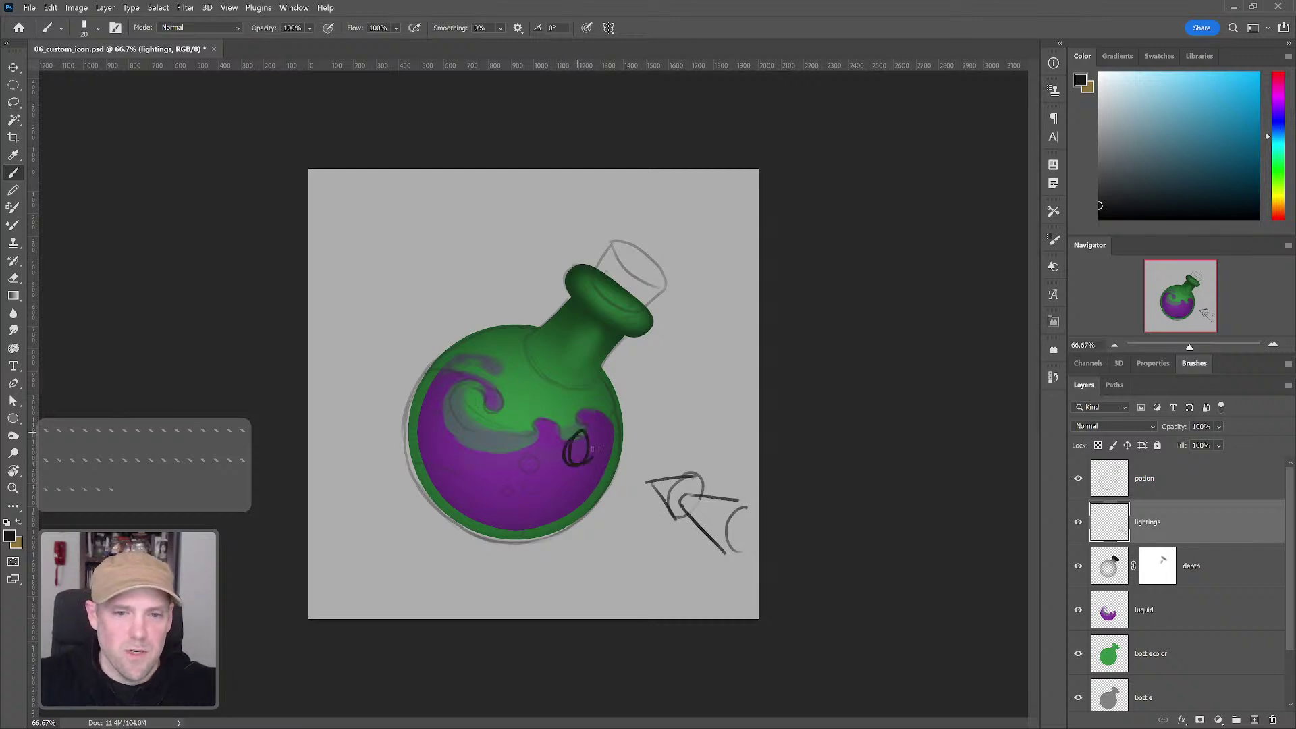
drag(628, 319, 584, 364)
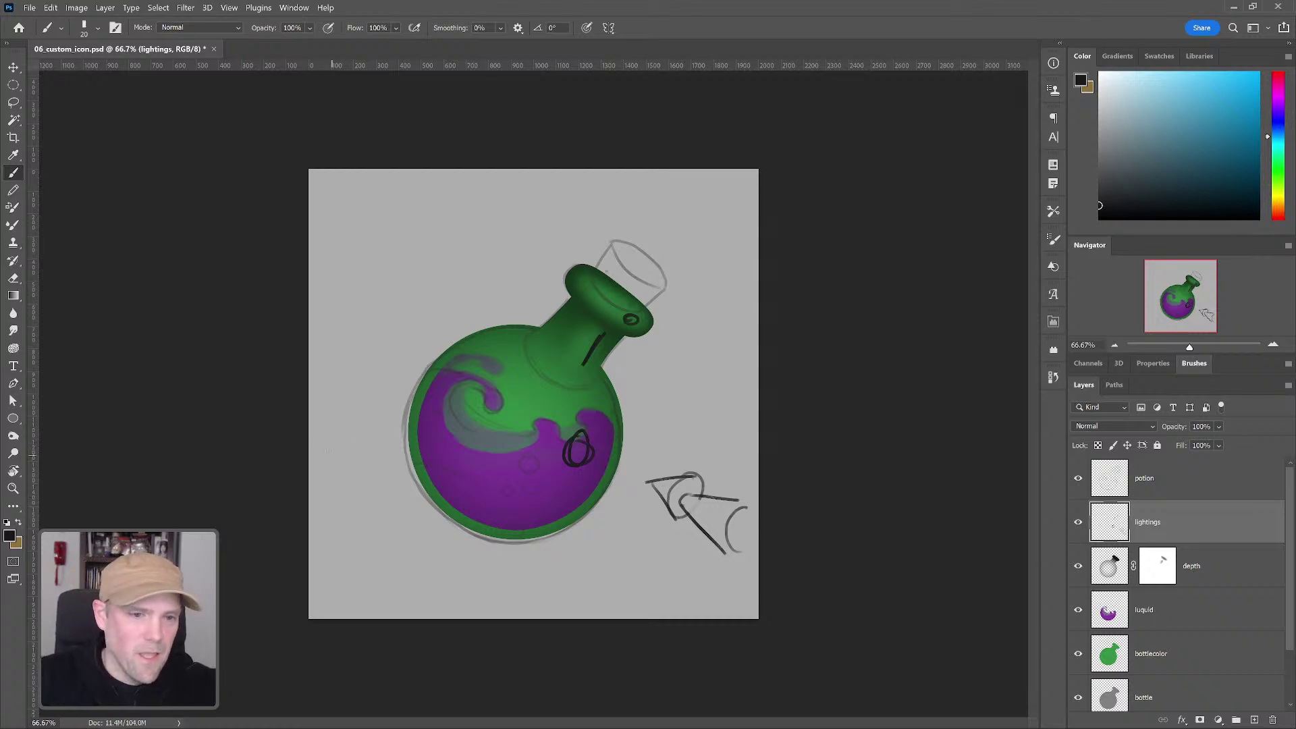
mouse_move(337, 422)
mouse_down()
mouse_move(366, 432)
mouse_move(343, 451)
mouse_up()
key(ctrl+z)
key(ctrl+z)
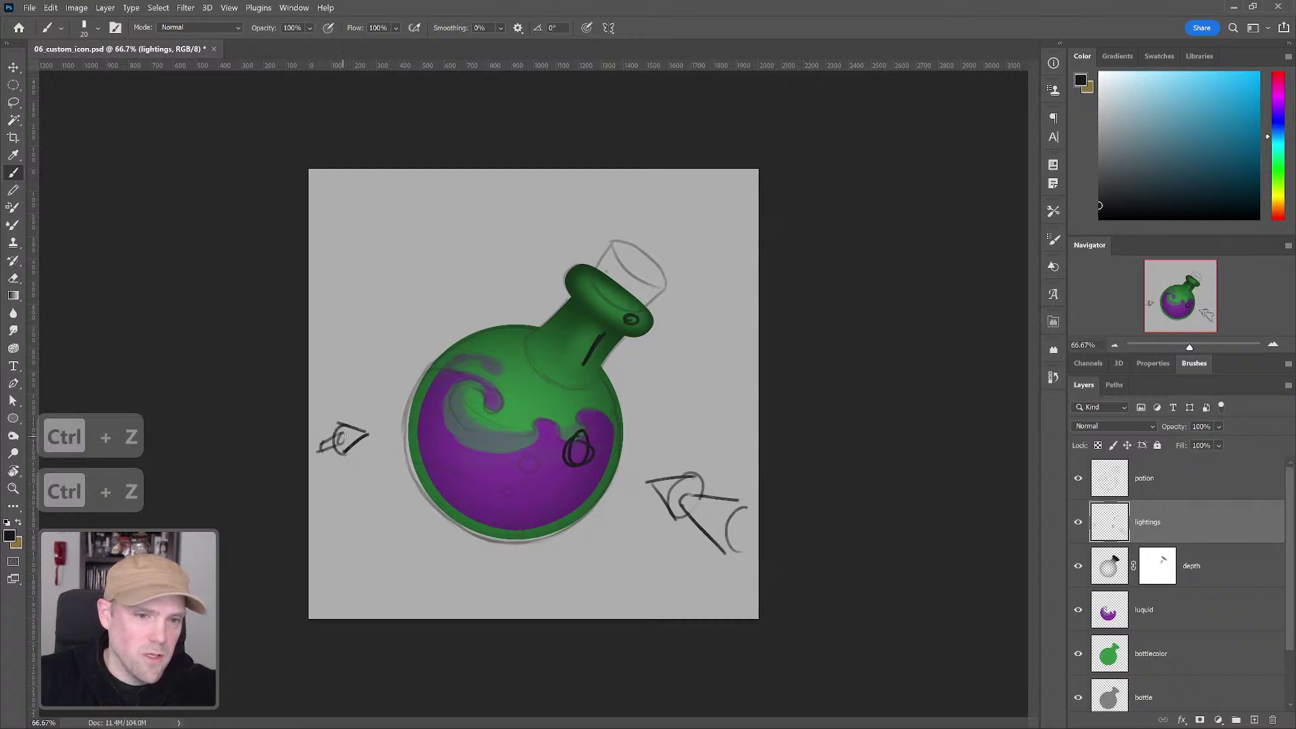
key(alt)
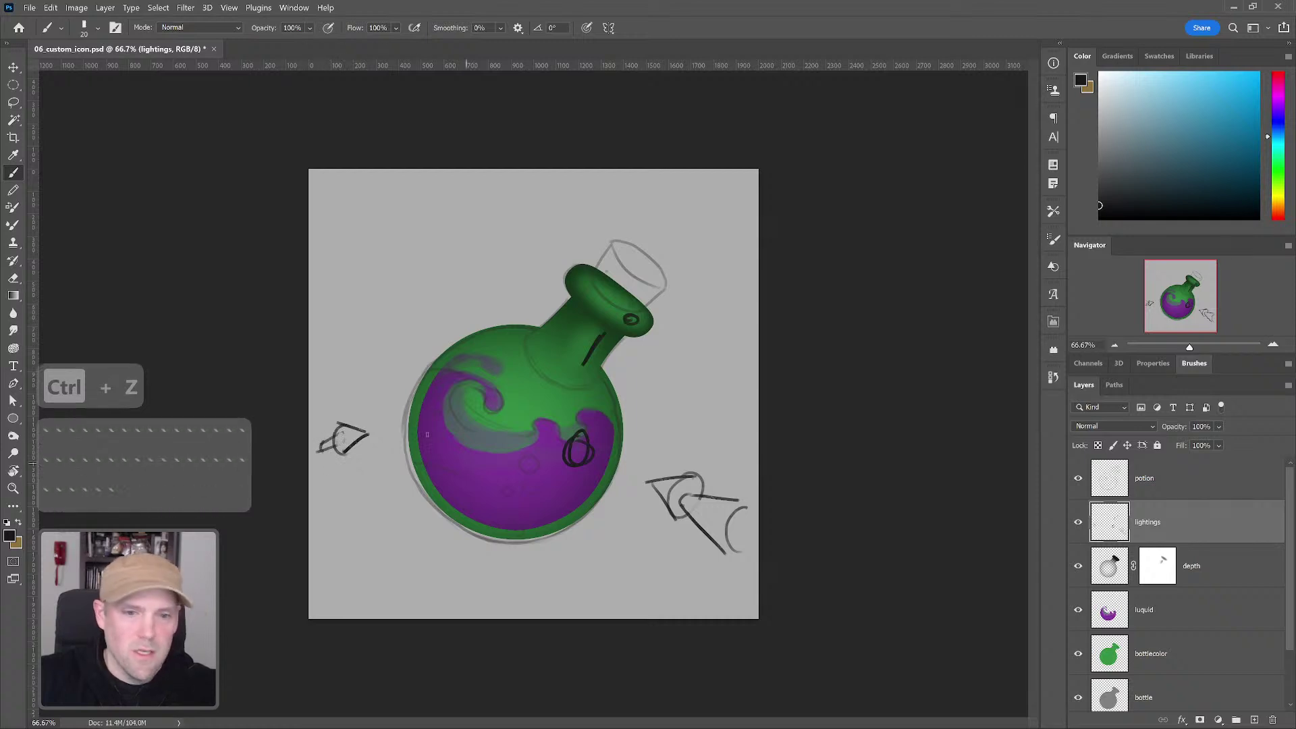
Step: Draw a dark curved line along the liquid's left edge to mark the secondary light, redoing the first stroke
drag(424, 397, 432, 495)
key(ctrl+z)
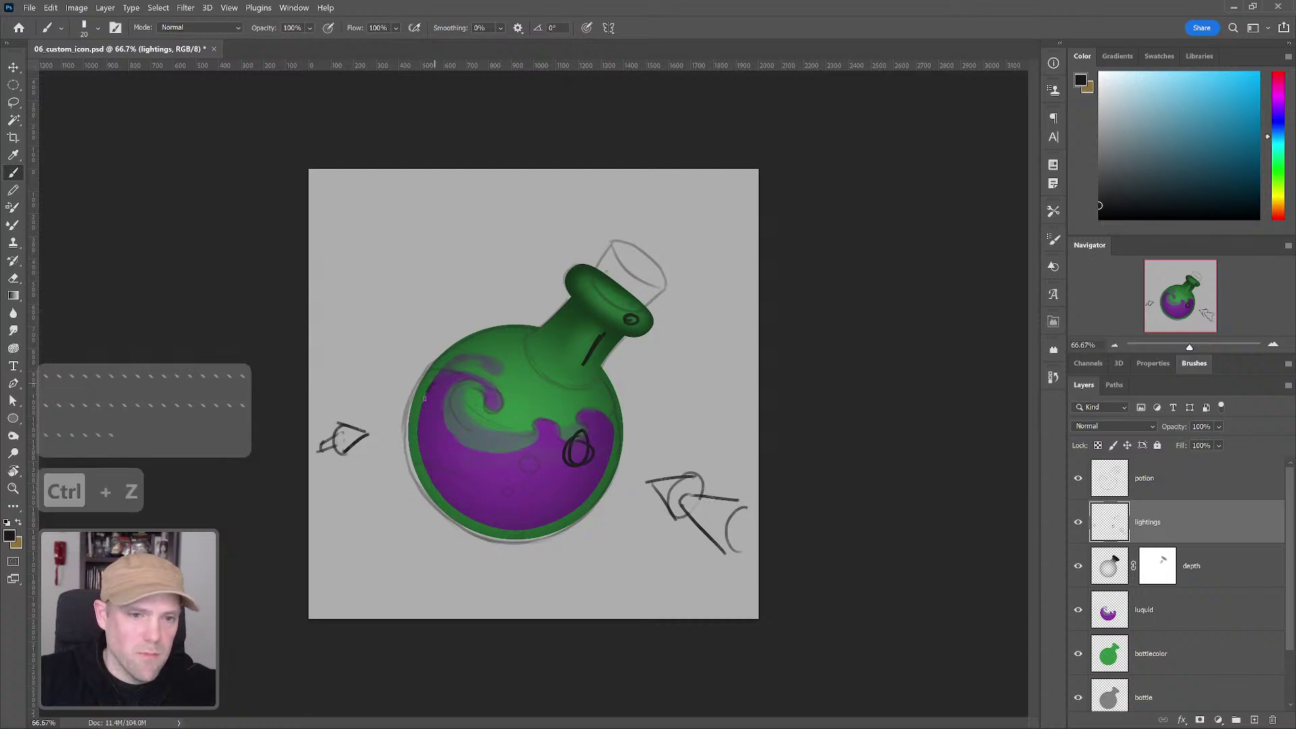
drag(424, 390, 439, 500)
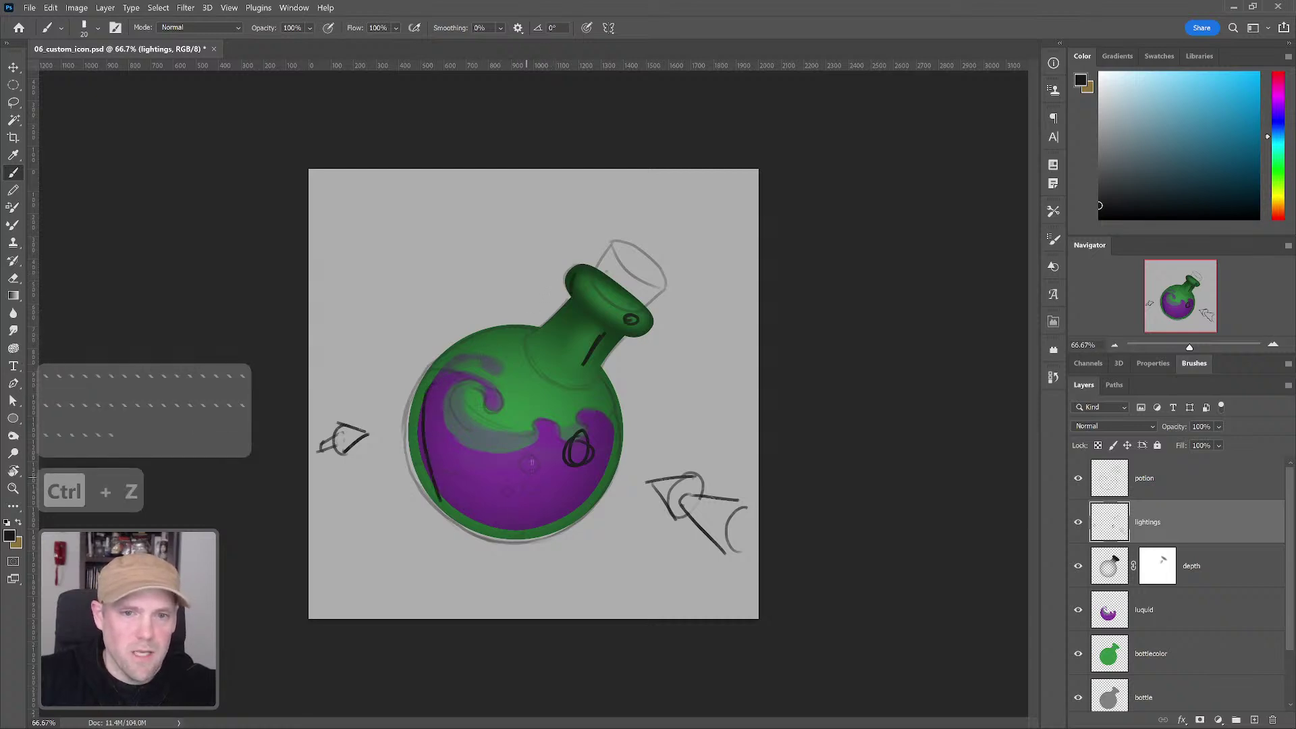
Step: Pick a light blue and mark the secondary light on the lip's left end and along the liquid's left edge
click(1119, 80)
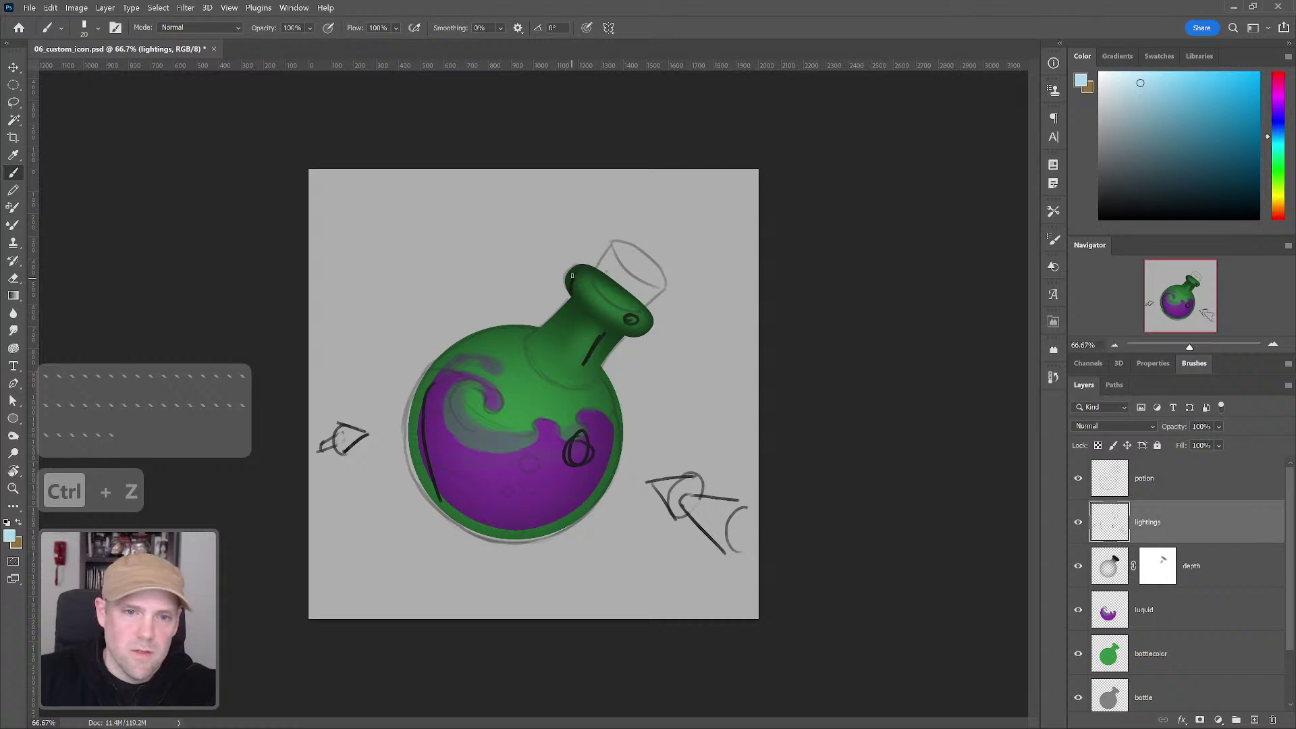
drag(571, 275, 574, 297)
key(ctrl+z)
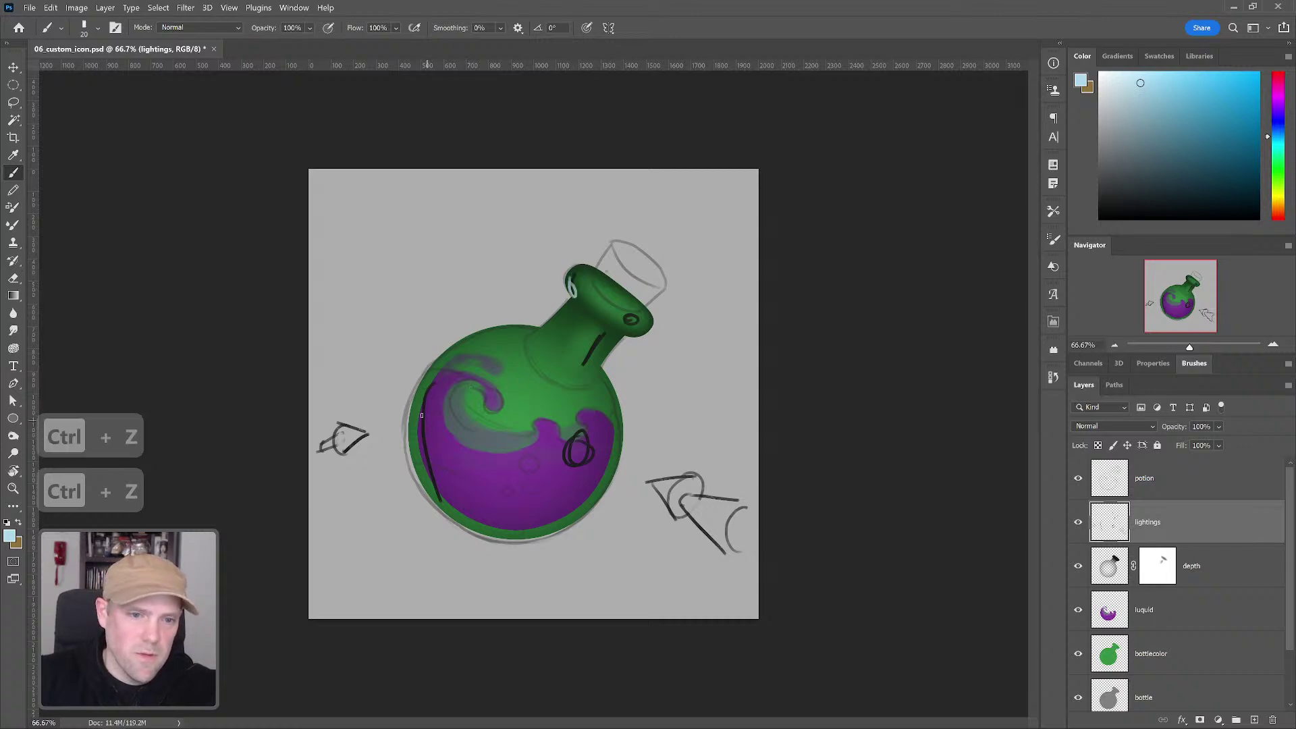
mouse_move(423, 386)
mouse_down()
mouse_move(442, 481)
mouse_move(433, 473)
mouse_up()
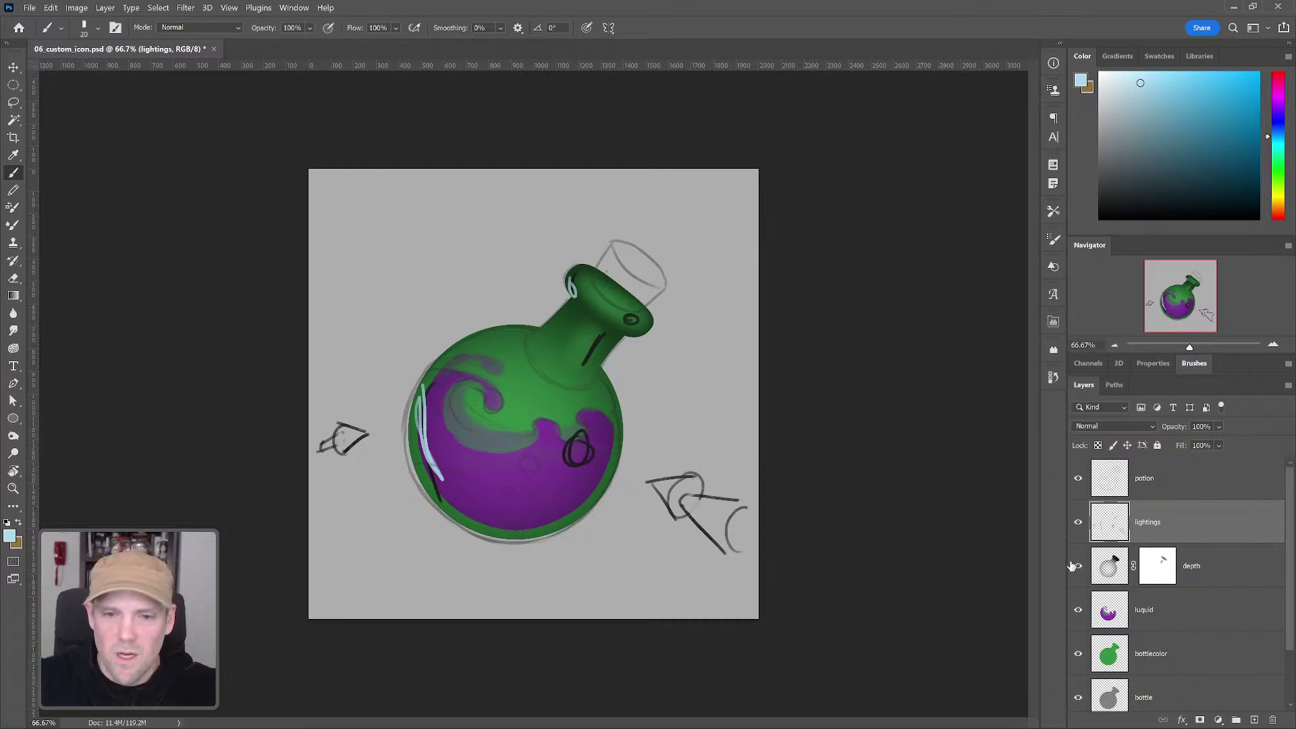
Step: Compare the bottle with and without the lighting guide, and leave the lightings layer hidden
click(1078, 524)
click(1078, 525)
click(1078, 524)
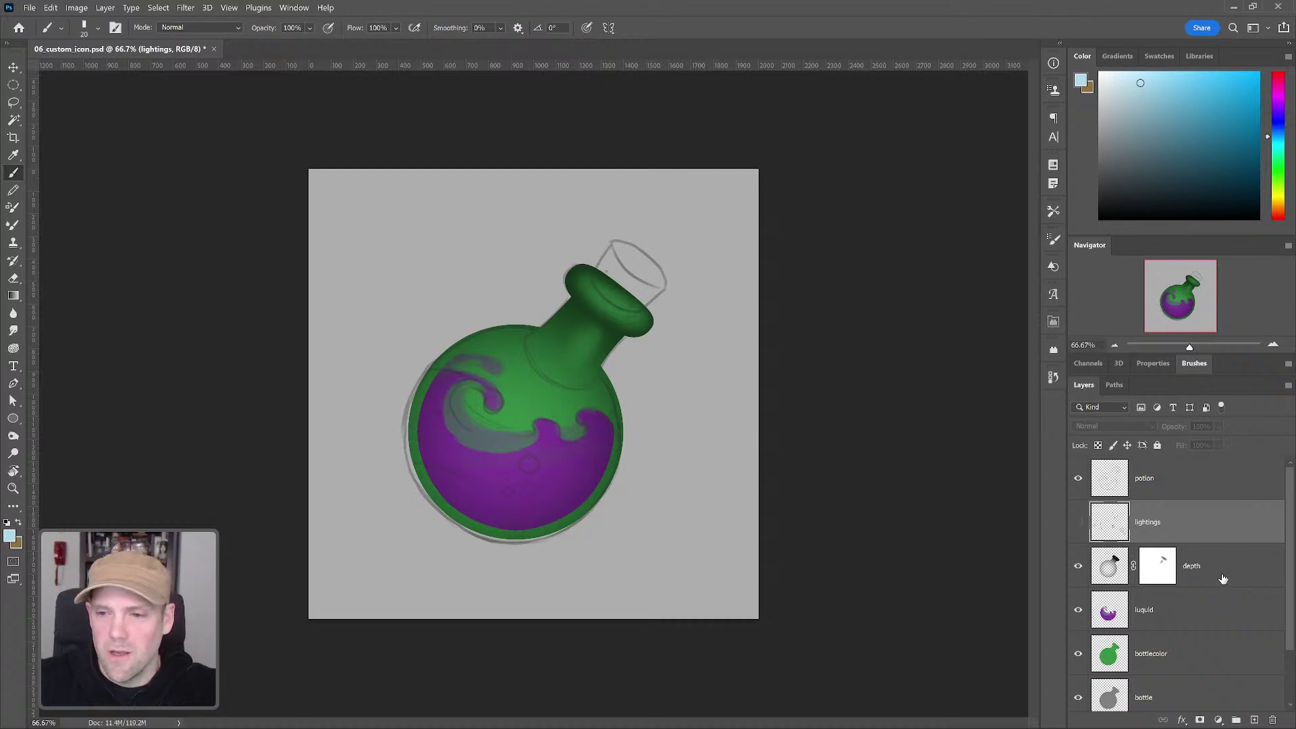
Step: Add a new layer above the lightings layer, name it "hightlight", and set its blend mode to Color Dodge
click(1254, 720)
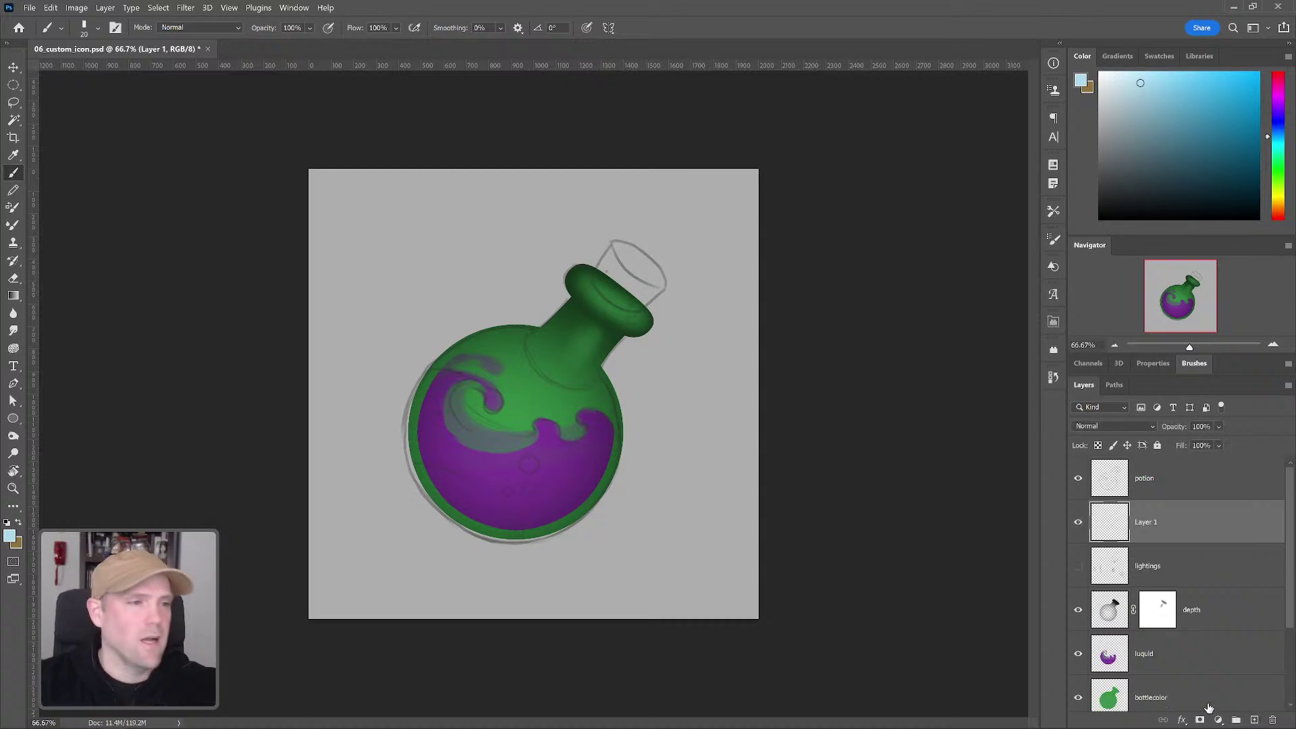
key(h)
key(i)
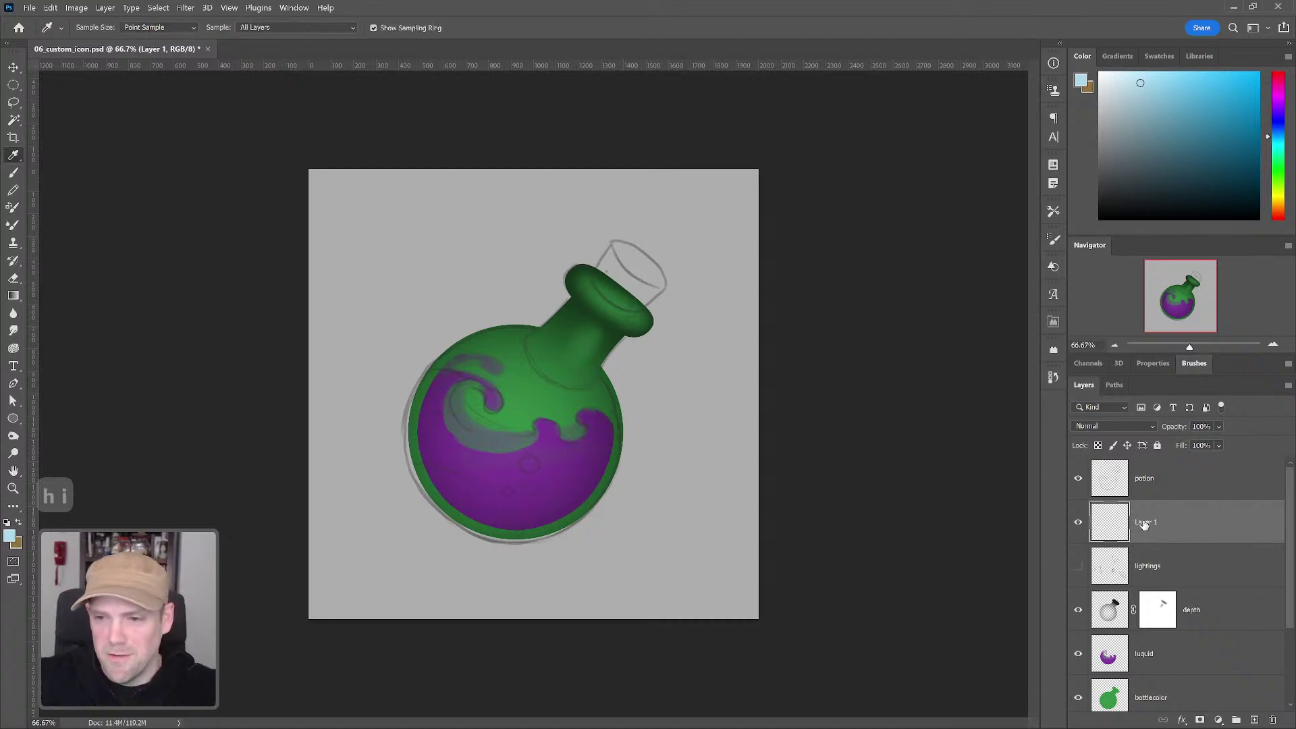
double_click(1138, 523)
text(hightl)
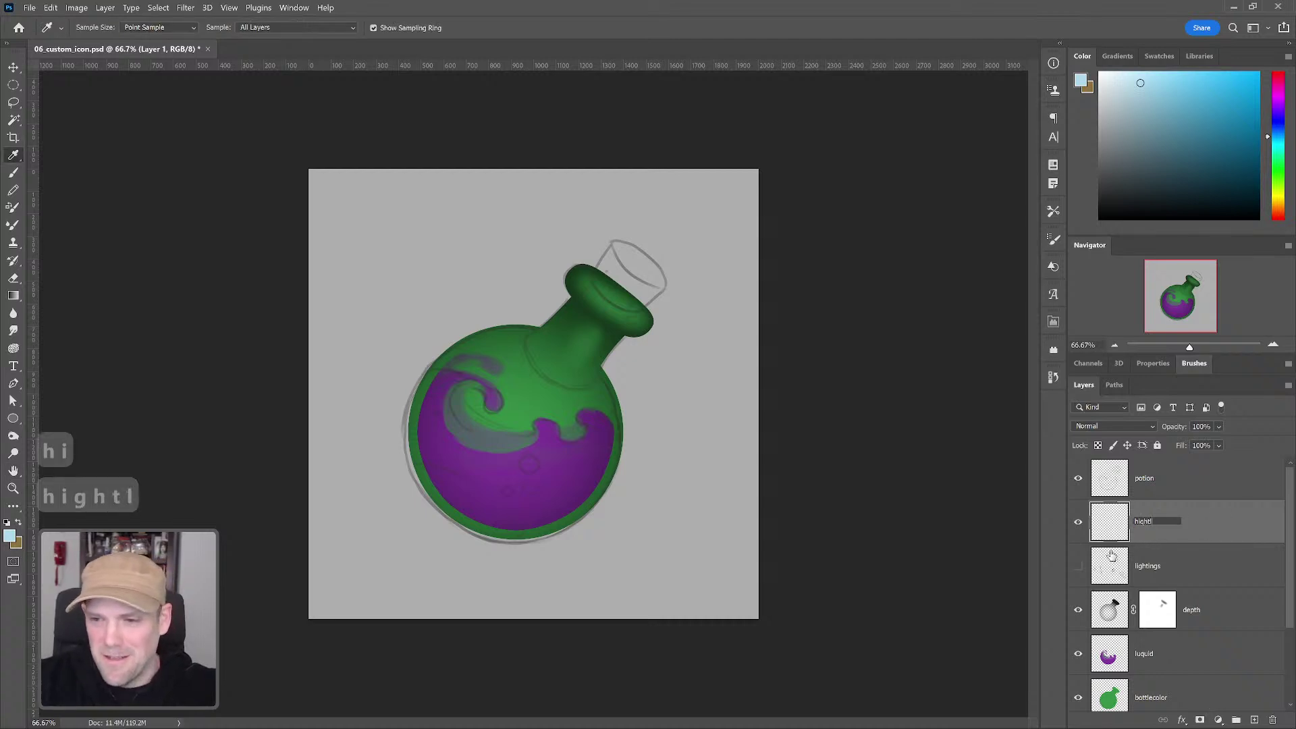
text(ight)
key(Return)
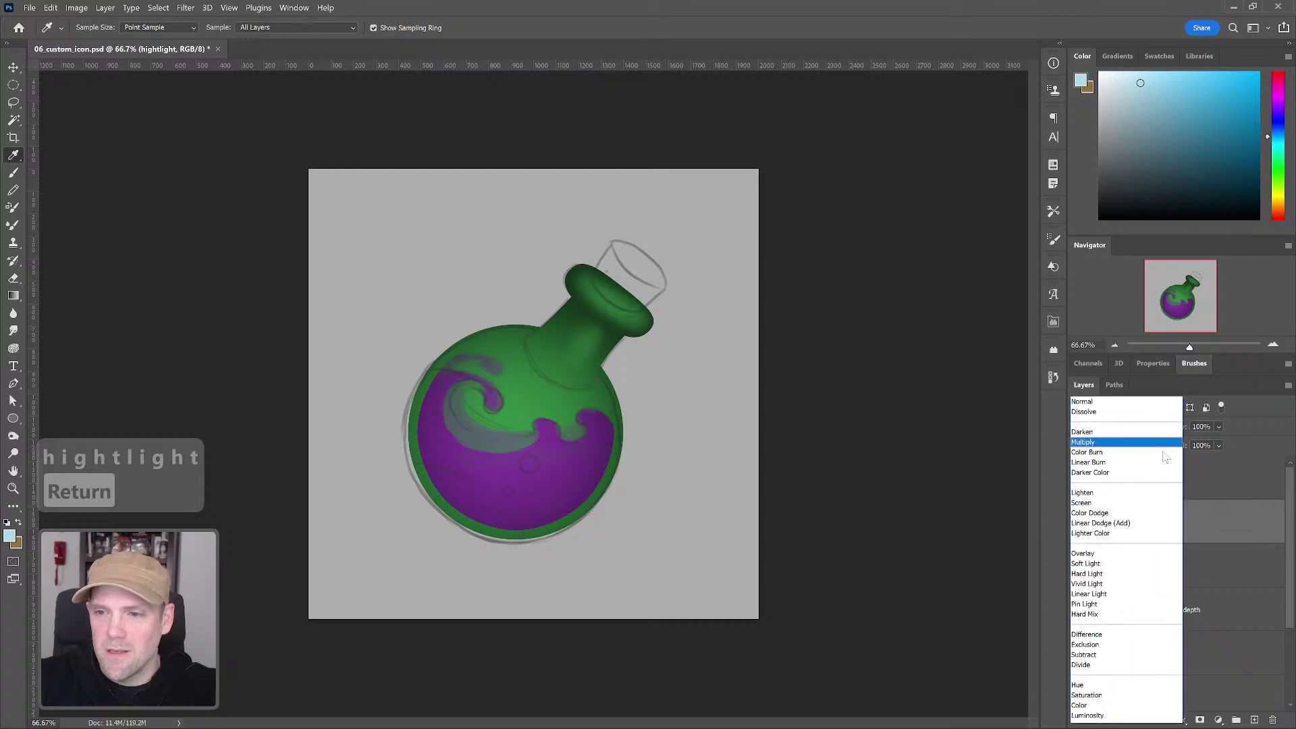
click(1148, 431)
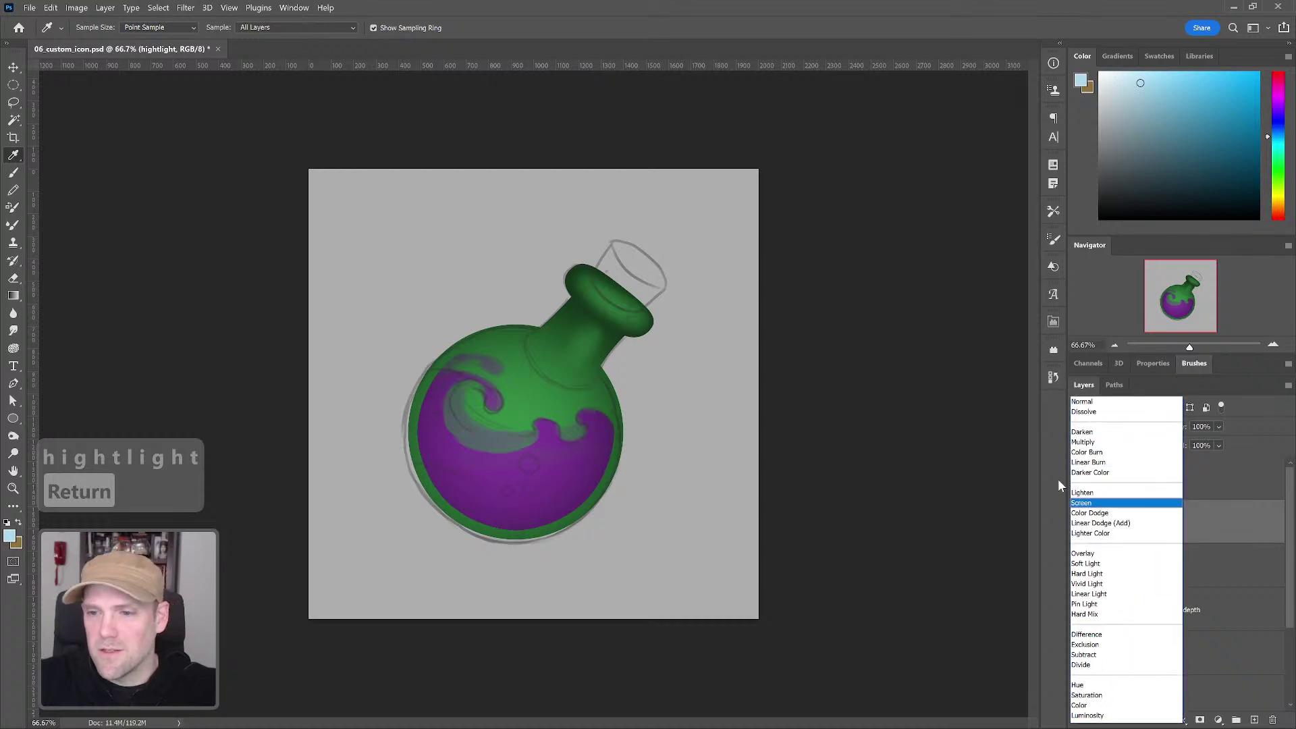
click(1107, 513)
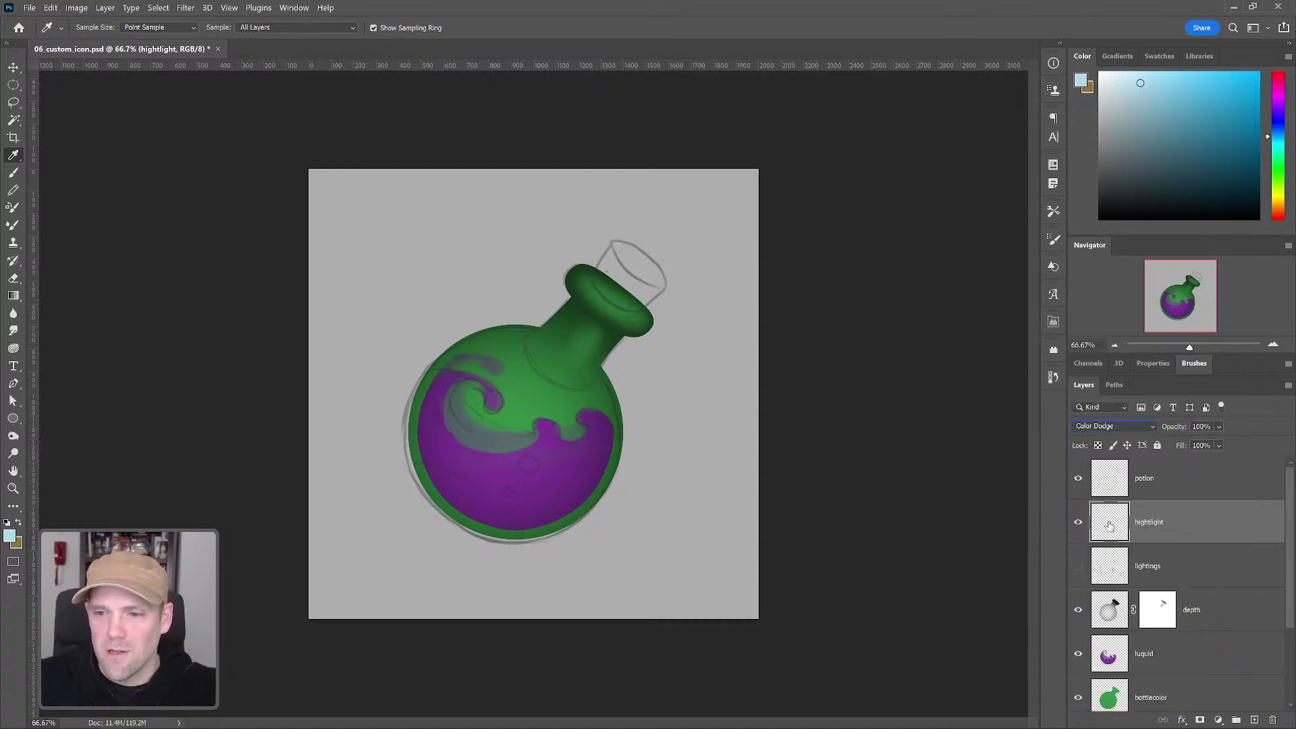
Step: Change the foreground colour to a bright saturated red for the main light
click(1276, 209)
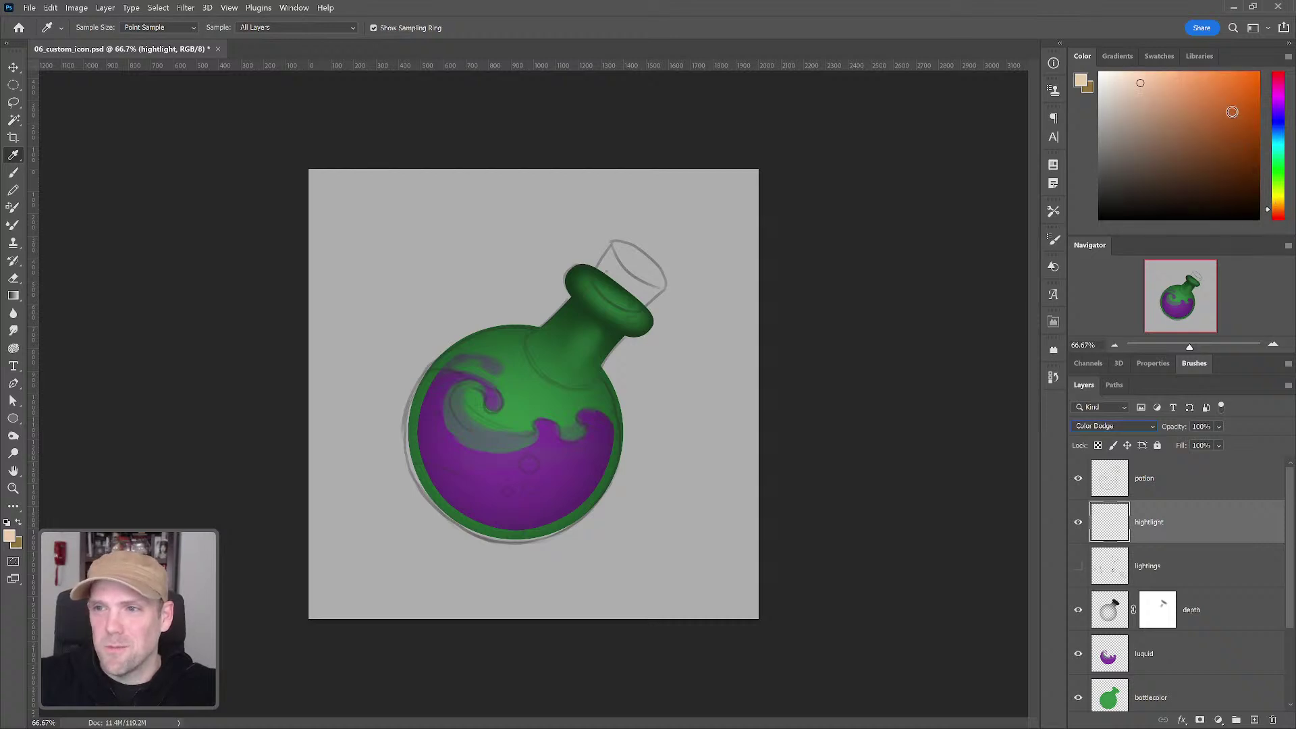
click(1234, 87)
drag(1234, 87, 1244, 82)
drag(1266, 214, 1268, 217)
drag(1242, 96, 1246, 91)
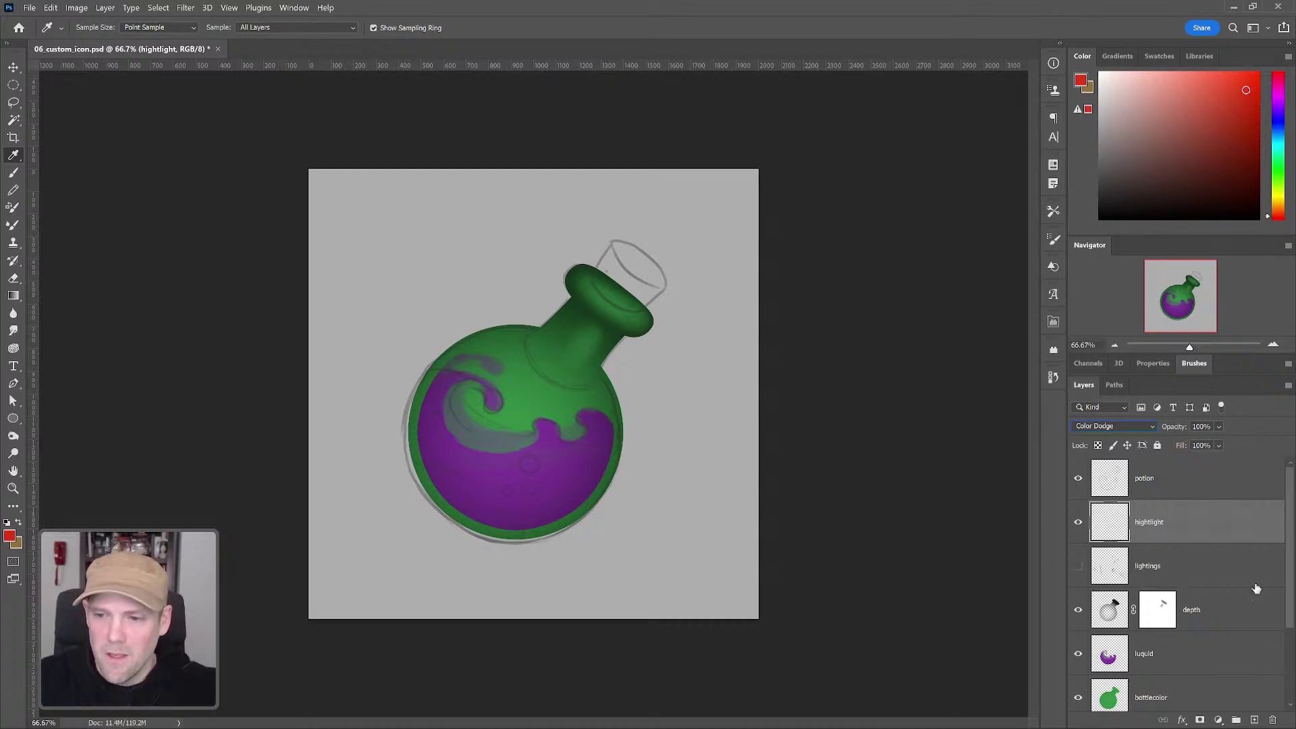
Step: Load the bottlecolor layer's shape as a selection and switch to the Brush tool, keeping the hightlight layer active
scroll(1283, 578, down, 1)
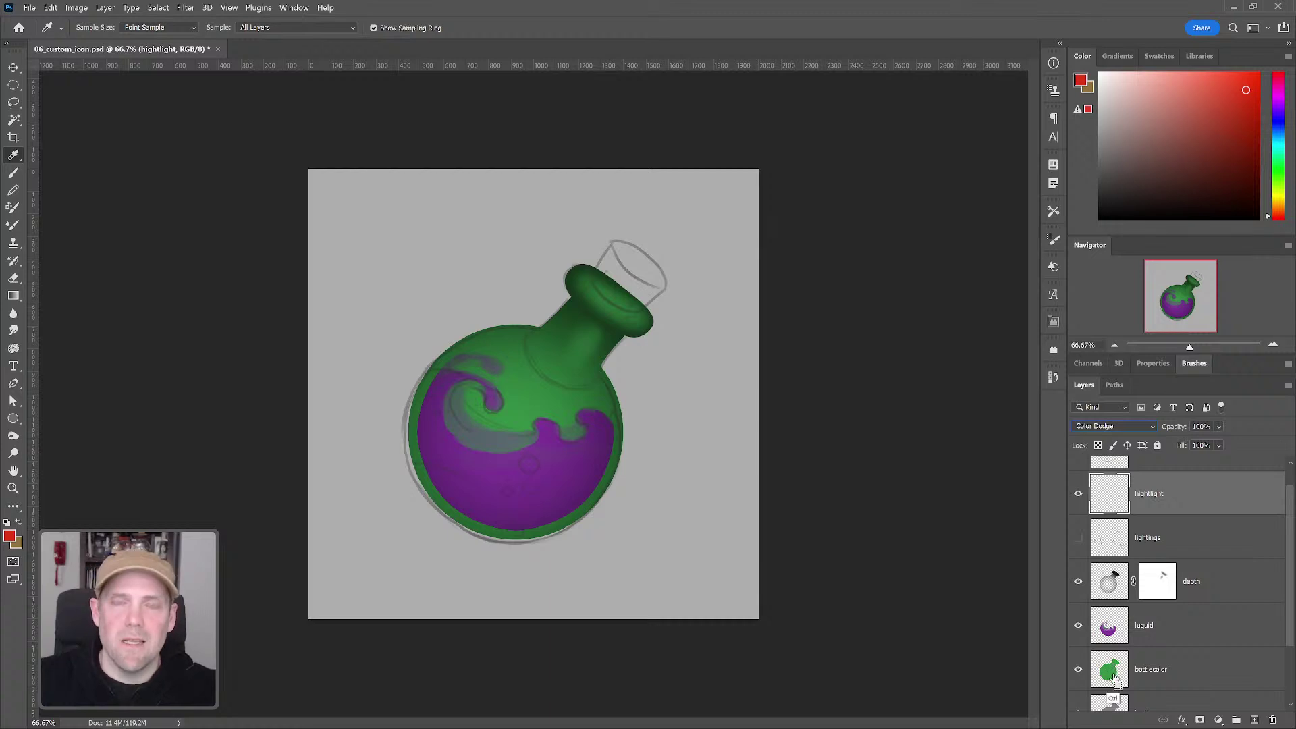
ctrl+click(1116, 679)
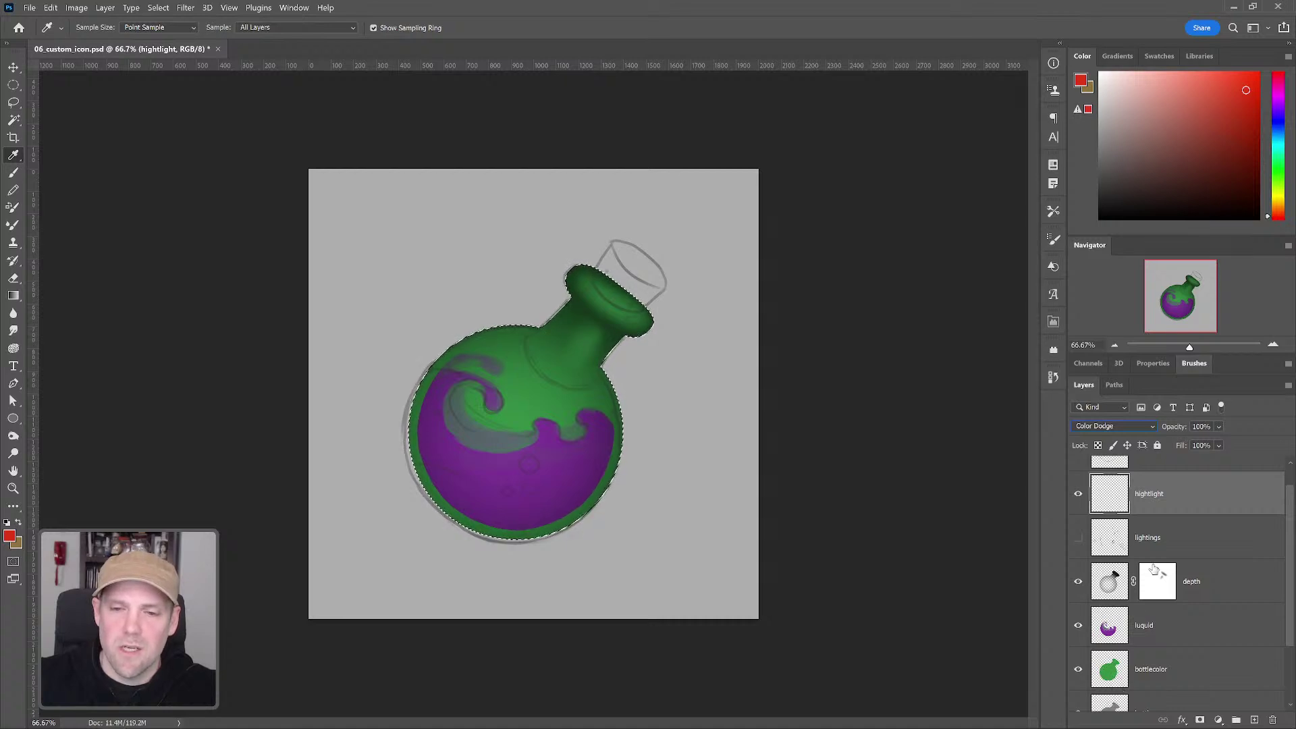
key(b)
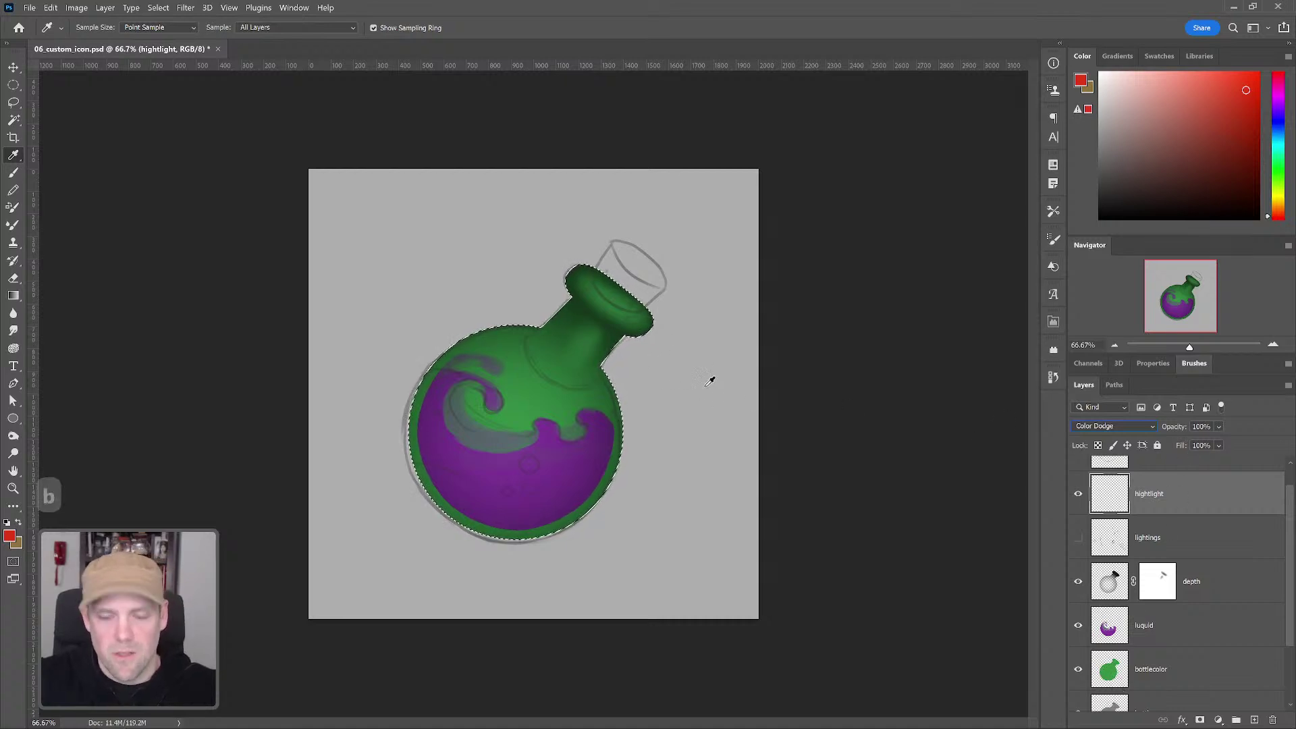
key(b)
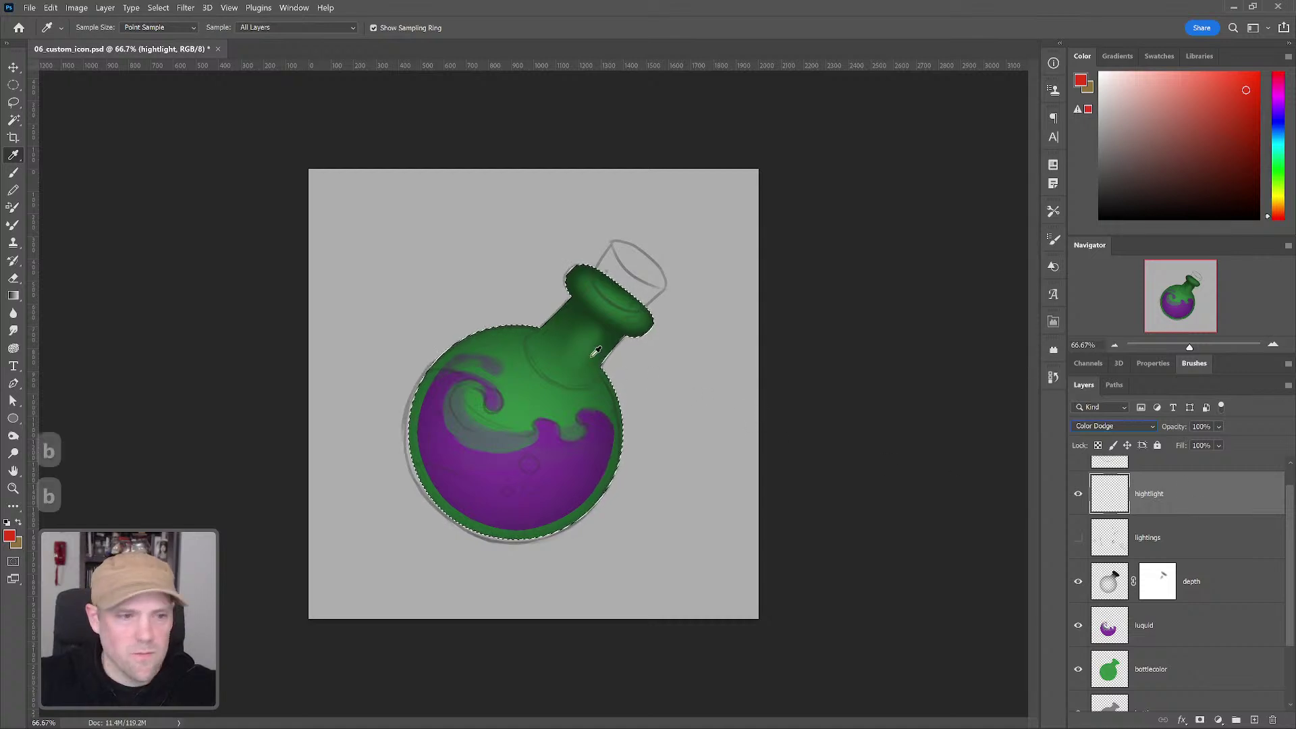
click(14, 174)
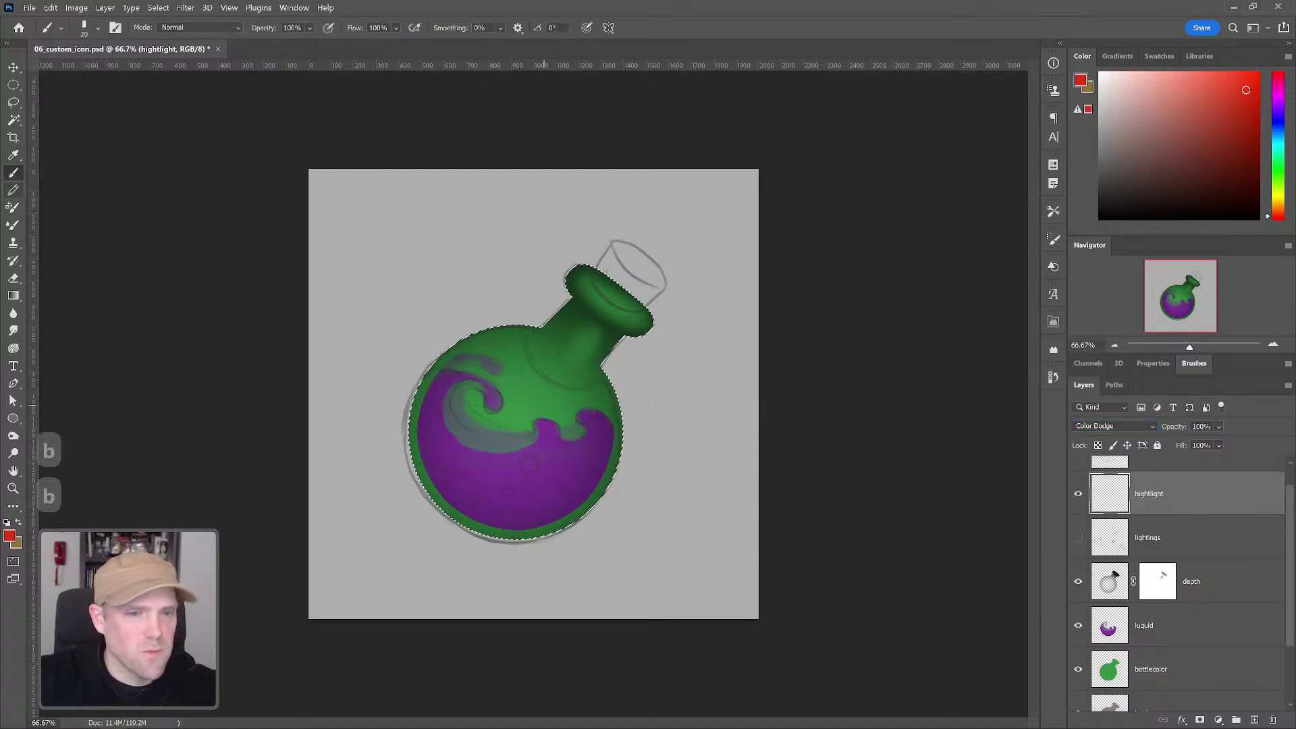
Step: Enlarge the brush to 1000 px and brush soft red light over the lower right of the bottle and its liquid
key(bracketright)
key(bracketright)
key(bracketright)
key(bracketright)
key(bracketright)
key(bracketright)
key(bracketright)
key(bracketright)
key(bracketright)
key(bracketright)
key(bracketright)
key(bracketright)
key(bracketright)
key(bracketright)
key(bracketright)
key(bracketright)
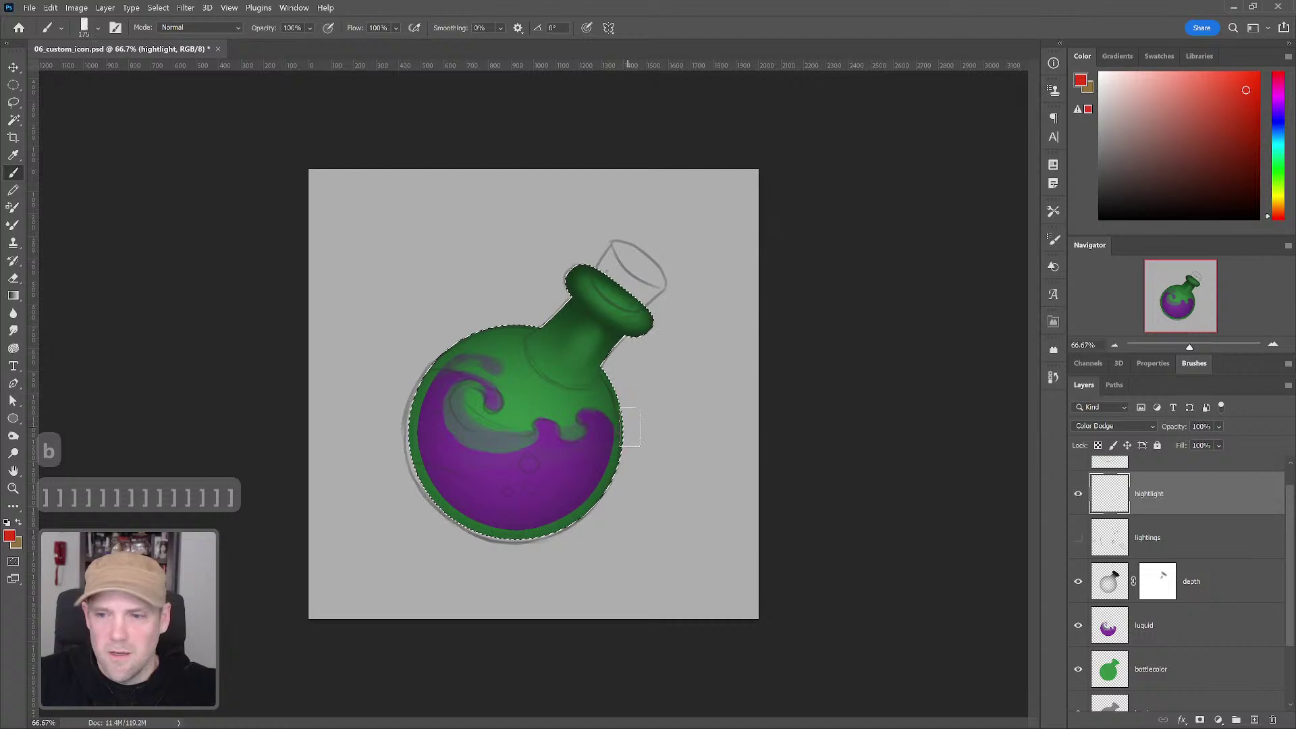
key(bracketright)
key(bracketright)
key(bracketright)
key(bracketright)
key(bracketright)
key(bracketright)
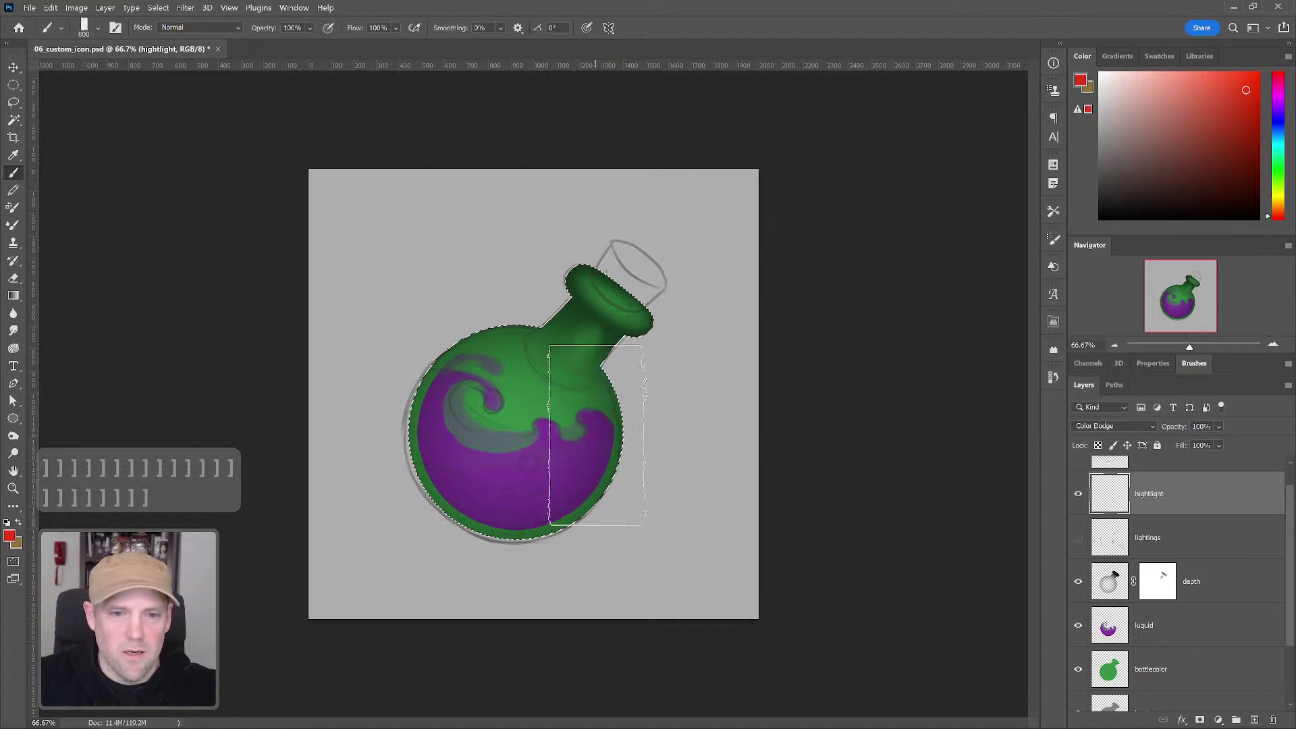
key(bracketleft)
key(bracketleft)
key(bracketleft)
key(bracketleft)
mouse_move(585, 454)
mouse_down()
mouse_move(574, 430)
mouse_move(579, 470)
mouse_move(565, 451)
mouse_move(534, 513)
mouse_move(580, 443)
mouse_move(537, 507)
mouse_move(506, 497)
mouse_move(487, 515)
mouse_move(538, 481)
mouse_move(459, 491)
mouse_move(512, 488)
mouse_move(510, 502)
mouse_move(545, 471)
mouse_up()
key(])
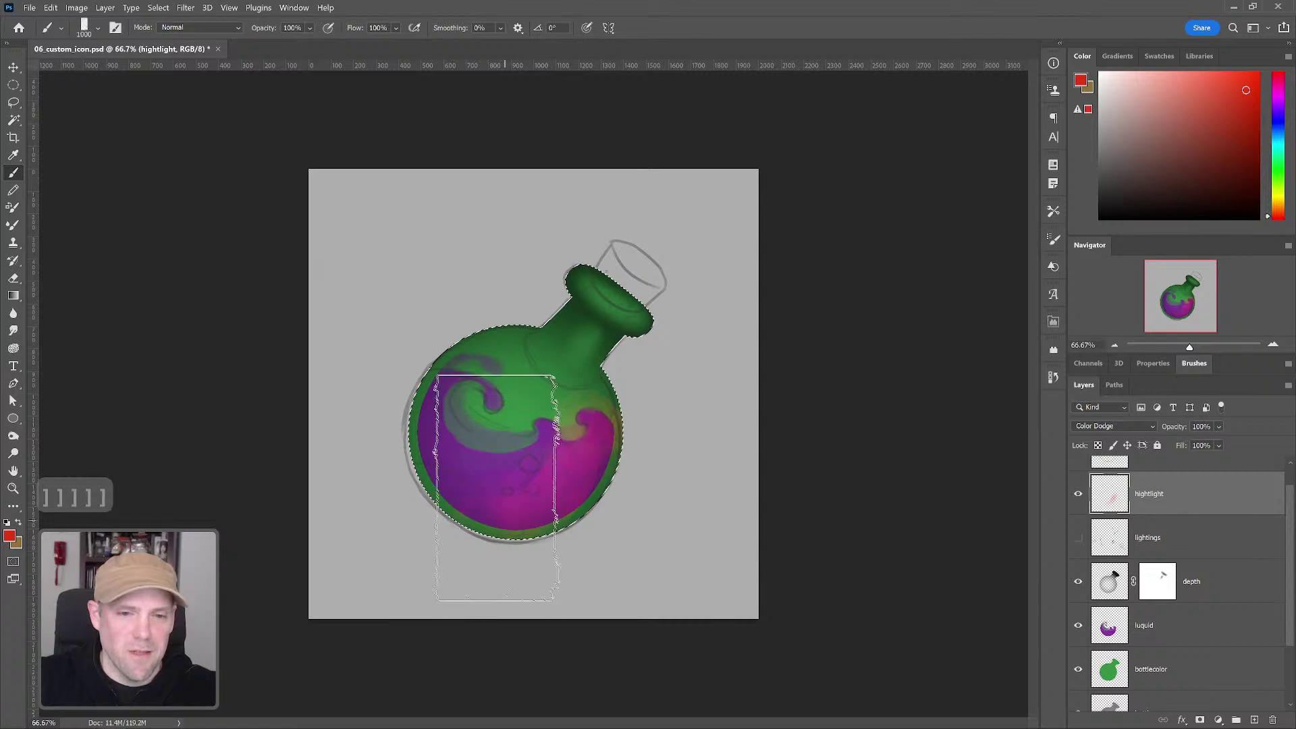
key([)
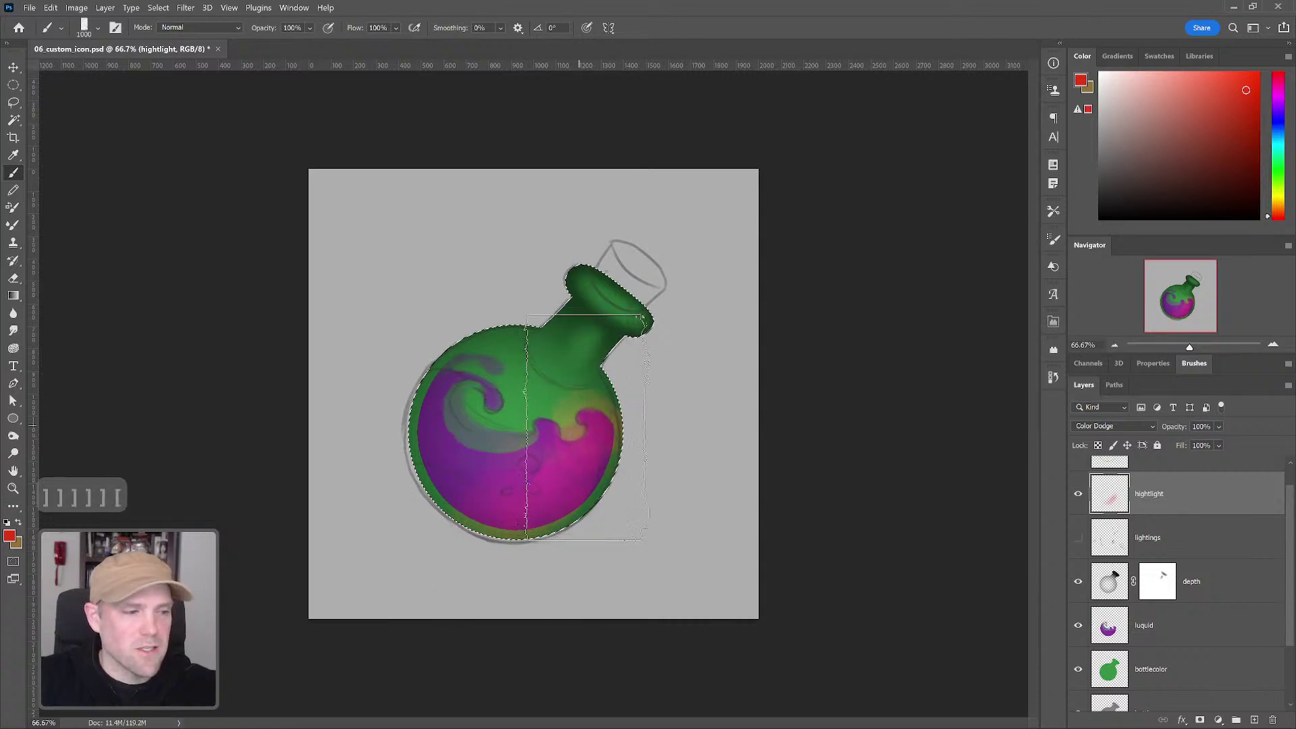
Step: Reduce the brush size to 600 and then 100 px while painting red light on the bottle's right shoulder, neck and lip
key(bracketleft)
key(bracketleft)
key(bracketleft)
key(bracketleft)
key(bracketleft)
key(bracketleft)
key(bracketleft)
key(bracketleft)
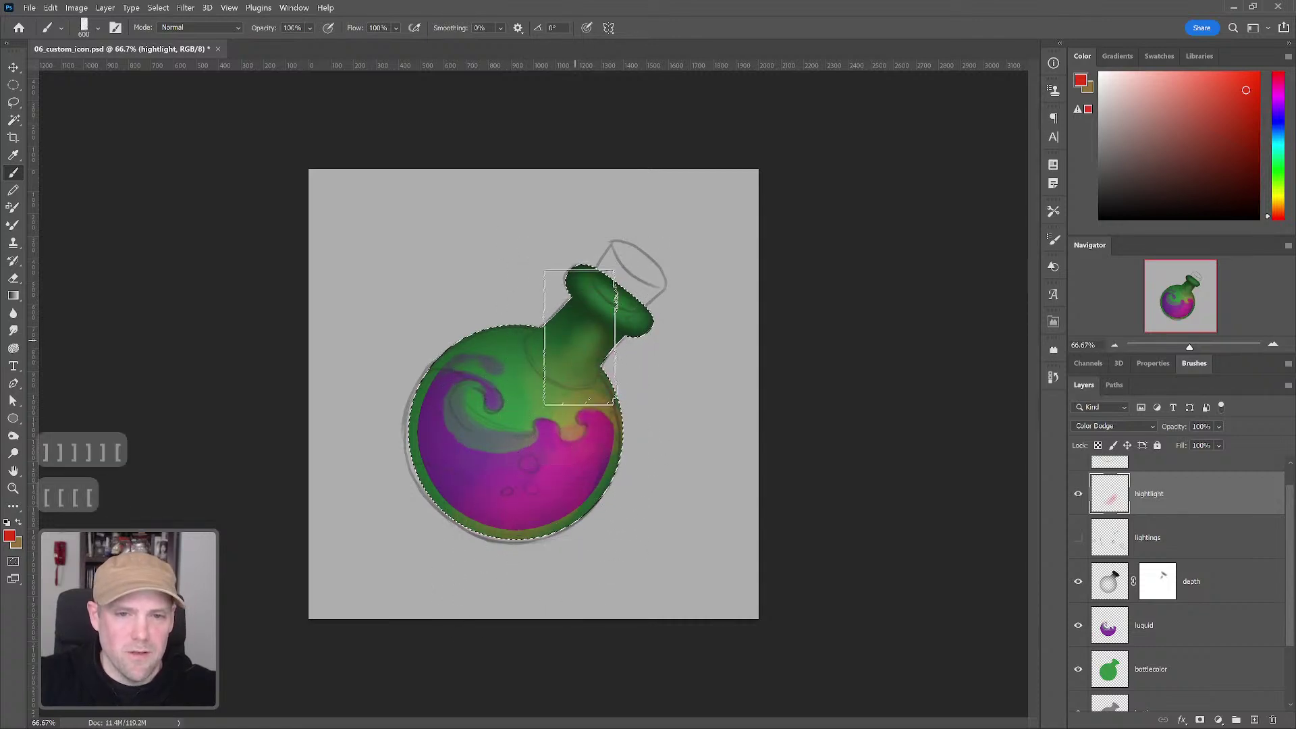
key(bracketleft)
key(bracketleft)
key(bracketleft)
key(bracketleft)
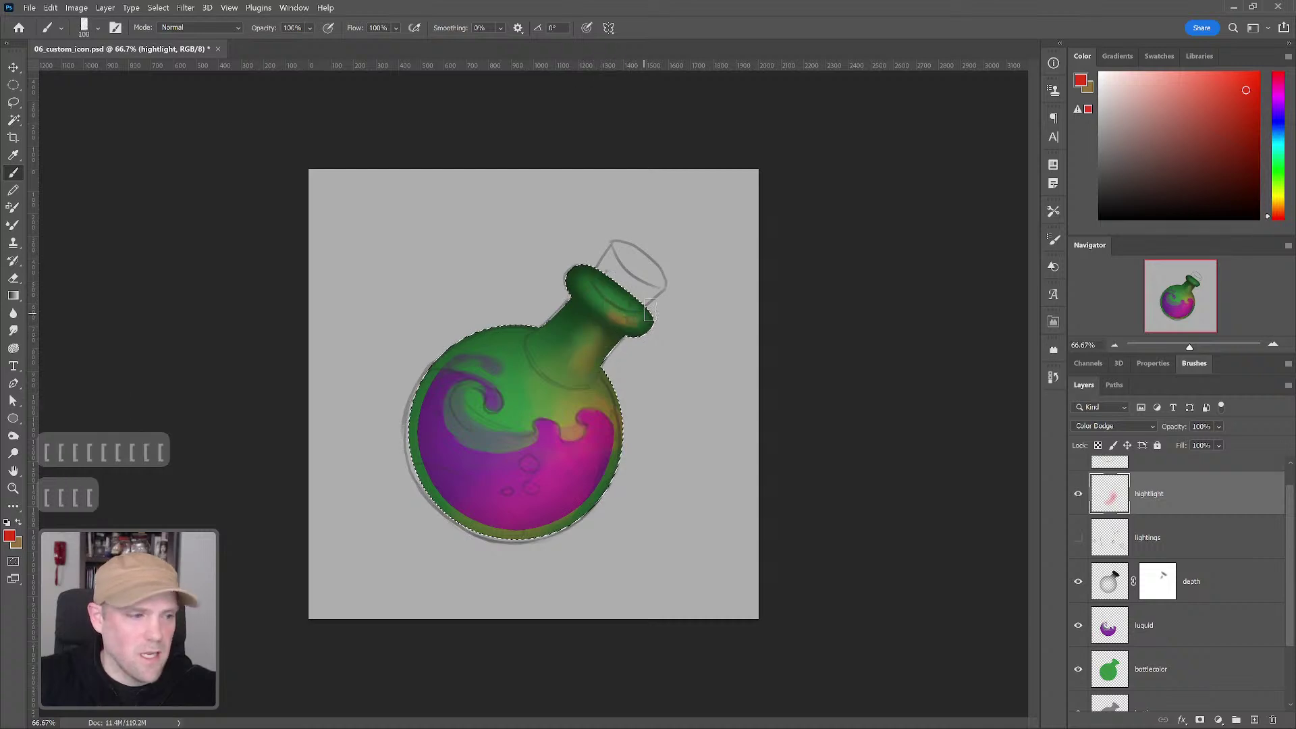
Step: Reinforce the warm highlight on the lip's right end with a small brush, finishing at a brush size of 175 px
key(bracketright)
key(bracketright)
key(bracketleft)
key(bracketleft)
key(bracketleft)
key(bracketright)
key(bracketright)
key(bracketright)
key(bracketright)
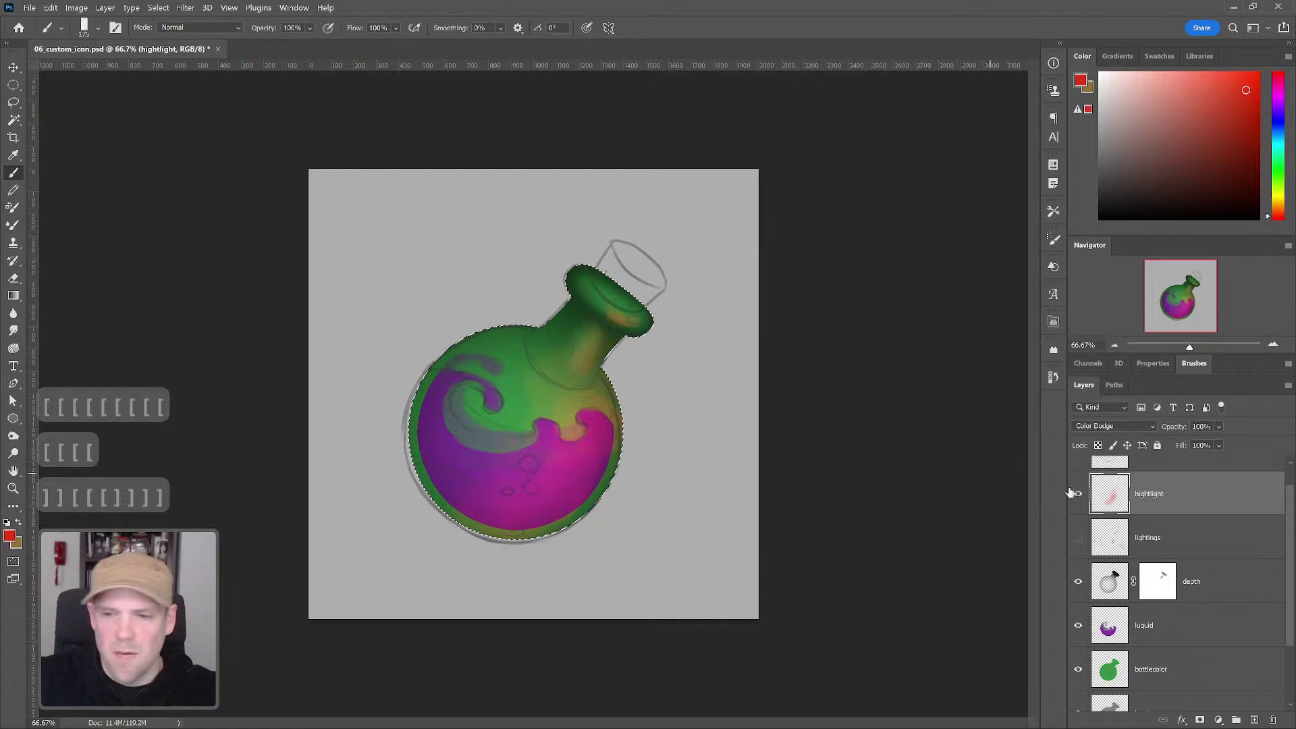
Step: Hide the potion sketch layer and the selection outline while keeping the bottle selection active
scroll(1085, 492, up, 2)
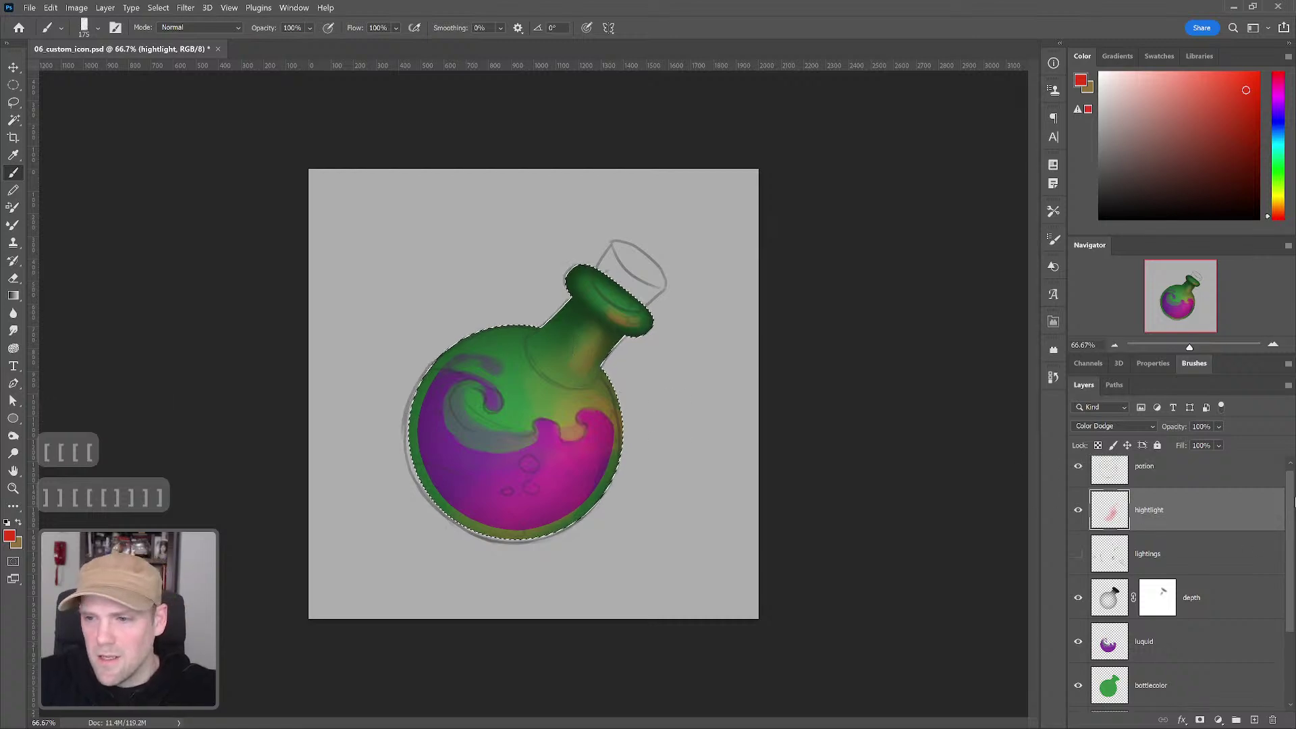
click(1078, 478)
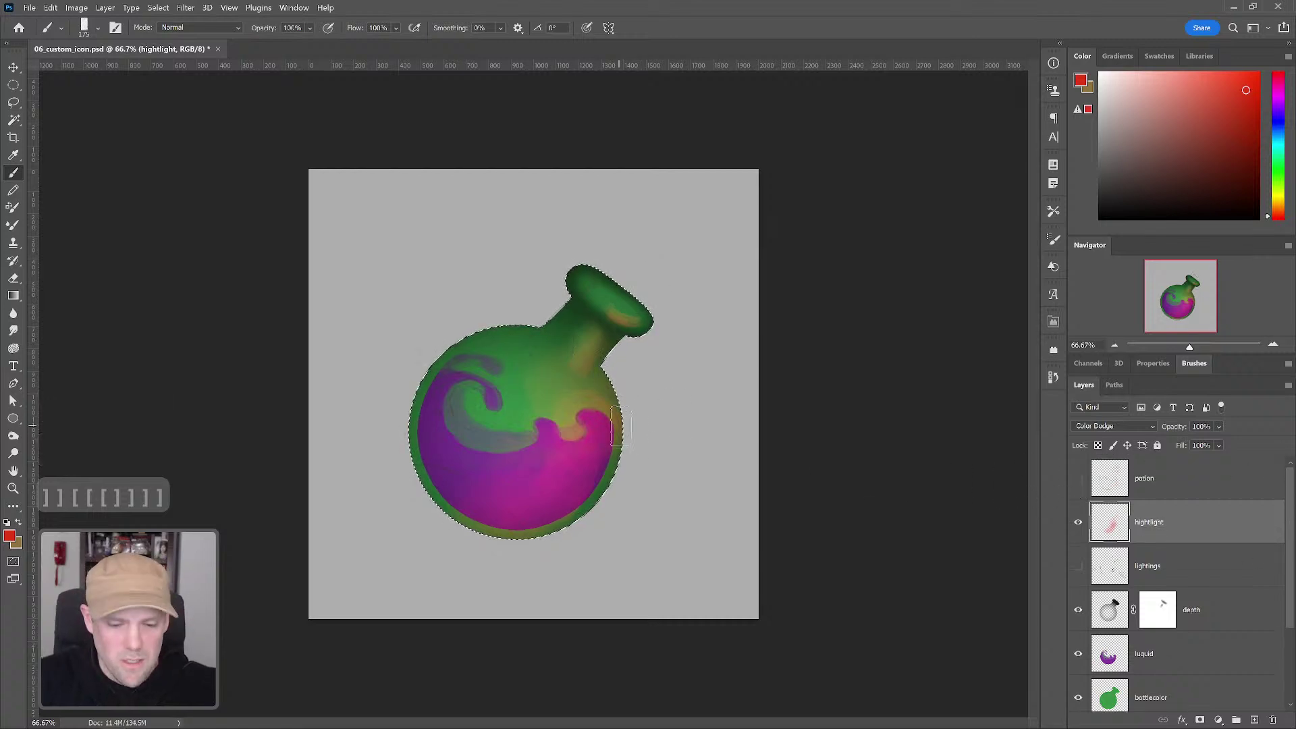
key(ctrl)
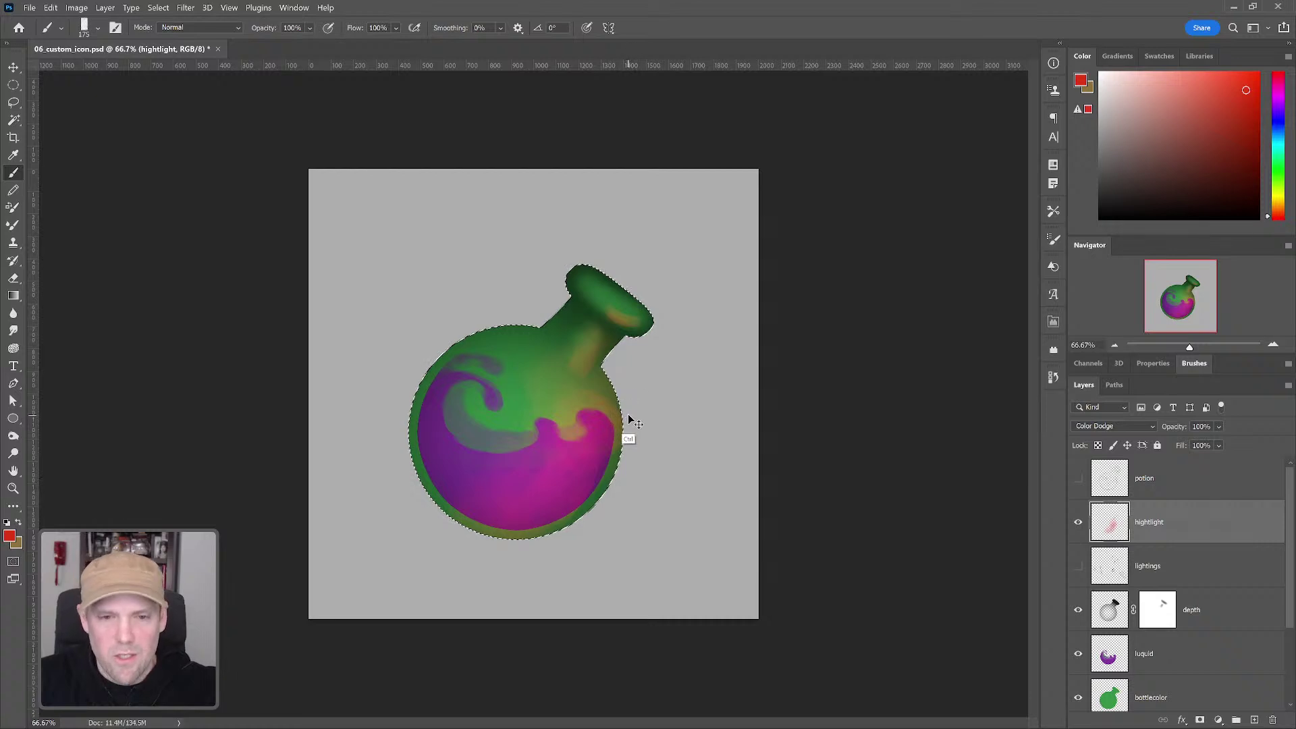
key(ctrl+h)
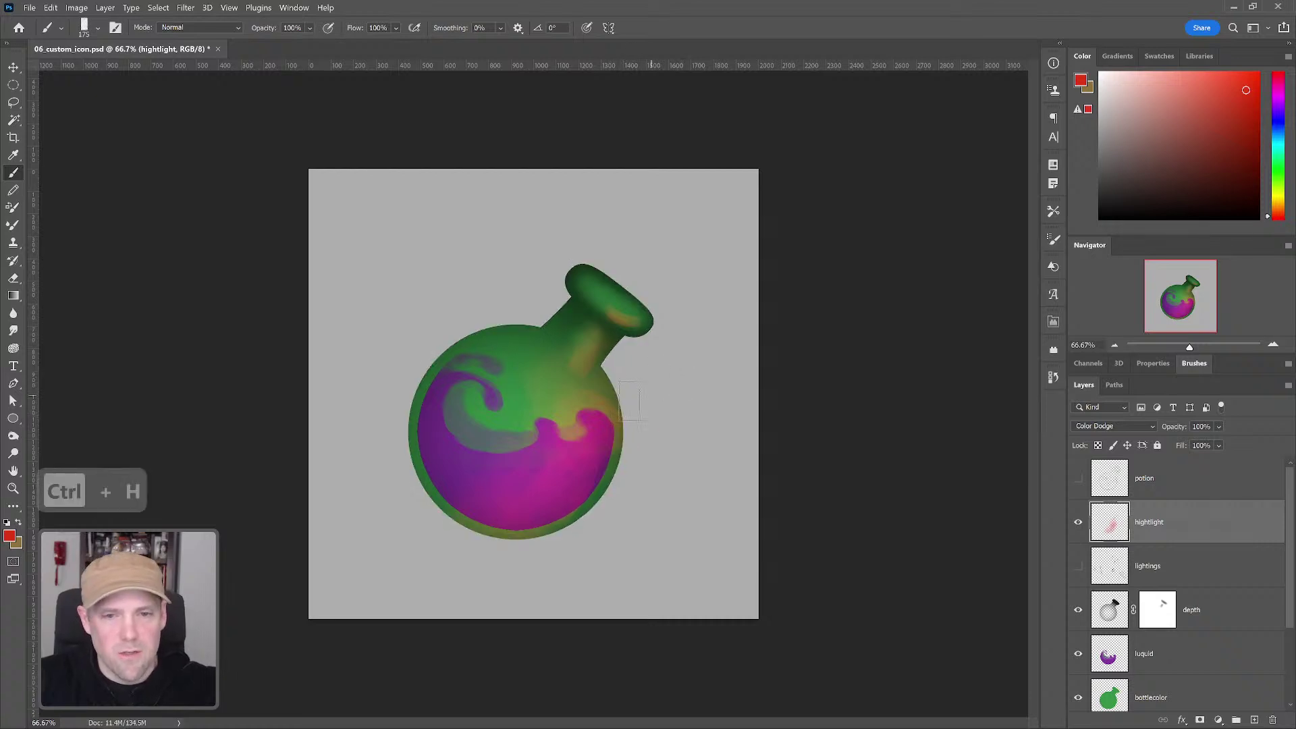
Step: Undo a hard red stroke on the bottle's right edge and brush softer light over that side at 400 px
mouse_move(630, 401)
mouse_down()
mouse_move(598, 396)
mouse_move(634, 407)
mouse_move(620, 432)
mouse_up()
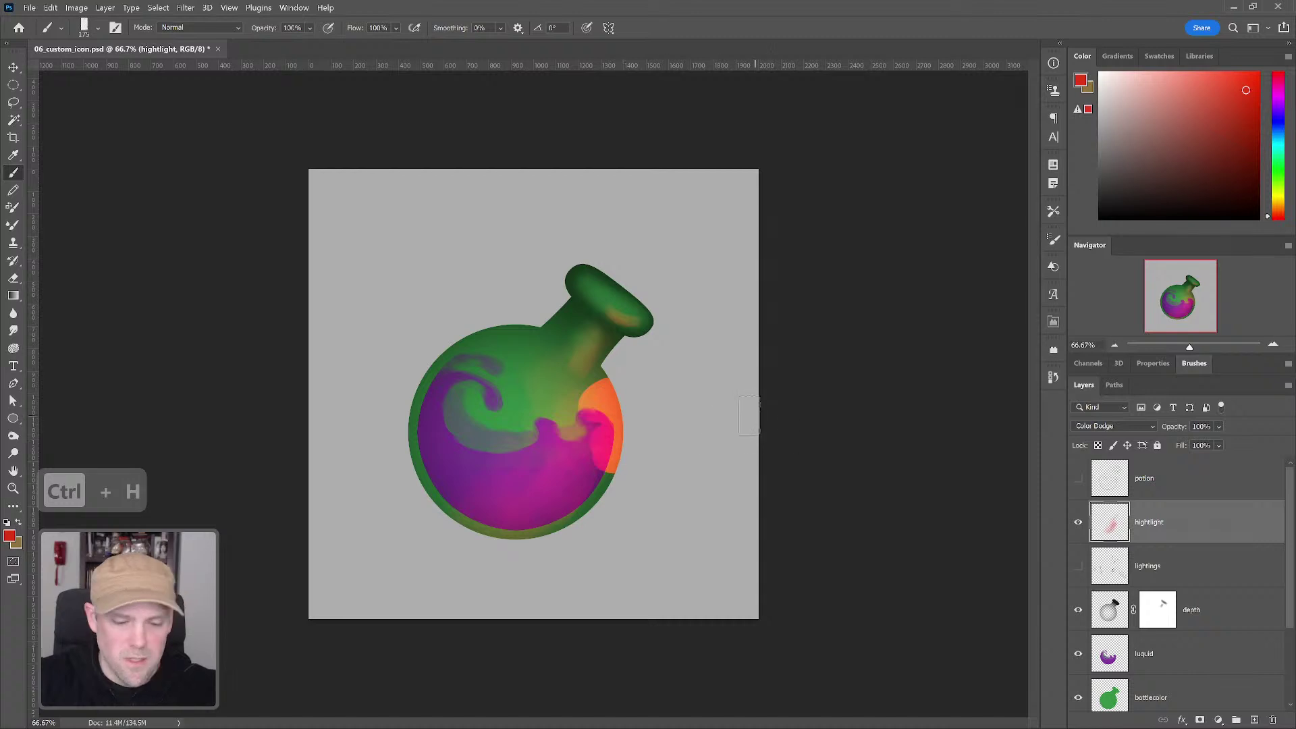
key(ctrl+z)
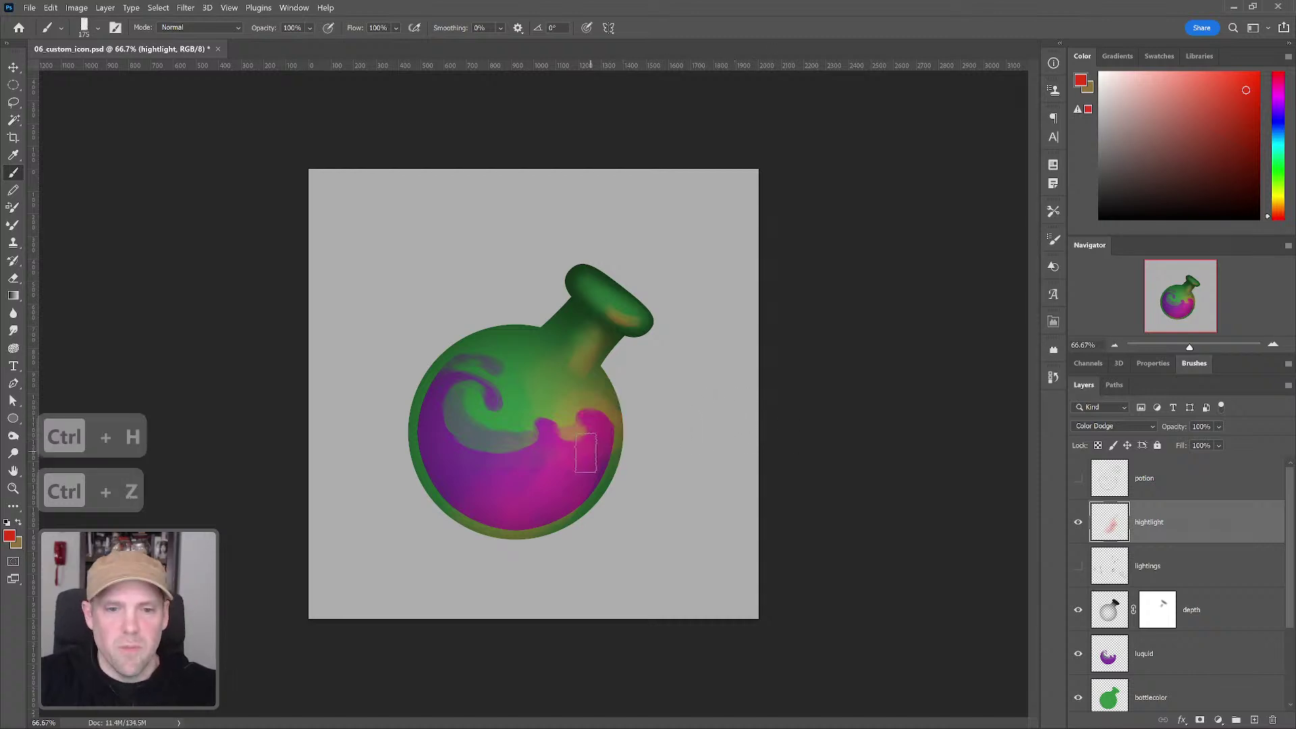
key(bracketright)
key(bracketright)
key(bracketright)
key(bracketright)
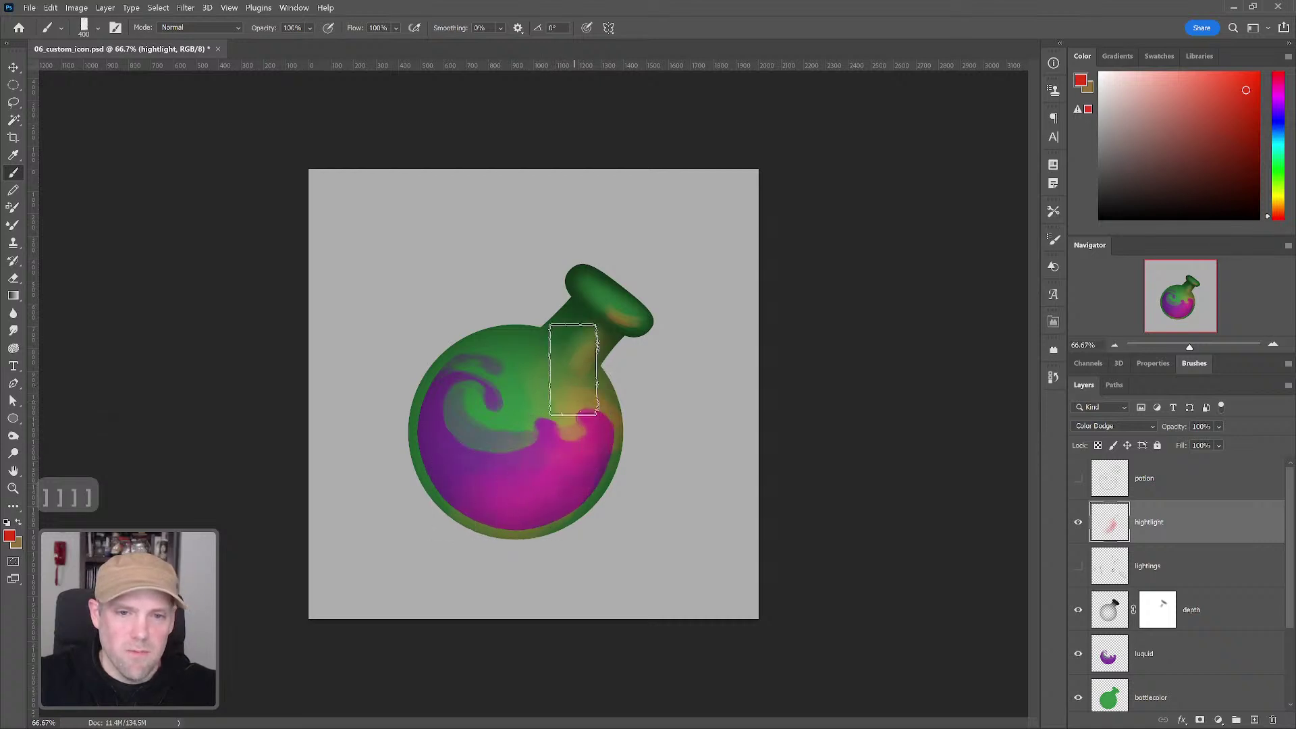
Step: Reduce the brush to 100 px and intensify the warm highlights at the base of the neck and on the lip
key(bracketleft)
key(bracketleft)
key(bracketleft)
key(bracketleft)
key(bracketleft)
key(bracketleft)
key(bracketleft)
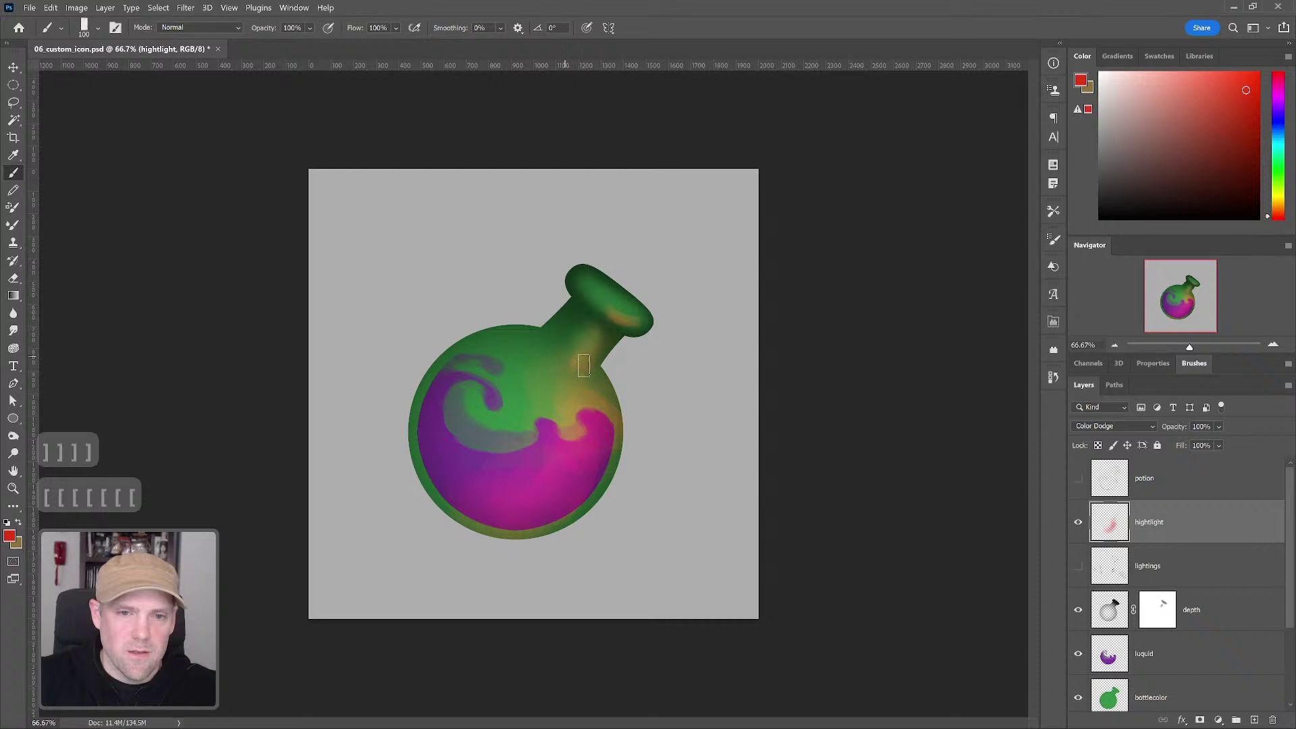
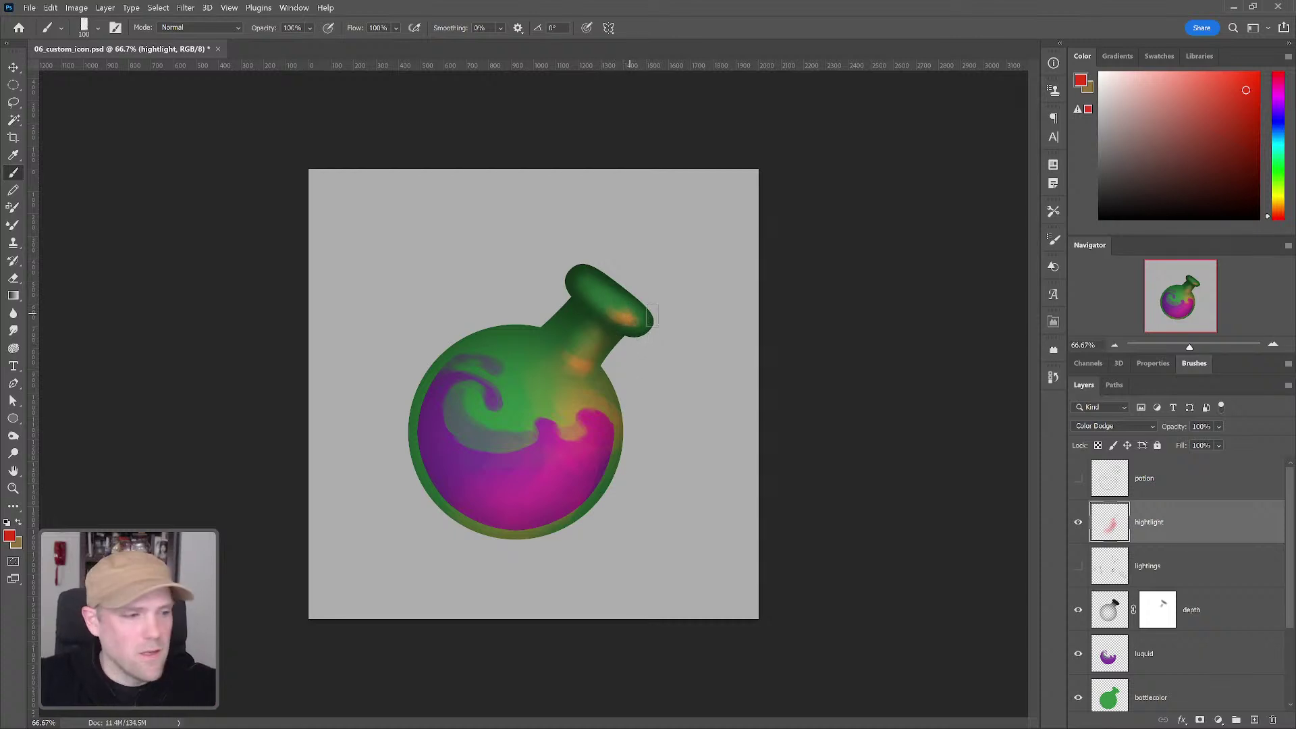
Step: Enlarge the brush to 400 px and brighten the right side of the liquid with red light, redoing the last strokes
key(bracketright)
key(bracketright)
key(bracketright)
key(bracketright)
key(bracketright)
key(bracketright)
key(bracketright)
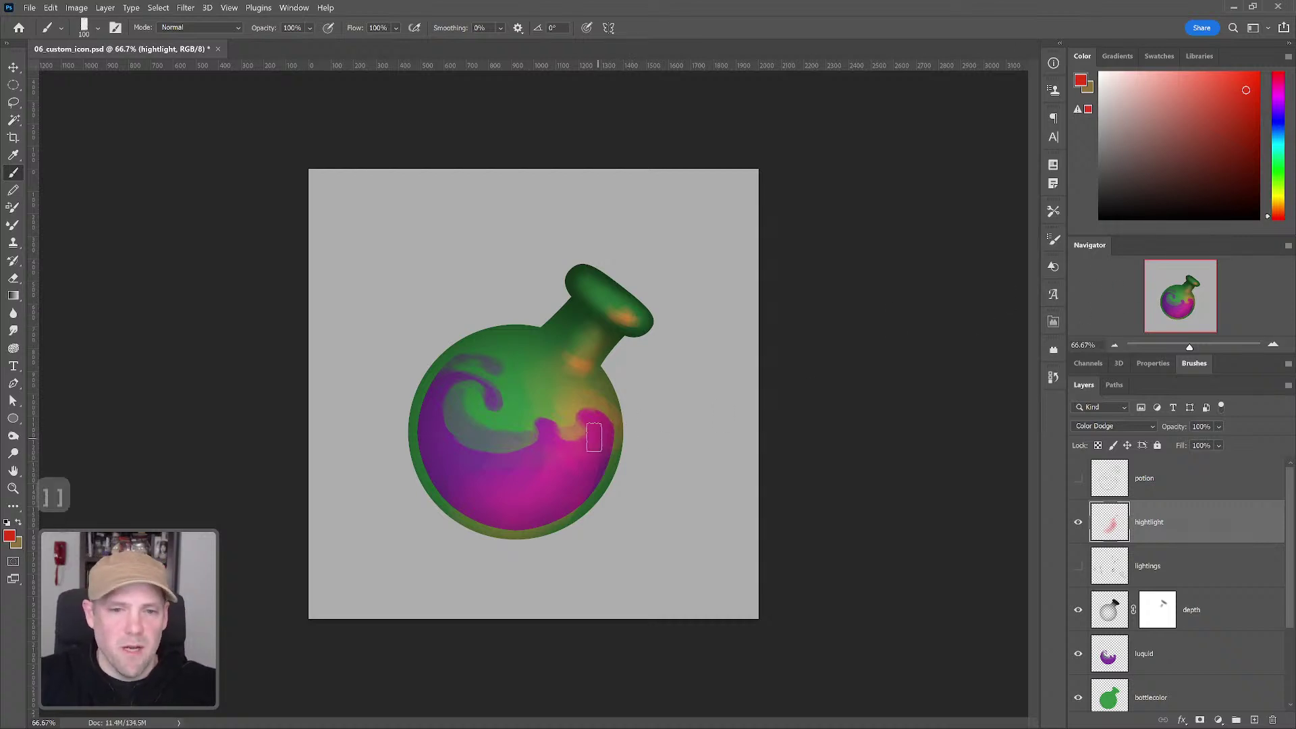
mouse_move(581, 431)
mouse_down()
mouse_move(565, 478)
mouse_move(524, 476)
mouse_move(534, 487)
mouse_up()
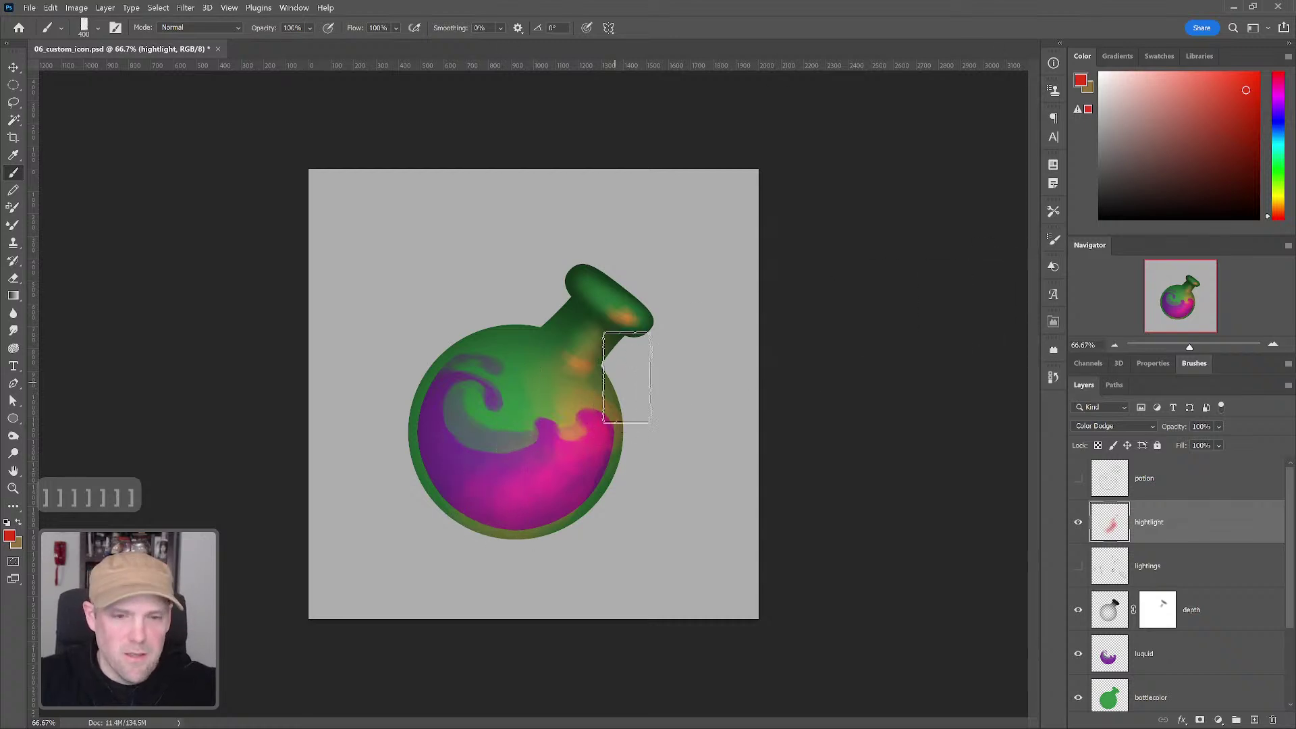
key(ctrl+z)
key(ctrl+z)
key(ctrl+z)
mouse_move(564, 422)
mouse_down()
mouse_move(551, 466)
mouse_move(490, 476)
mouse_move(563, 491)
mouse_up()
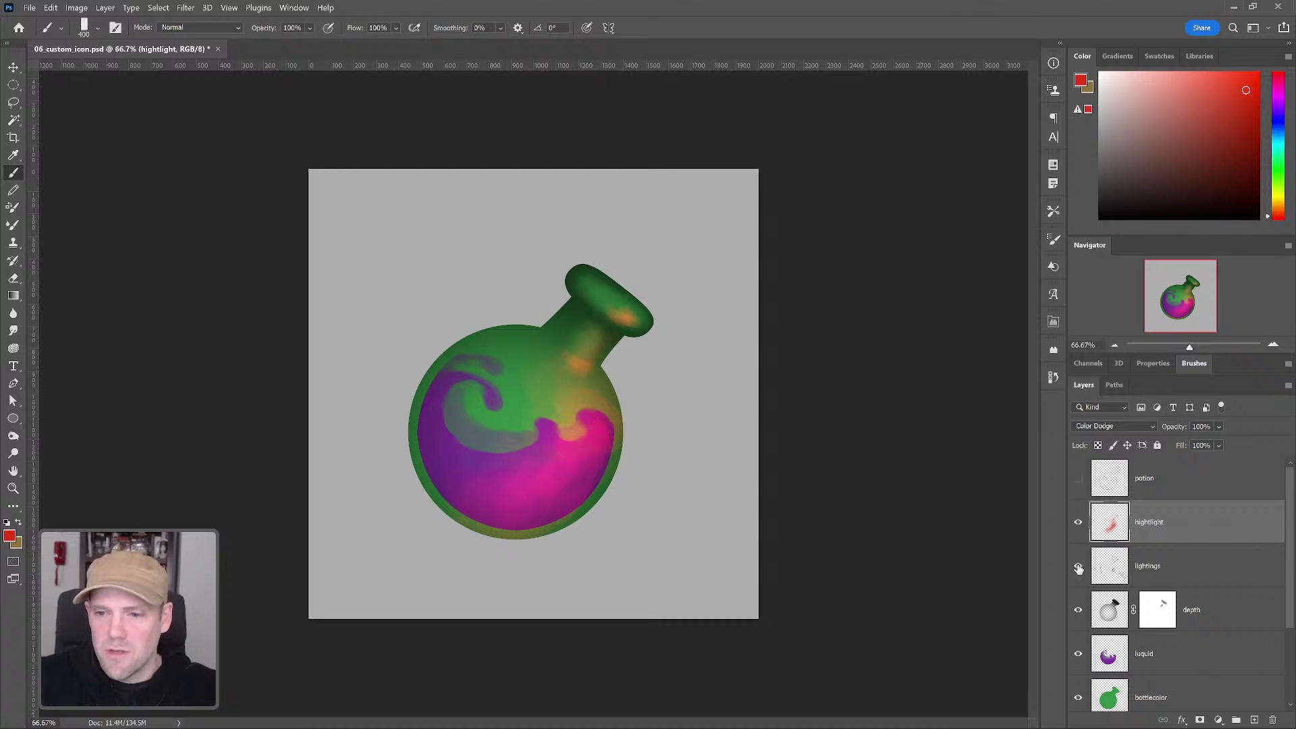
Step: Check the painting against the lighting guide, hide the guide again, and pick a bright cyan for the secondary light
click(1078, 567)
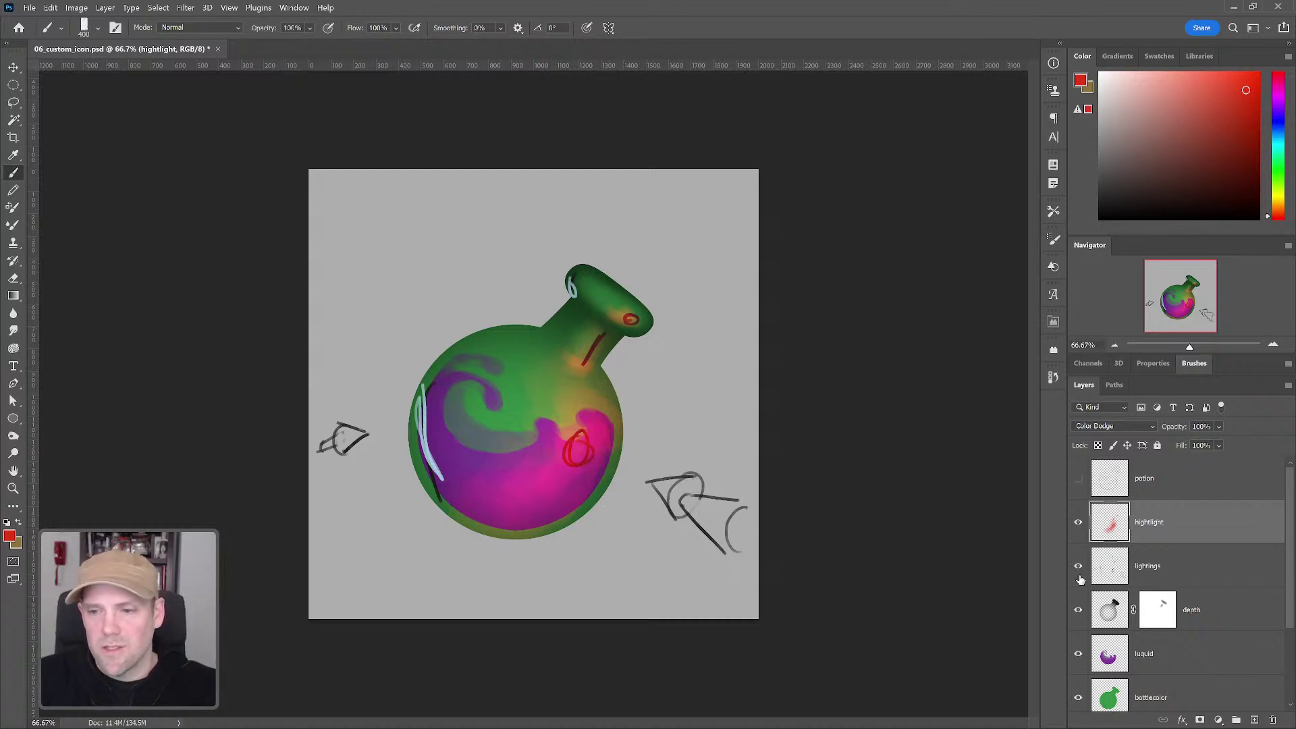
click(1078, 567)
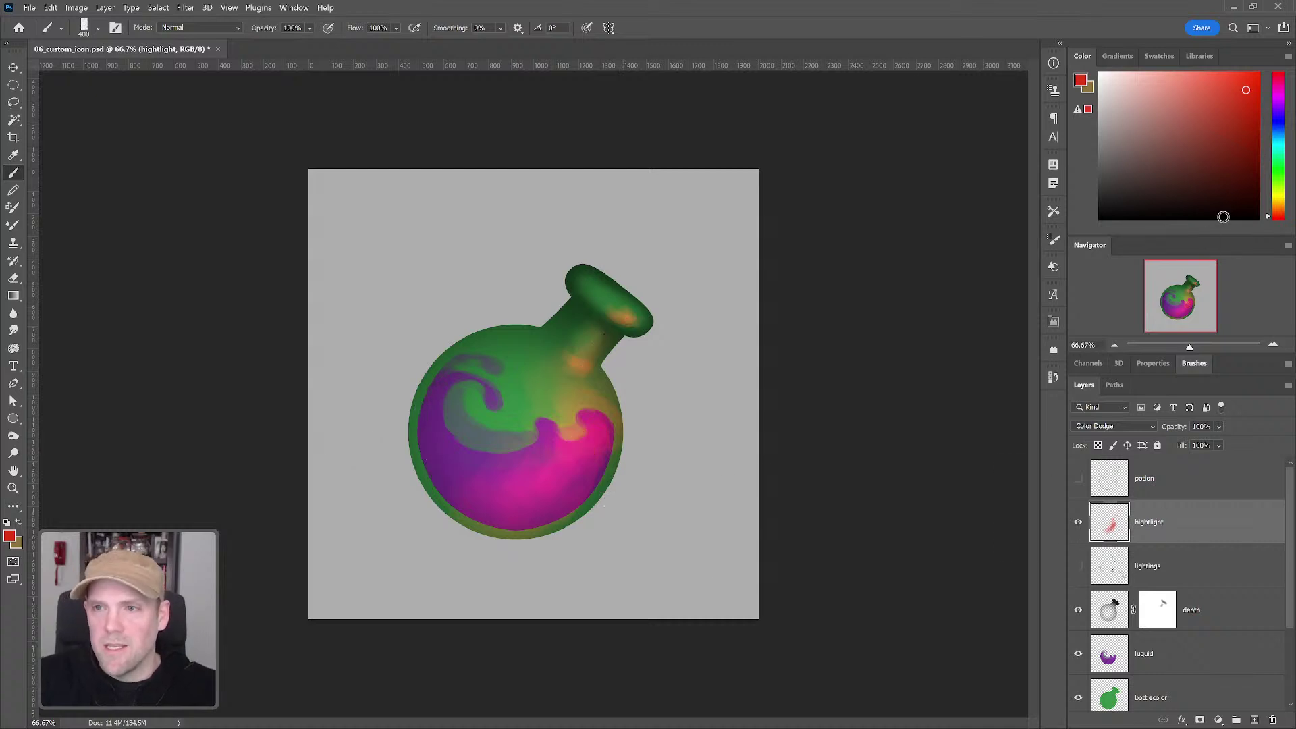
click(1278, 143)
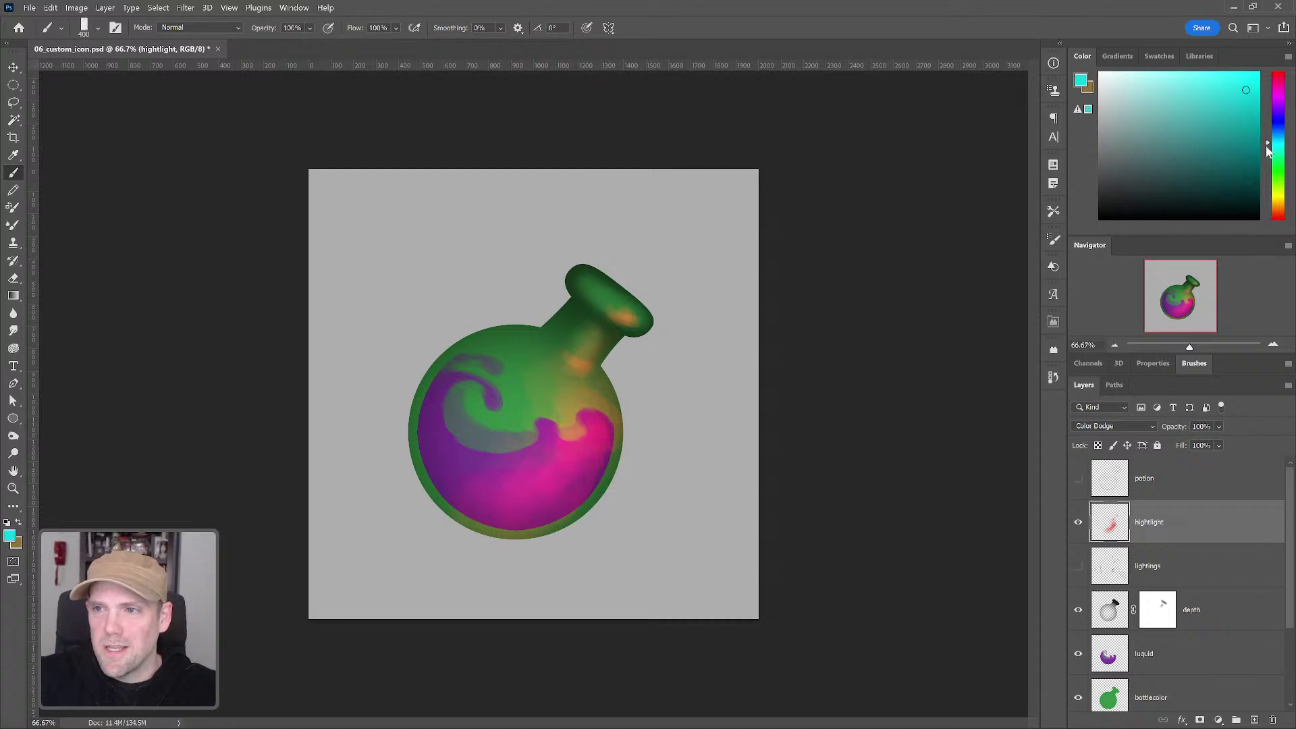
click(1194, 89)
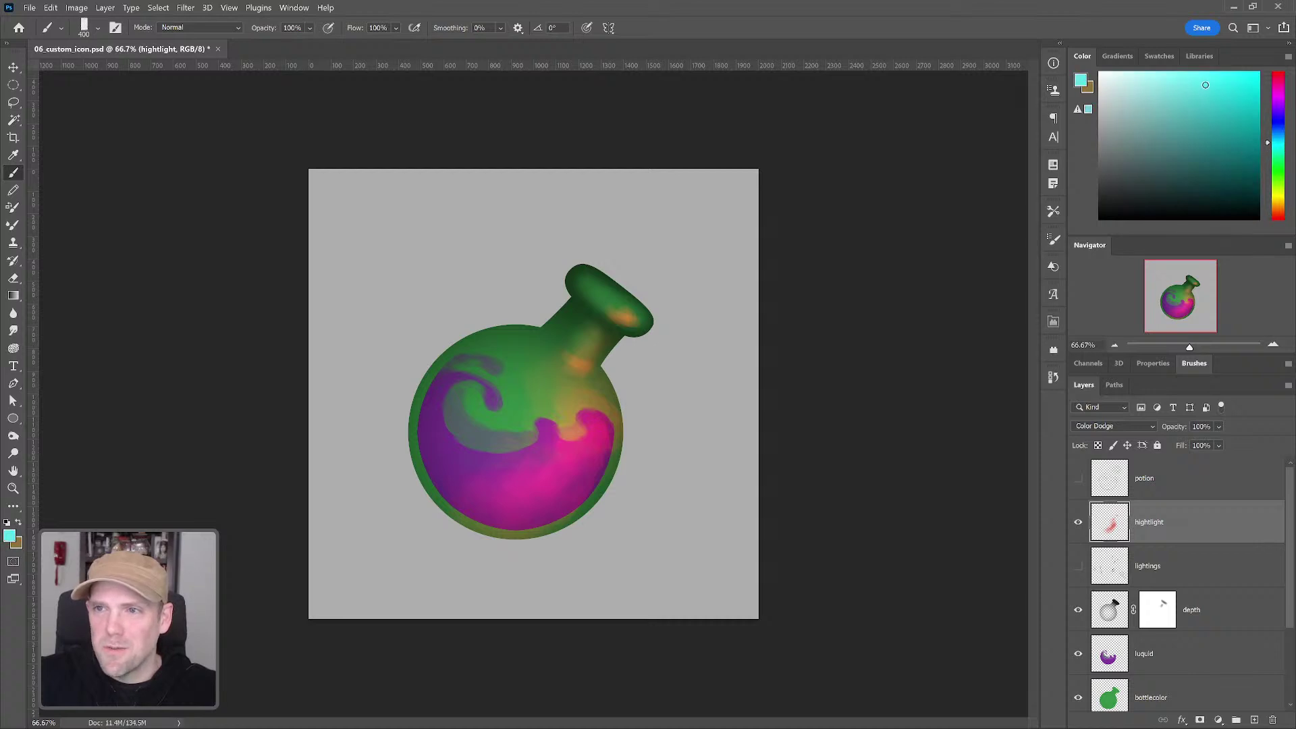
Step: Set the brush to 125 px and paint a cyan rim light along the bottle's left edge up to its shoulder
key(bracketleft)
key(bracketleft)
key(bracketleft)
key(bracketleft)
key(bracketleft)
key(bracketleft)
key(bracketleft)
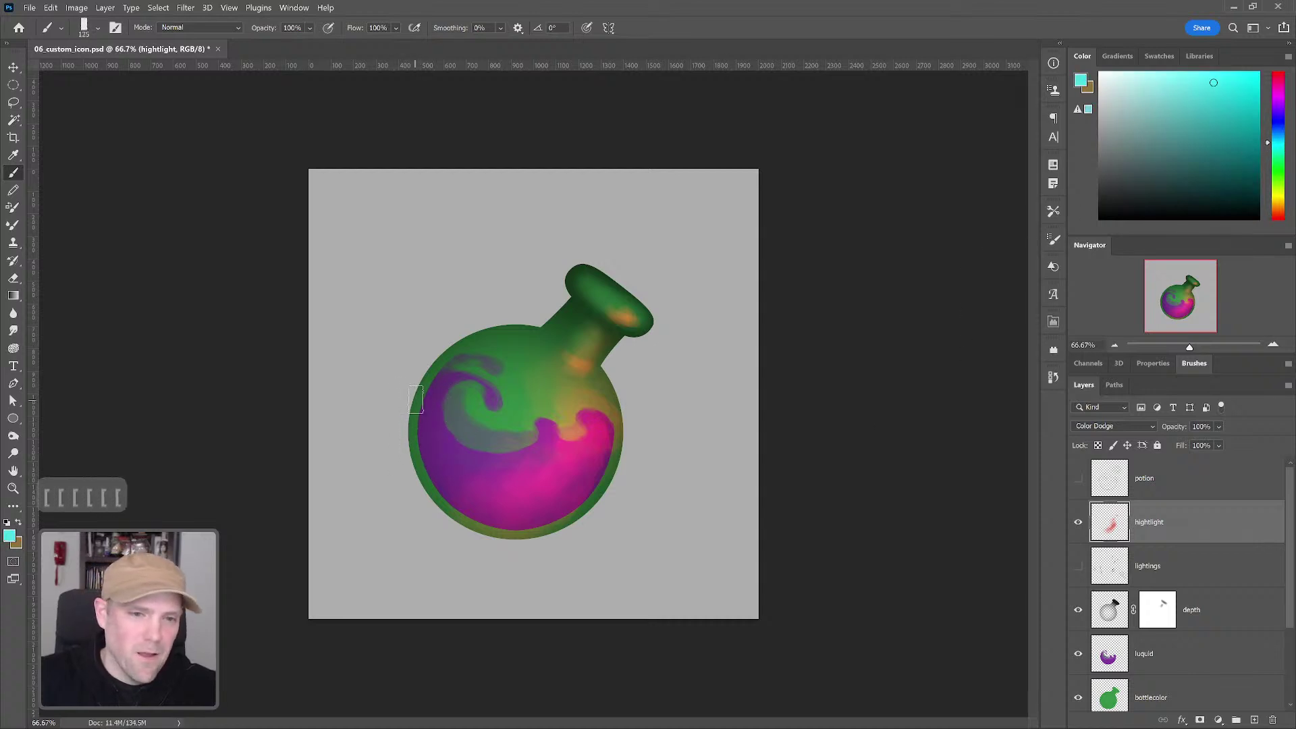
key(bracketright)
mouse_move(442, 354)
mouse_down()
mouse_move(403, 411)
mouse_move(440, 353)
mouse_move(404, 446)
mouse_move(428, 369)
mouse_move(411, 474)
mouse_move(407, 395)
mouse_move(425, 485)
mouse_move(399, 425)
mouse_move(424, 493)
mouse_move(403, 446)
mouse_move(449, 518)
mouse_move(401, 449)
mouse_move(463, 524)
mouse_up()
mouse_move(417, 453)
mouse_down()
mouse_move(420, 396)
mouse_move(459, 340)
mouse_move(427, 371)
mouse_move(495, 333)
mouse_up()
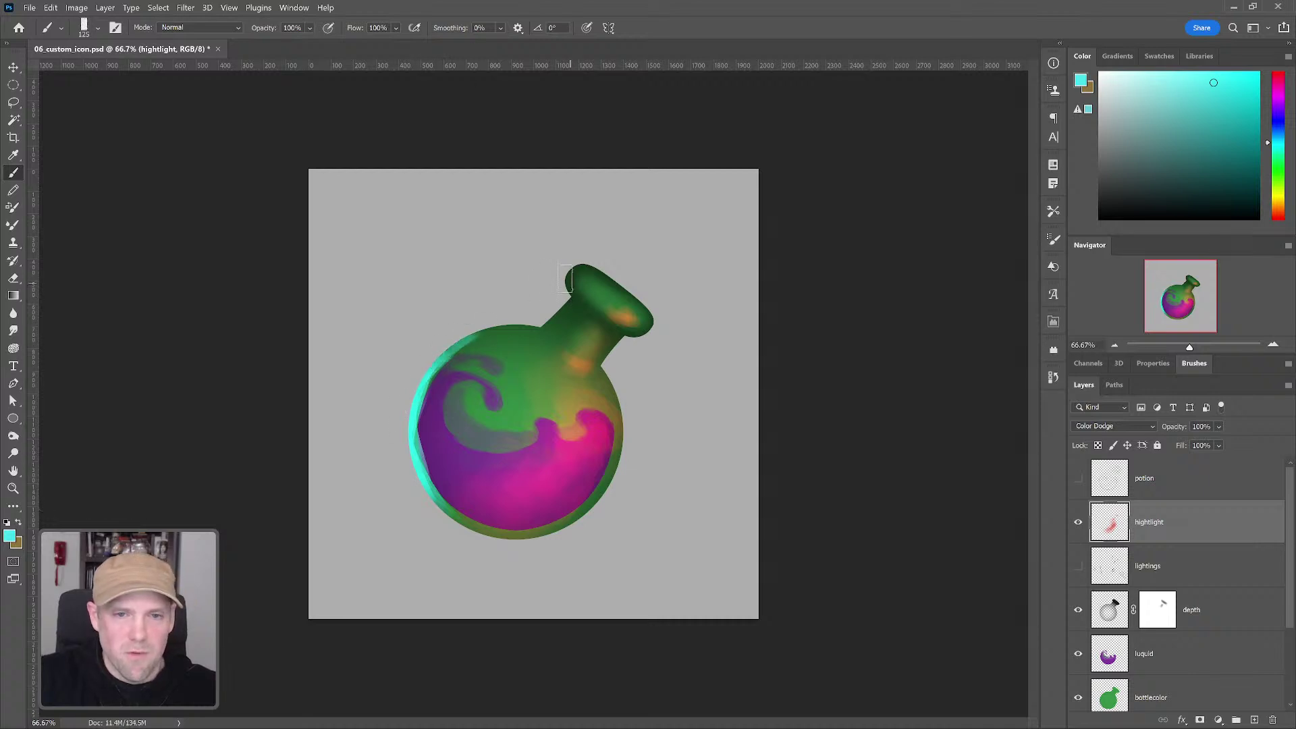
Step: Paint a cyan highlight on the left end of the lip with a smaller brush
key(bracketleft)
key(bracketleft)
key(bracketleft)
mouse_move(567, 276)
mouse_down()
mouse_move(593, 313)
mouse_move(582, 302)
mouse_move(606, 284)
mouse_up()
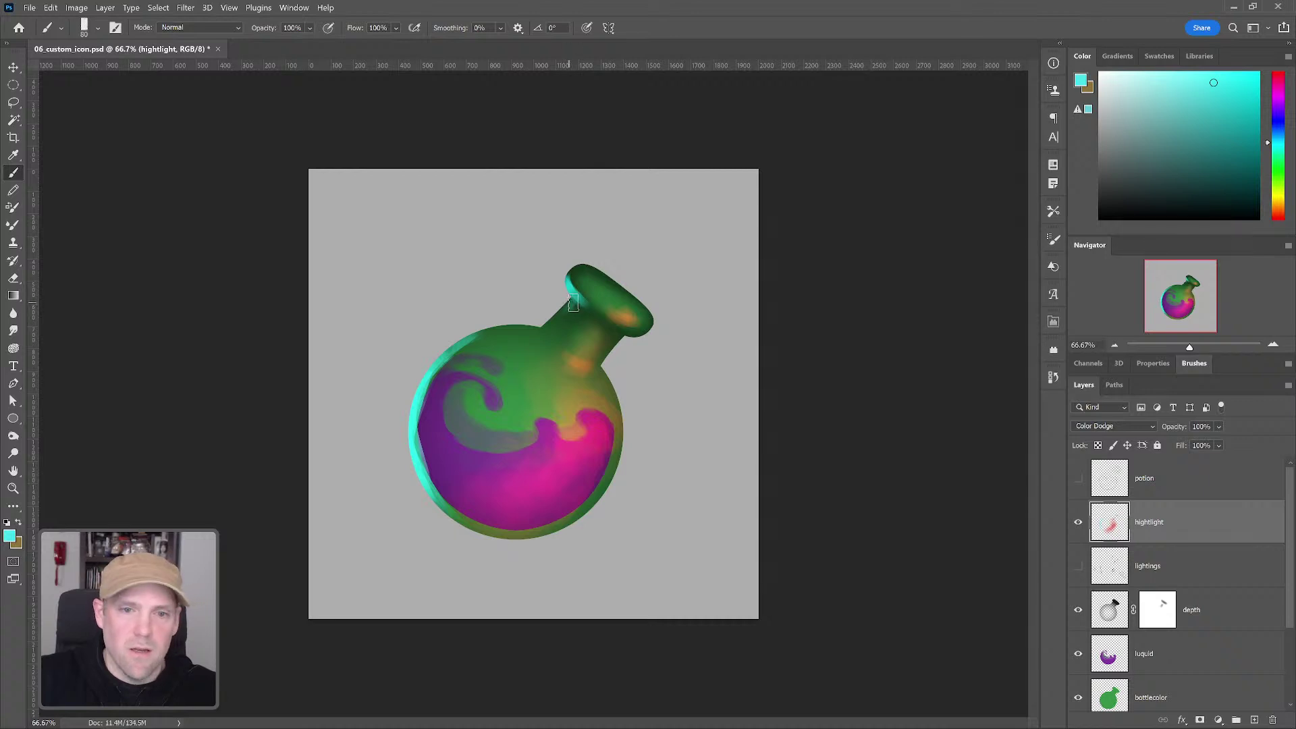
Step: Erase the excess cyan with the brush to soften the rim light's inner edge on the lip and along the liquid's left side
key(bracketleft)
key(bracketleft)
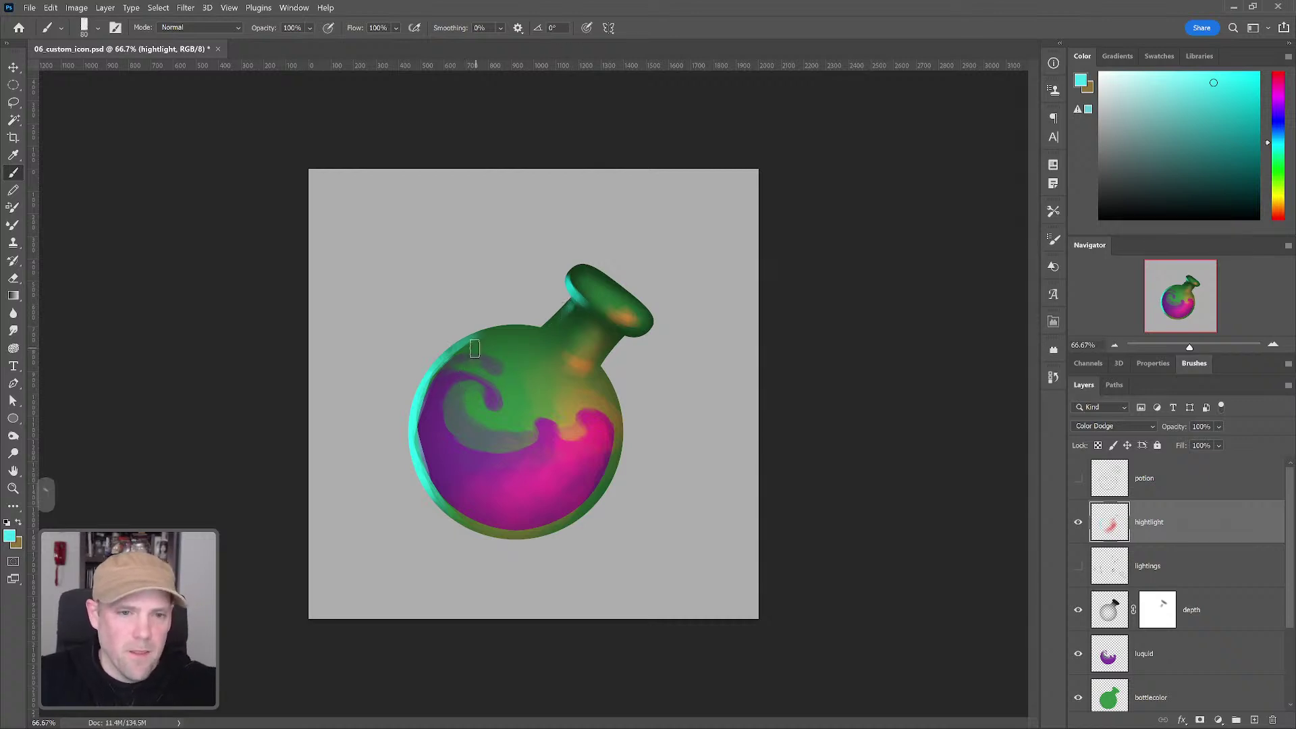
key(bracketleft)
key(bracketleft)
key(bracketleft)
key(bracketleft)
key(bracketleft)
key(bracketleft)
key(bracketleft)
key(bracketleft)
key(bracketleft)
key(bracketleft)
key(bracketleft)
key(bracketleft)
key(bracketleft)
key(bracketleft)
key(bracketleft)
key(bracketleft)
key(bracketleft)
key(bracketleft)
key(bracketleft)
key(bracketleft)
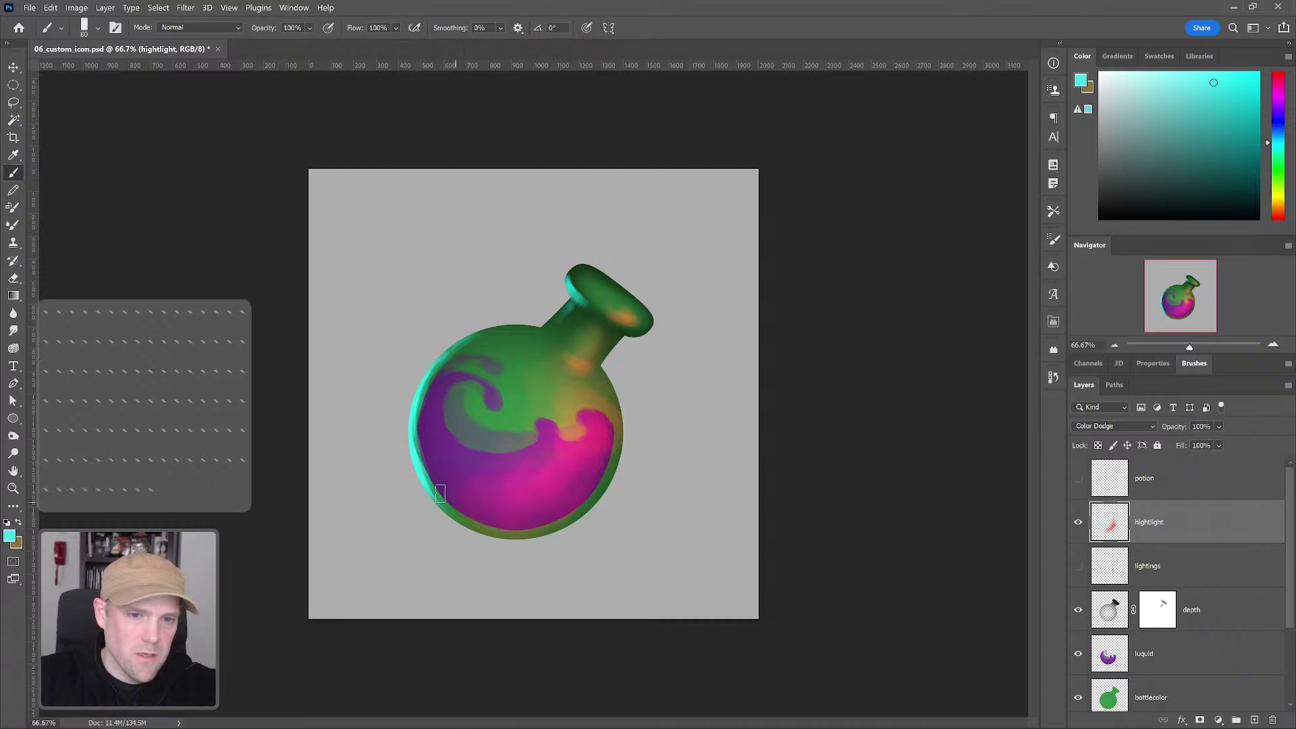
Step: Paint a soft cyan glow over the liquid's left side with a 400 px brush, then reduce the brush to 150 px
key(bracketright)
key(bracketright)
key(bracketright)
key(bracketright)
key(bracketright)
key(bracketright)
key(bracketright)
key(bracketright)
key(bracketright)
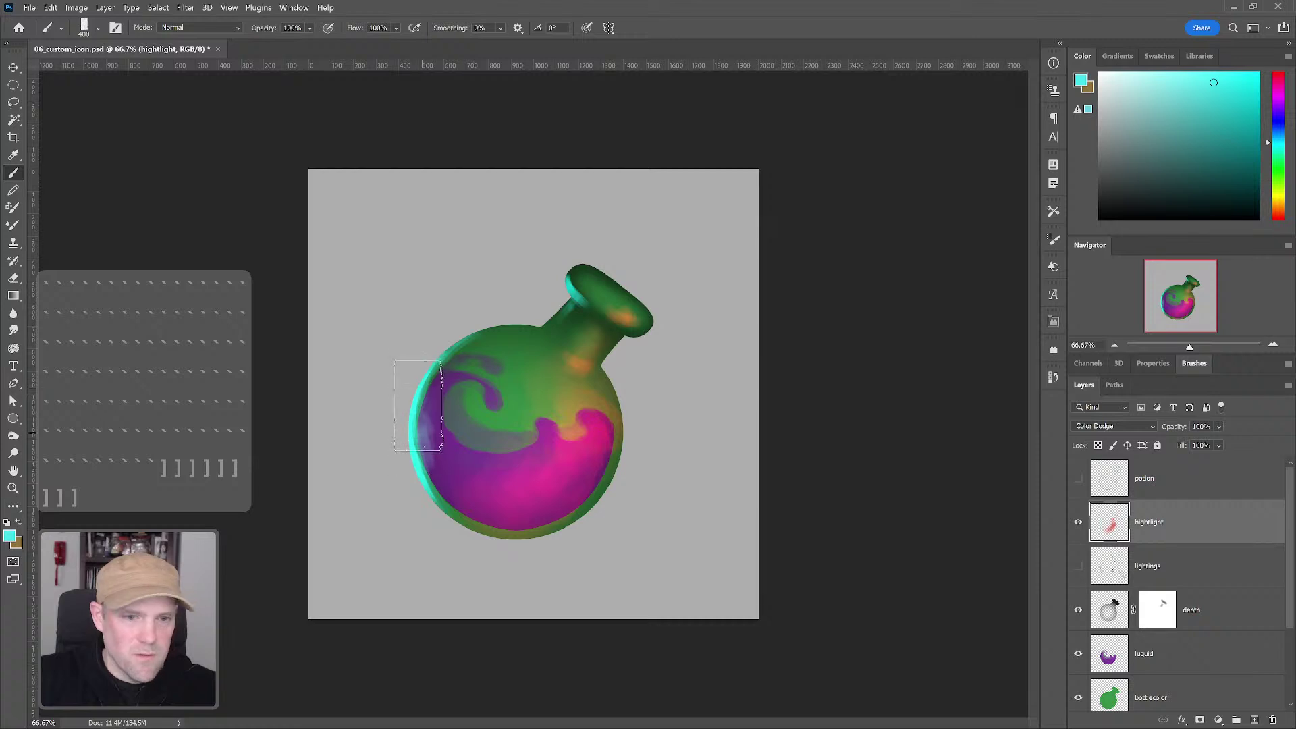
key(bracketleft)
key(bracketleft)
key(bracketleft)
key(bracketleft)
key(bracketleft)
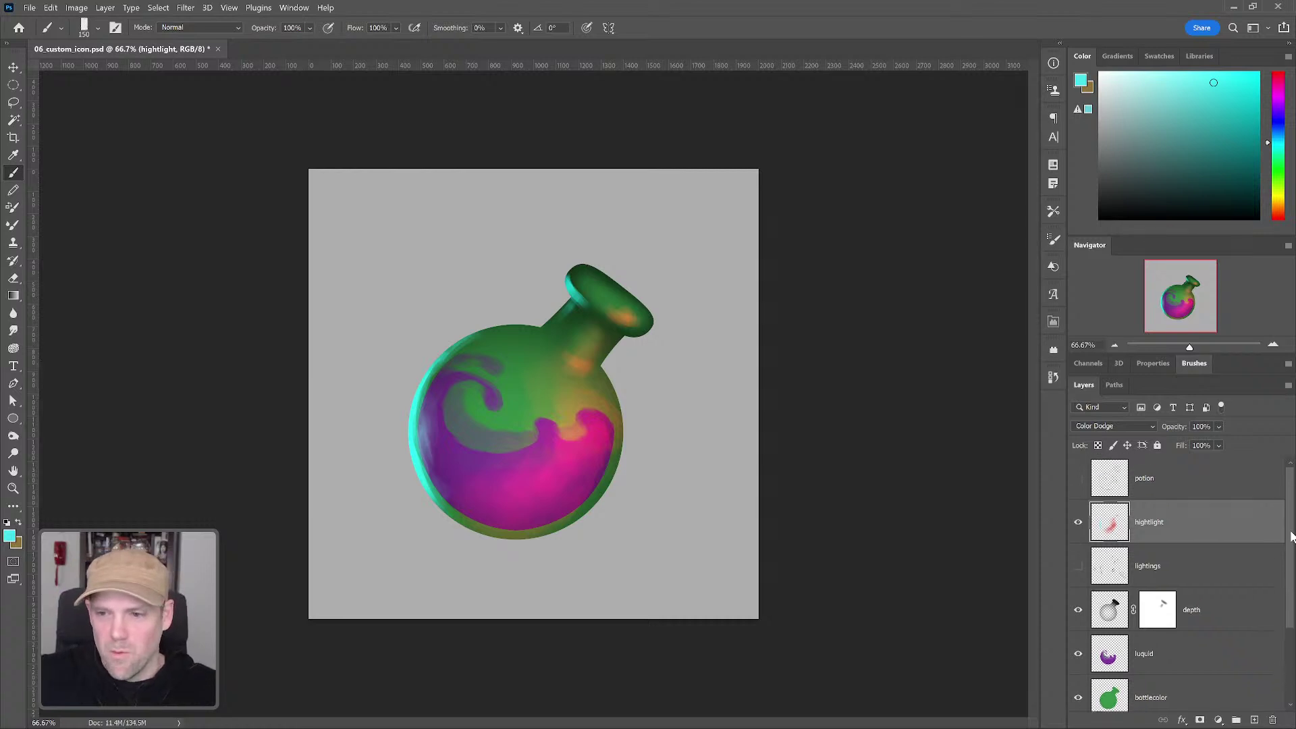
Step: Create a new layer above the hightlight layer and name it cork
click(1255, 721)
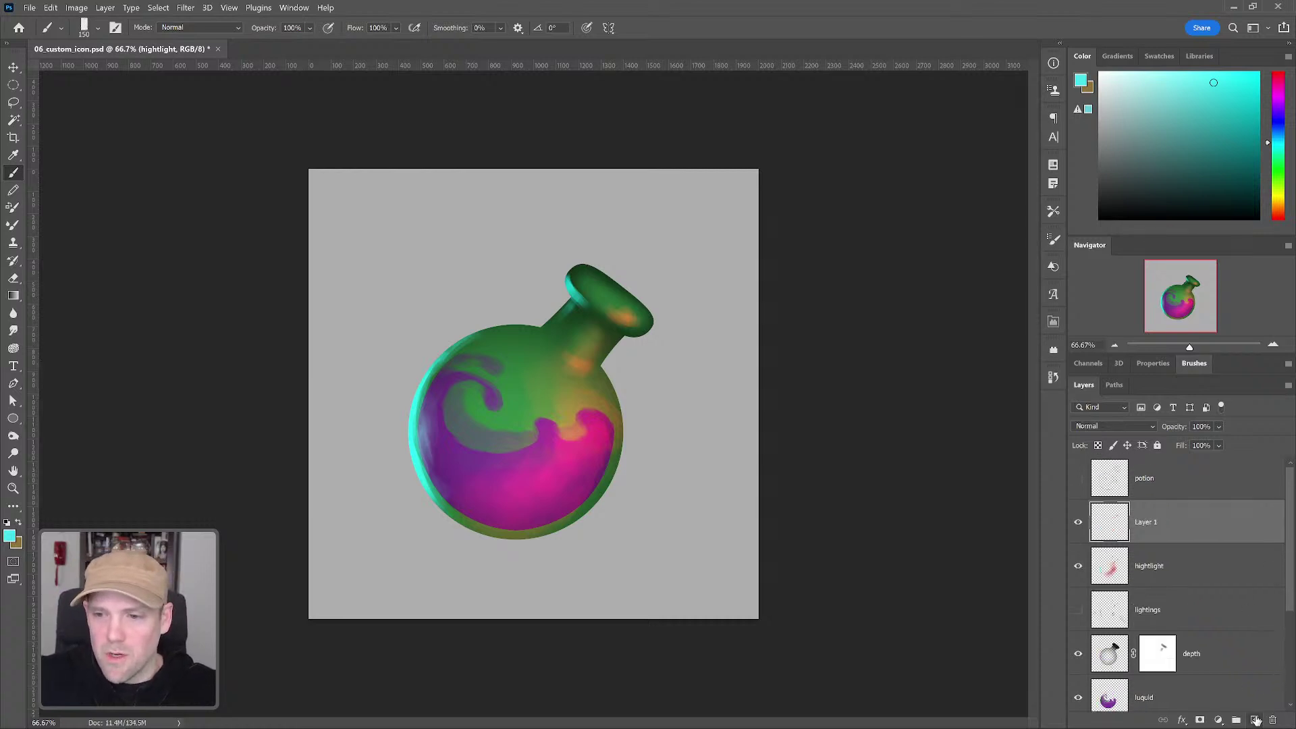
double_click(1147, 525)
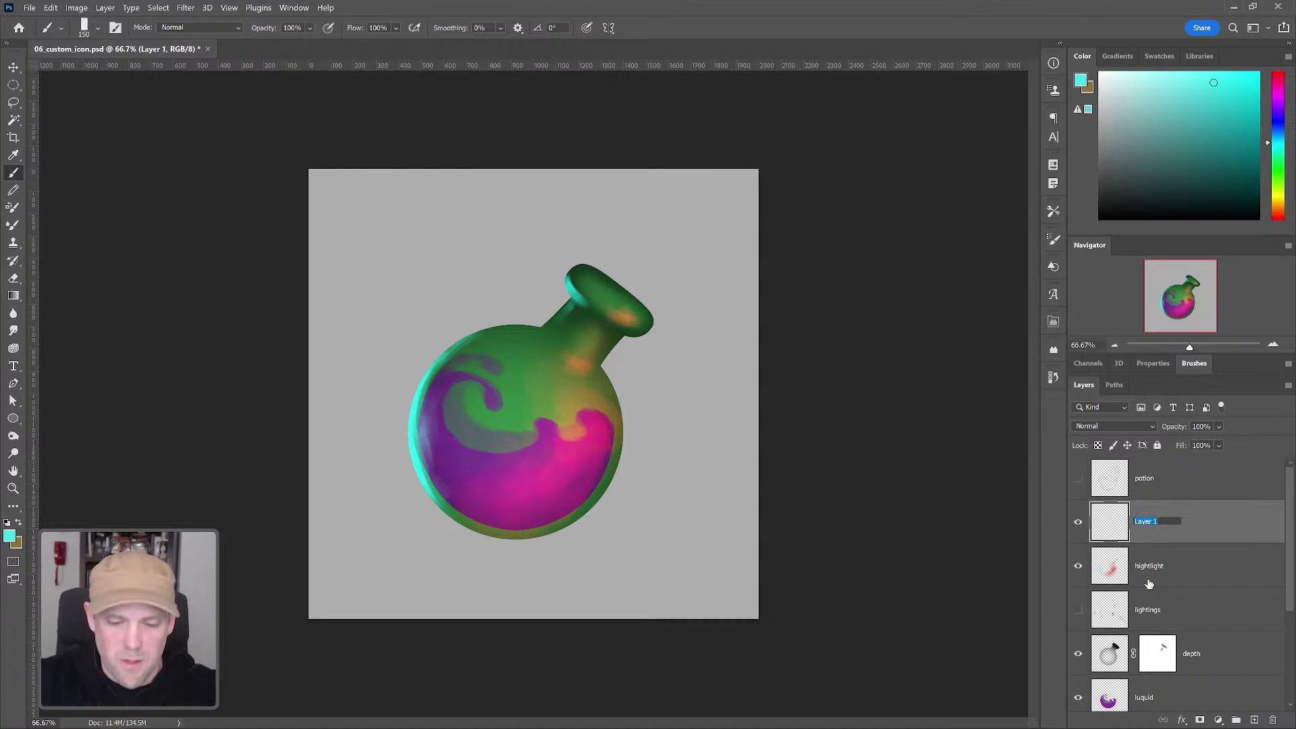
text(cork)
key(Return)
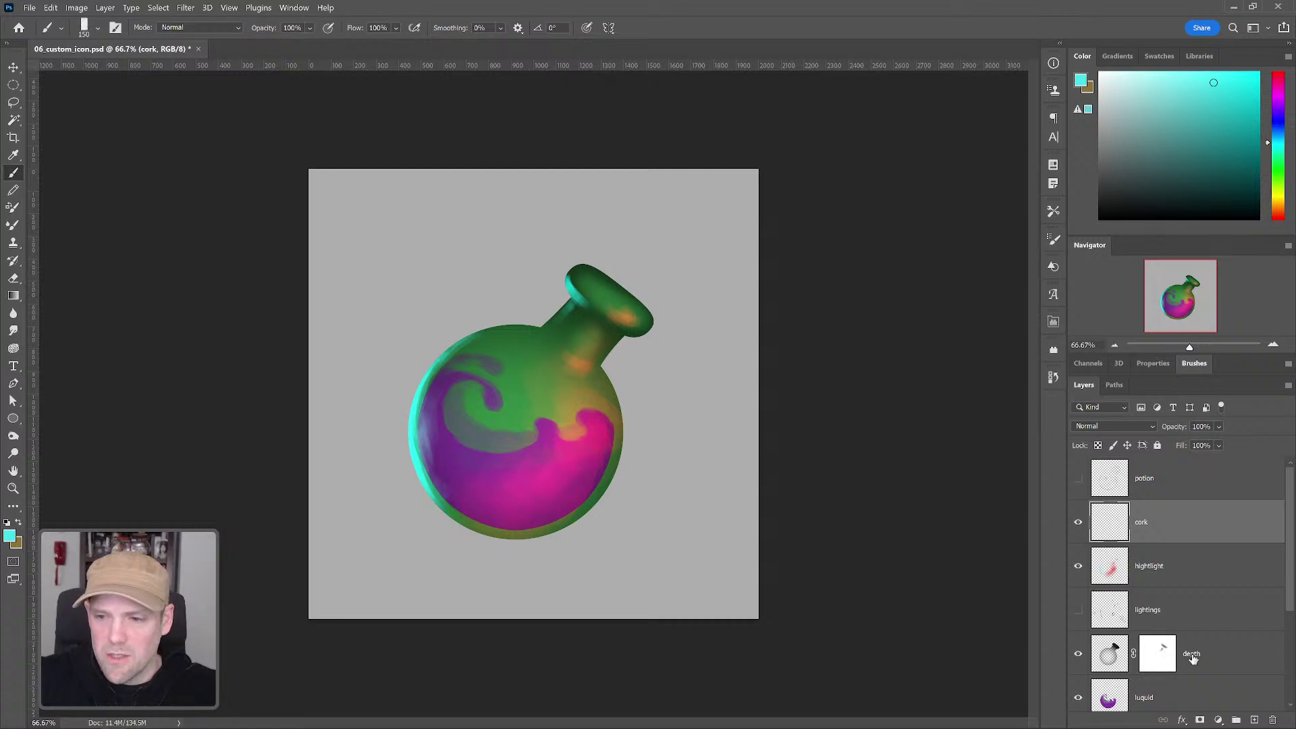
Step: Paint white on the depth layer's mask with a small 30 px brush to shape the dark opening inside the bottle's lip
click(1165, 655)
key(bracketleft)
key(bracketleft)
key(bracketleft)
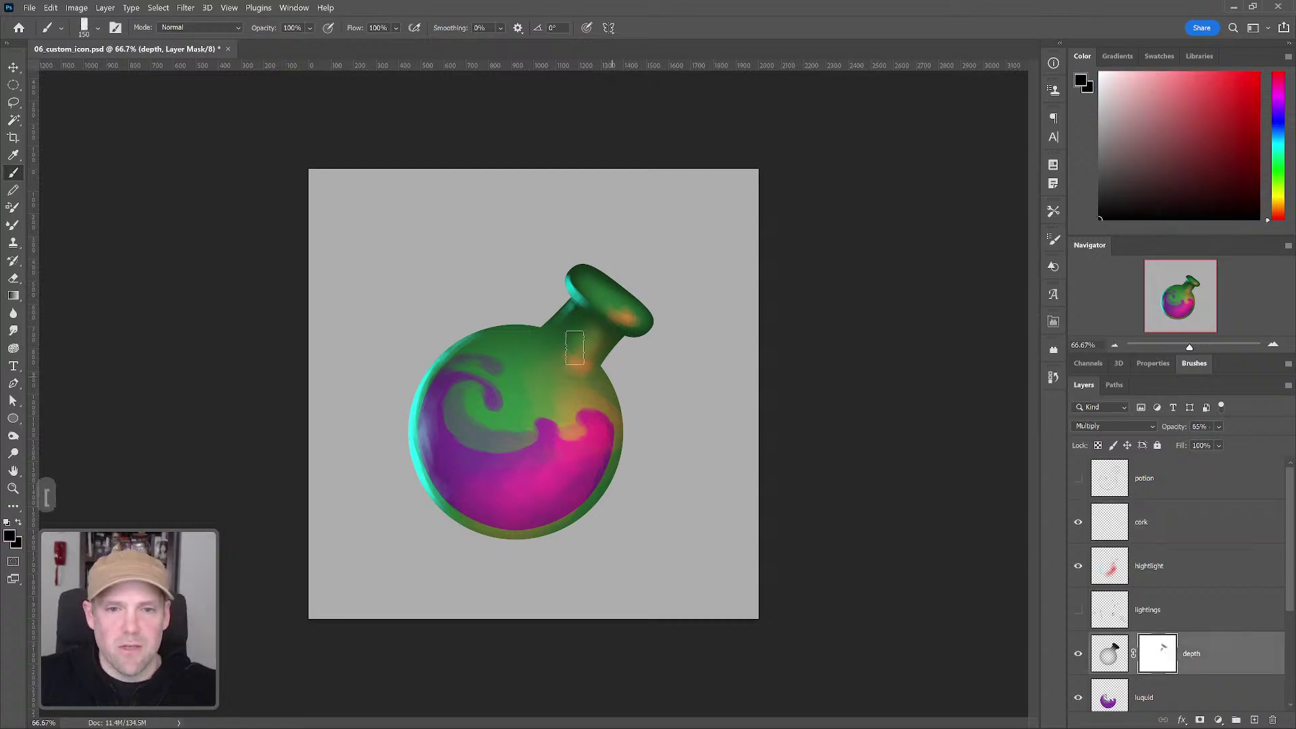
key(x)
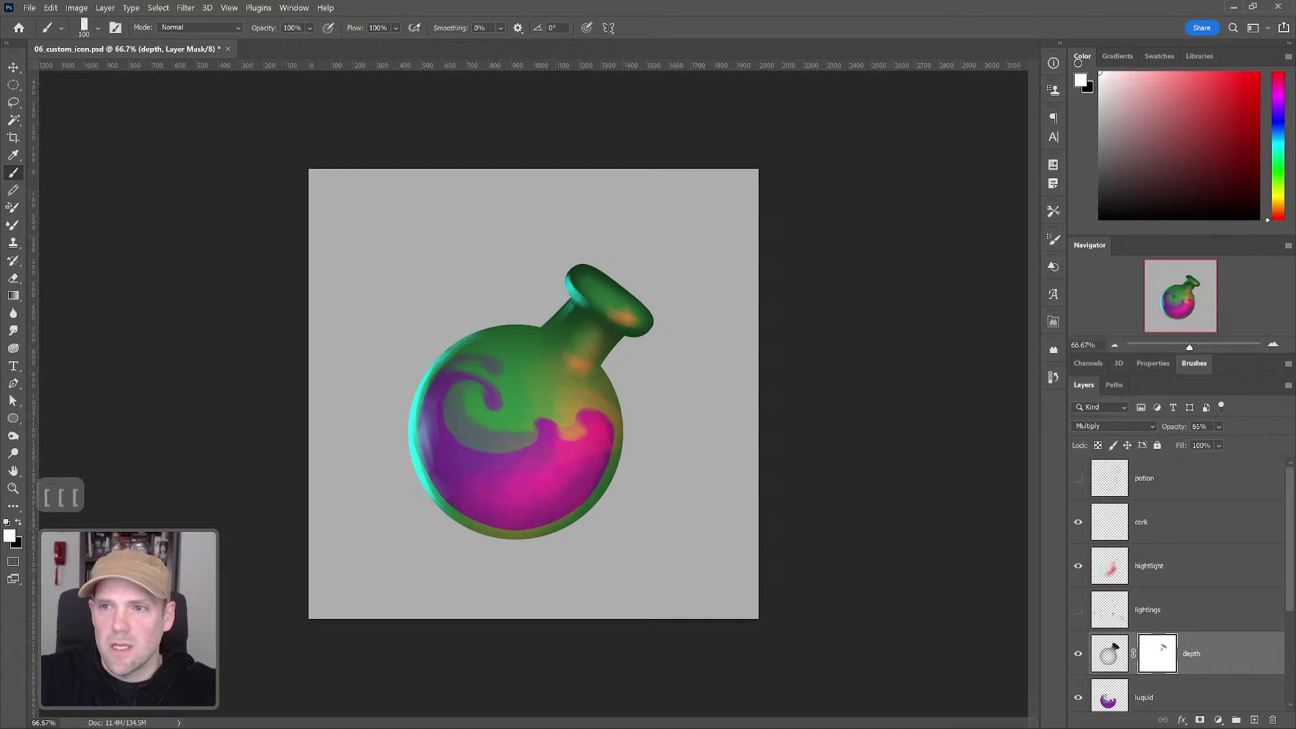
key(bracketleft)
key(bracketleft)
key(bracketleft)
key(bracketleft)
key(bracketleft)
key(bracketleft)
key(bracketleft)
key(bracketleft)
key(bracketleft)
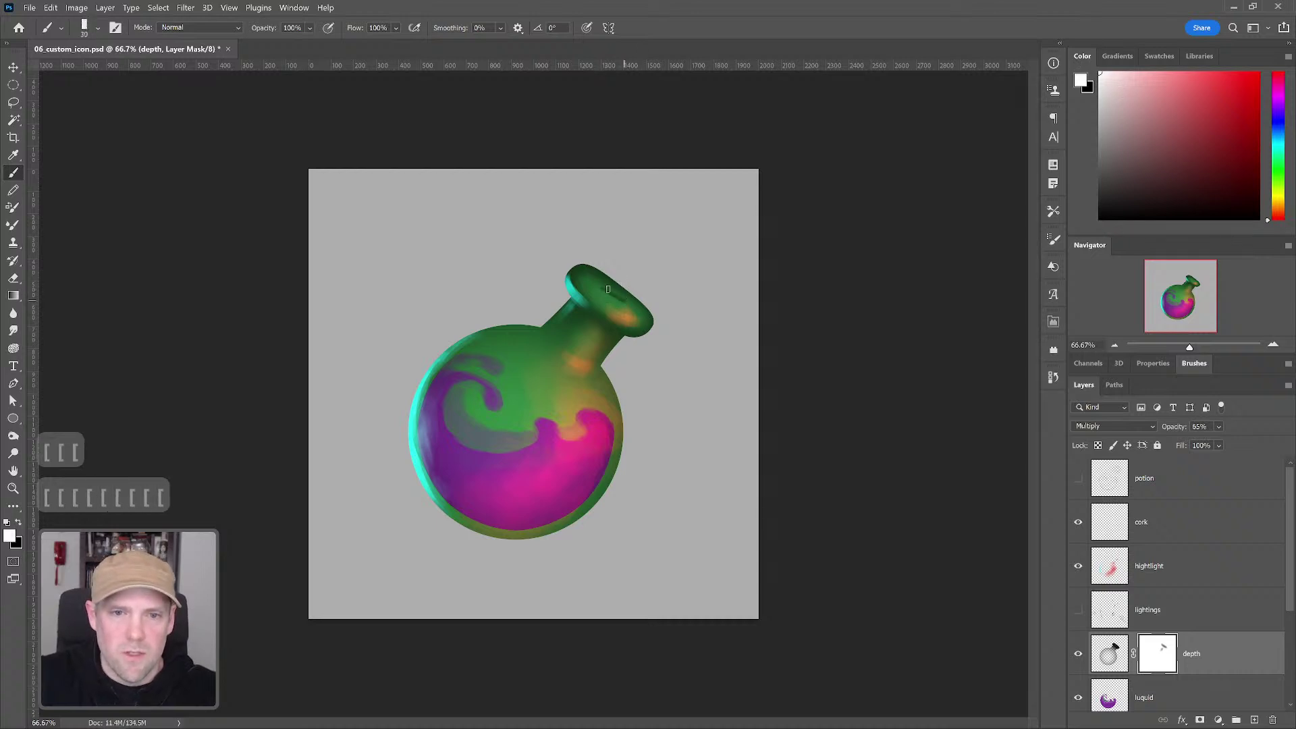
key(bracketright)
key(bracketright)
drag(624, 305, 617, 290)
key(ctrl+z)
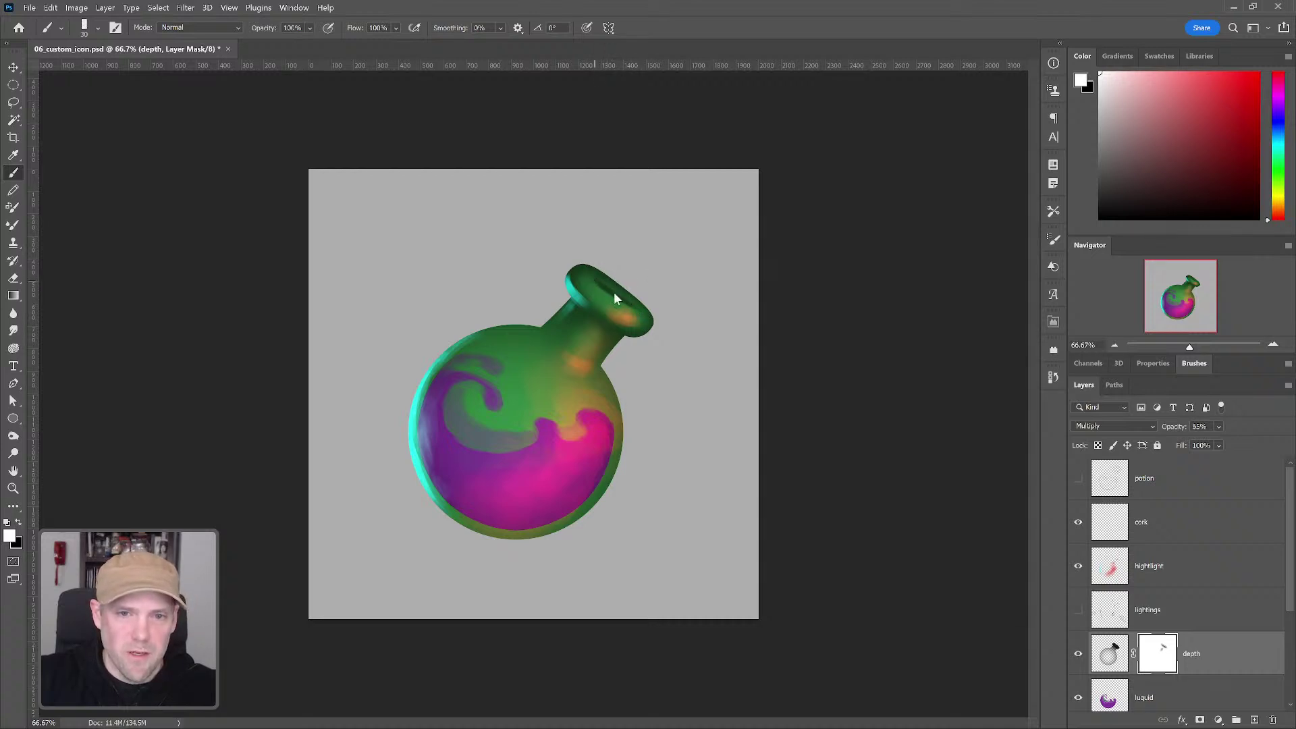
Step: Show the potion sketch and trace the cork's outline with the Pen tool while the cork layer is active
click(1176, 526)
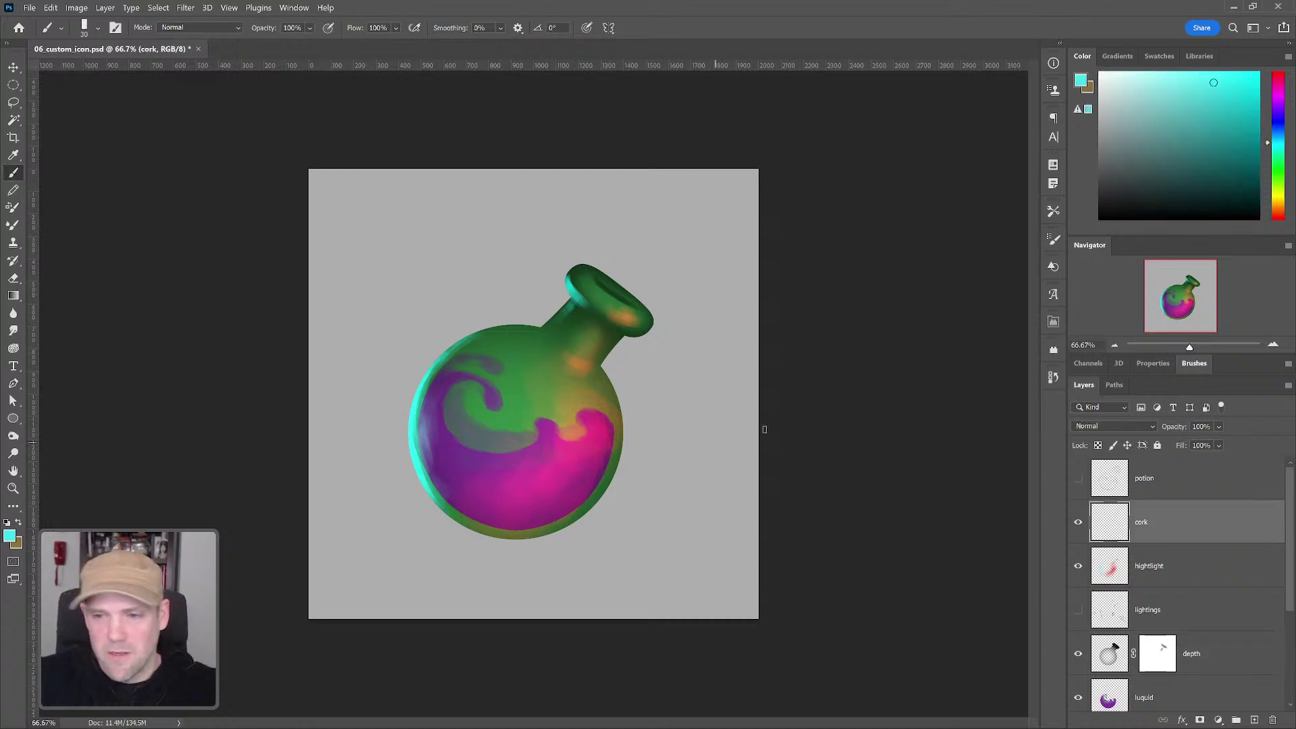
key(p)
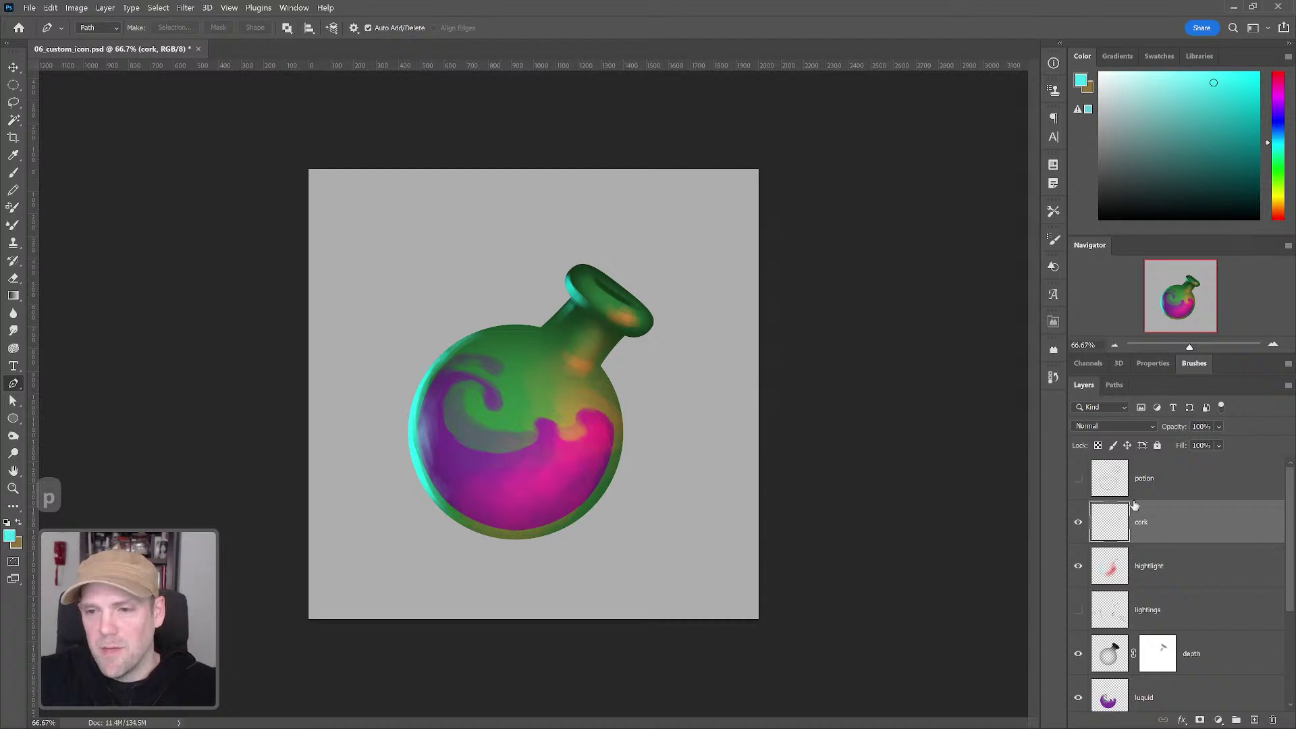
click(1078, 479)
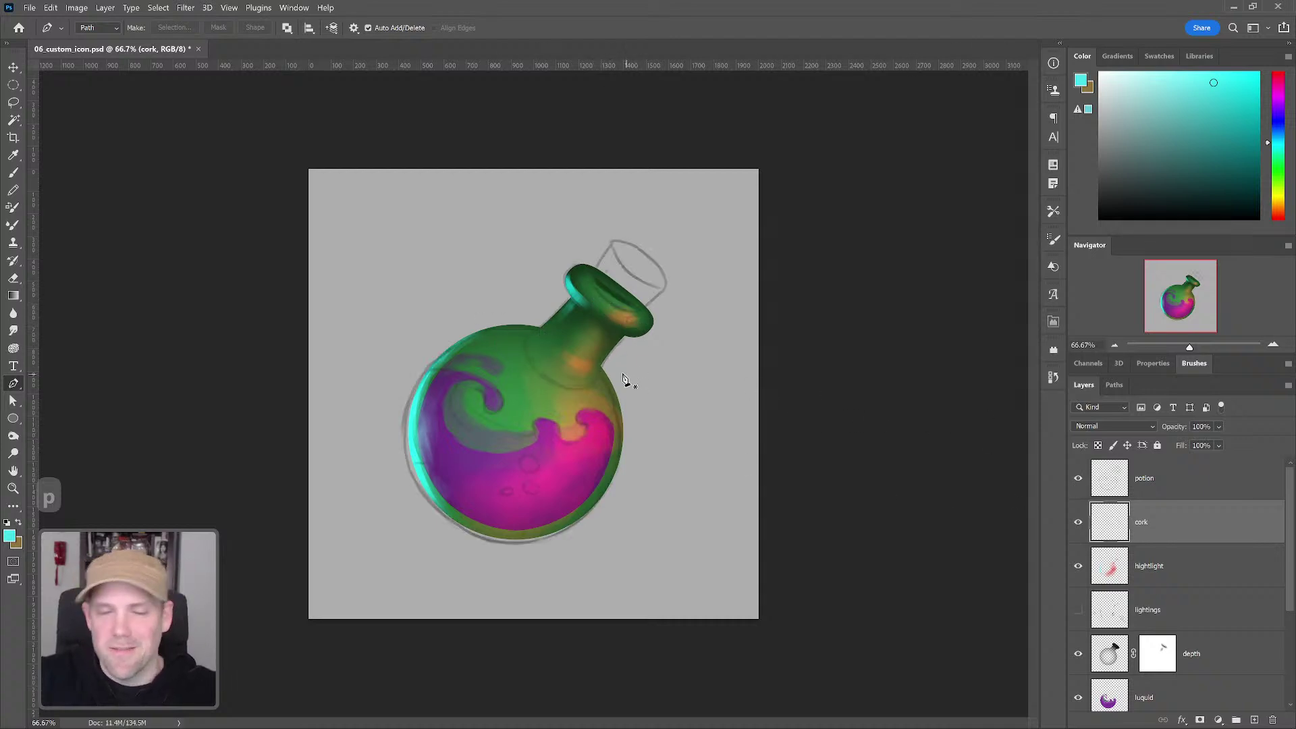
click(591, 278)
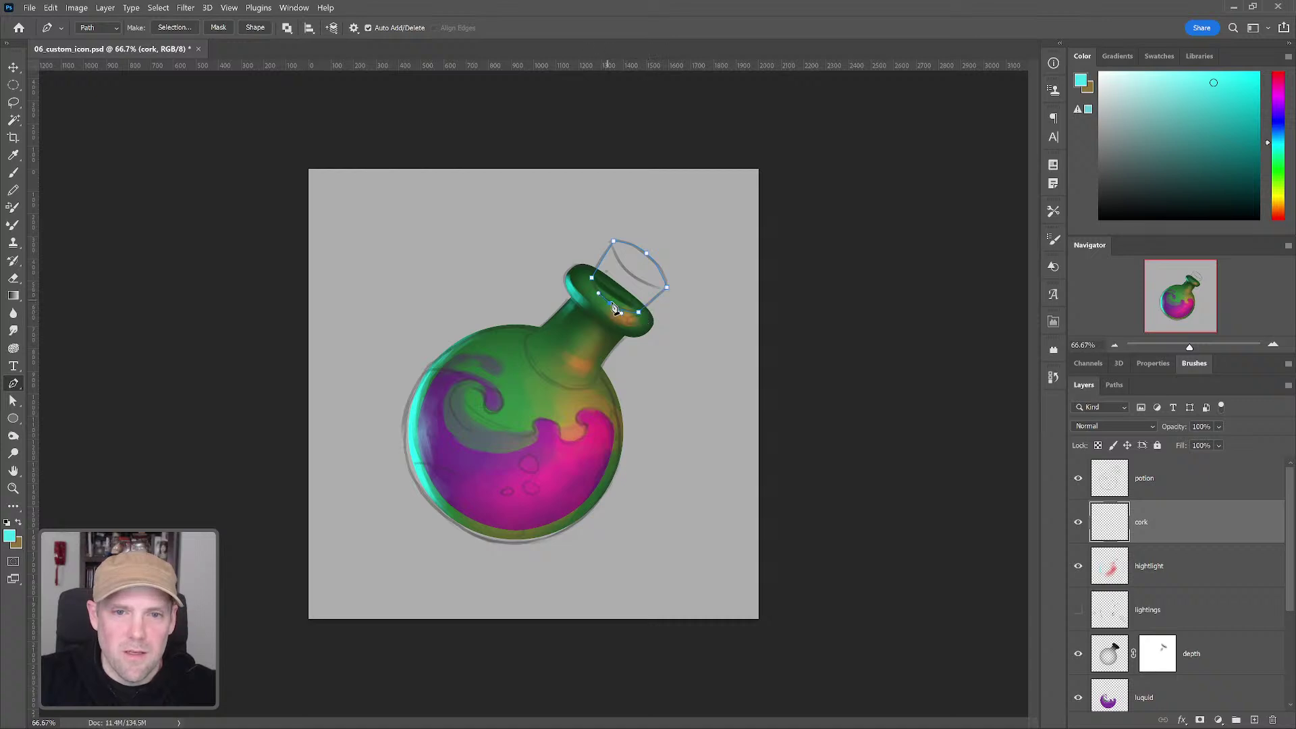
Step: Adjust the path's anchor points so the cork's base fits the bottle opening and its top curve is rounded
key(ctrl+z)
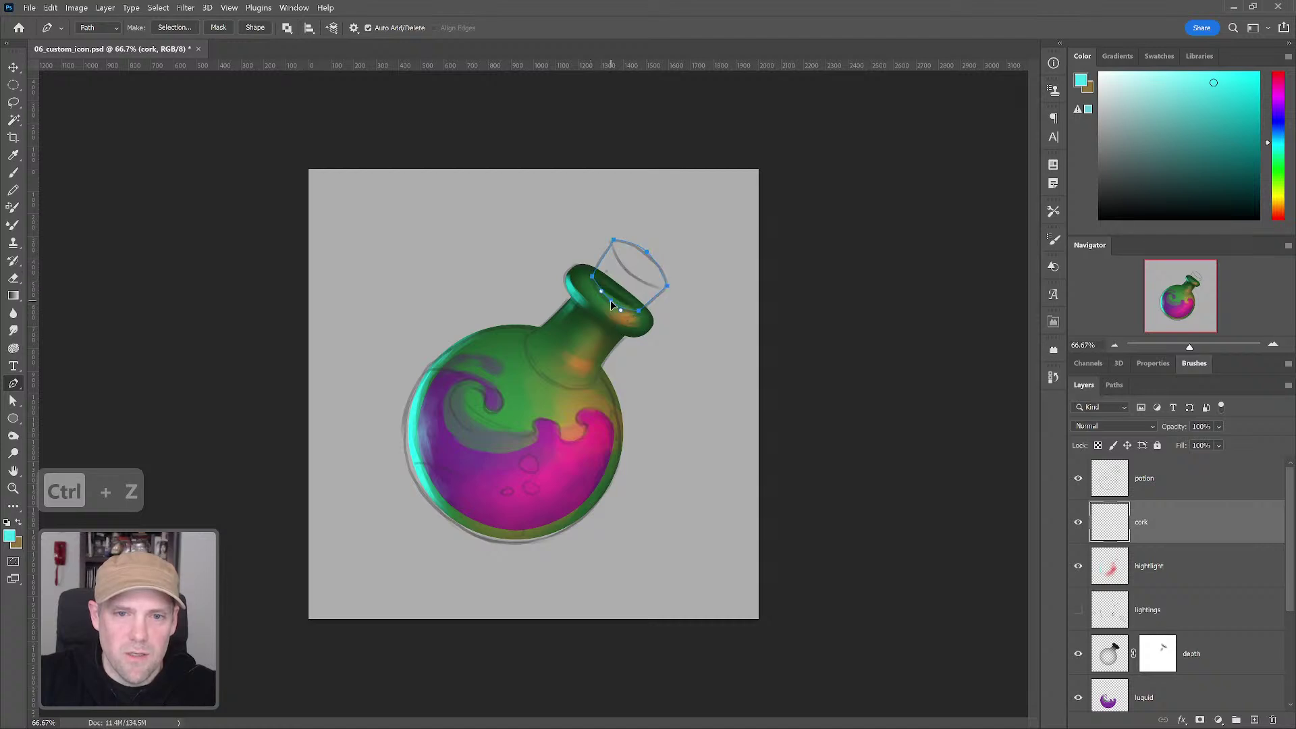
key(ctrl+z)
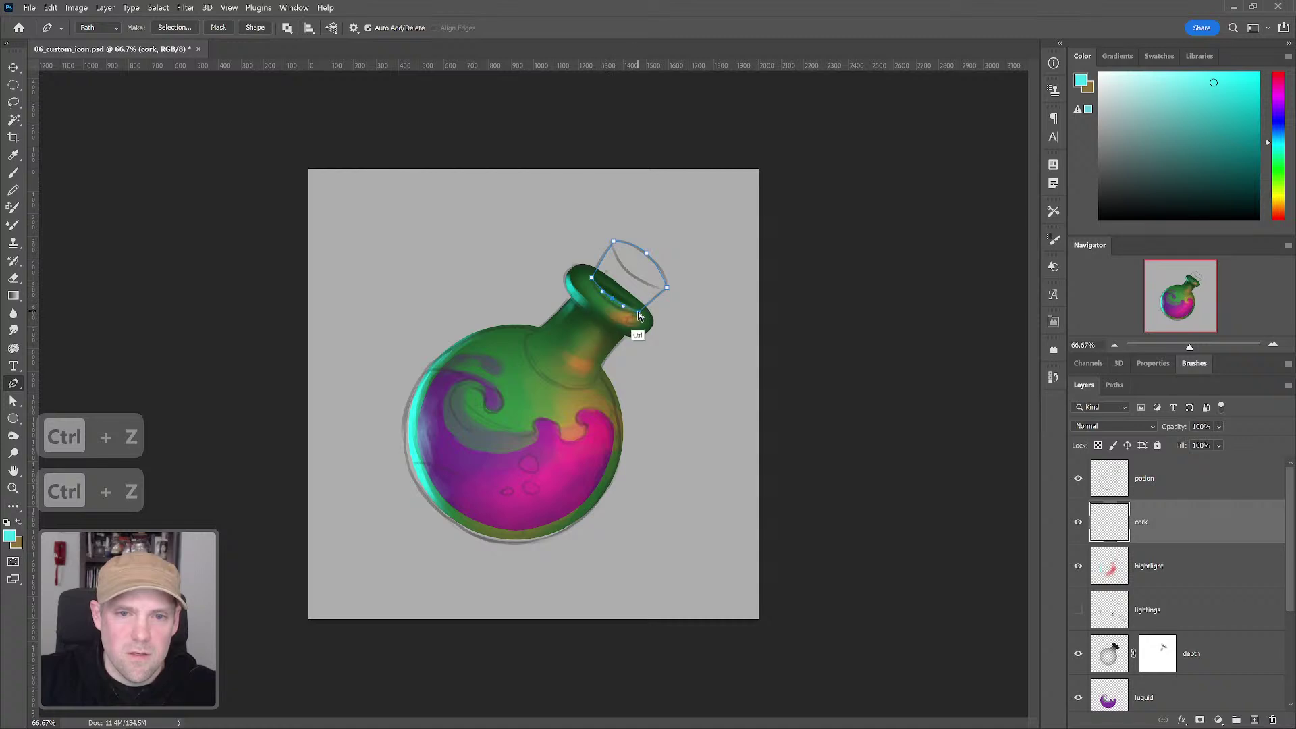
drag(639, 312, 643, 313)
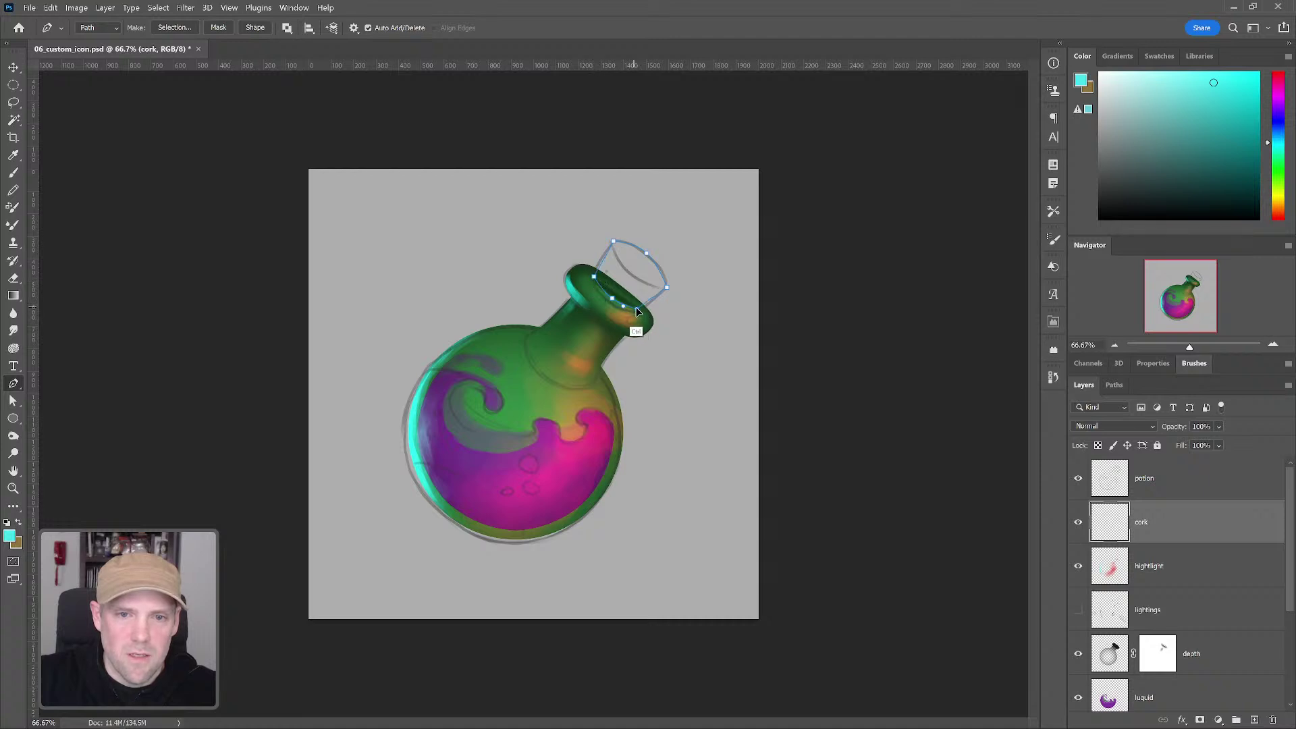
ctrl+click(613, 296)
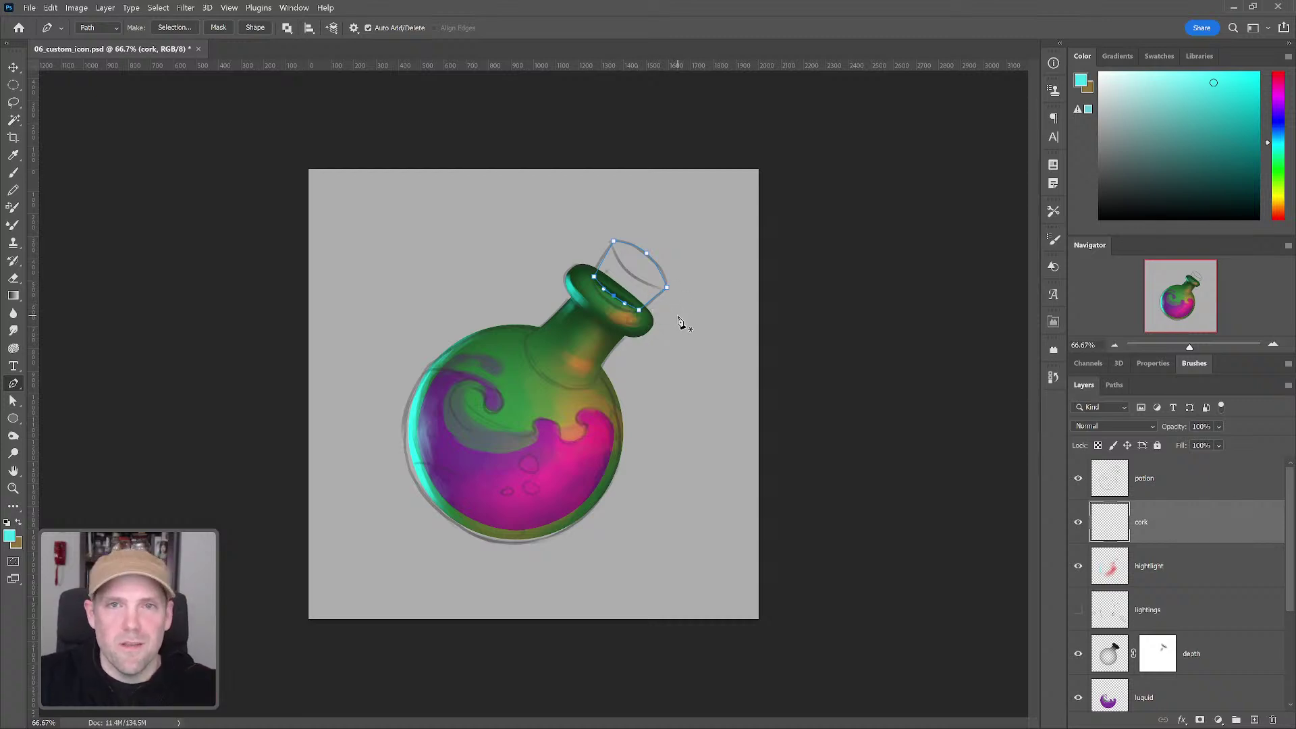
ctrl+click(647, 257)
mouse_move(647, 258)
mouse_down()
mouse_move(662, 295)
mouse_move(629, 241)
mouse_up()
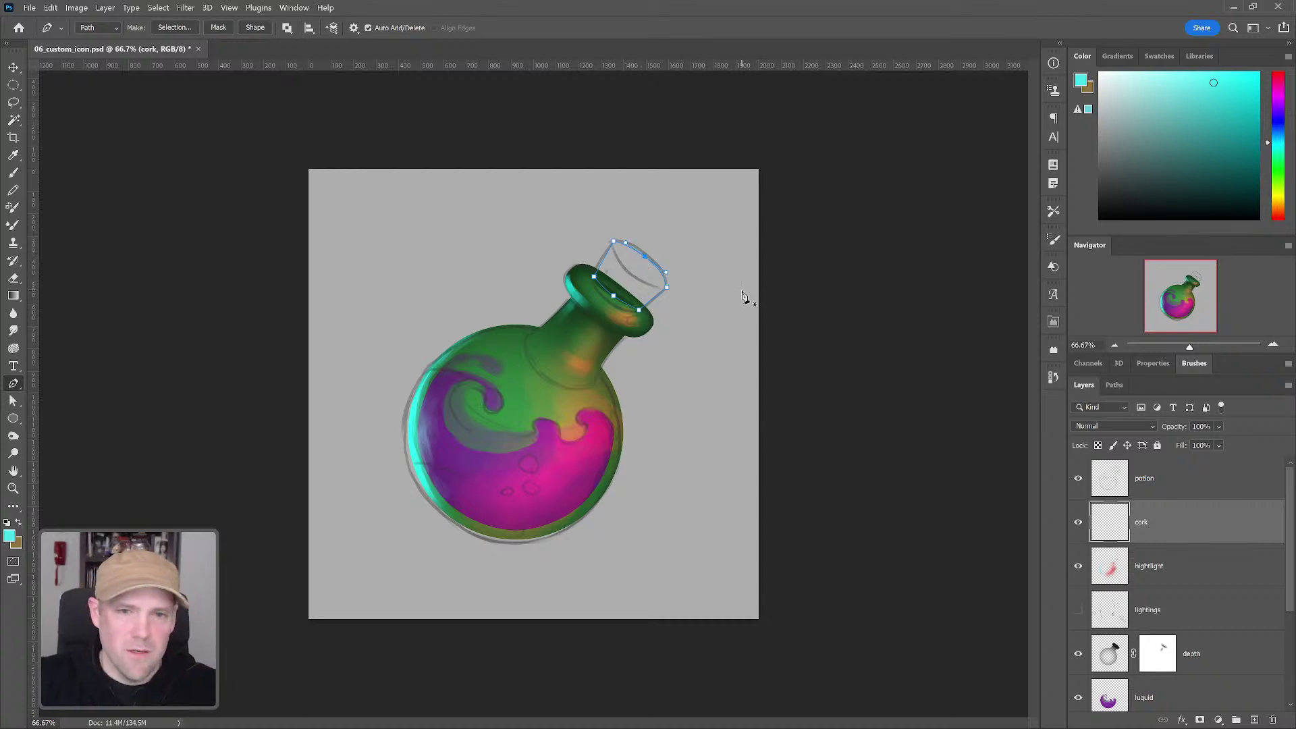
key(Return)
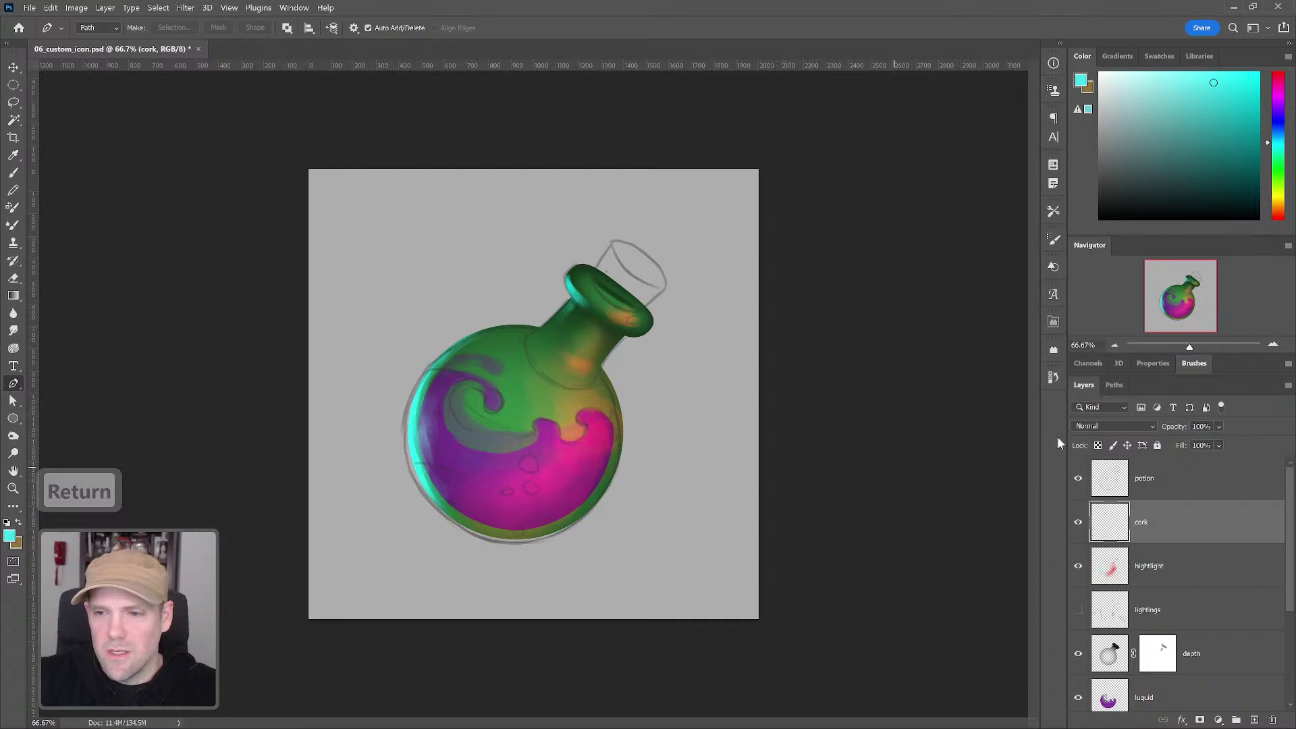
Step: Save the work path as cork and load it as a selection for the cork layer
click(1114, 386)
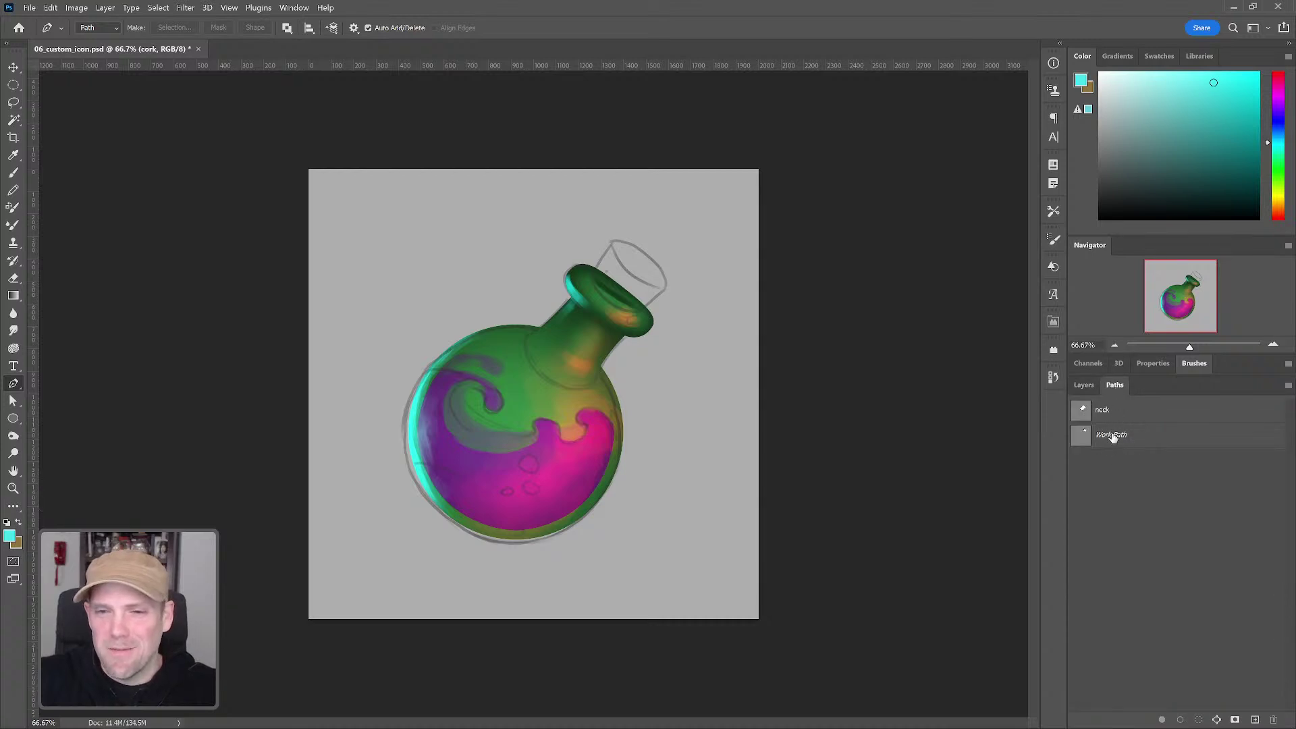
click(1111, 437)
double_click(1108, 440)
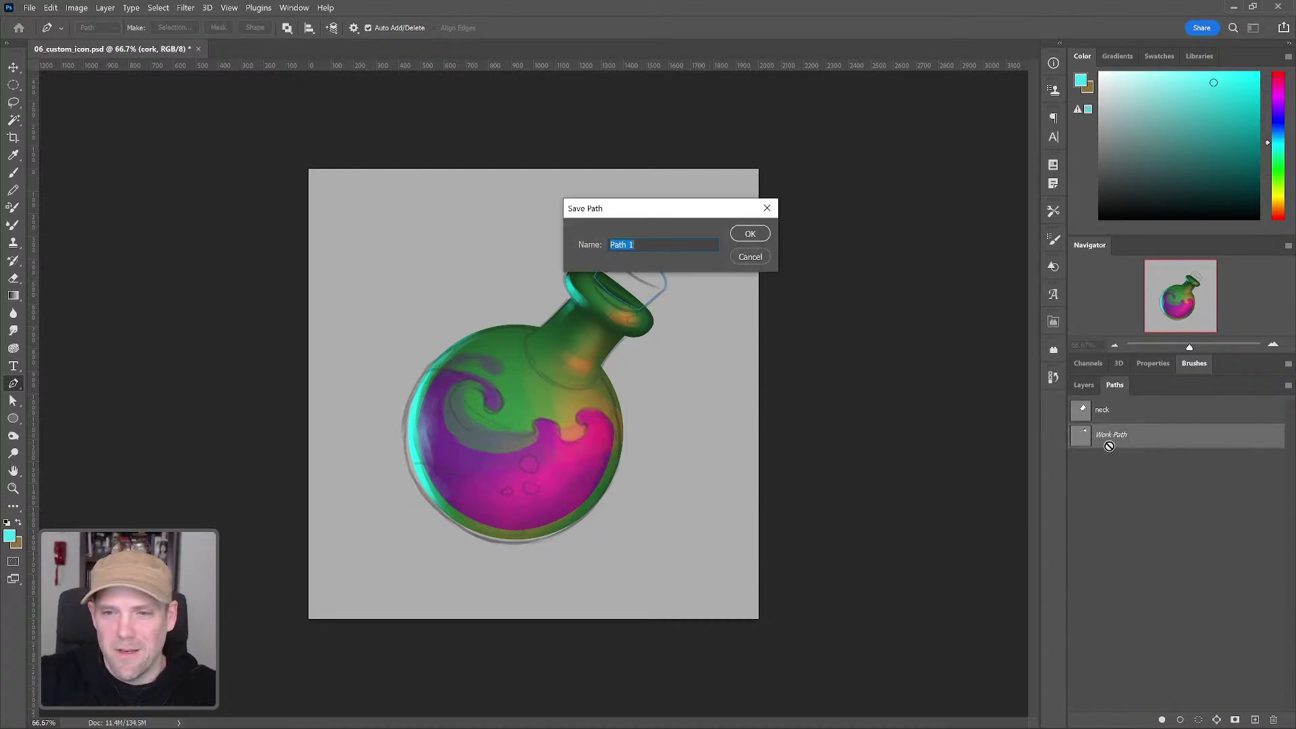
text(cork)
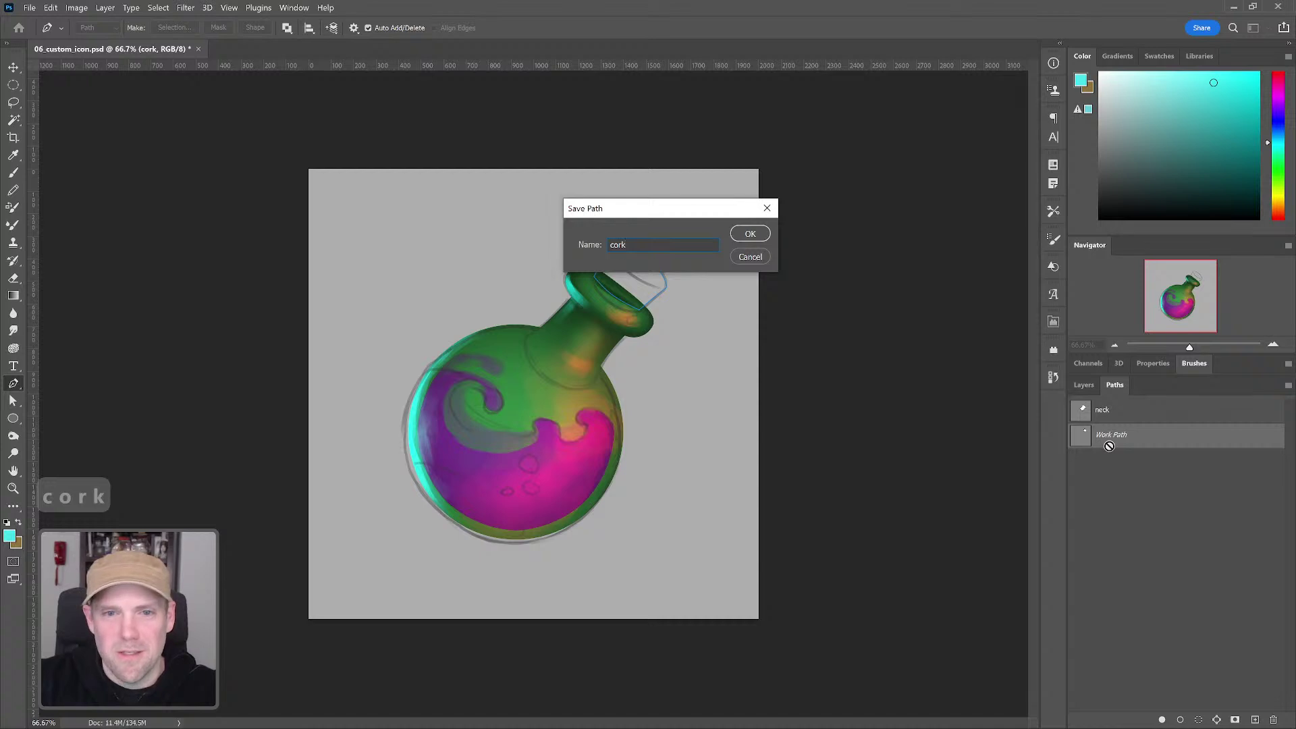
key(Return)
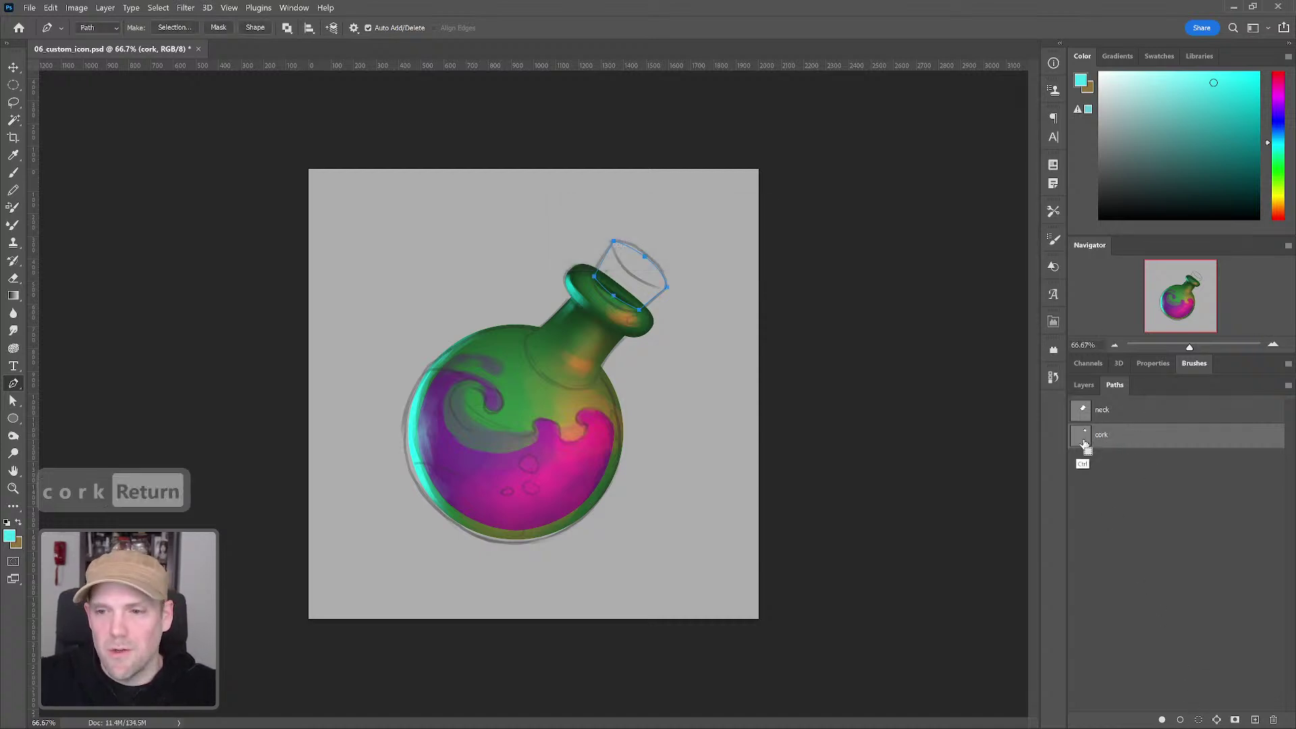
ctrl+click(1081, 439)
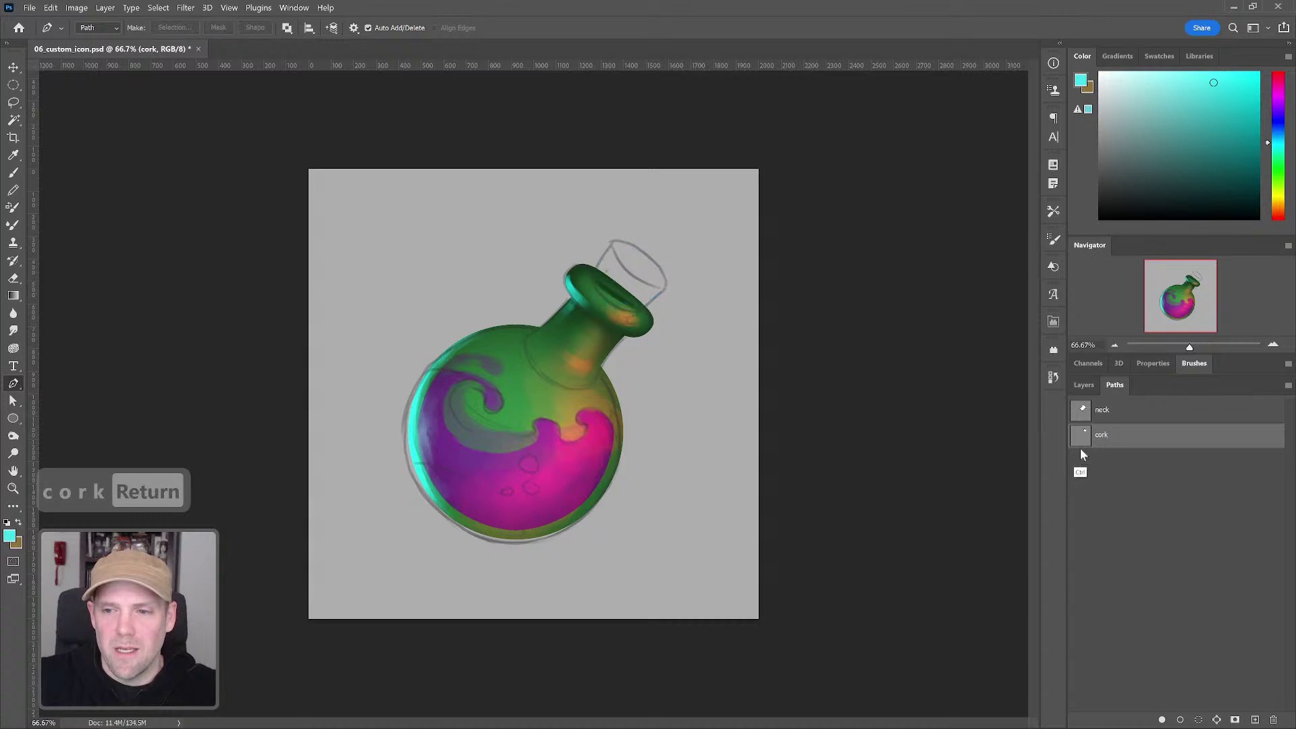
click(1084, 384)
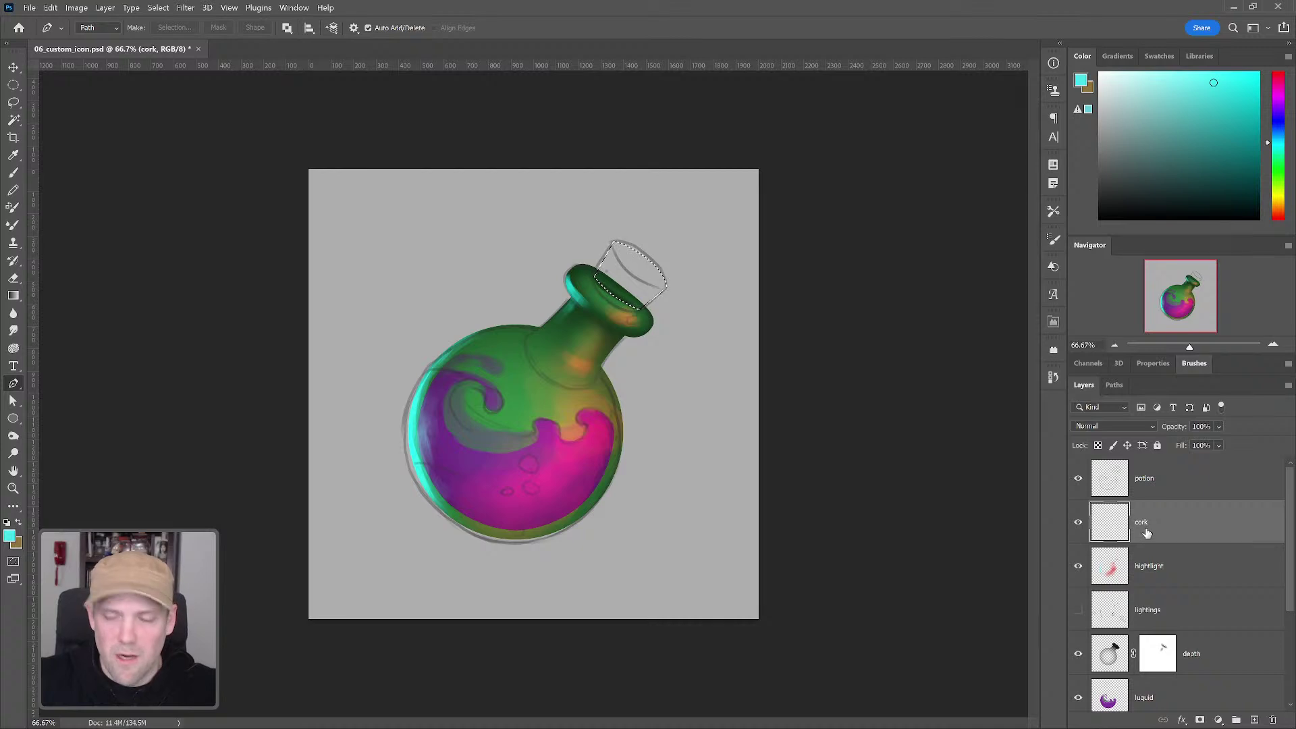
Step: Pick a medium orange-brown and fill the cork selection on the cork layer with a 300 px brush
key(b)
click(1272, 203)
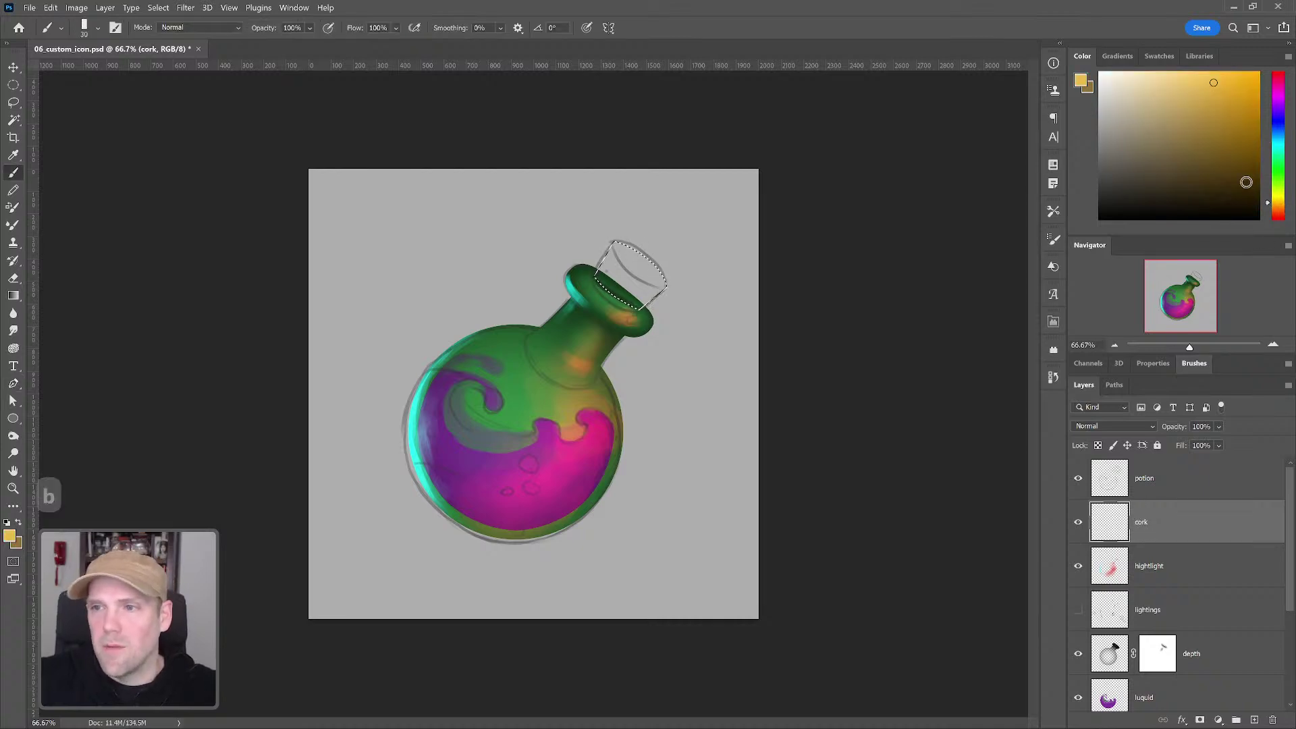
key(bracketright)
key(bracketright)
click(1200, 117)
key(bracketright)
key(bracketright)
drag(1208, 110, 1201, 123)
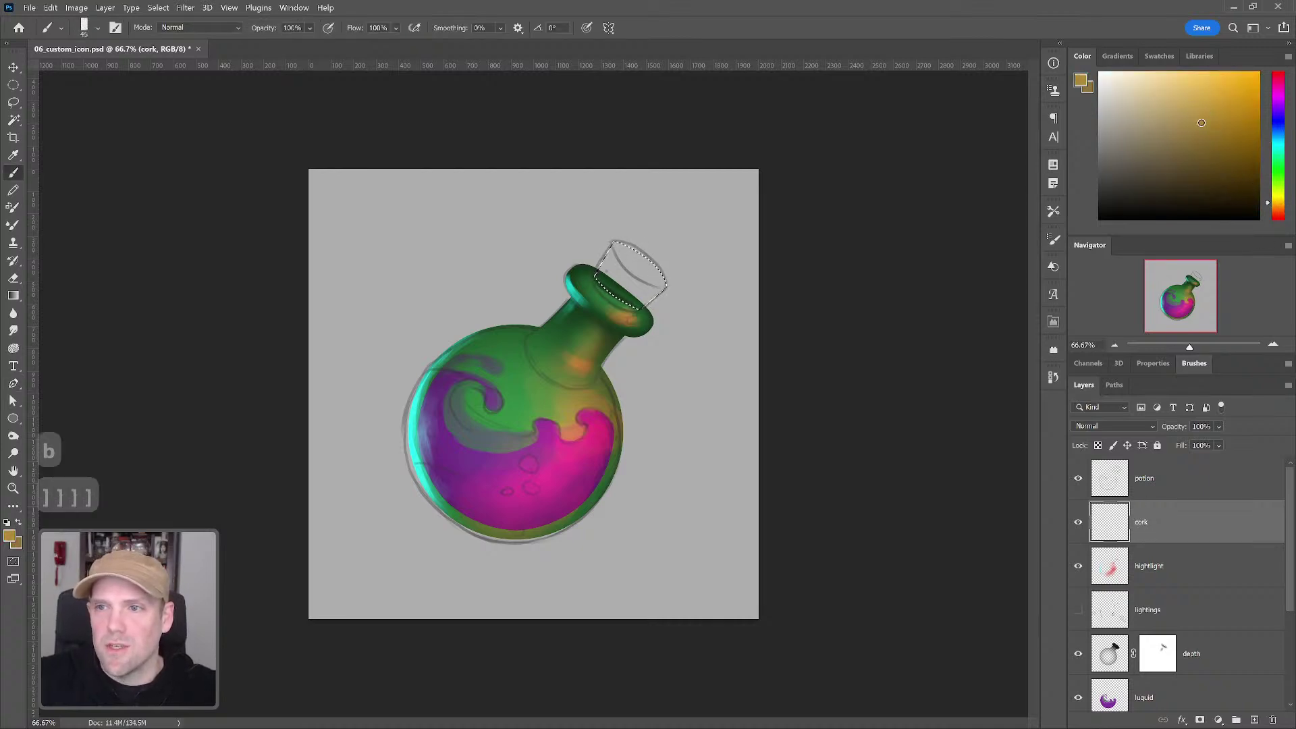
click(1276, 207)
key(bracketright)
key(bracketright)
key(bracketright)
key(bracketright)
key(bracketright)
key(bracketright)
key(bracketright)
key(bracketright)
key(bracketright)
key(bracketright)
key(bracketright)
key(bracketright)
key(bracketright)
key(bracketright)
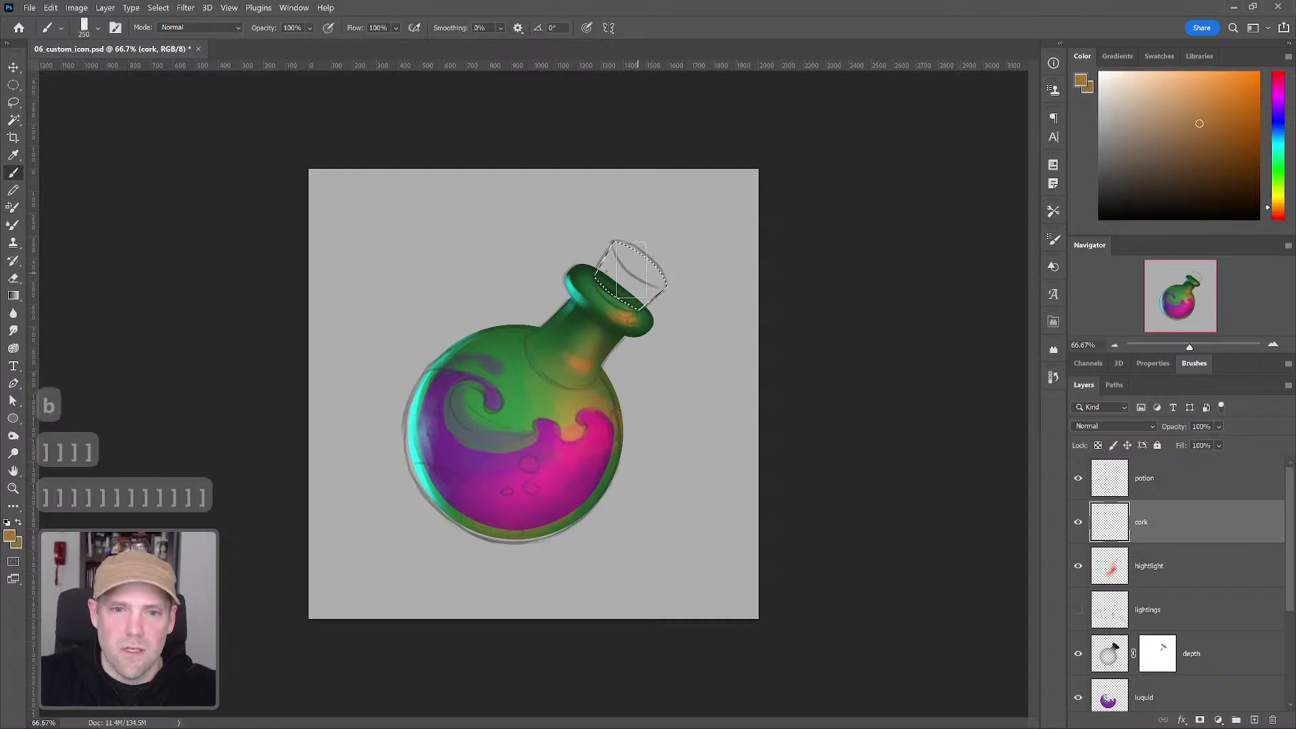
click(618, 264)
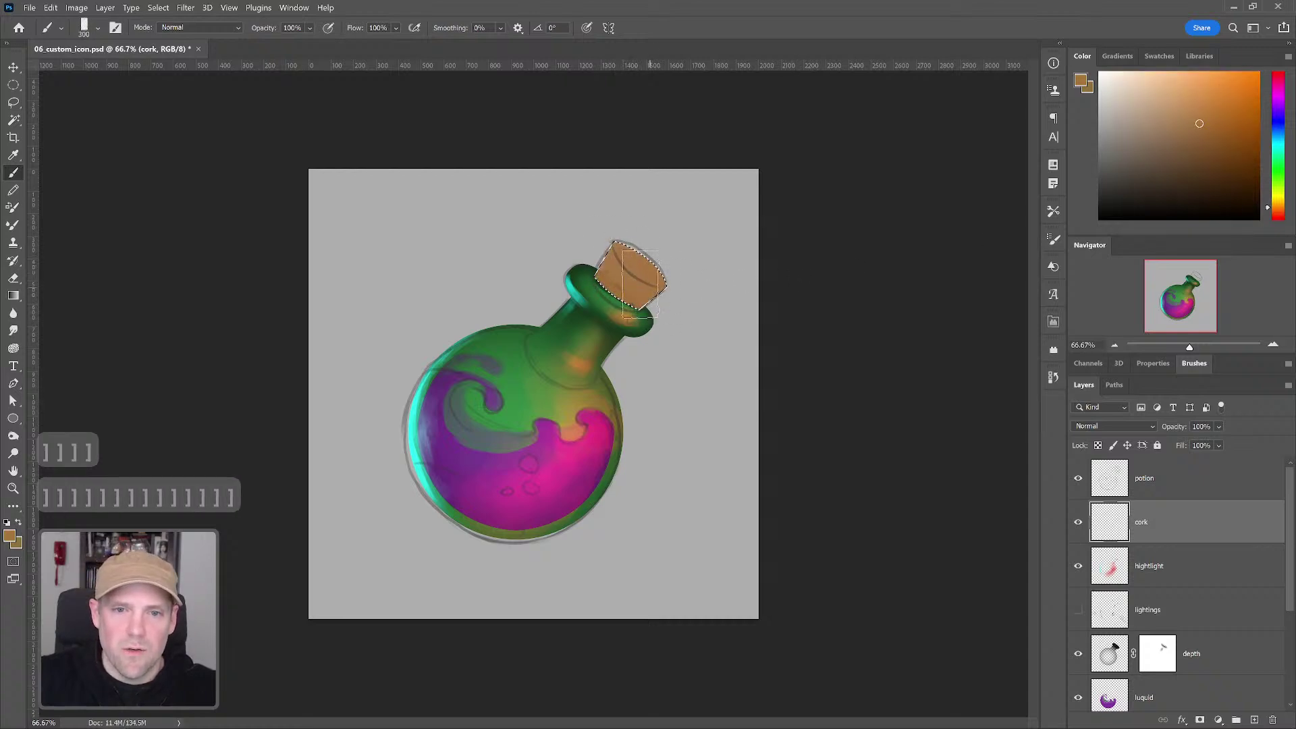
Step: Hide the potion sketch layer and the selection outline around the cork
click(1079, 479)
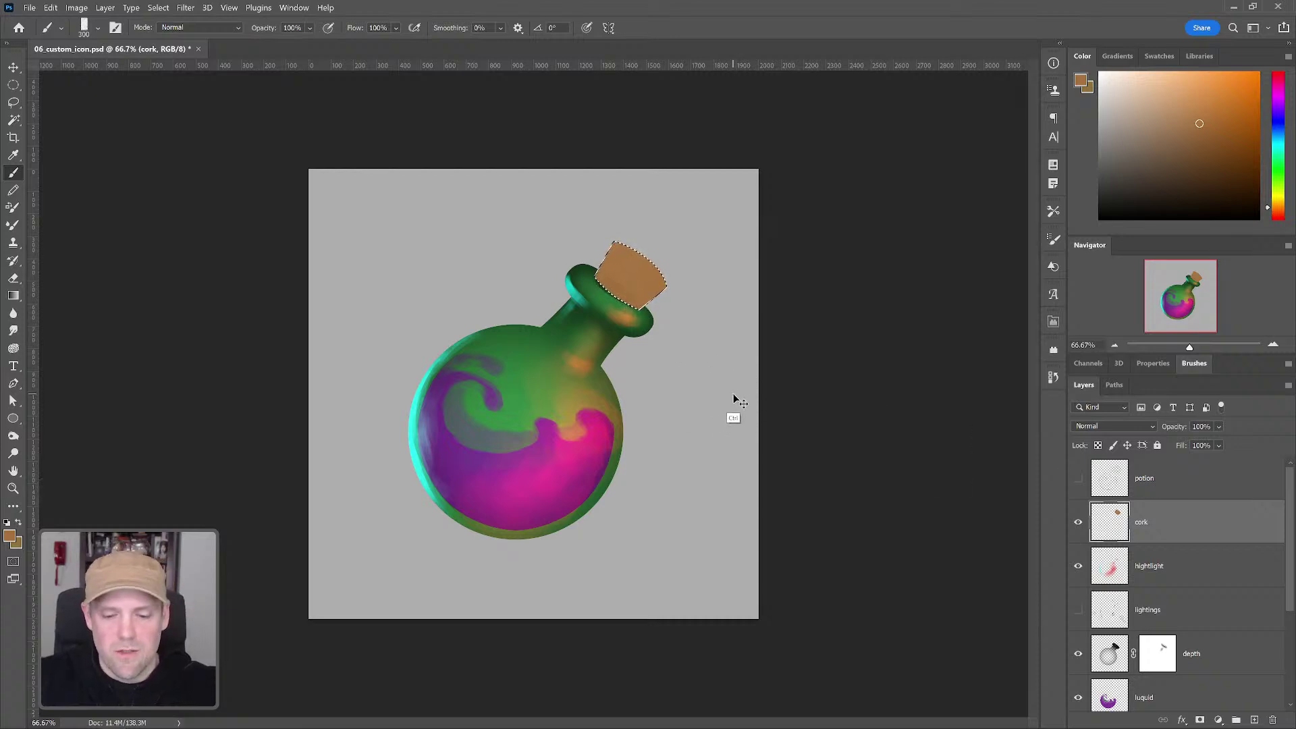
key(ctrl+h)
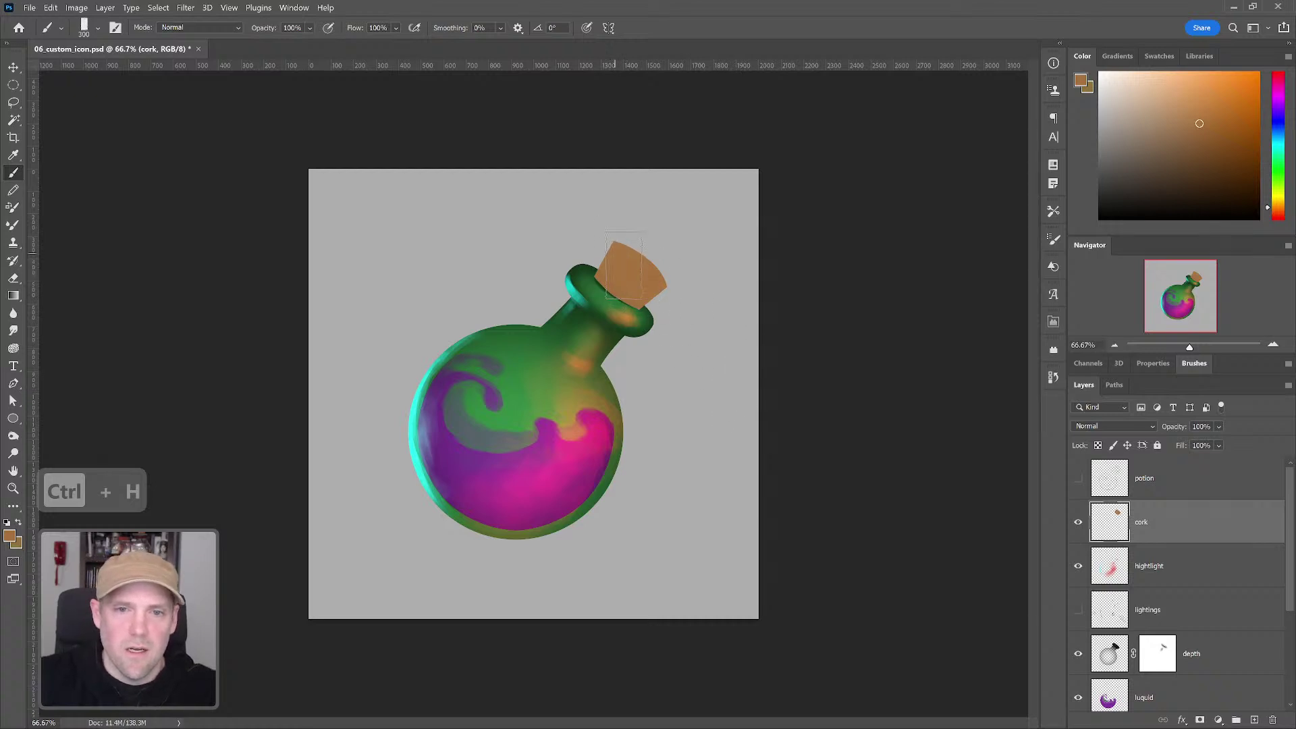
Step: Try to lighten the cork's lower part with a pale peach using a 175 px brush, and undo the strokes
drag(1183, 90, 1172, 84)
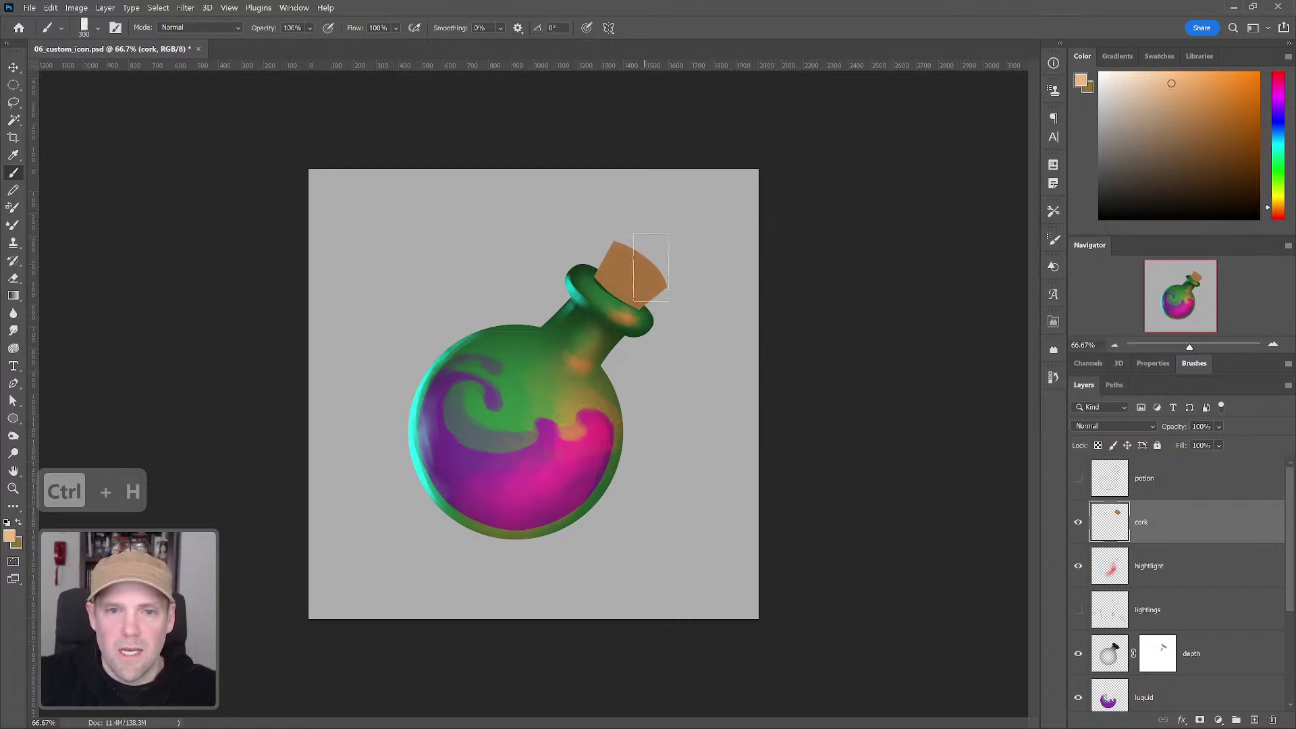
key(bracketleft)
key(bracketleft)
key(bracketleft)
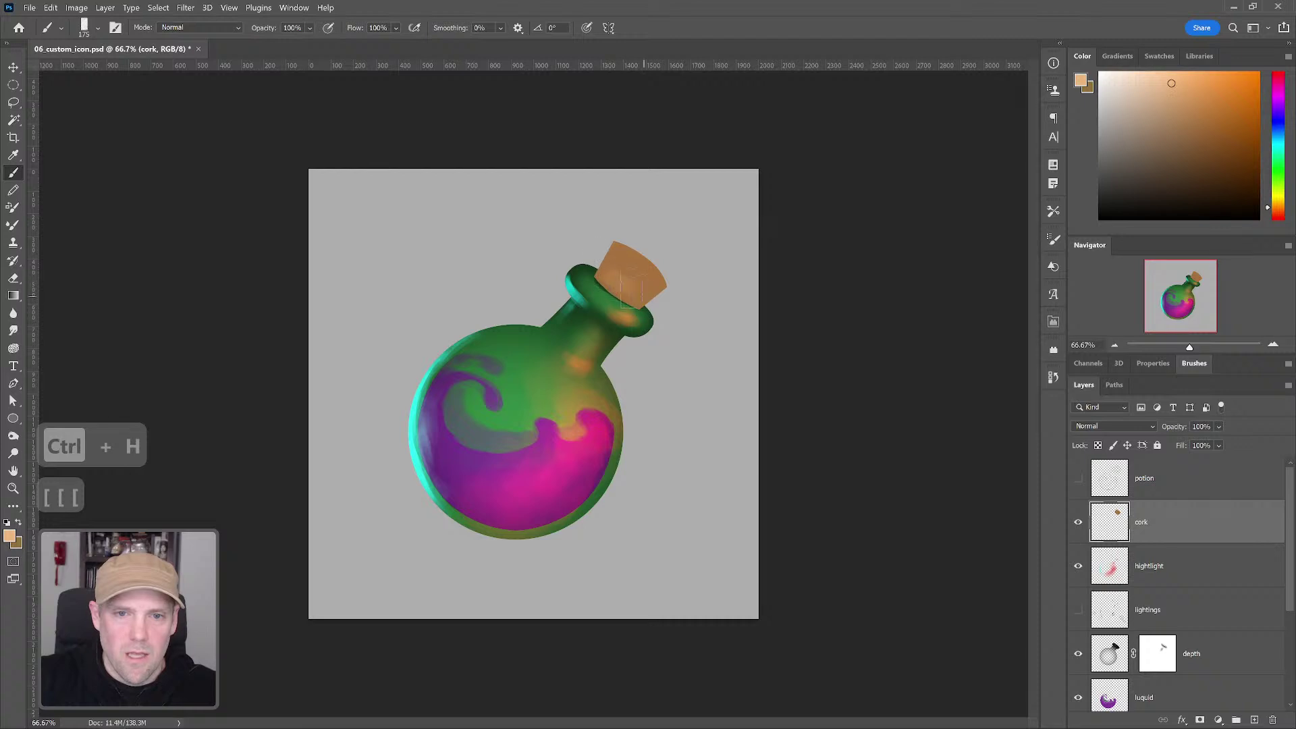
key(ctrl+z)
key(ctrl+z)
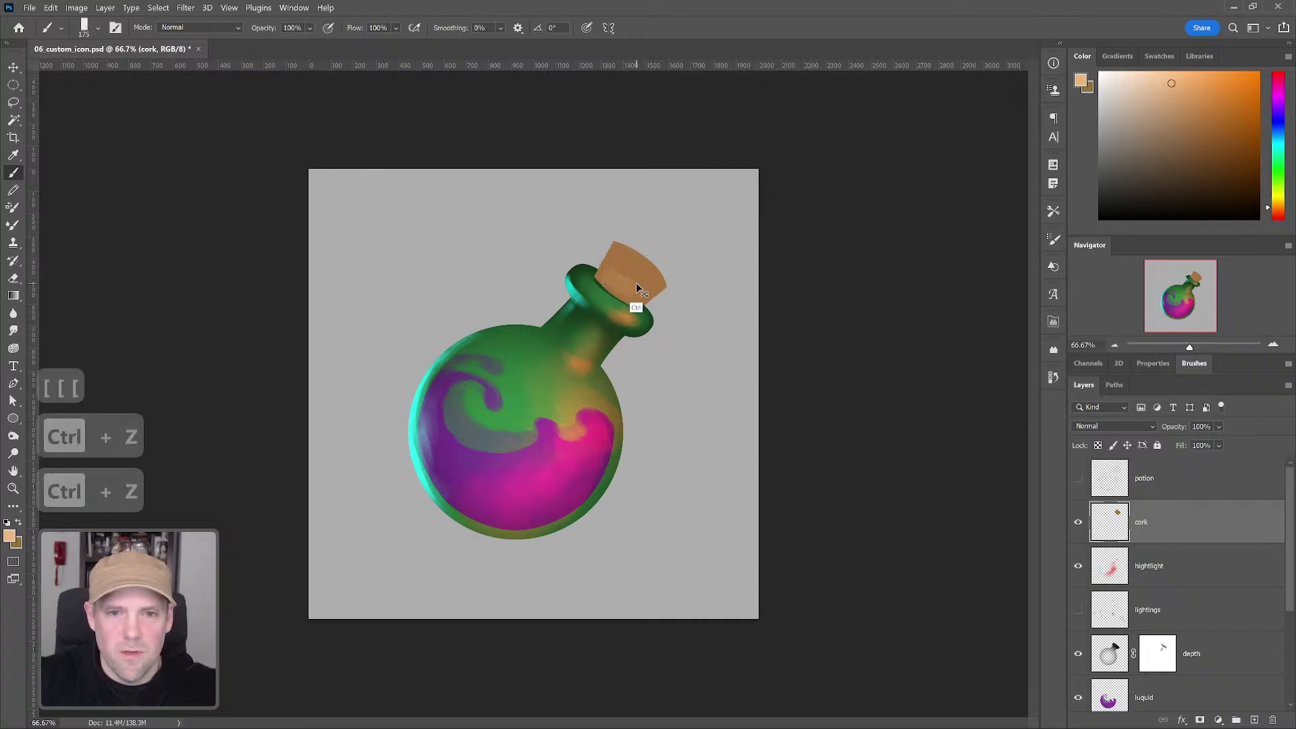
Step: Shade the cork's sides with dark brown using the 175 px brush
click(1175, 158)
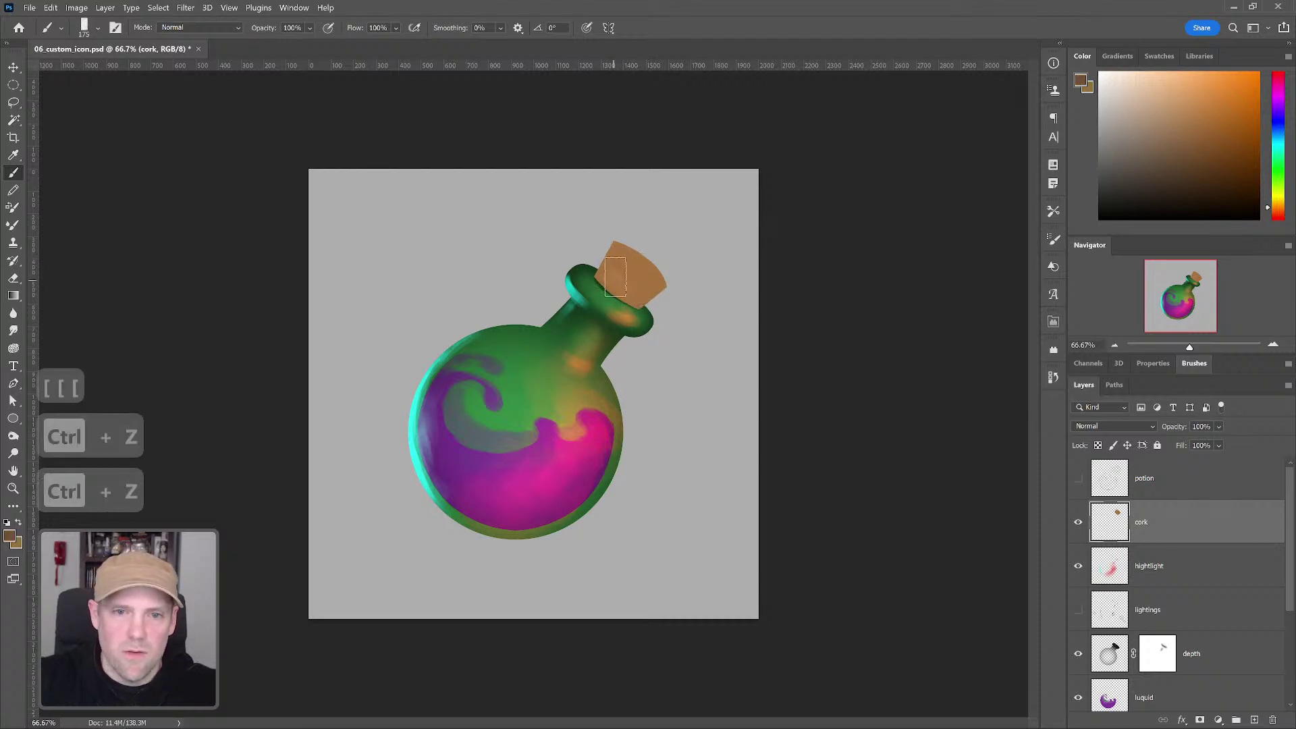
mouse_move(609, 260)
mouse_down()
mouse_move(645, 290)
mouse_move(603, 271)
mouse_move(624, 287)
mouse_move(671, 293)
mouse_move(628, 288)
mouse_move(602, 263)
mouse_move(651, 300)
mouse_move(607, 263)
mouse_up()
click(1203, 149)
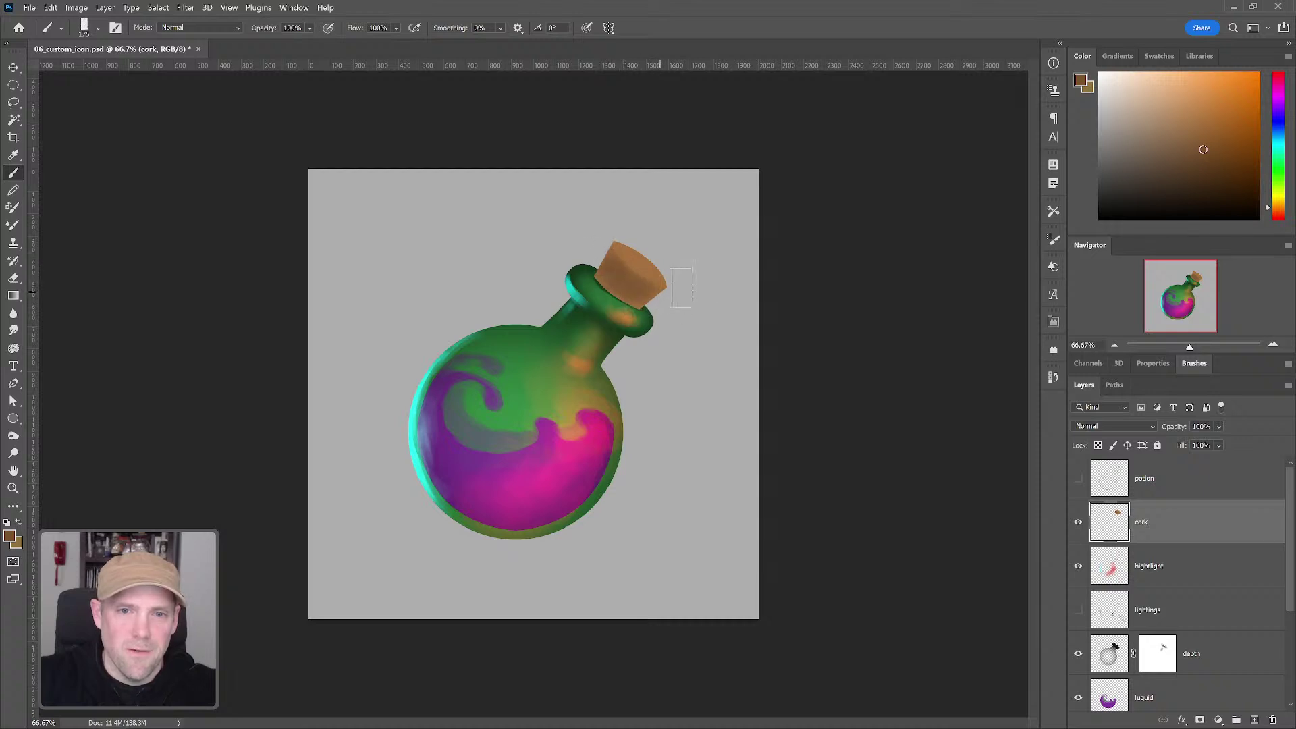
Step: Pick a pale peach and highlight the cork's upper area with a 60 px brush
drag(1165, 94, 1154, 84)
key(bracketleft)
key(bracketleft)
key(bracketleft)
key(bracketleft)
key(bracketleft)
key(bracketleft)
key(bracketleft)
key(bracketleft)
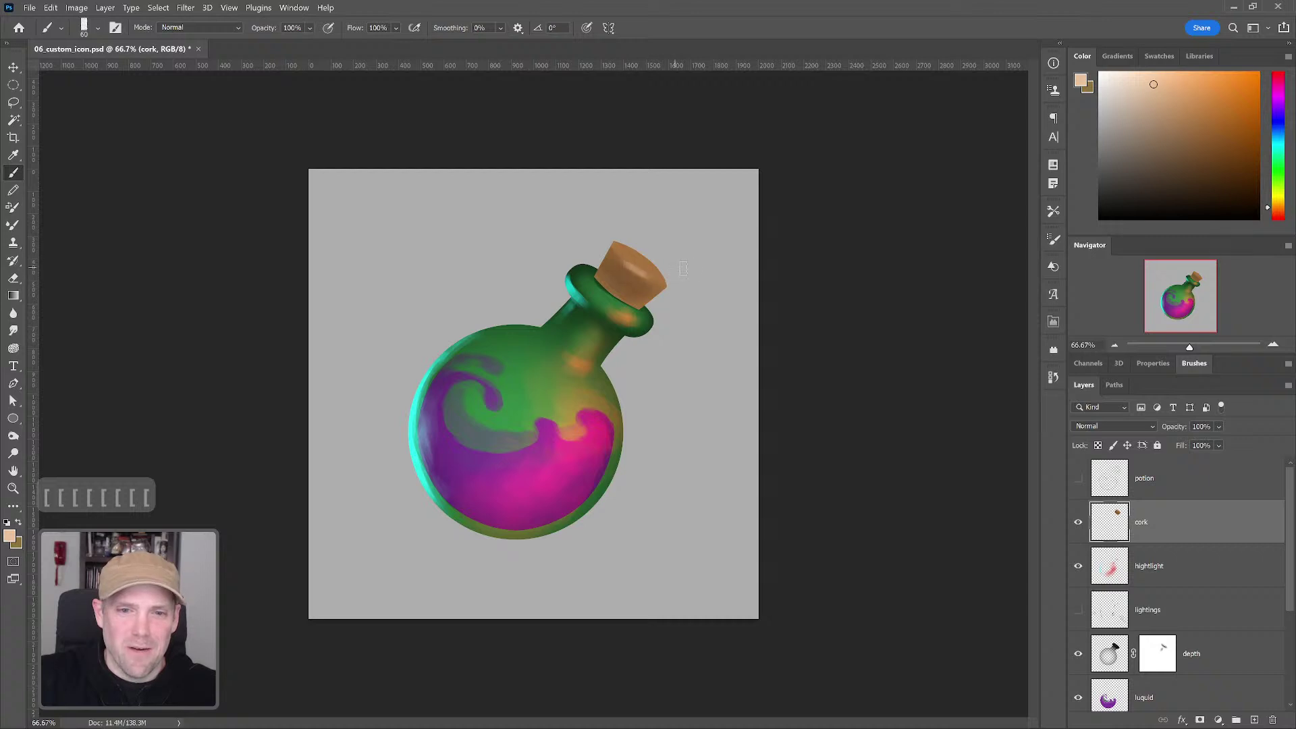
Step: Blend the cork's highlight and top face with browns sampled from the cork and a light tan
alt+click(649, 288)
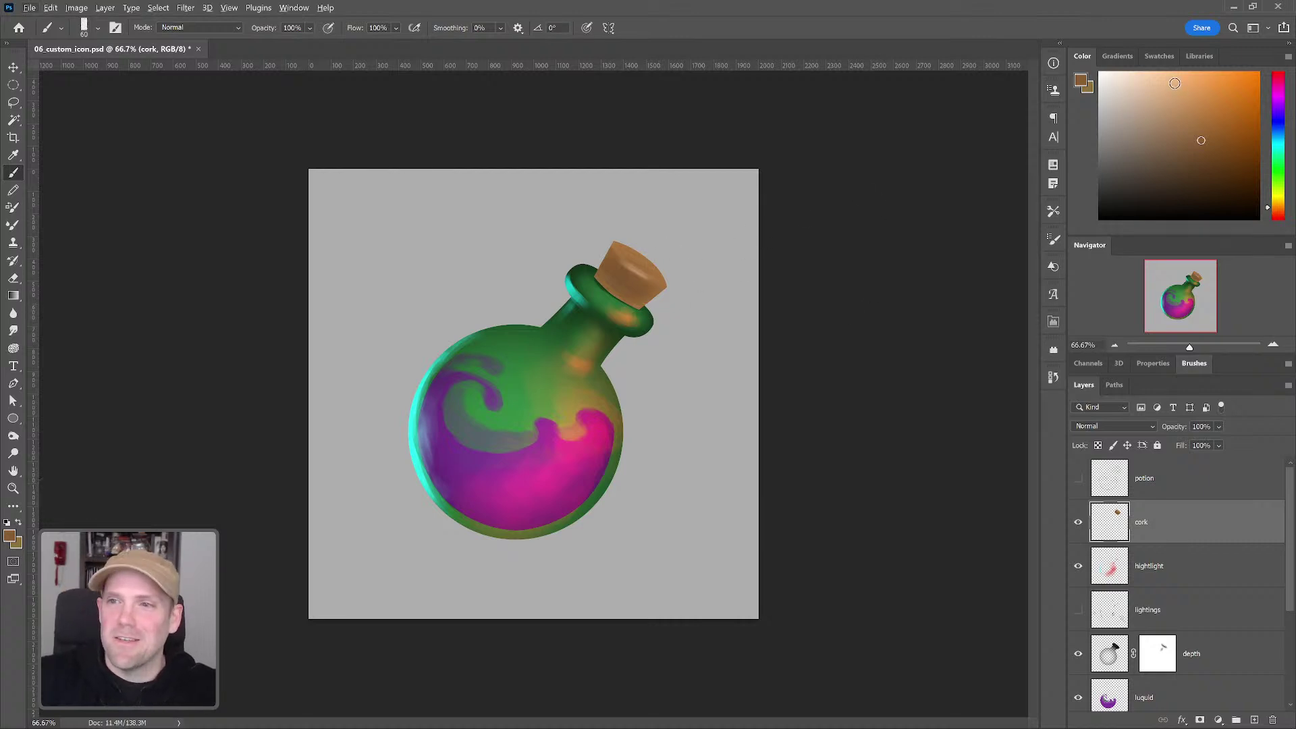
click(1177, 99)
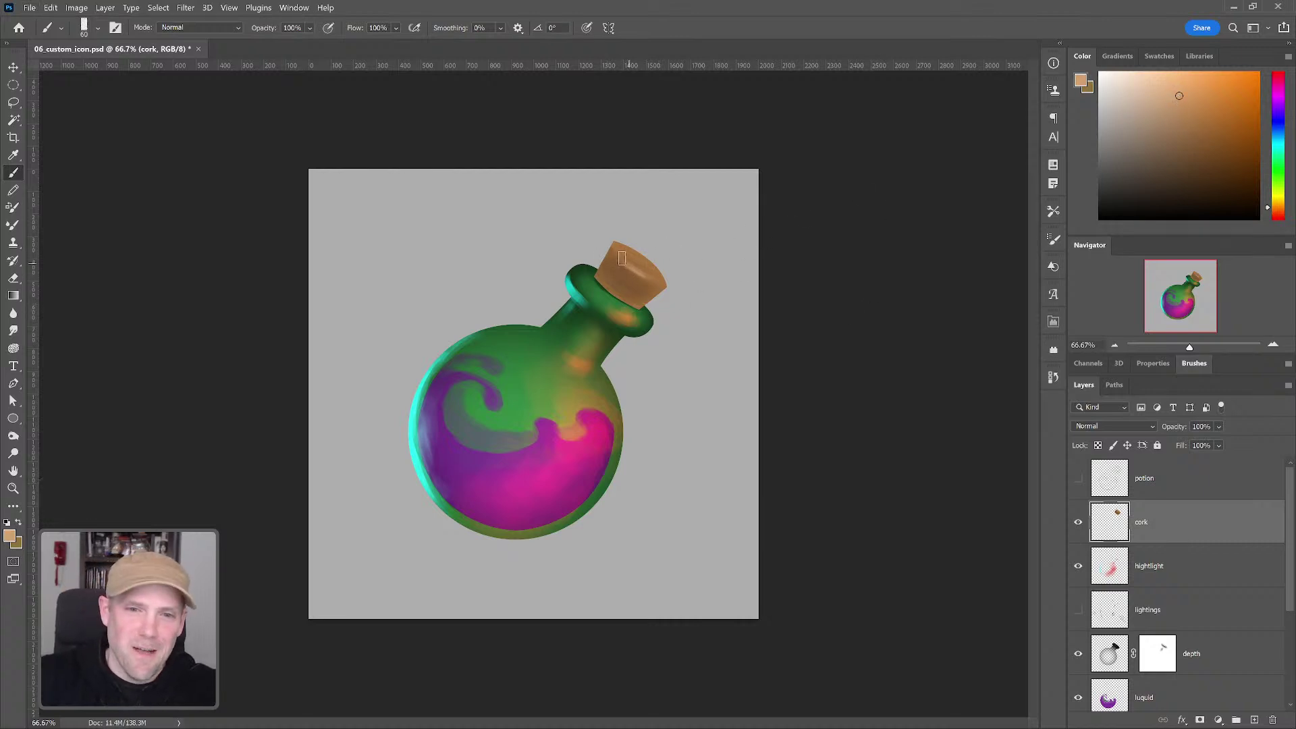
alt+click(615, 287)
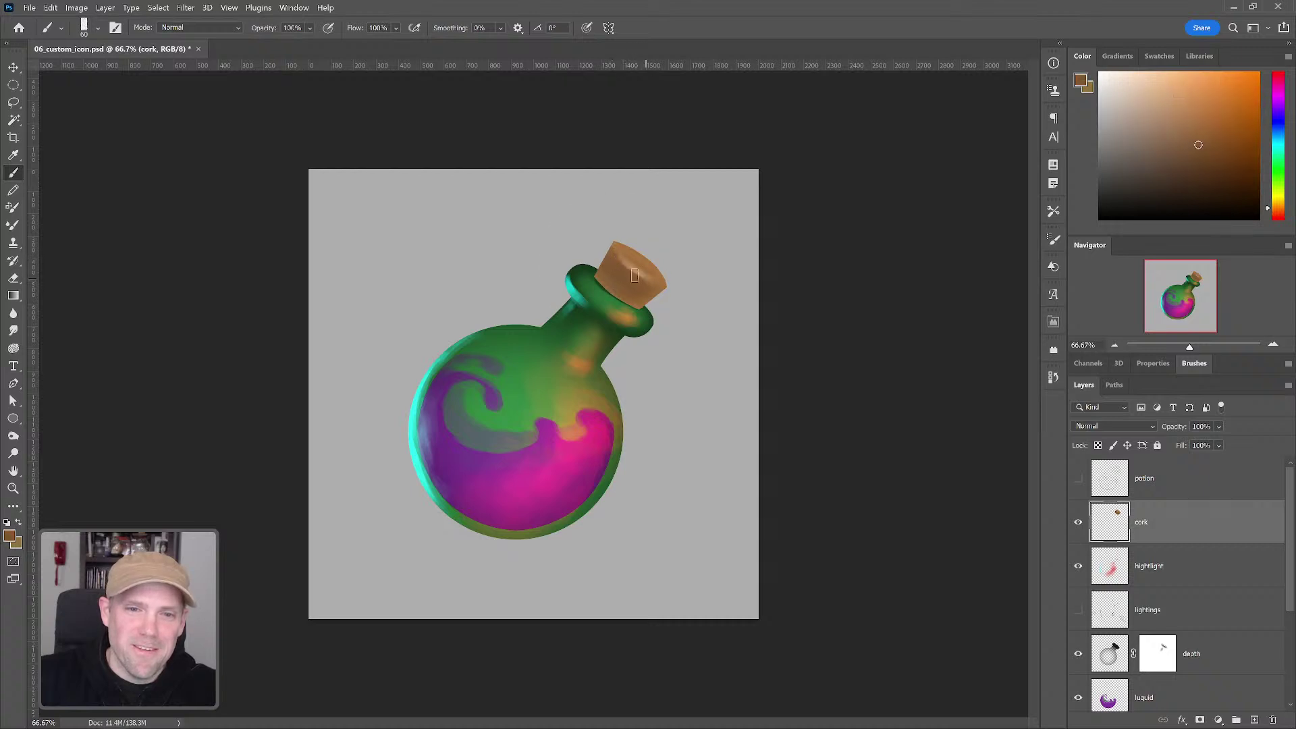
alt+click(642, 255)
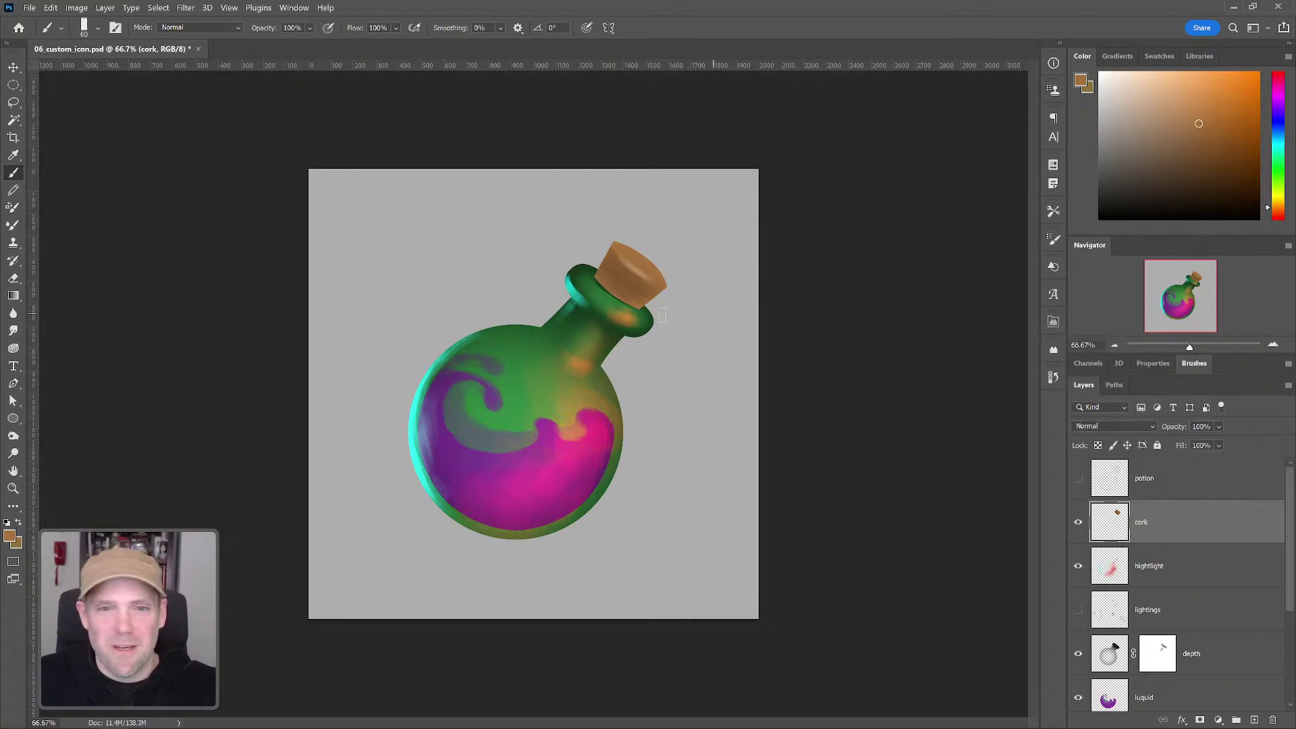
Step: Deepen the shading along the cork's base with sampled browns and a 100 px brush
key(bracketright)
key(bracketright)
alt+click(631, 291)
key(bracketright)
key(bracketright)
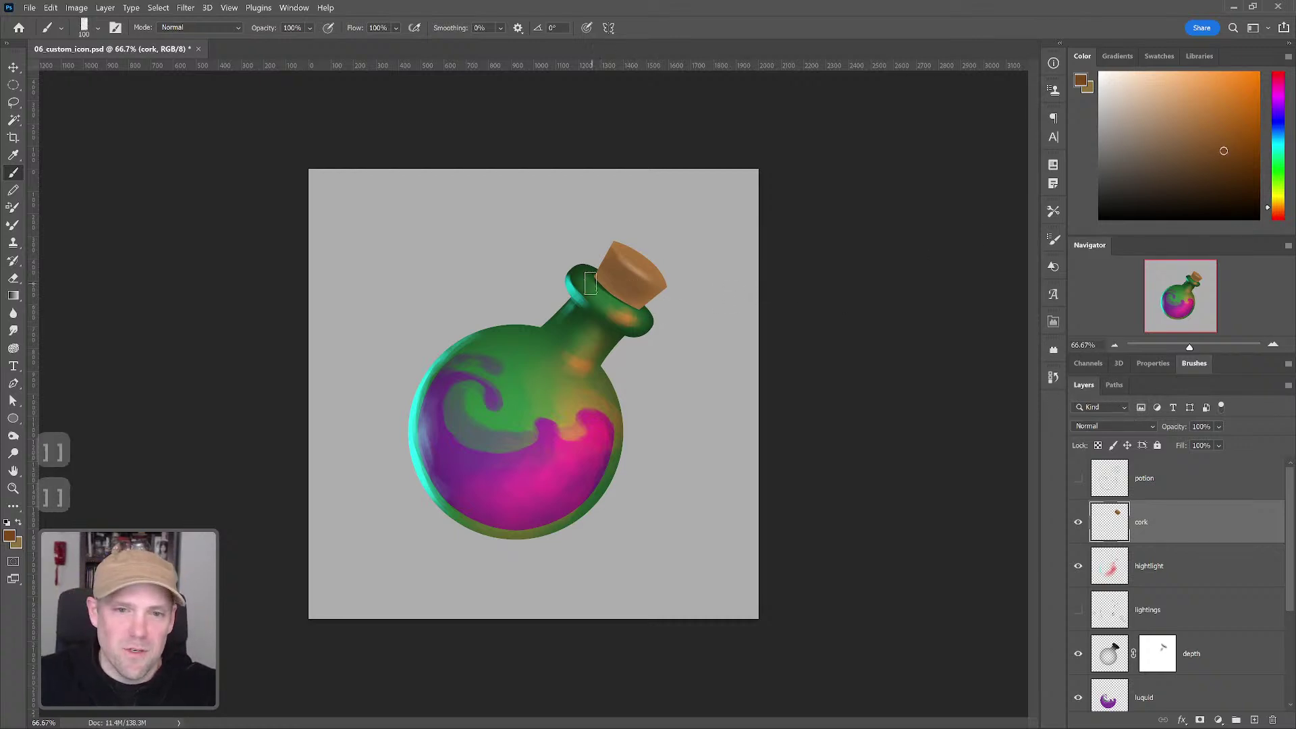
key(bracketleft)
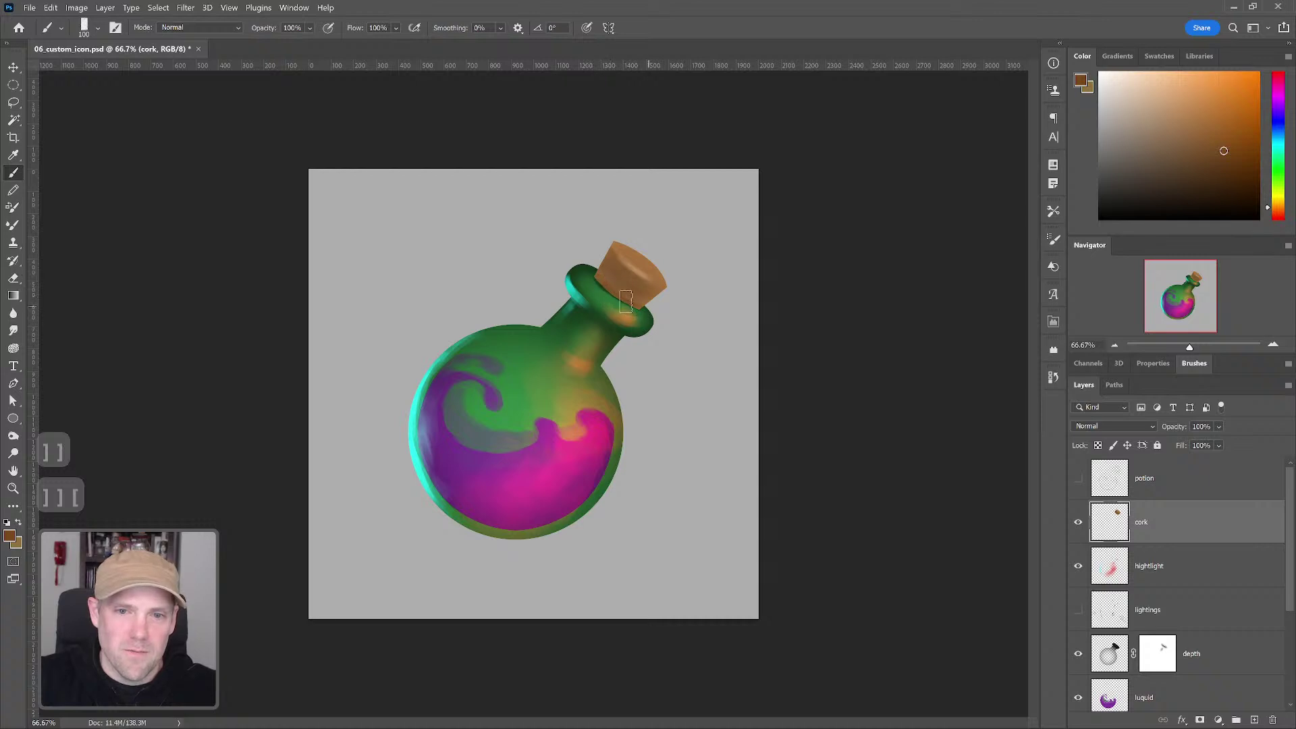
alt+click(624, 279)
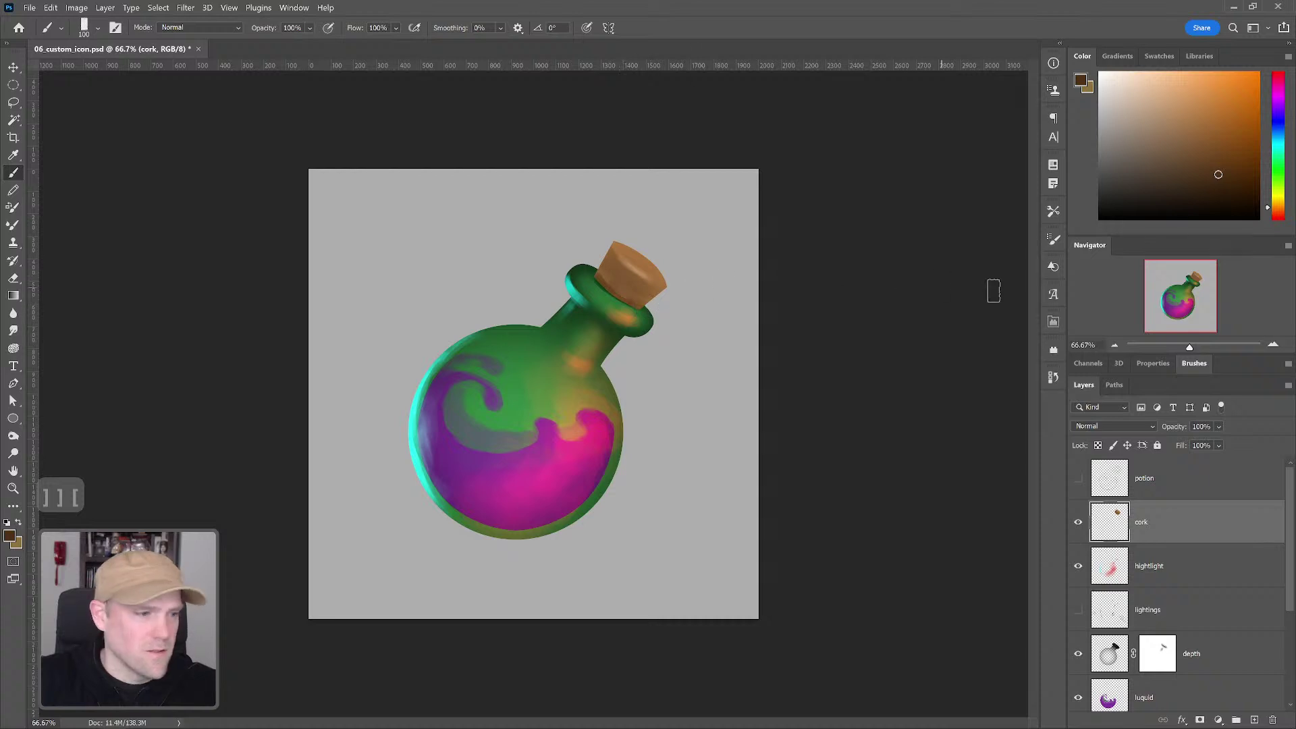
Step: Enlarge the brush to 1300 px and dab dark brown and orange-brown over the whole cork for texture
key(bracketleft)
key(bracketleft)
key(bracketleft)
key(bracketleft)
key(bracketleft)
key(bracketleft)
key(bracketleft)
key(bracketleft)
key(bracketleft)
key(bracketleft)
key(bracketright)
key(bracketright)
key(bracketright)
key(bracketright)
key(bracketright)
key(bracketright)
key(bracketright)
key(bracketright)
key(bracketright)
key(bracketright)
key(bracketright)
key(bracketright)
key(bracketright)
key(bracketright)
key(bracketright)
key(bracketright)
key(bracketright)
key(bracketright)
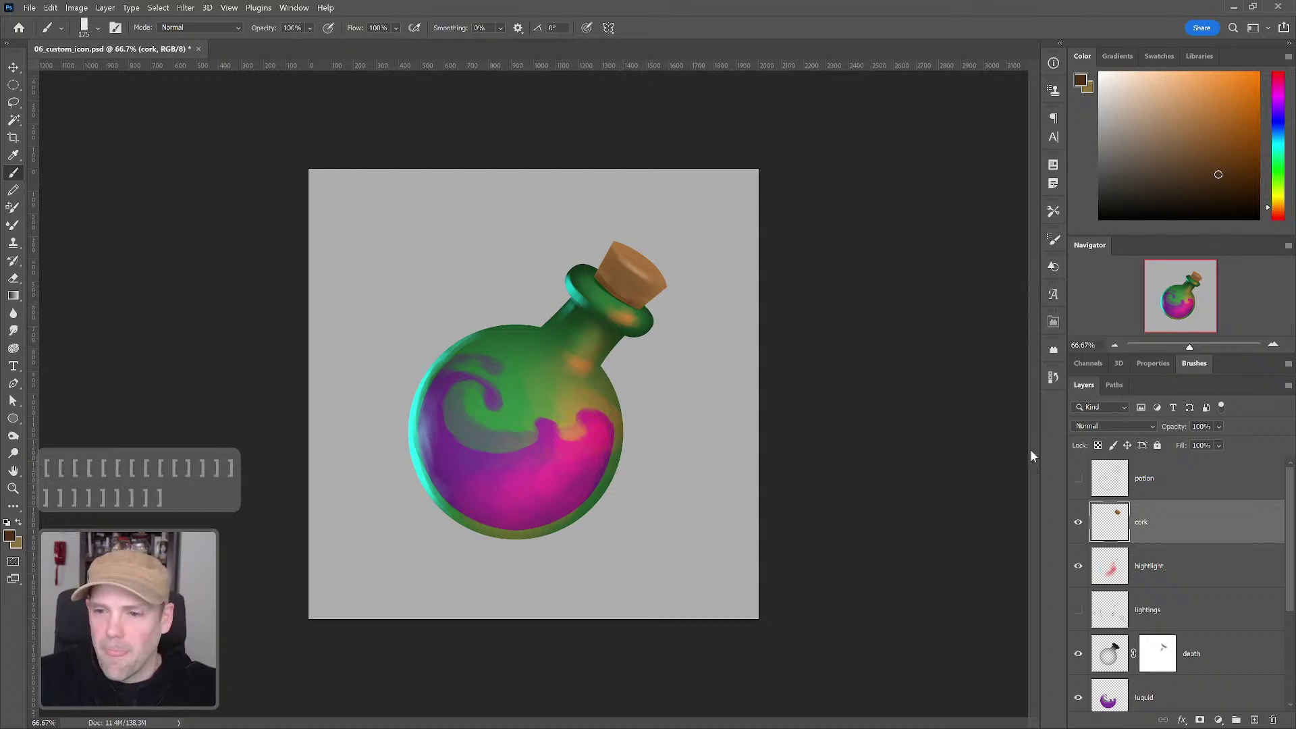
key(bracketright)
key(bracketright)
key(bracketright)
key(bracketright)
key(bracketright)
key(bracketright)
key(bracketright)
key(bracketright)
key(bracketright)
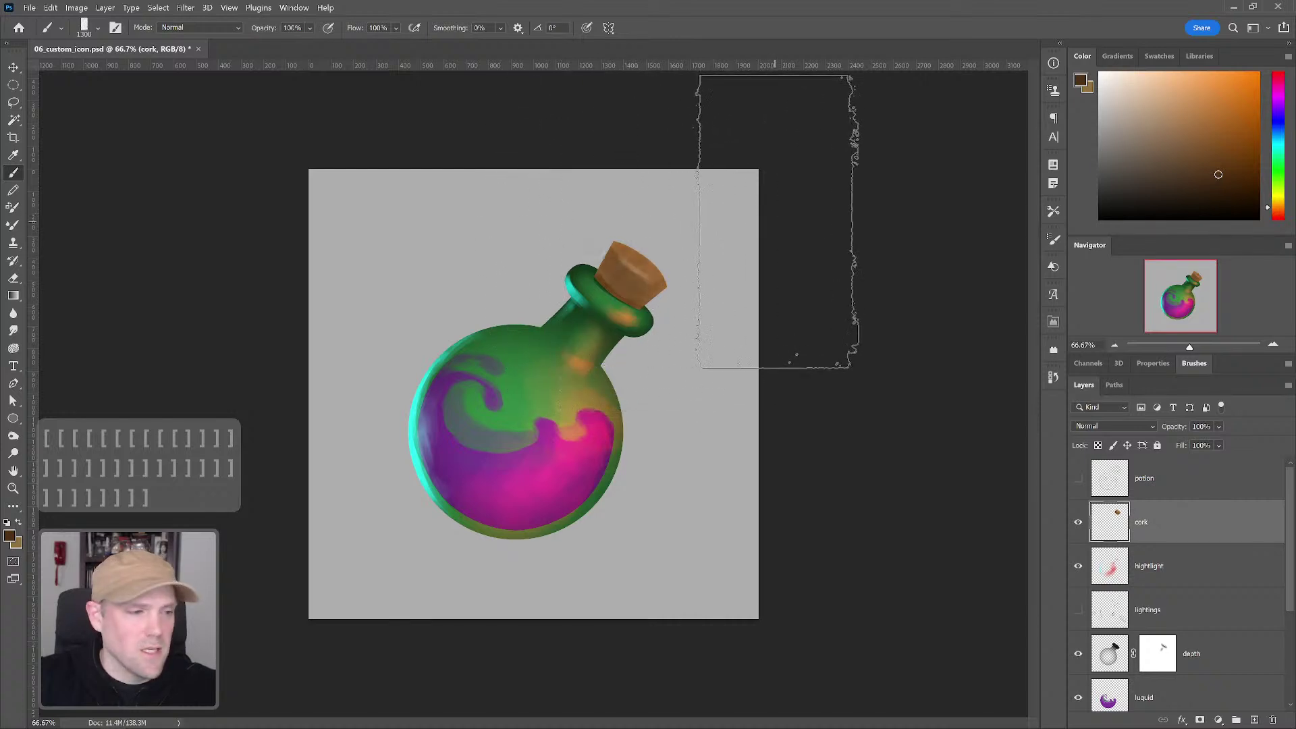
click(1208, 114)
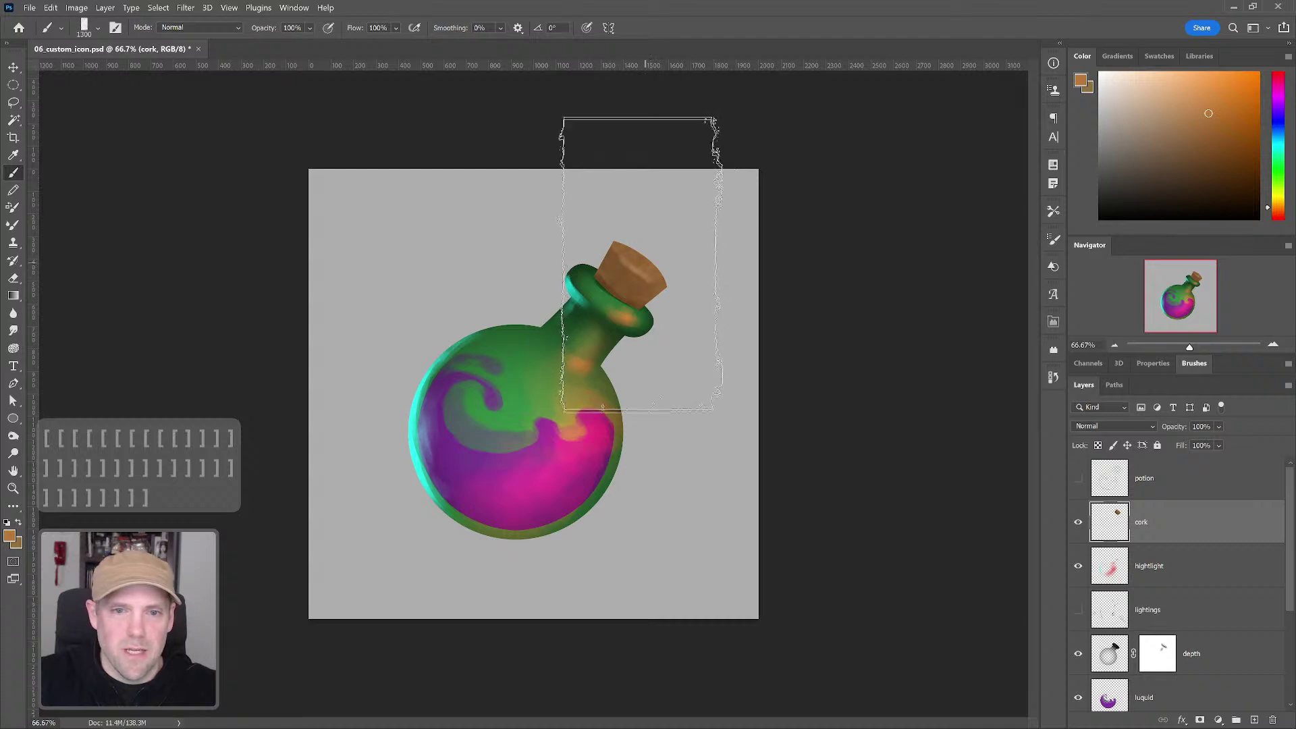
Step: Refine the cork's light and dark areas with a pale tan and a dark brown, reducing the brush to 250 px
click(1159, 97)
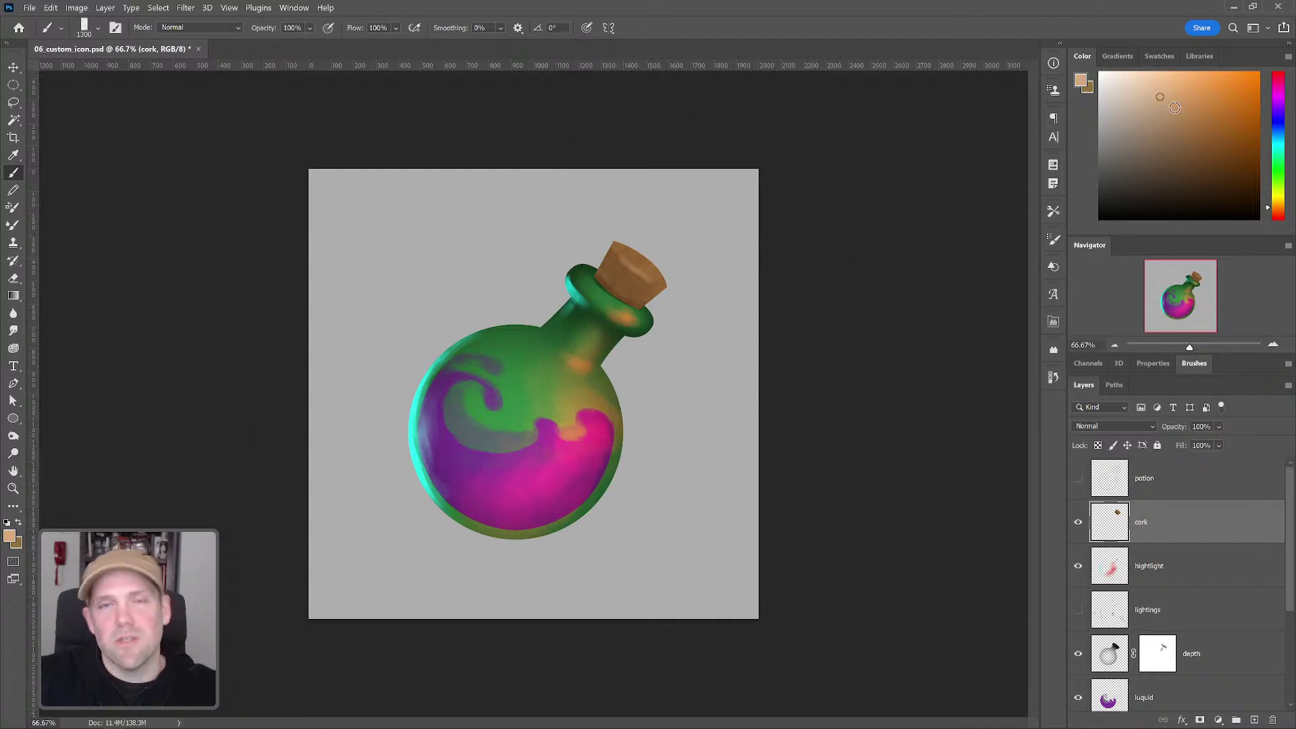
key(bracketleft)
key(bracketleft)
key(bracketleft)
key(bracketleft)
key(bracketleft)
key(bracketleft)
key(bracketleft)
key(bracketleft)
key(bracketleft)
key(bracketleft)
key(bracketleft)
key(bracketleft)
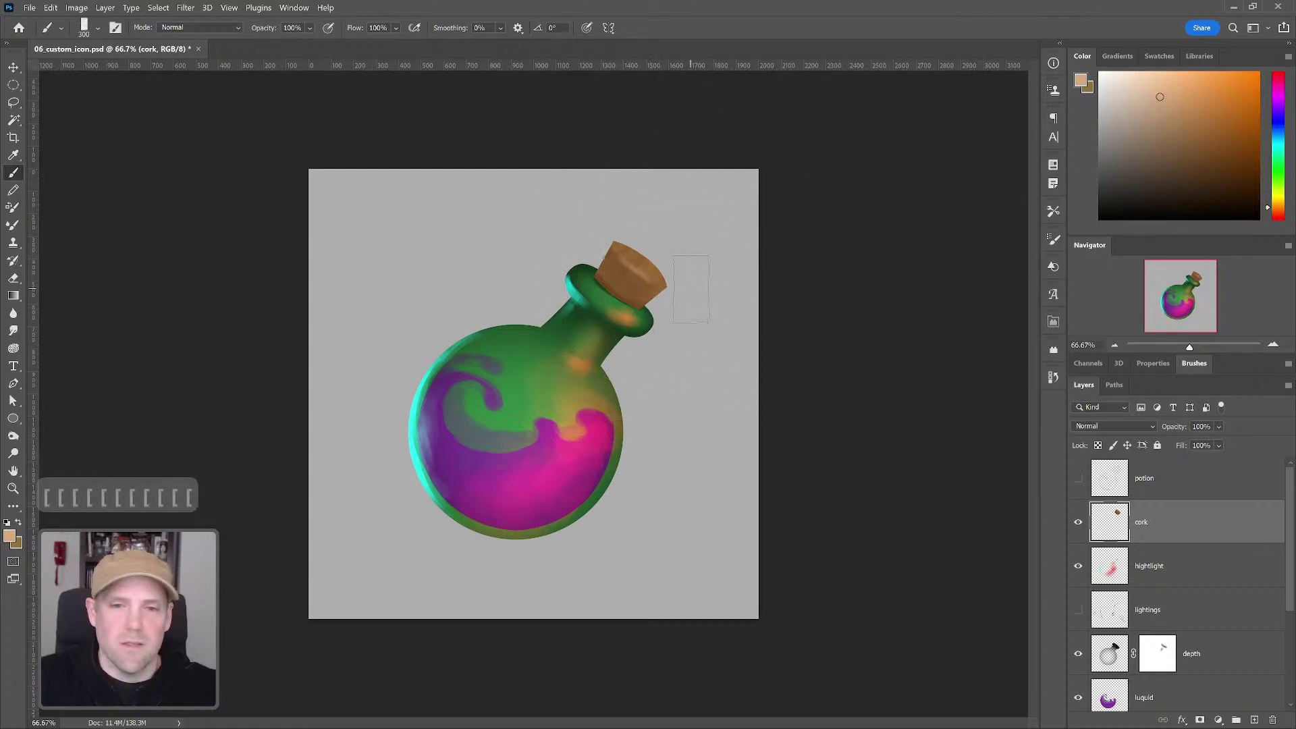
key(bracketright)
key(bracketright)
key(bracketleft)
key(bracketleft)
click(1205, 154)
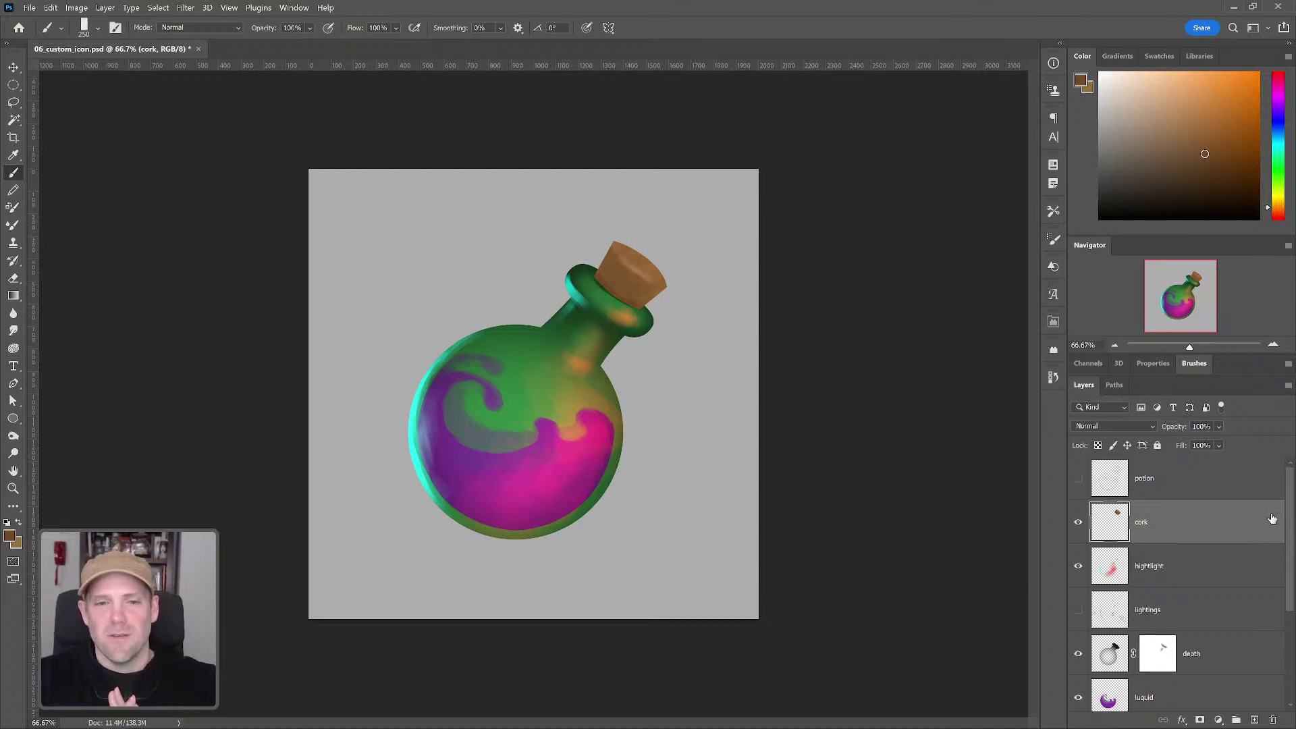
Step: Add a layer named shine above the cork layer and pick a warm, yellowish off-white as the paint color
click(1255, 721)
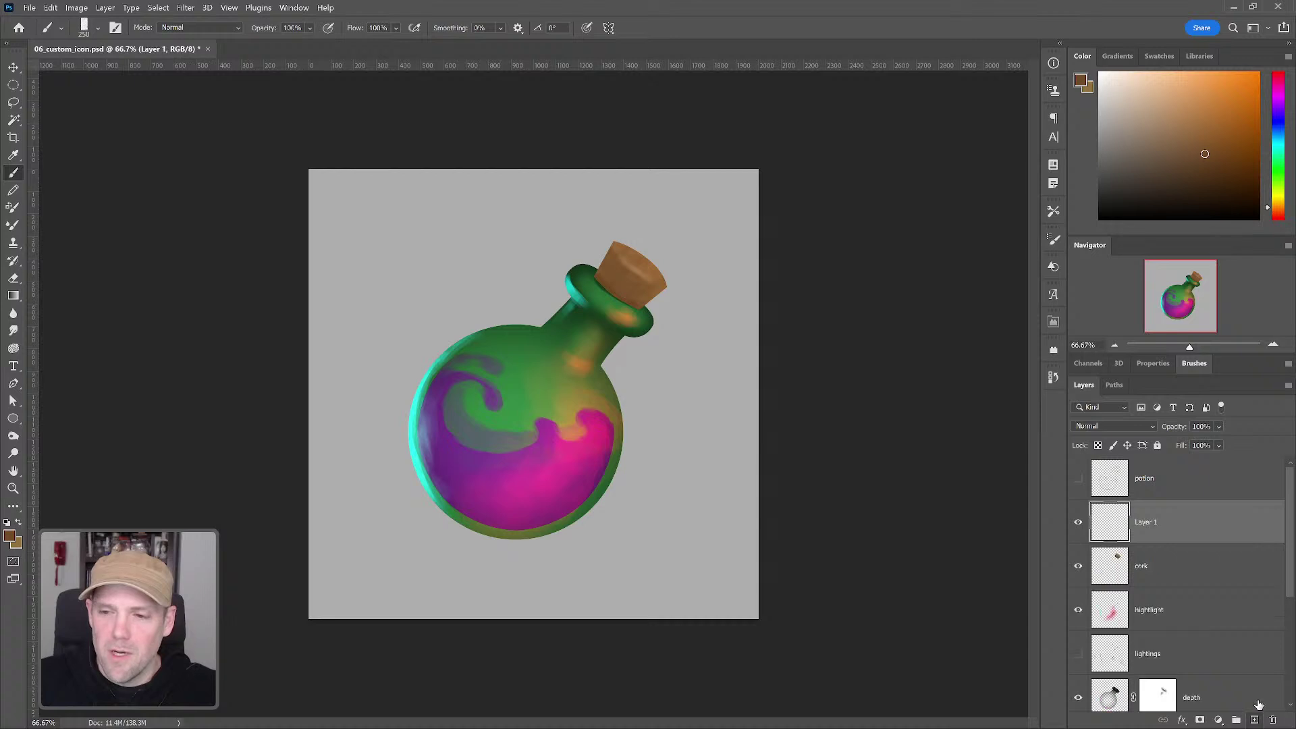
double_click(1147, 533)
text(shine)
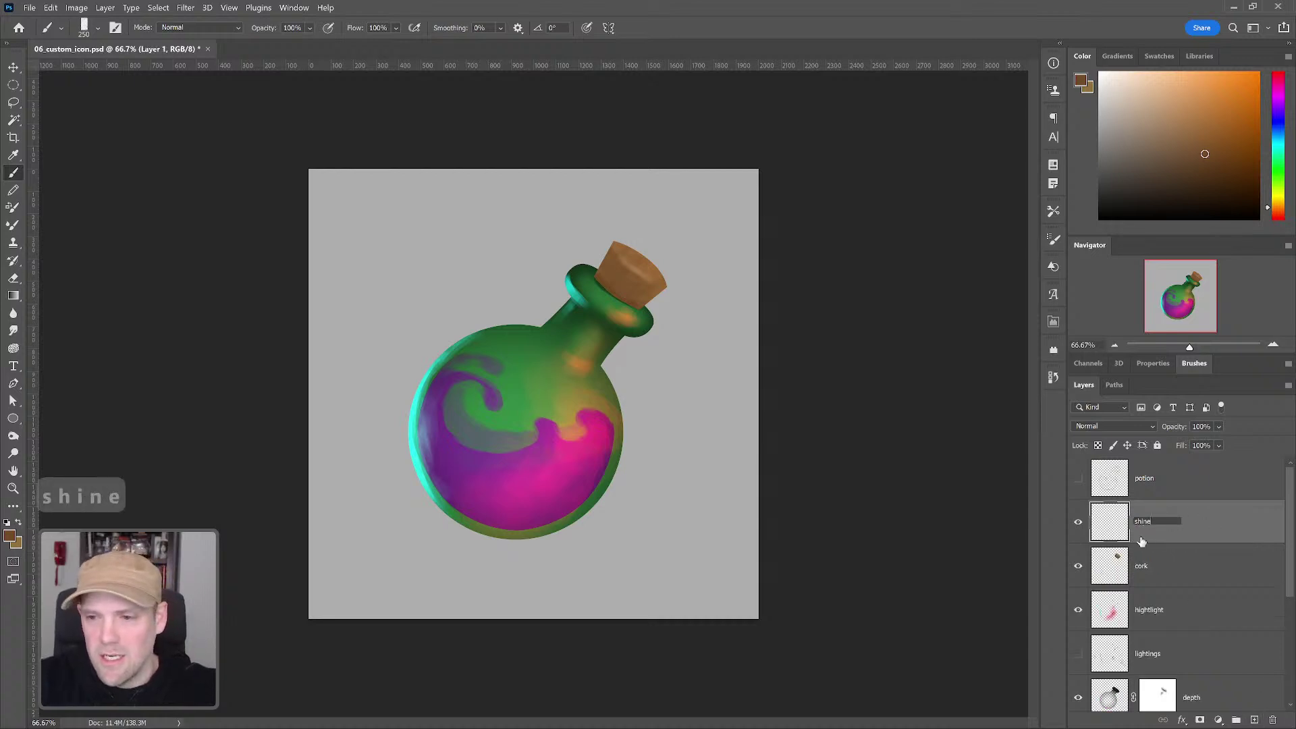
key(Return)
click(1109, 82)
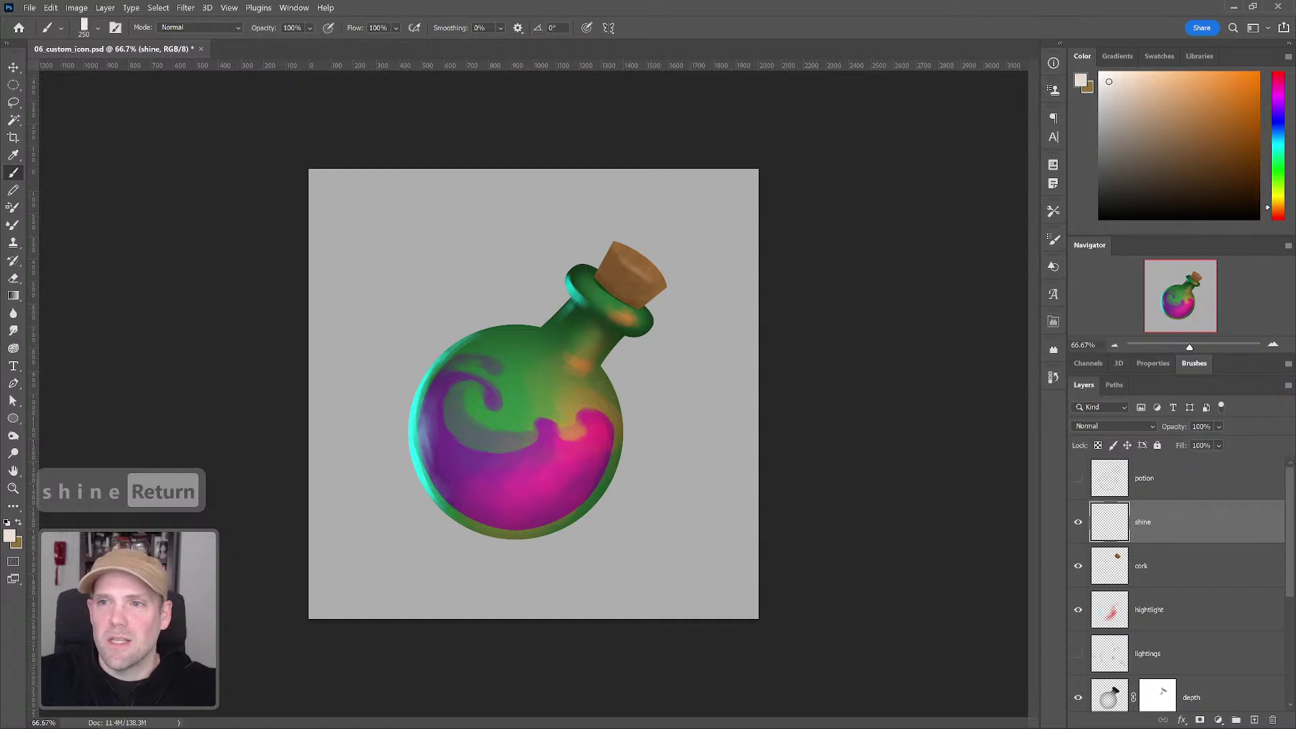
drag(1282, 205, 1281, 199)
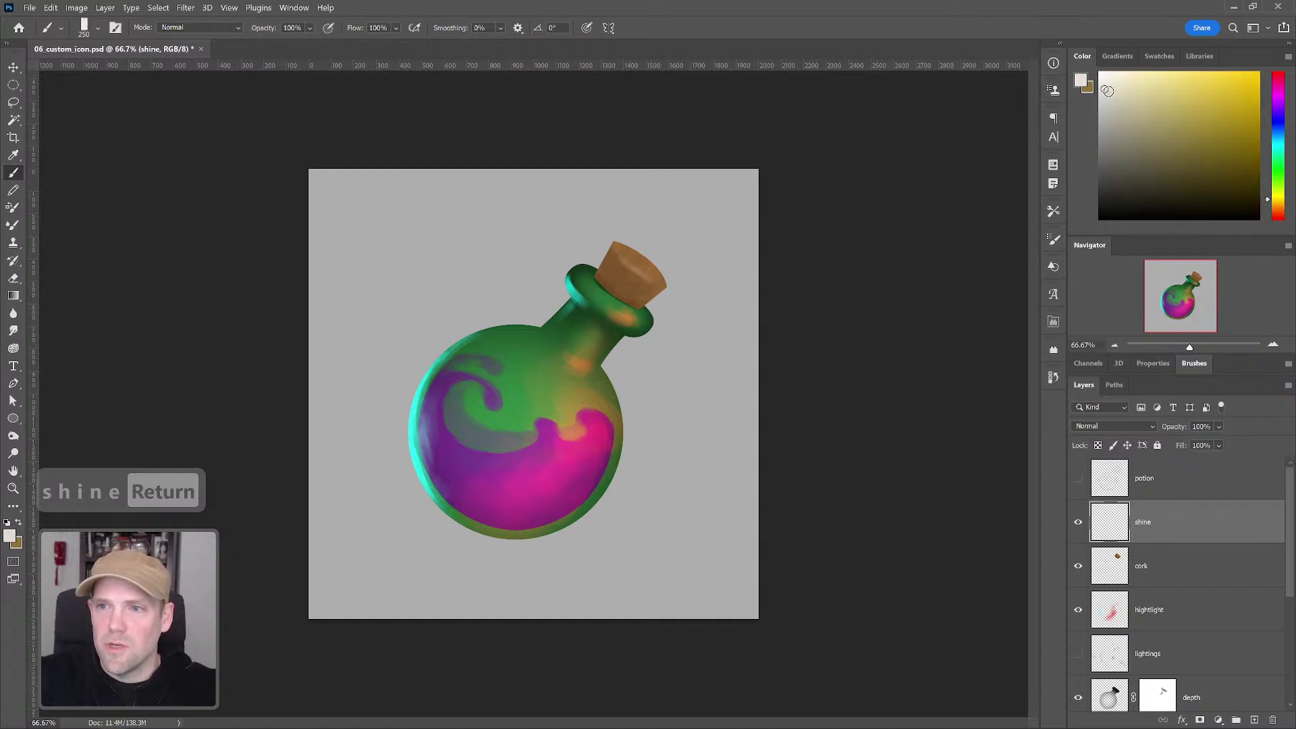
drag(1107, 91, 1109, 86)
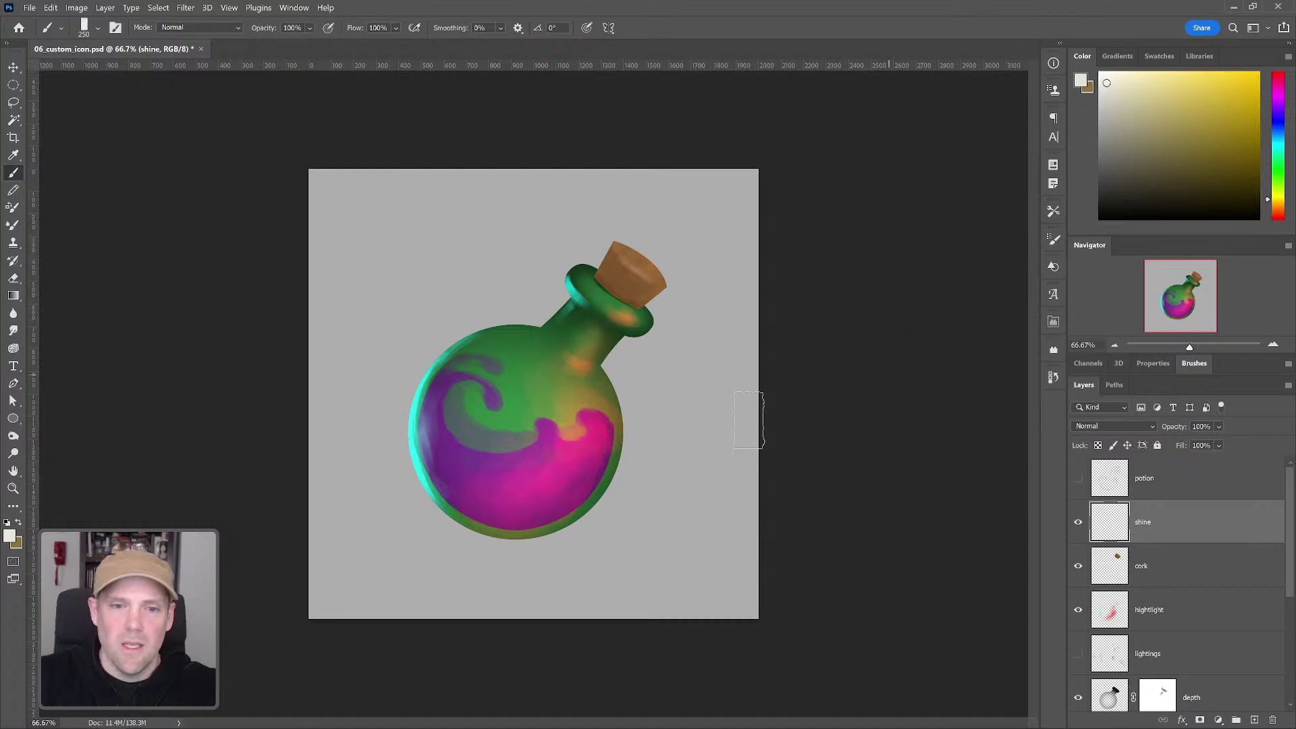
Step: Show the lightings sketch layer as a reference and reduce the brush size to 80 px
click(1078, 655)
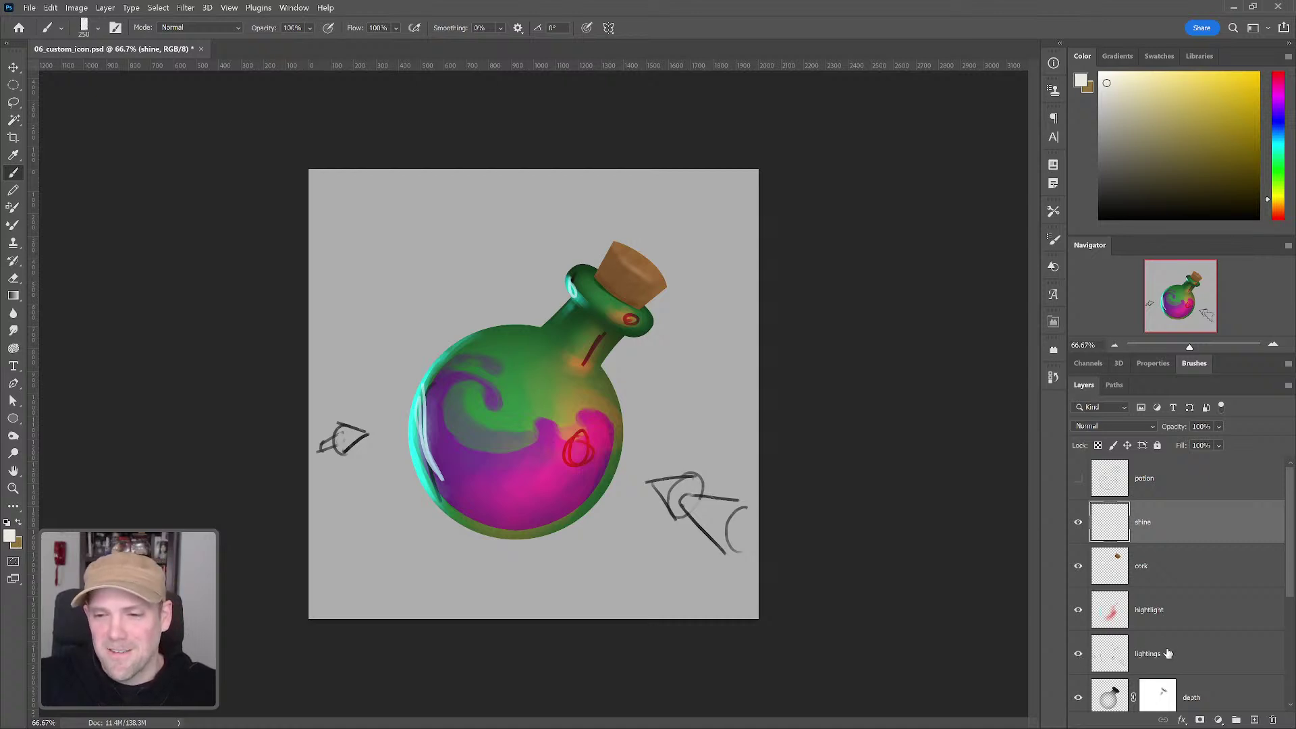
click(1079, 655)
click(1078, 655)
key(bracketright)
key(bracketright)
key(bracketleft)
key(bracketleft)
key(bracketleft)
key(bracketleft)
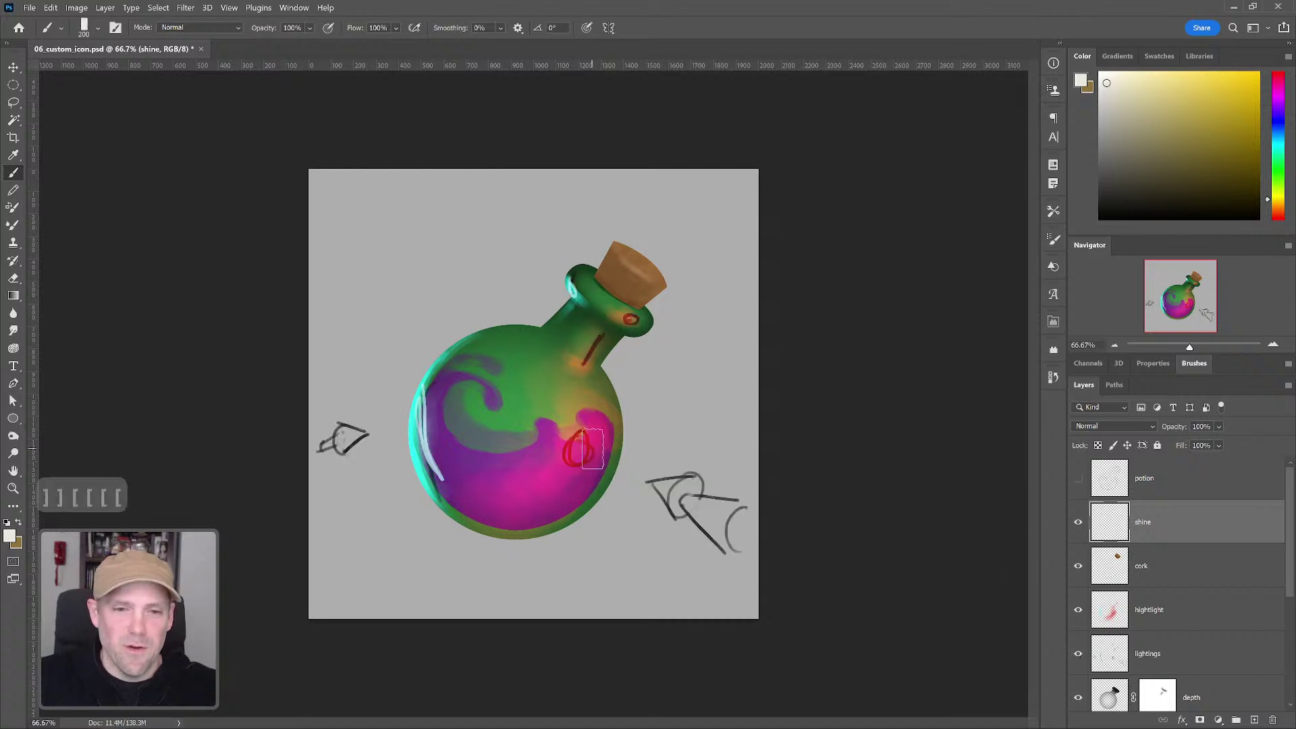
key(bracketleft)
key(bracketleft)
key(bracketleft)
key(bracketleft)
key(bracketleft)
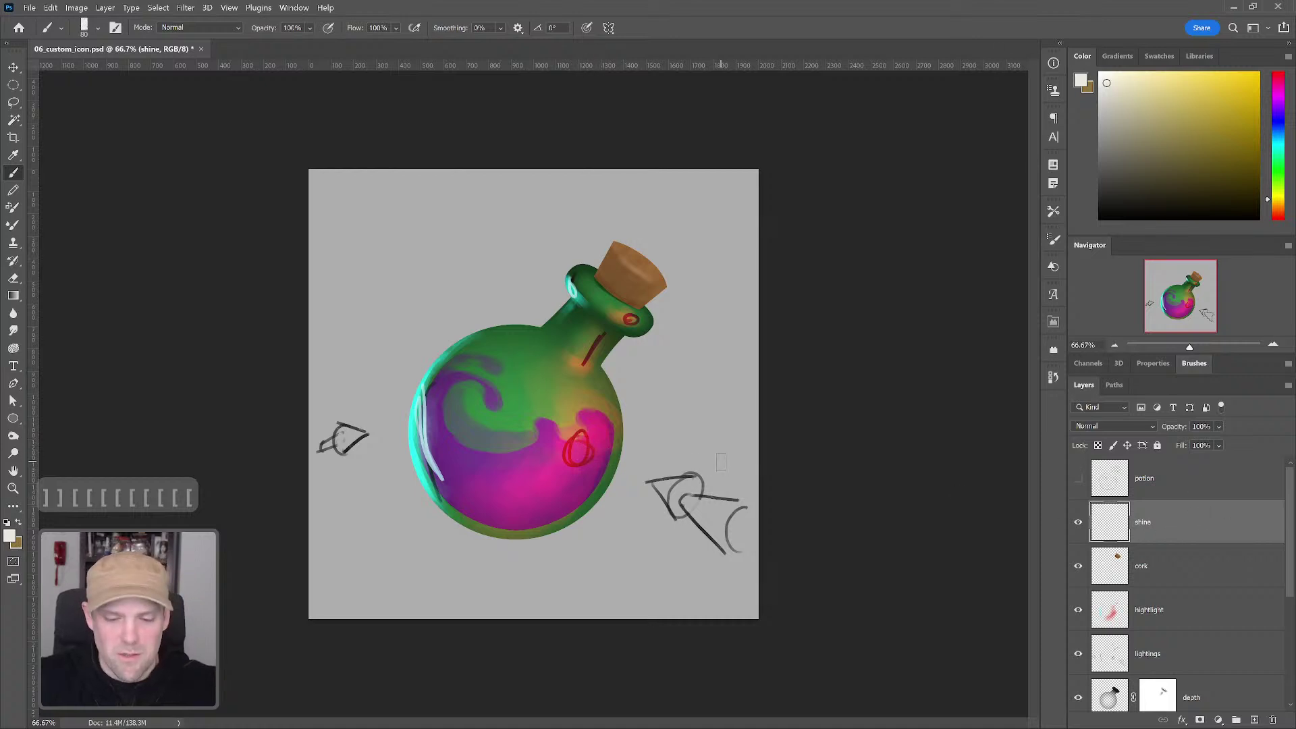
key(b)
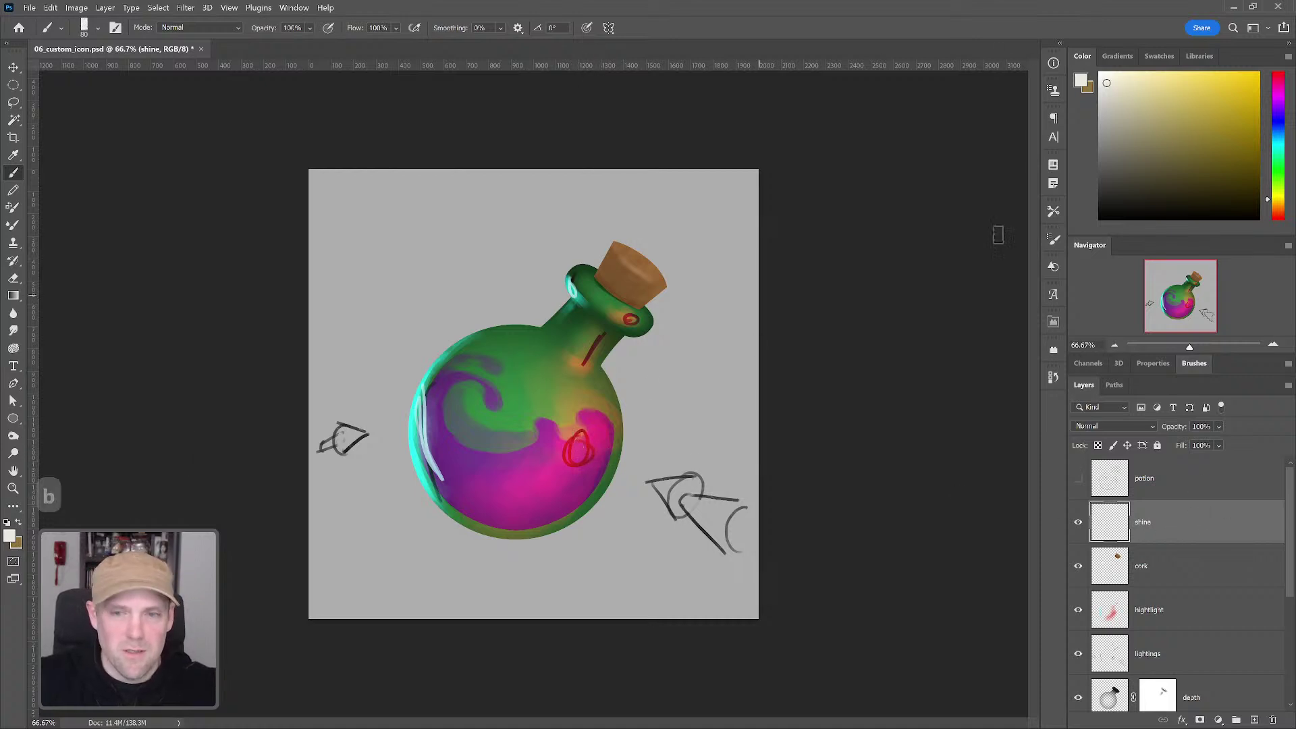
Step: Pick a pale cream, hide the lightings sketch layer and make the shine layer active for painting
click(1128, 92)
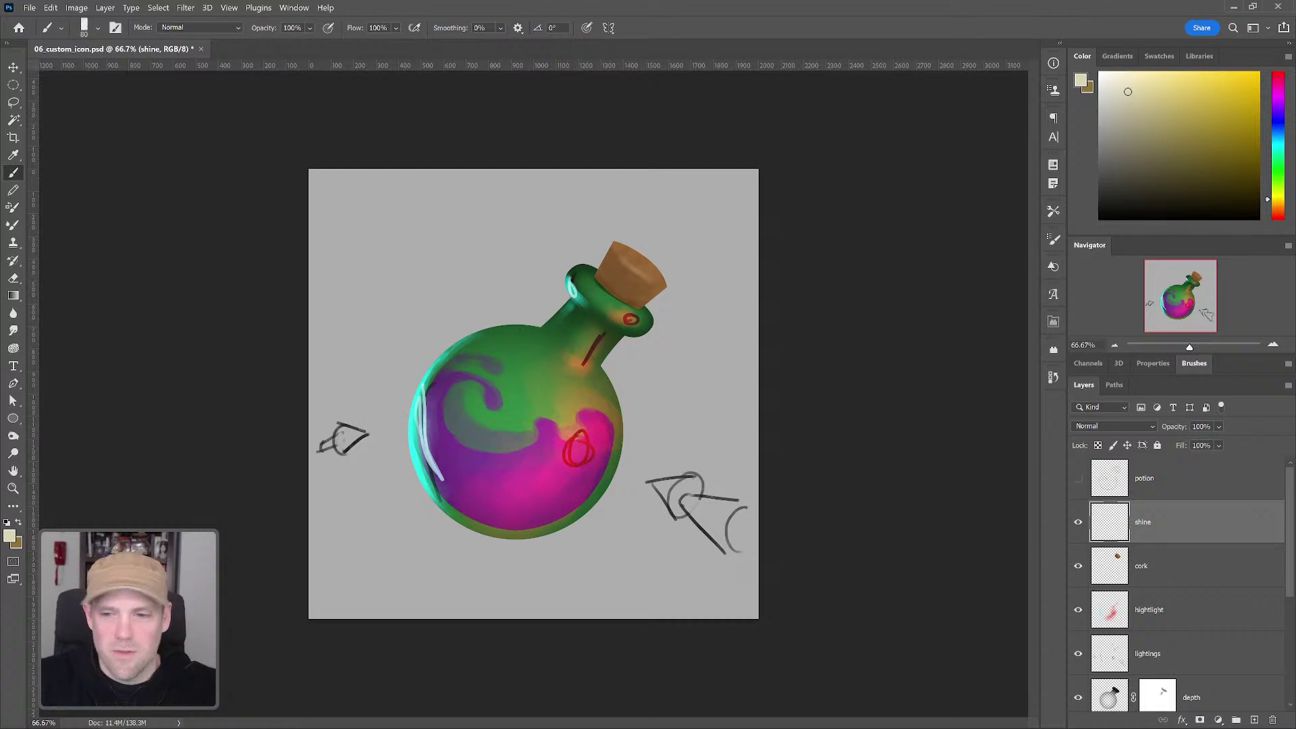
click(1078, 525)
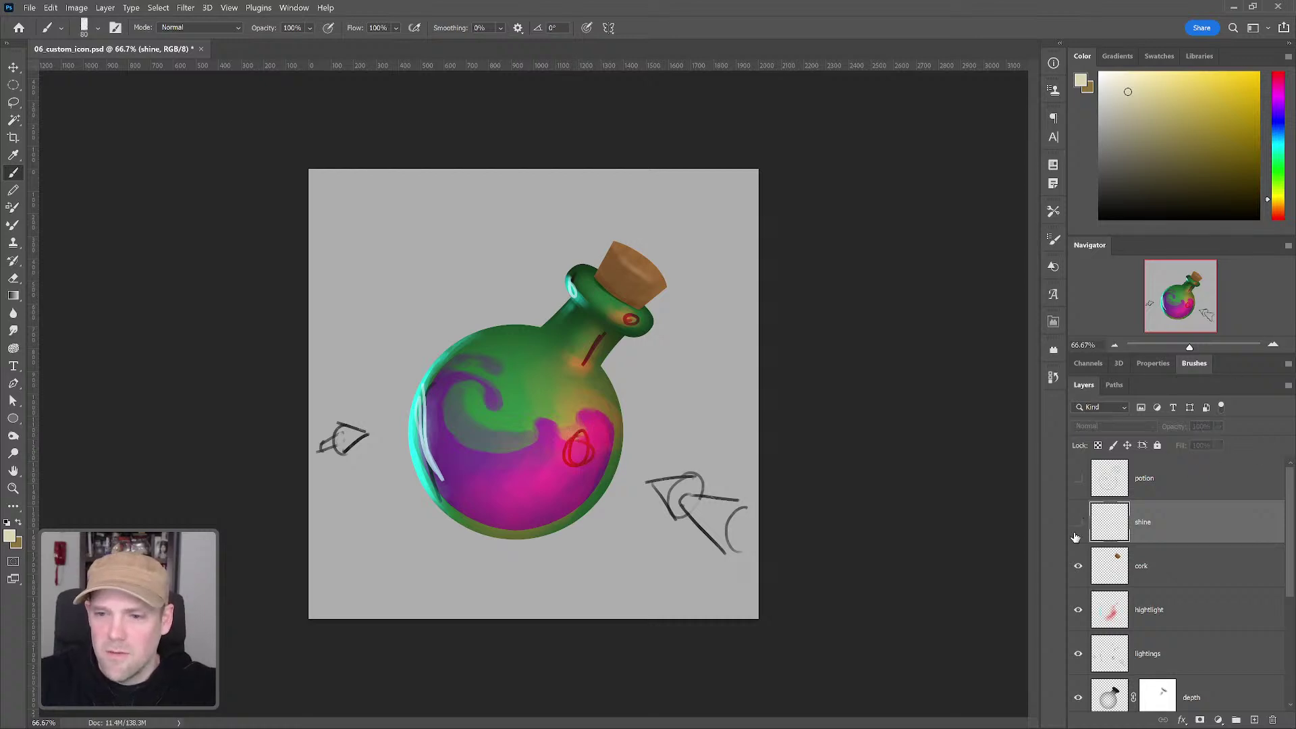
click(1079, 654)
click(1153, 659)
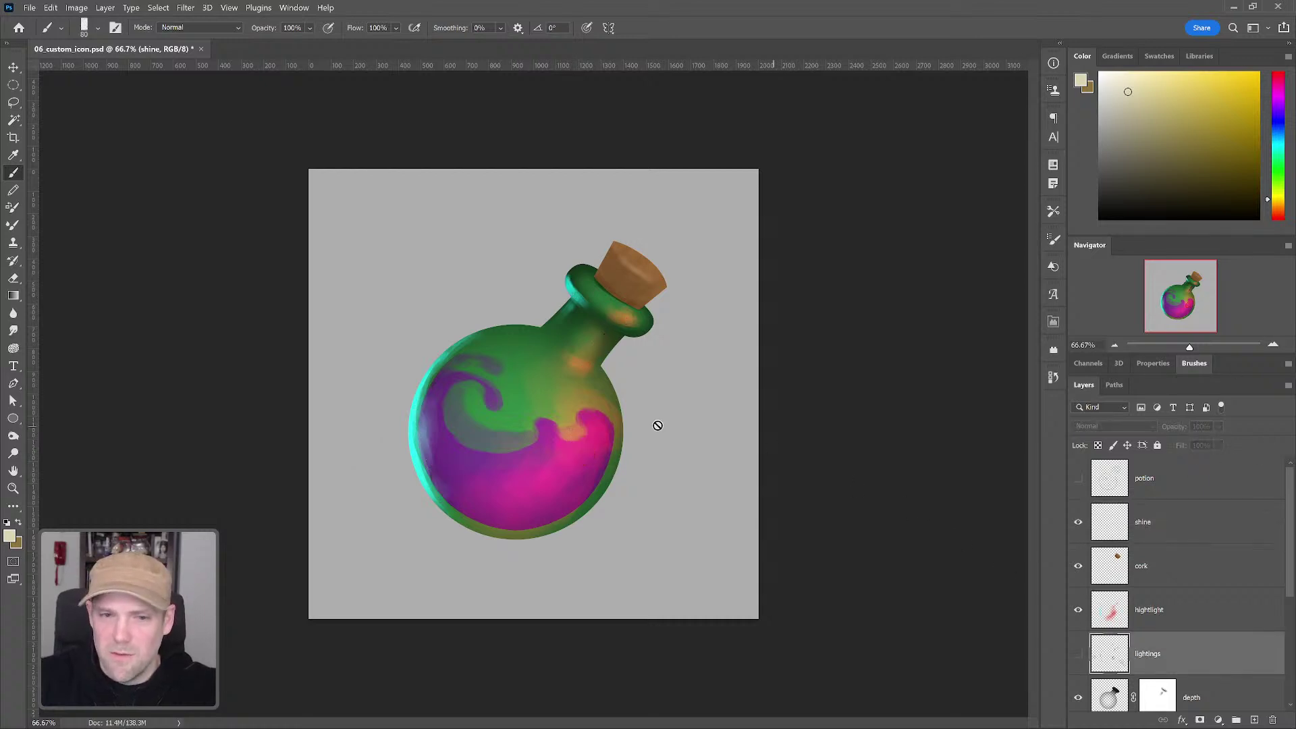
click(1161, 521)
key(b)
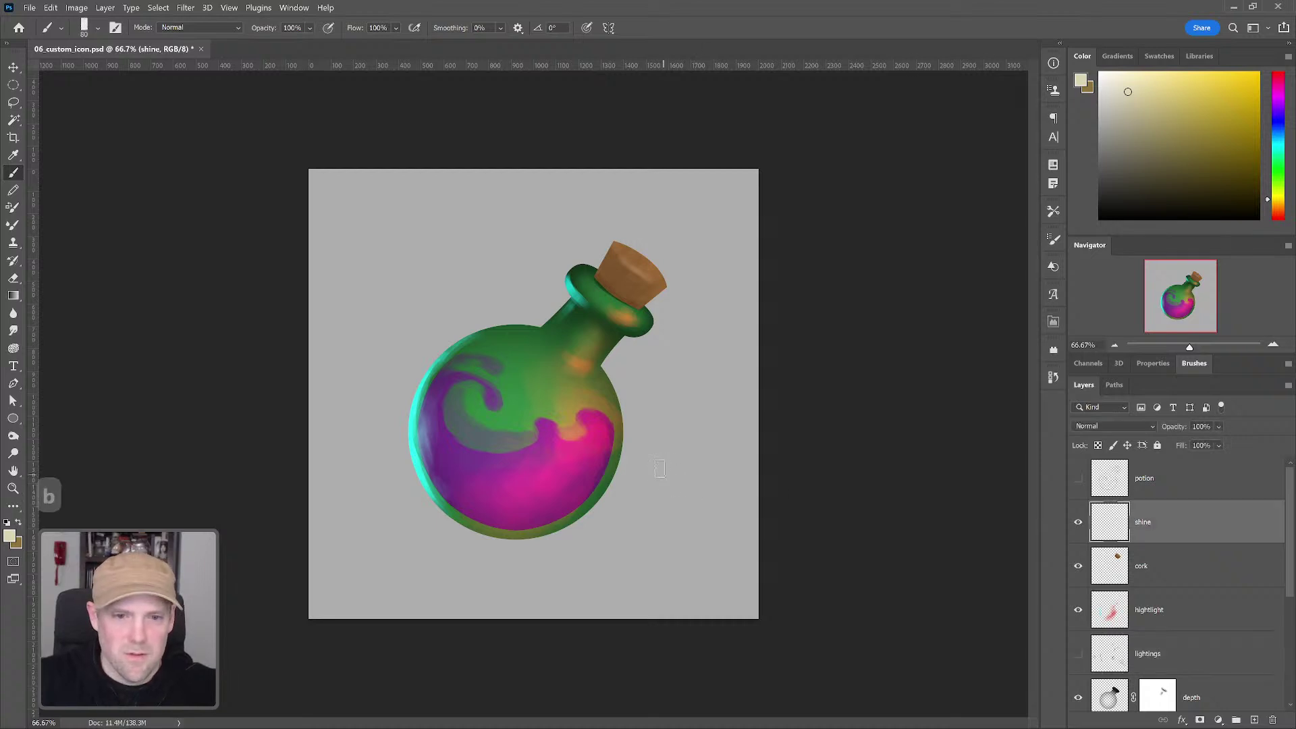
Step: Enlarge the brush to 250 px and clear the active cork selection
key(bracketright)
key(bracketright)
key(bracketright)
key(bracketright)
key(bracketright)
key(bracketright)
key(bracketright)
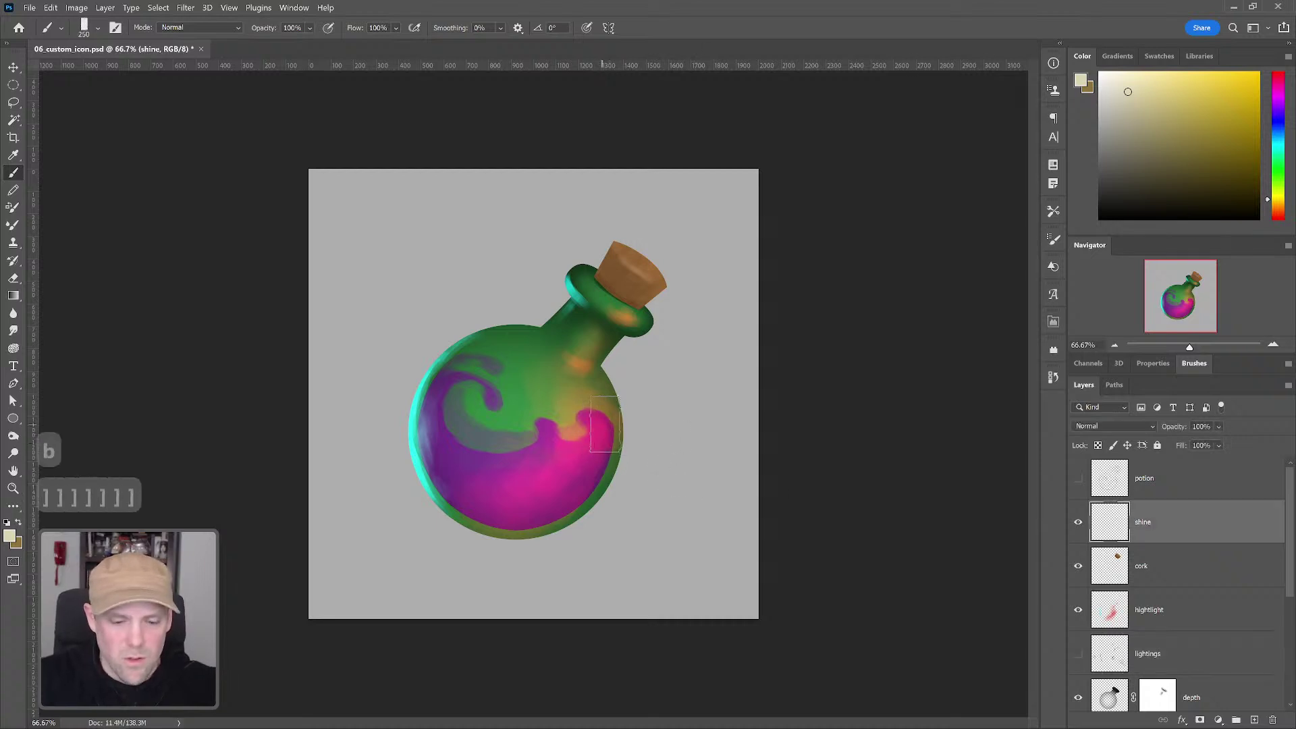
key(ctrl+d)
Step: Paint a pale cream shine spot on the pink liquid's upper bulge, redoing the first stroke with an 80 px brush
key(bracketleft)
key(bracketleft)
key(bracketleft)
key(bracketleft)
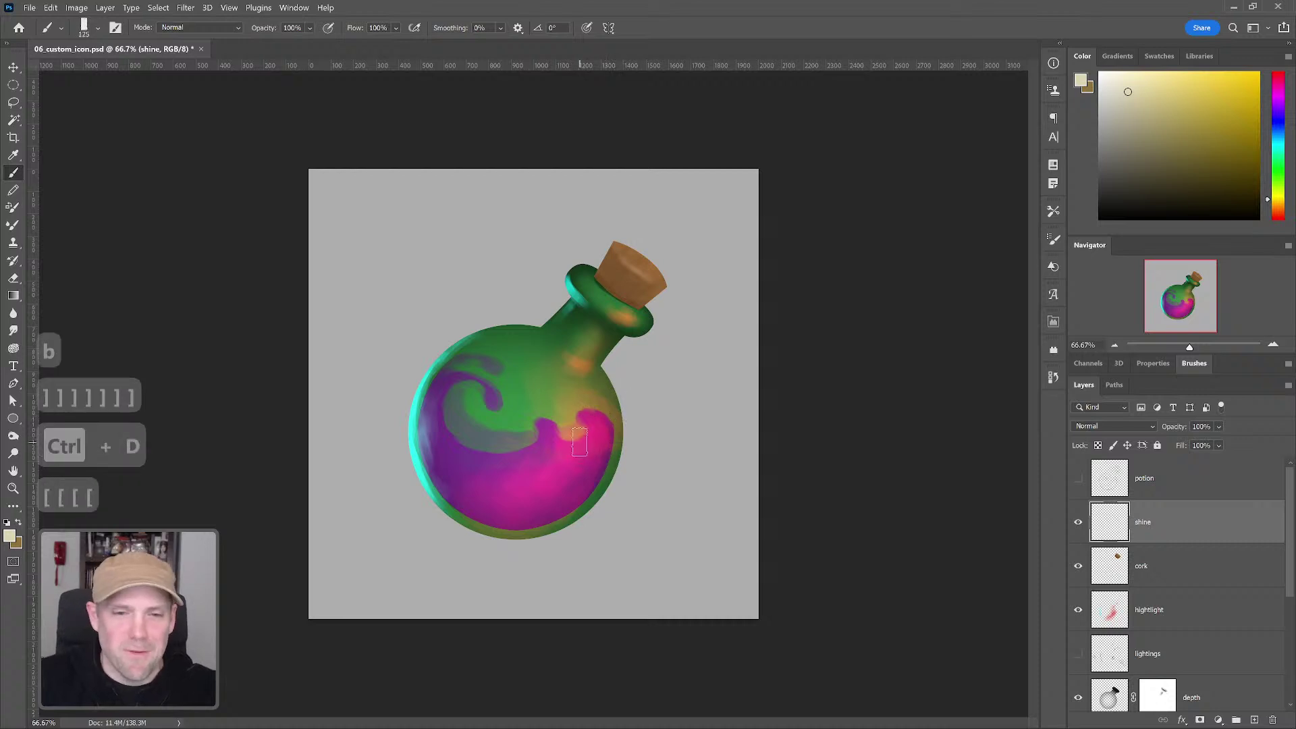
key(bracketleft)
key(bracketleft)
drag(576, 440, 583, 416)
key(ctrl+z)
key(bracketleft)
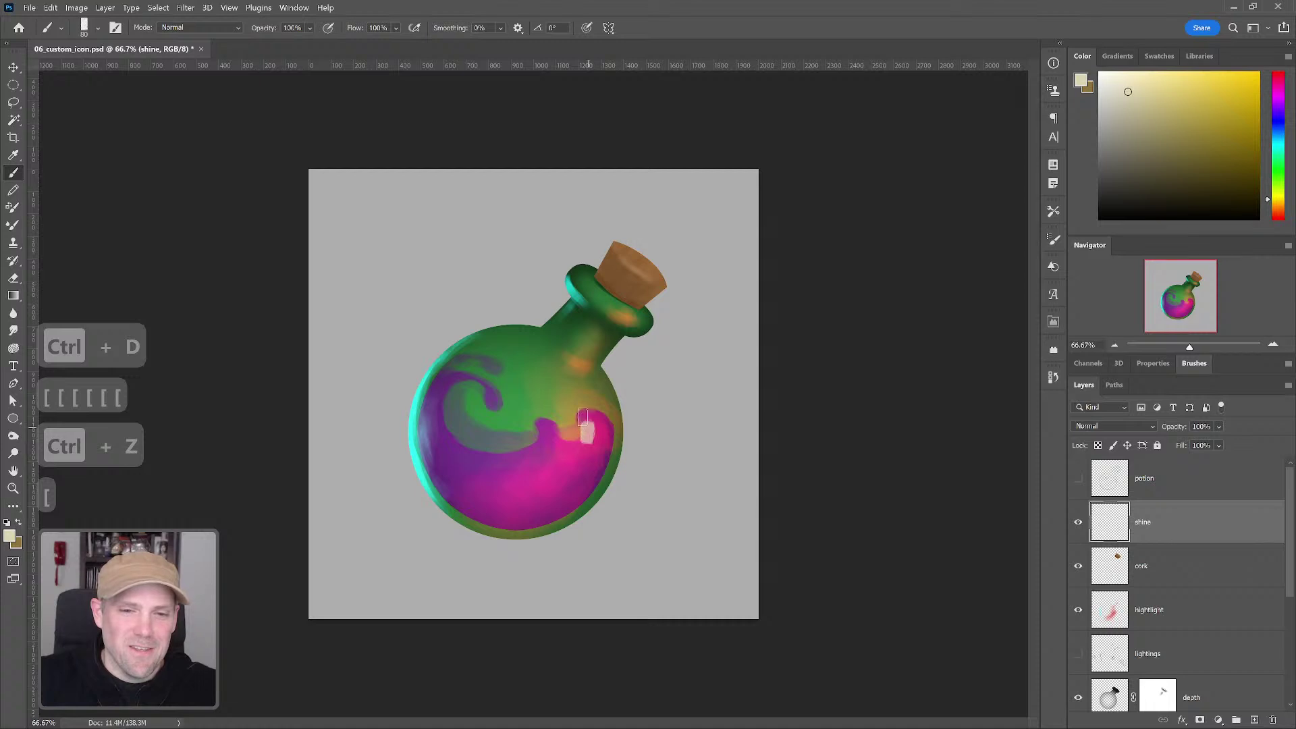
Step: Paint a small pale cream shine at the base of the bottle's neck with a 45 px brush
key(bracketleft)
key(bracketleft)
key(bracketleft)
key(bracketleft)
key(bracketleft)
key(bracketleft)
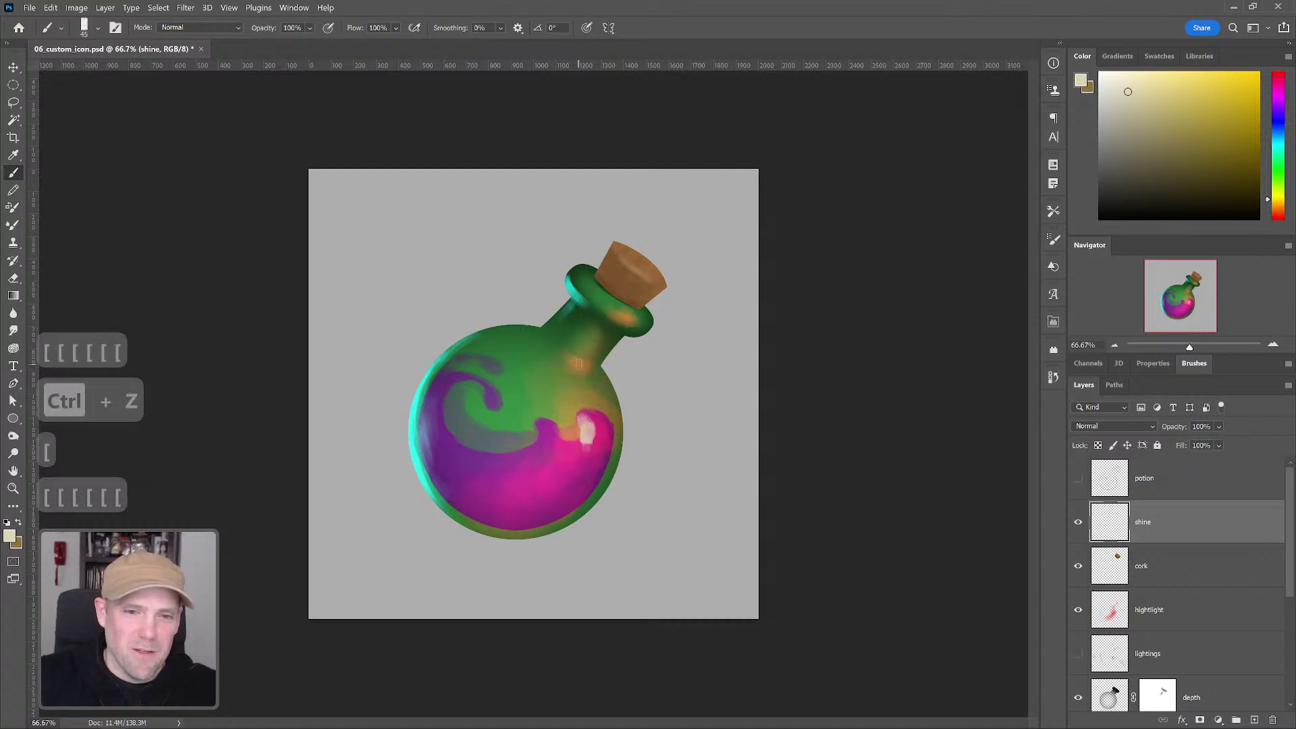
drag(579, 365, 589, 363)
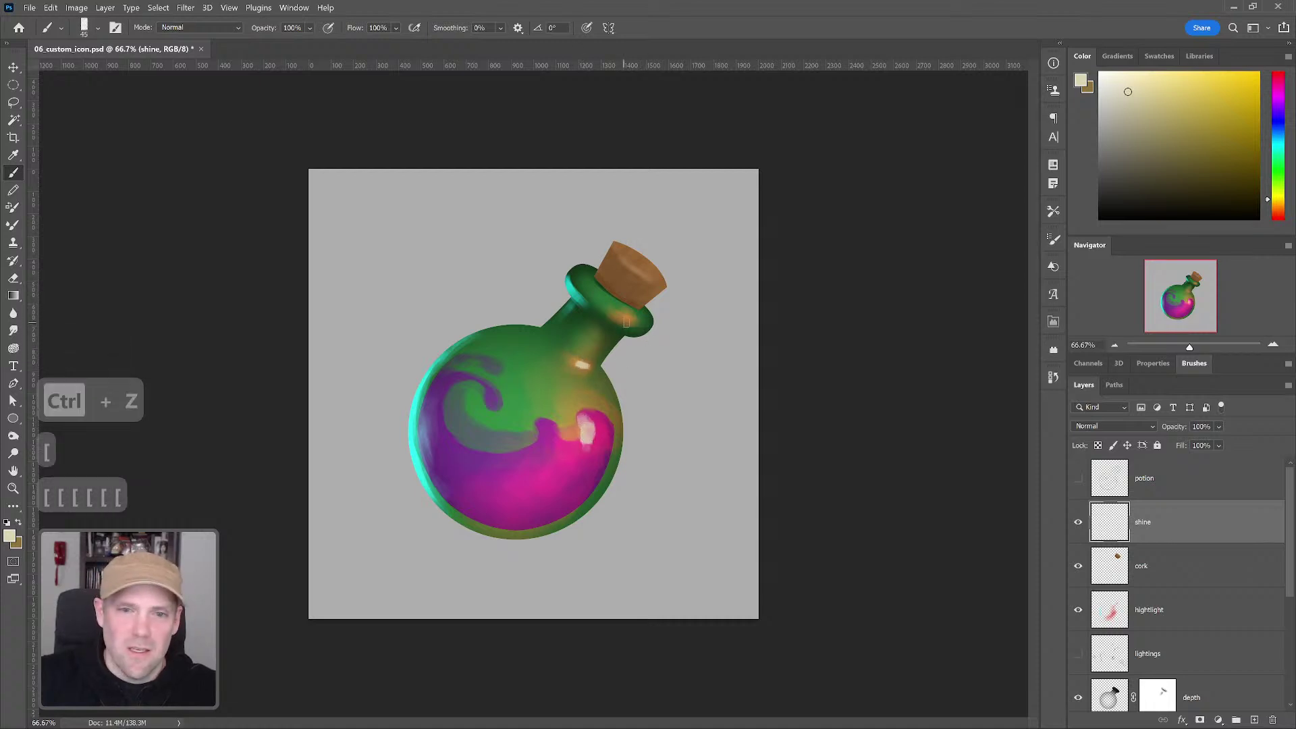
Step: Add a small pale cream shine on the orange highlight of the bottle's rim with a 35 px brush
key(bracketleft)
key(bracketleft)
key(bracketleft)
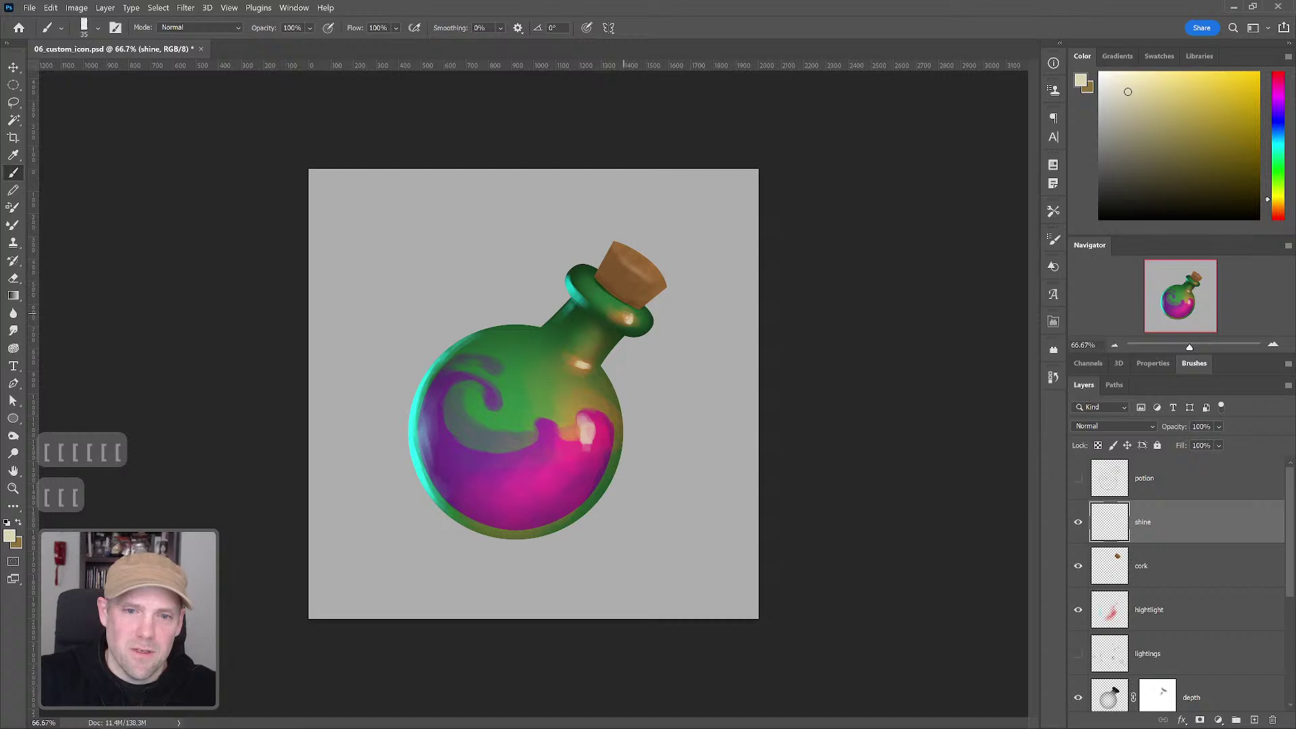
Step: Paint a pale cream shine streak up the bottle's neck from its base with a 60 px brush
key(bracketright)
key(bracketright)
key(bracketright)
key(bracketright)
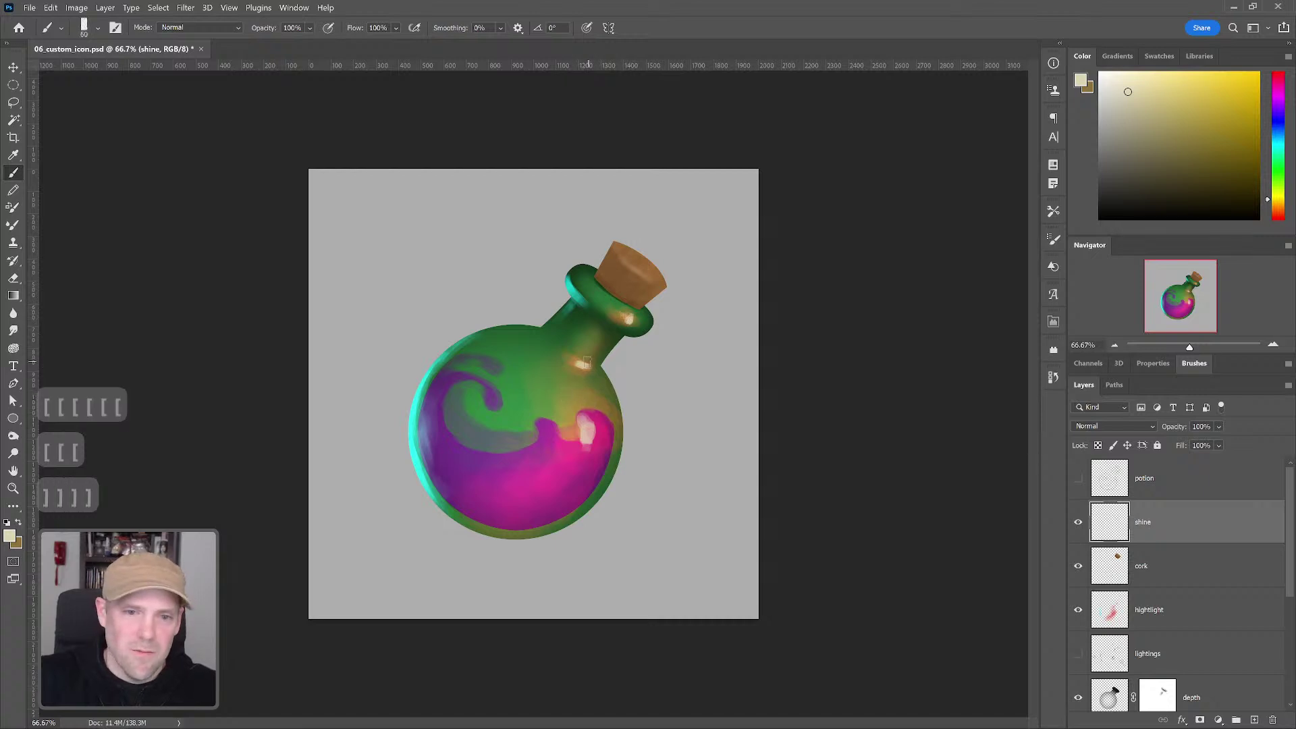
drag(583, 365, 604, 341)
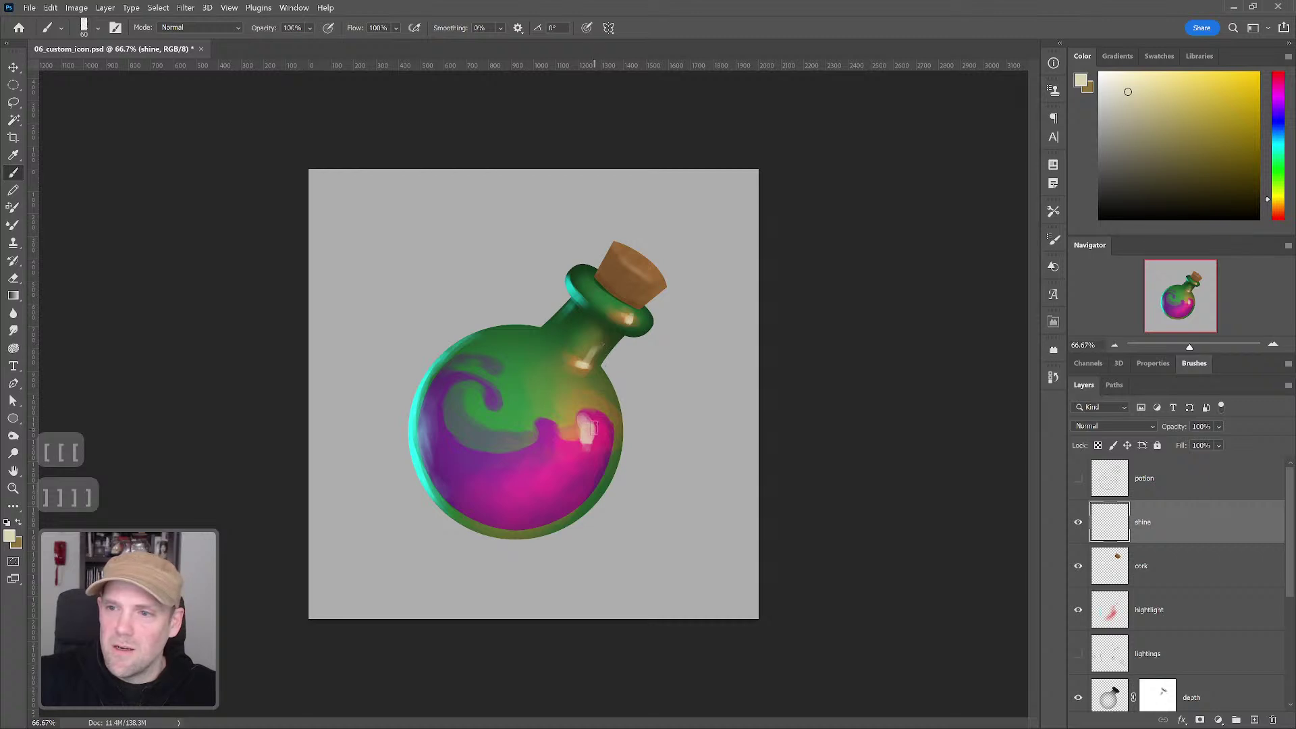
Step: Strengthen the pale cream shine spot on the pink liquid's upper bulge with a 90 px brush
key(bracketright)
key(bracketright)
key(bracketright)
drag(585, 431, 584, 424)
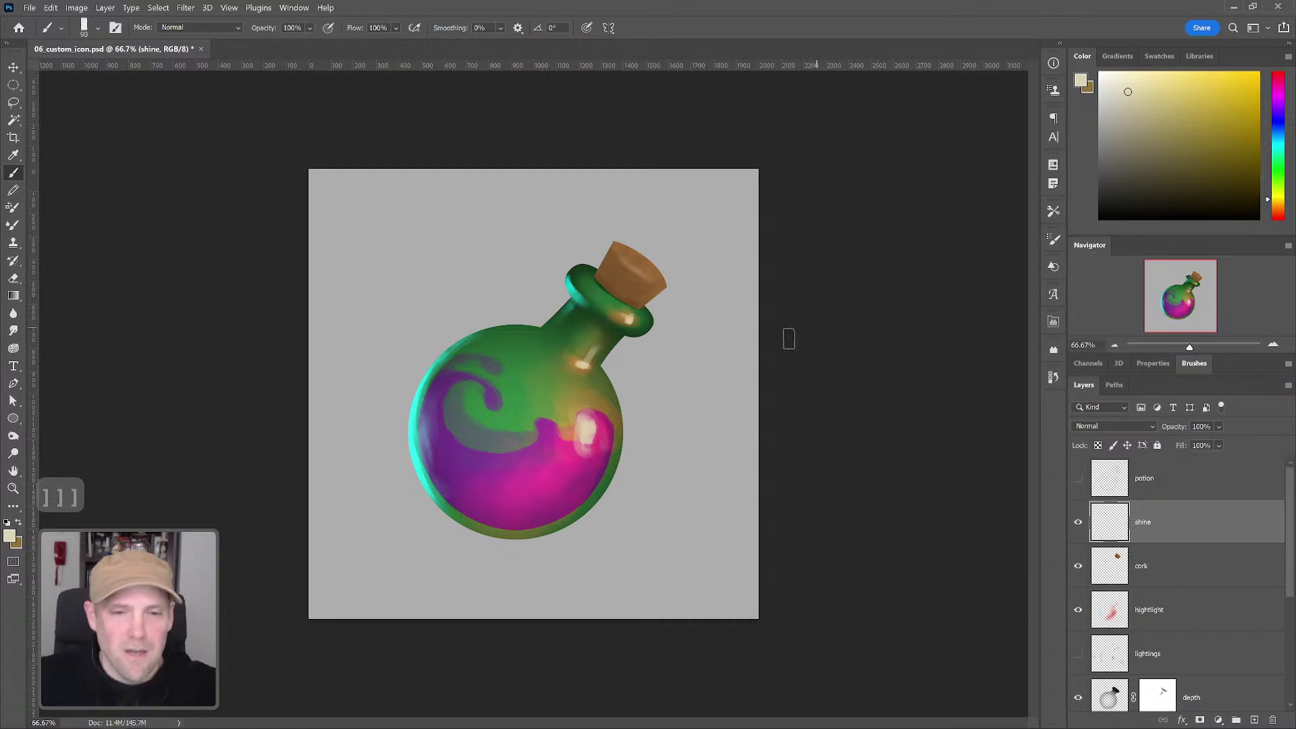
Step: Hide the shine, cork, highlight and depth layers and make the luquid layer active
scroll(1291, 518, down, 1)
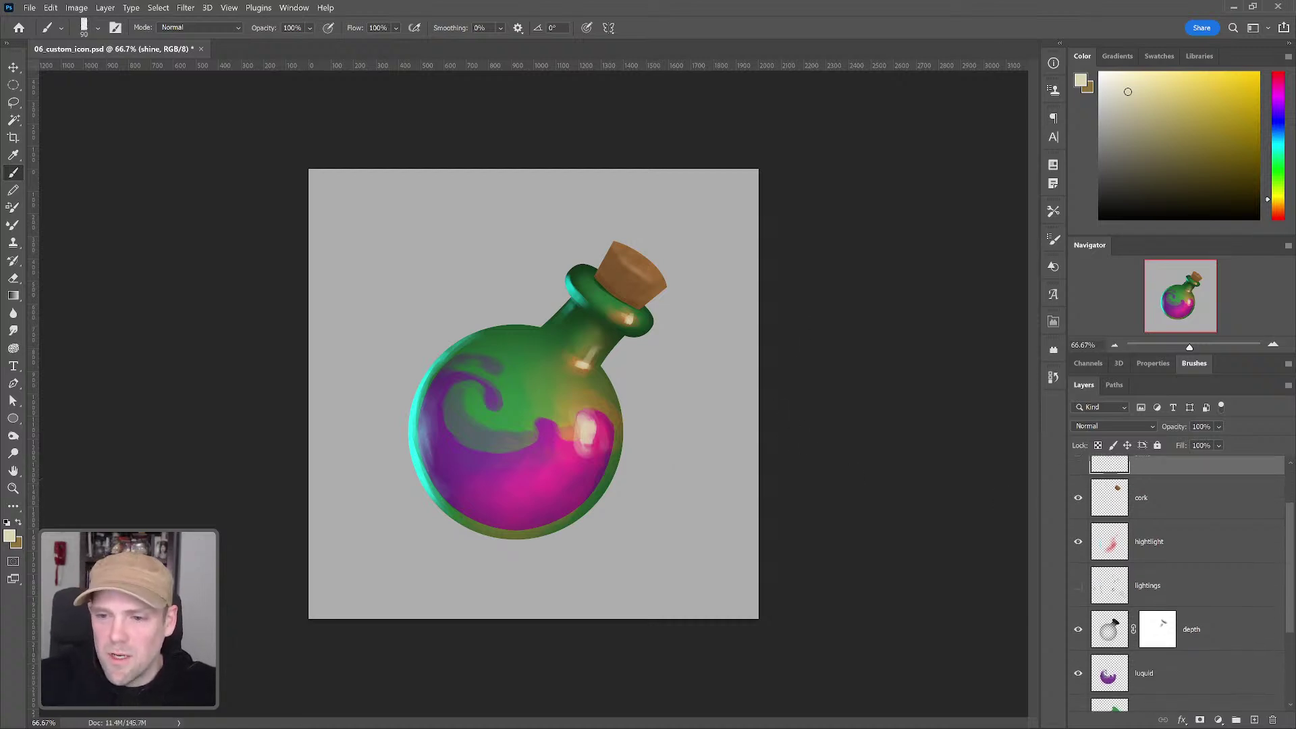
scroll(1082, 649, up, 3)
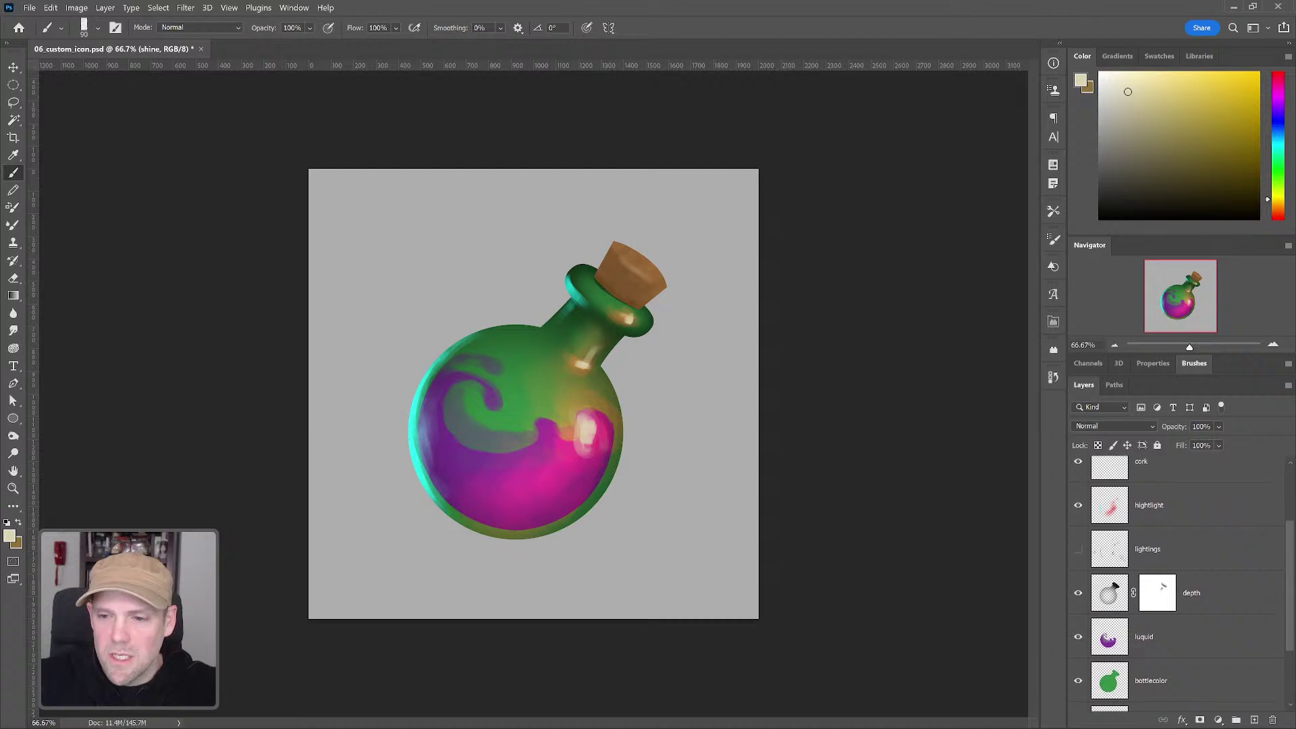
drag(1078, 647, 1077, 473)
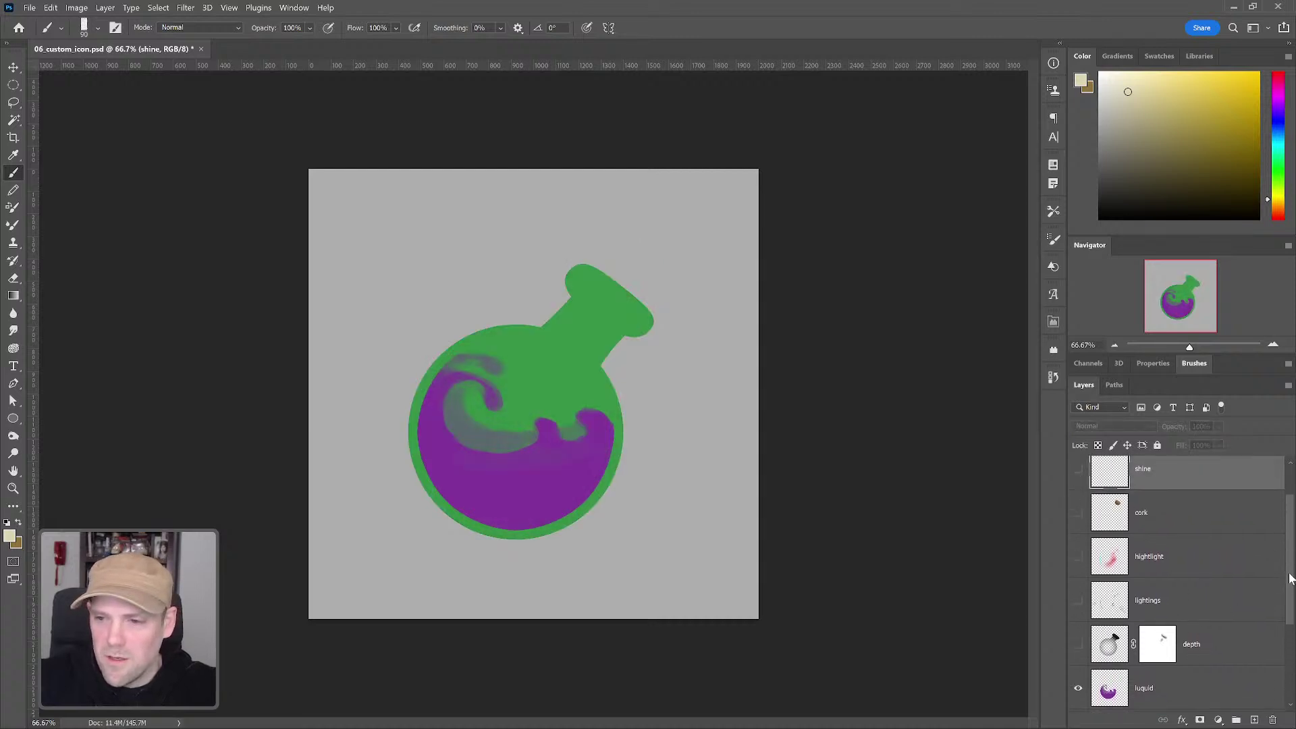
scroll(1289, 578, down, 2)
click(1155, 636)
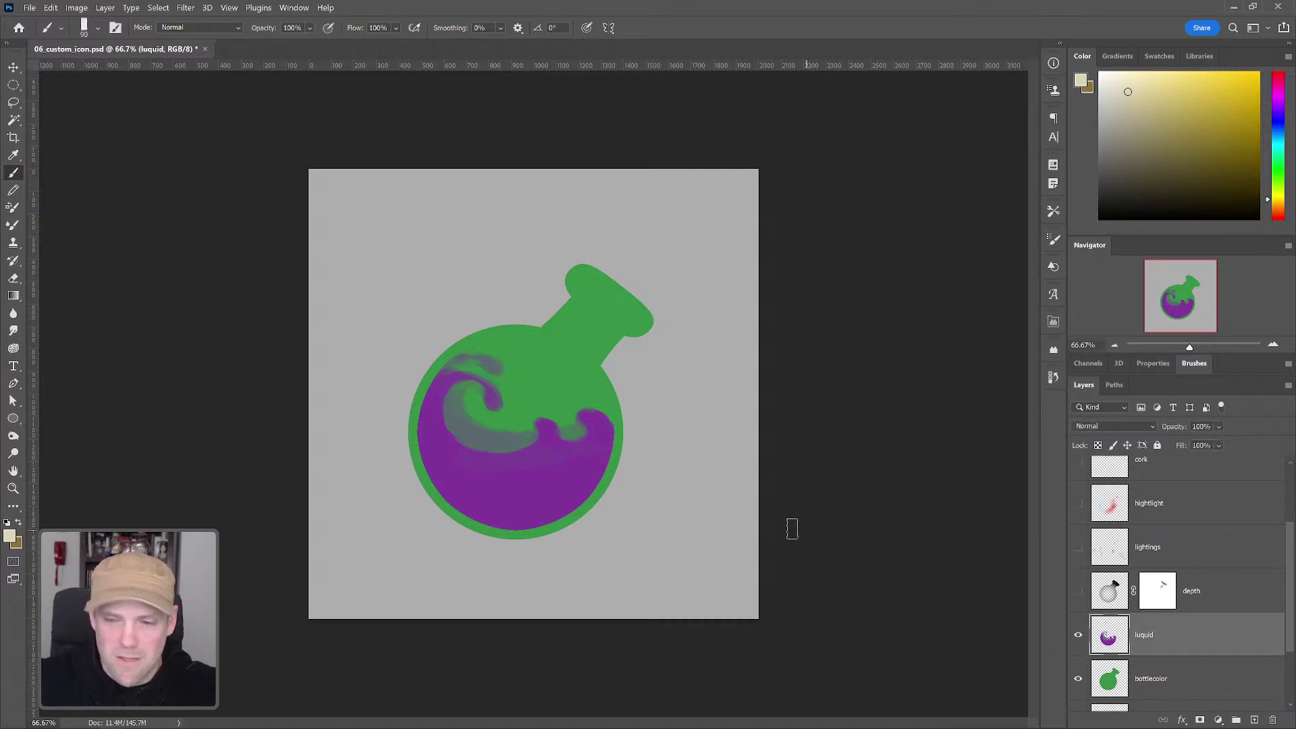
Step: Paint three small round bubbles in the purple liquid with a 45 px brush, using the grey-green sampled from the liquid's swirl
key(b)
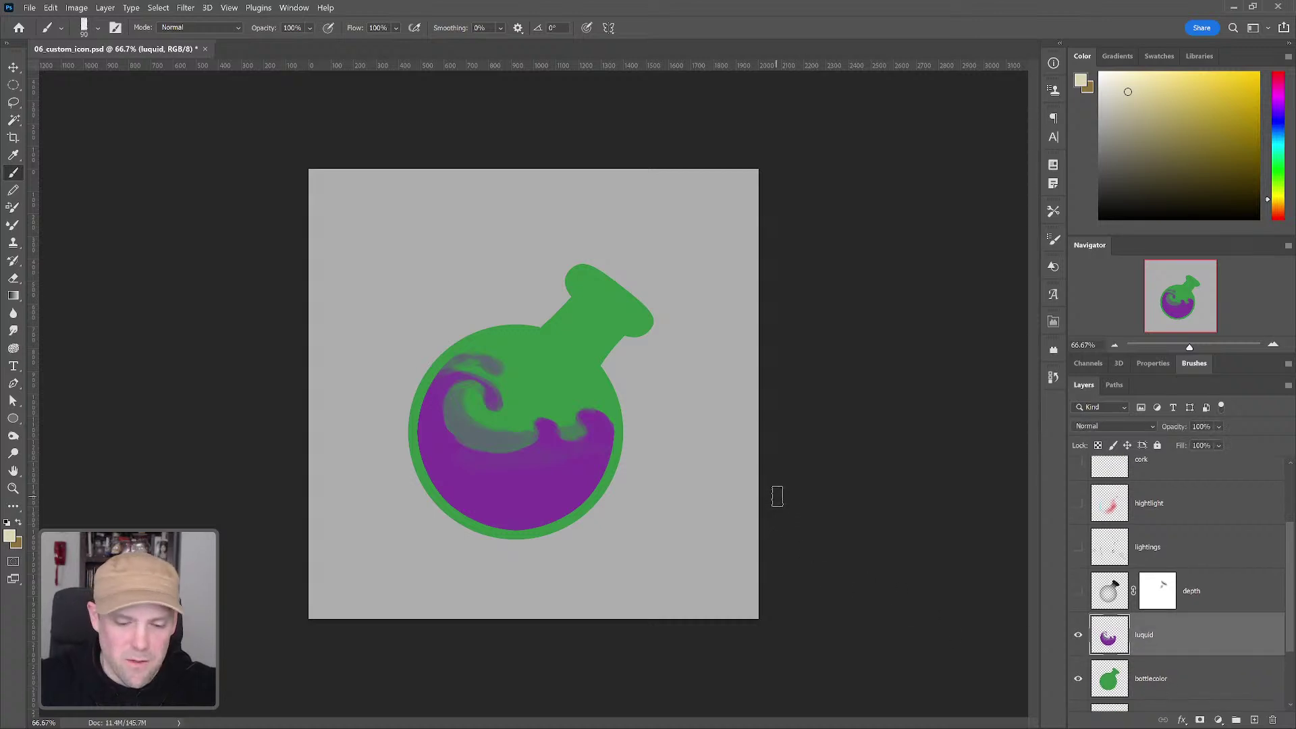
alt+click(491, 427)
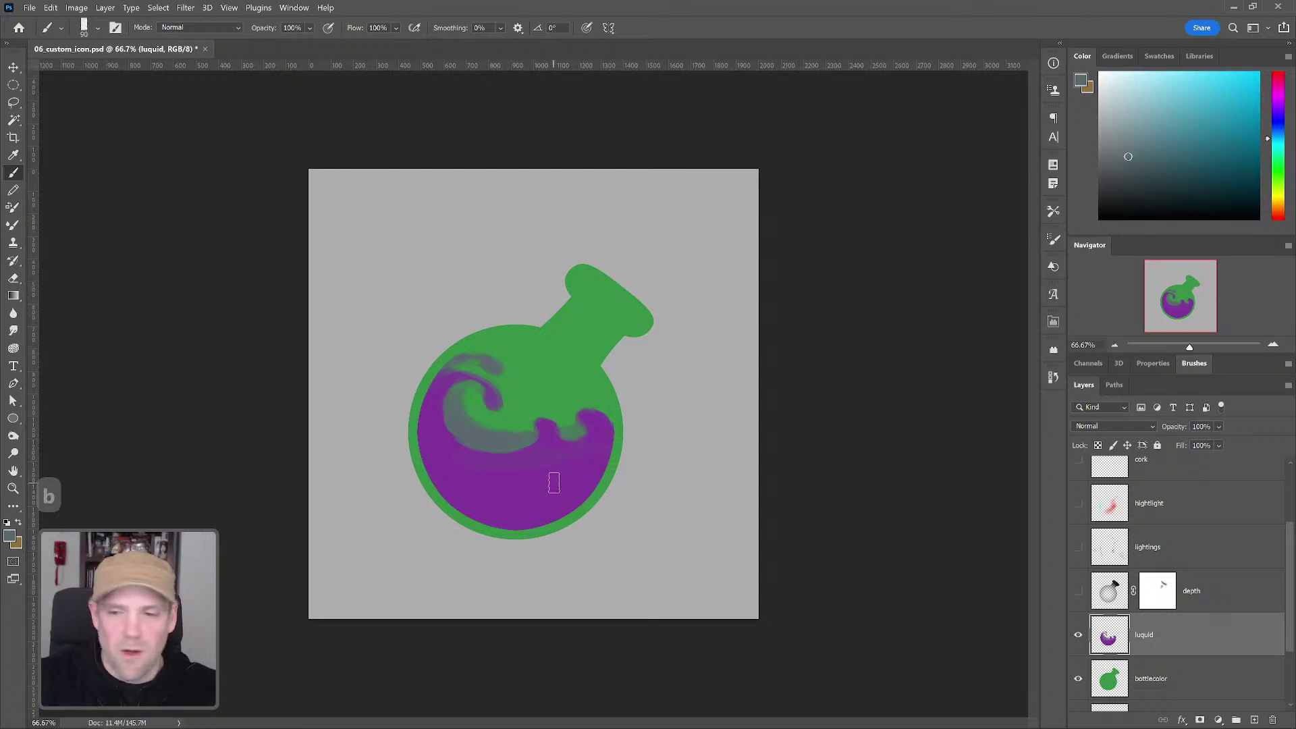
key(bracketleft)
key(bracketleft)
key(bracketleft)
key(bracketleft)
key(bracketleft)
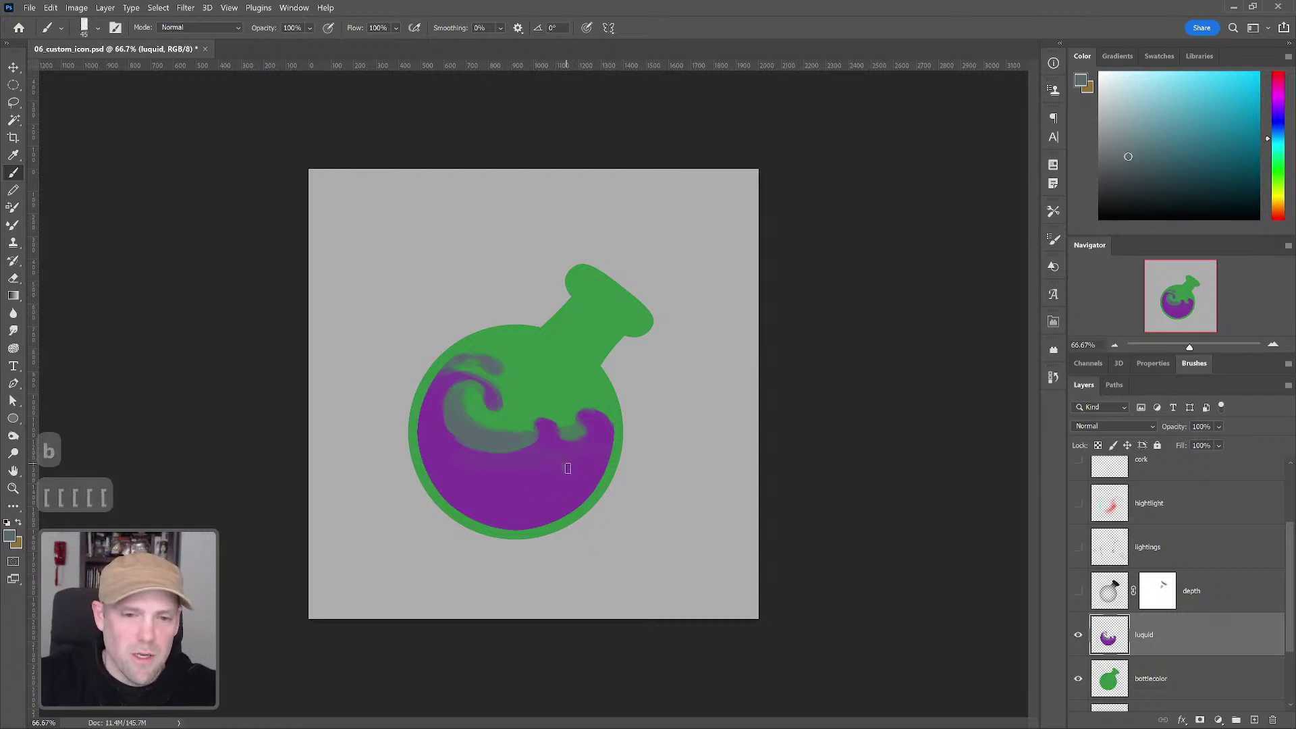
alt+click(500, 441)
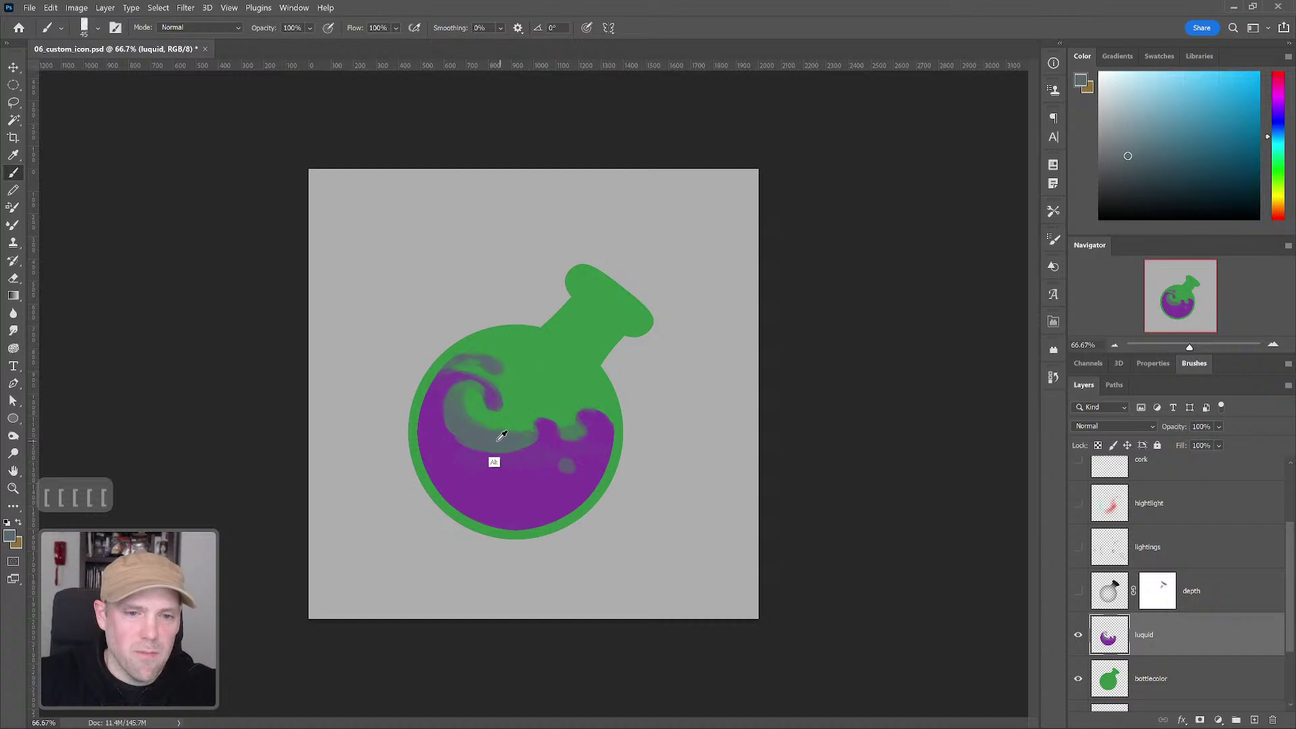
click(566, 466)
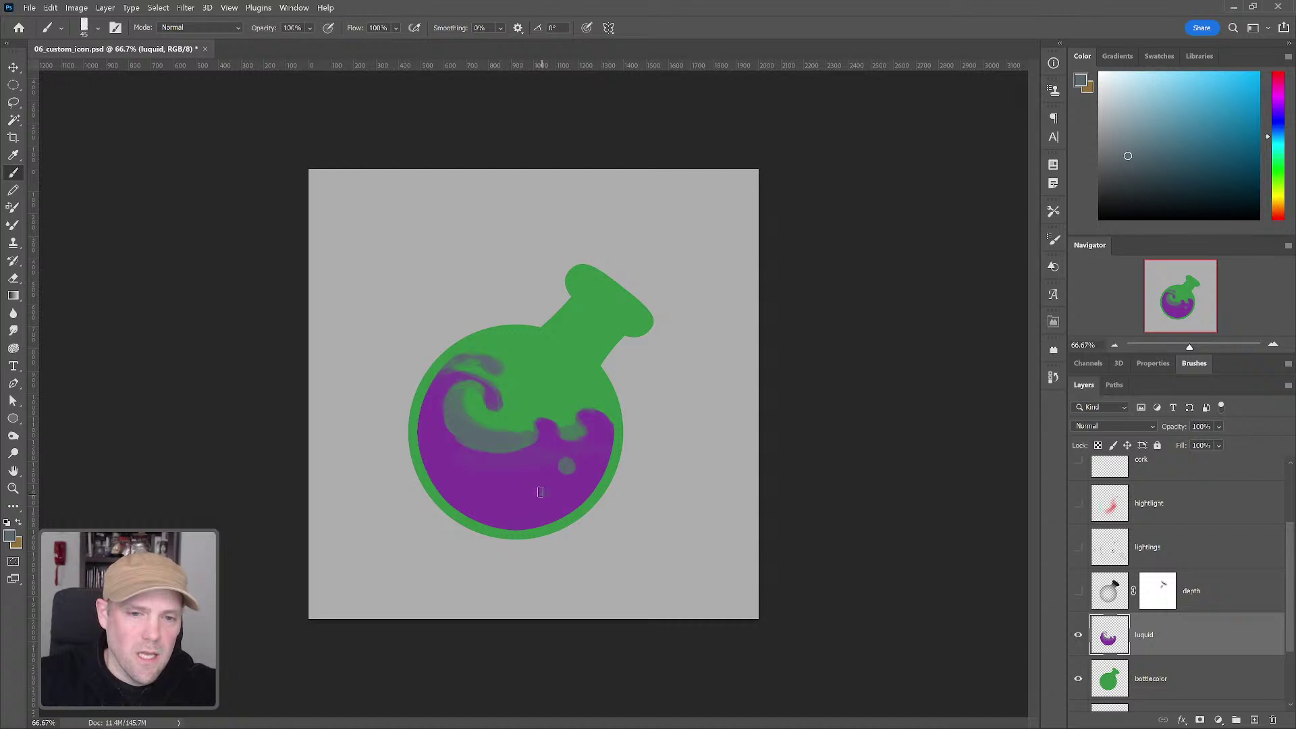
click(452, 463)
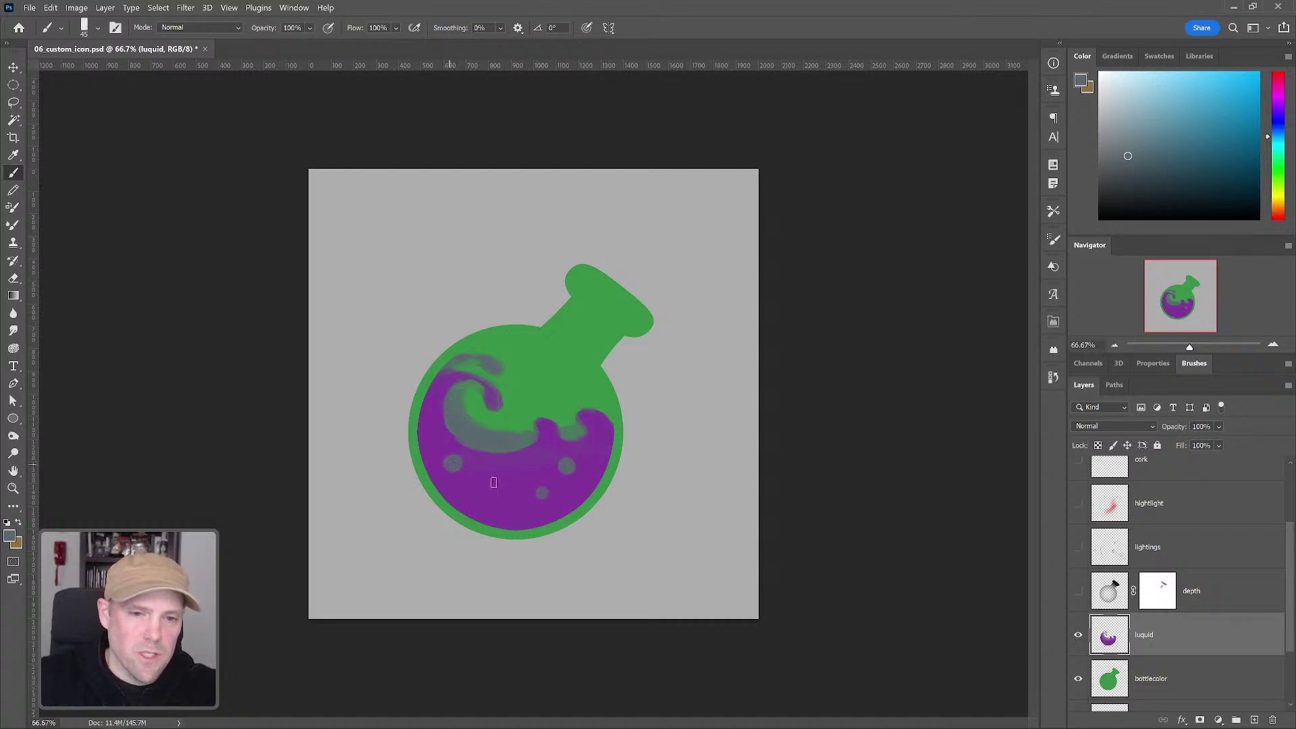
Step: Add bright green accents inside the three bubbles with a 25 px brush, using the green sampled from the bottle
alt+click(555, 398)
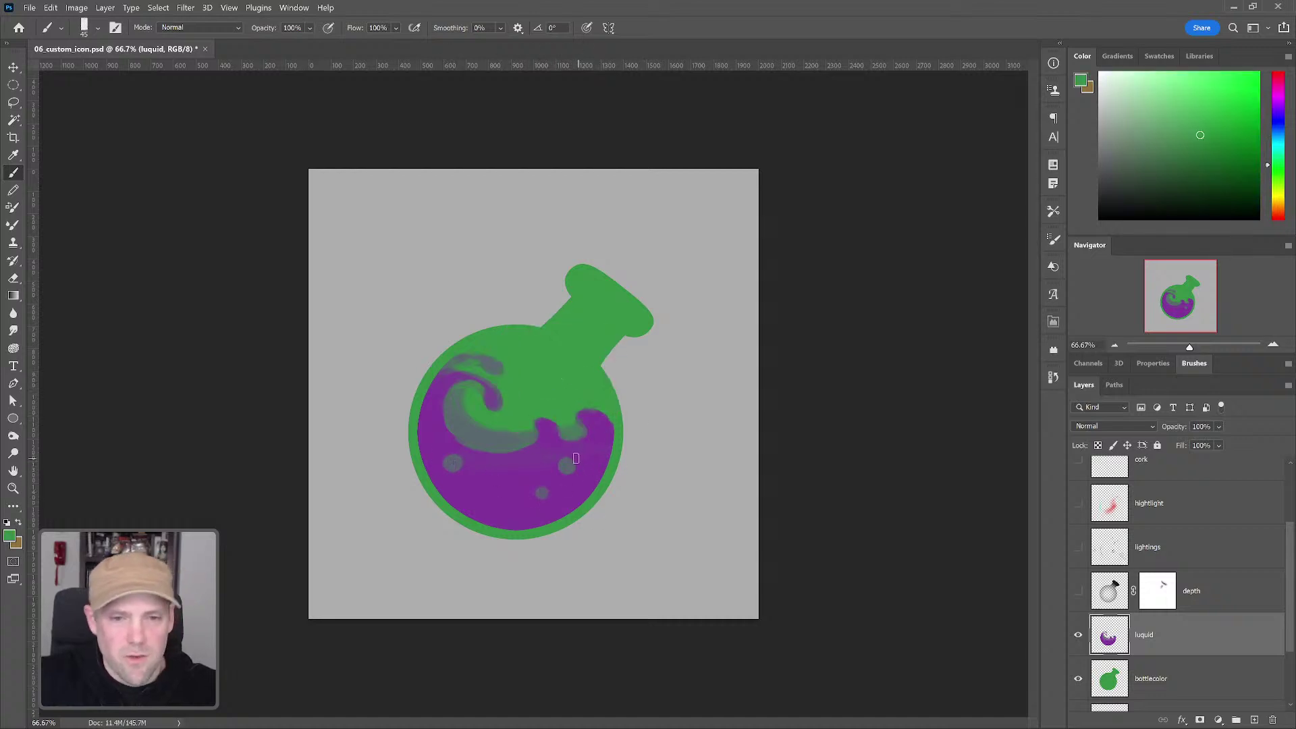
key(bracketleft)
key(bracketleft)
key(bracketleft)
key(bracketleft)
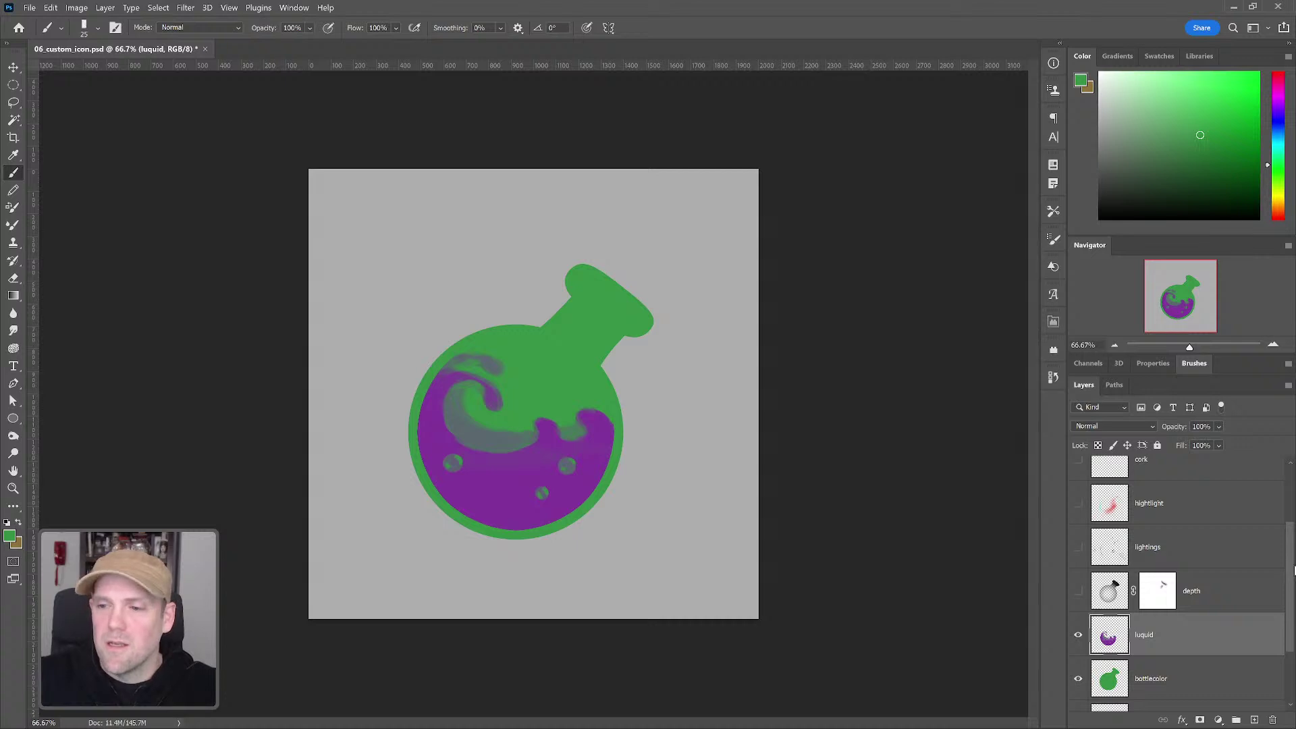
Step: Show the depth, highlight, cork and shine layers again, keeping the lightings sketch layer hidden
drag(1293, 571, 1293, 545)
drag(1080, 647, 1089, 476)
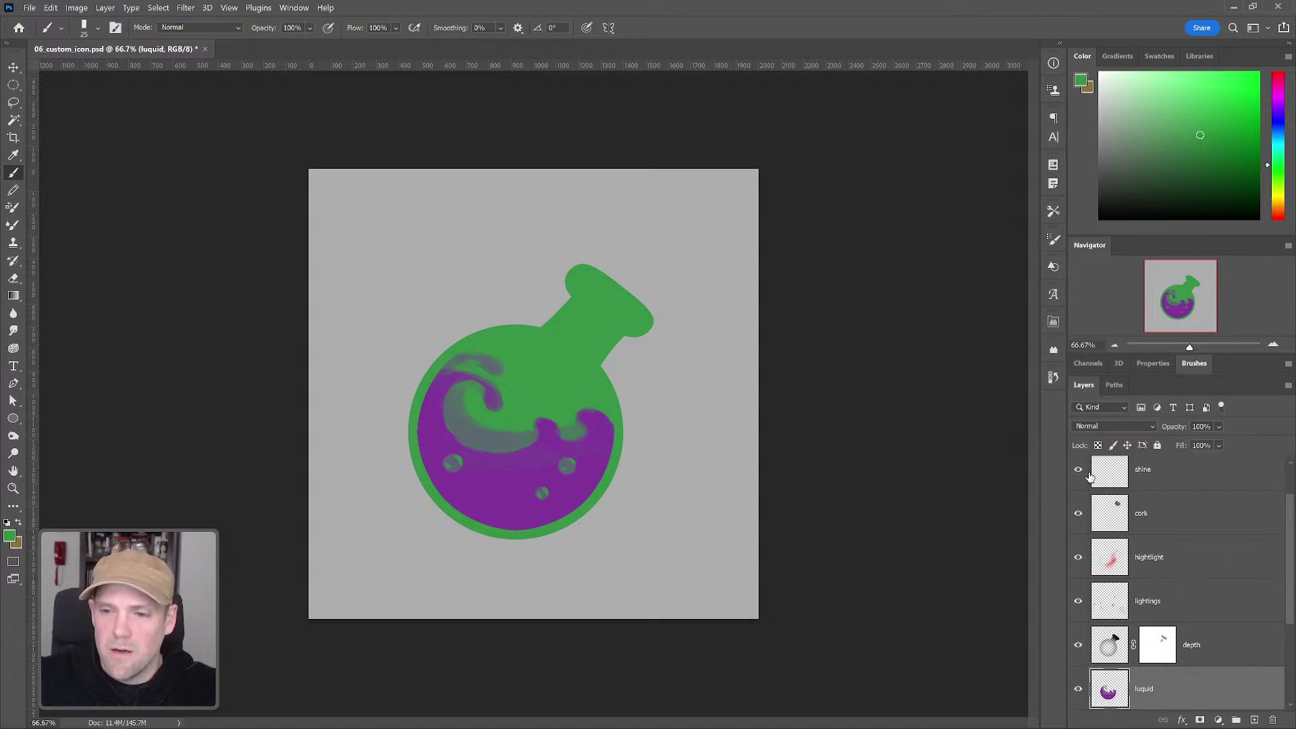
drag(1291, 533, 1282, 496)
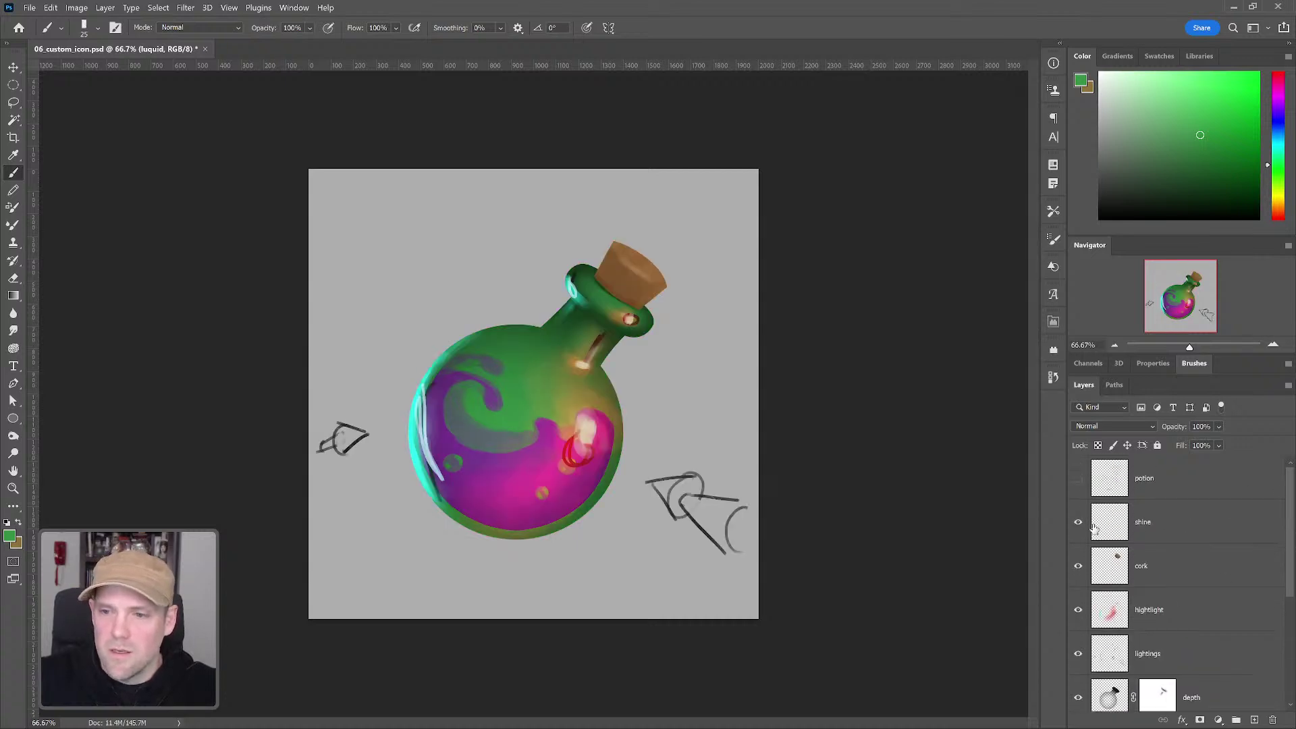
click(1080, 655)
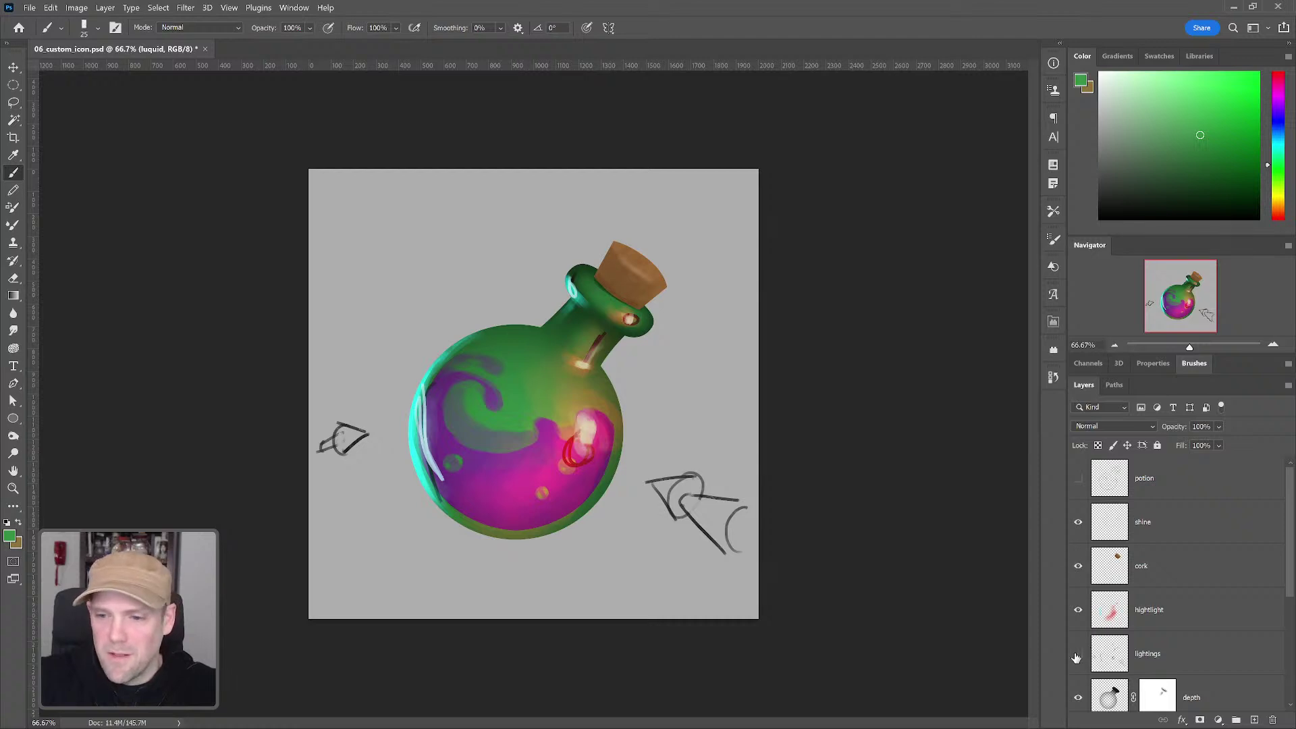